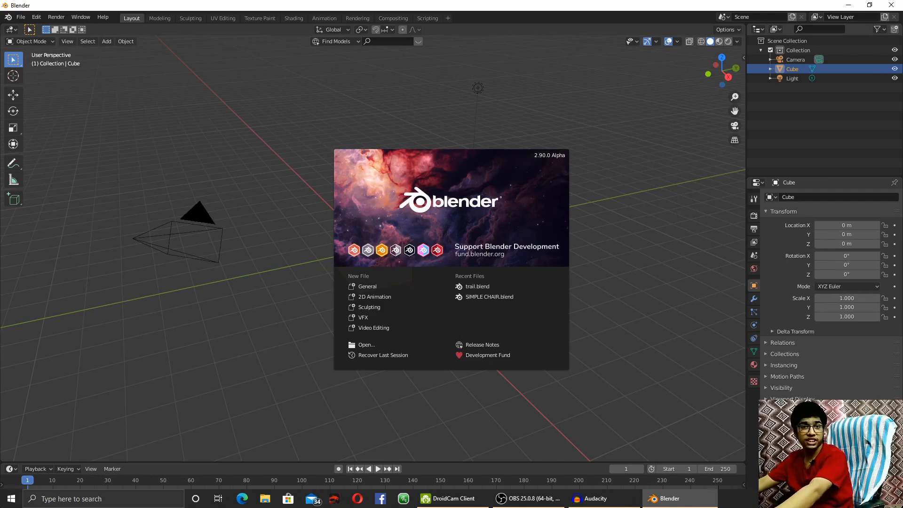
# Start a new General scene and delete the default cube.
pyautogui.click(353, 286)
pyautogui.moveTo(348, 263); pyautogui.dragTo(402, 265, button='middle')
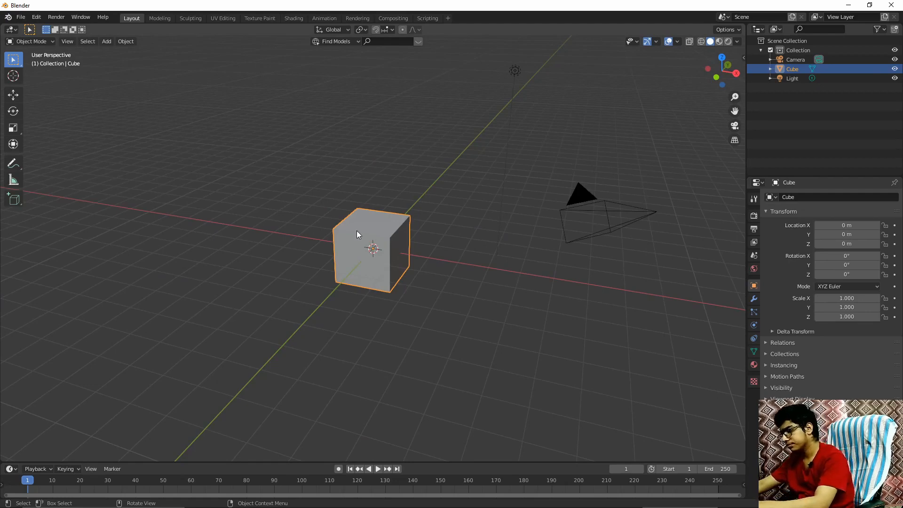
pyautogui.press('Delete')
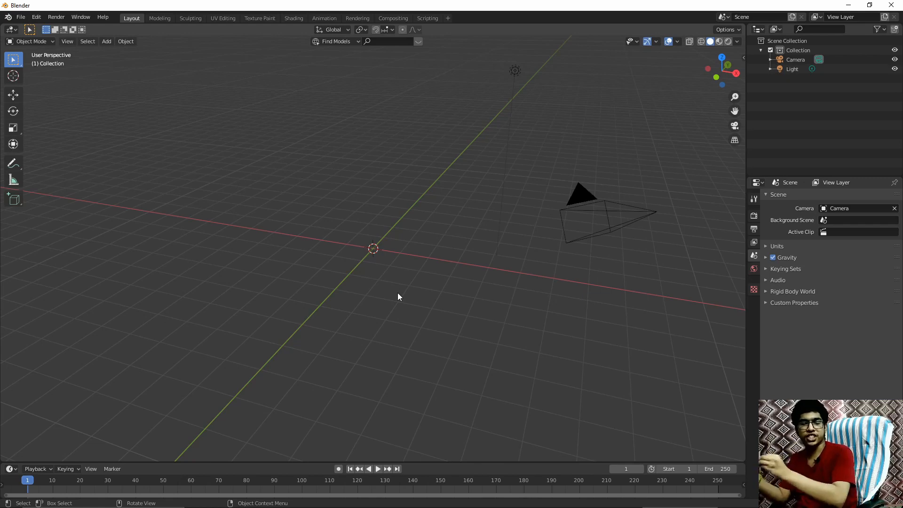
# Add a new cube mesh at the world origin.
pyautogui.hotkey('shift', 'a')
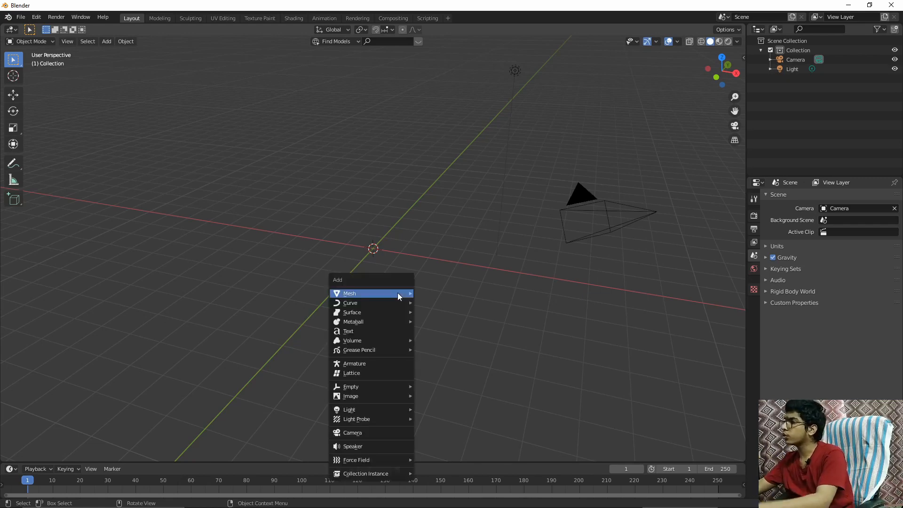
pyautogui.moveTo(398, 294)
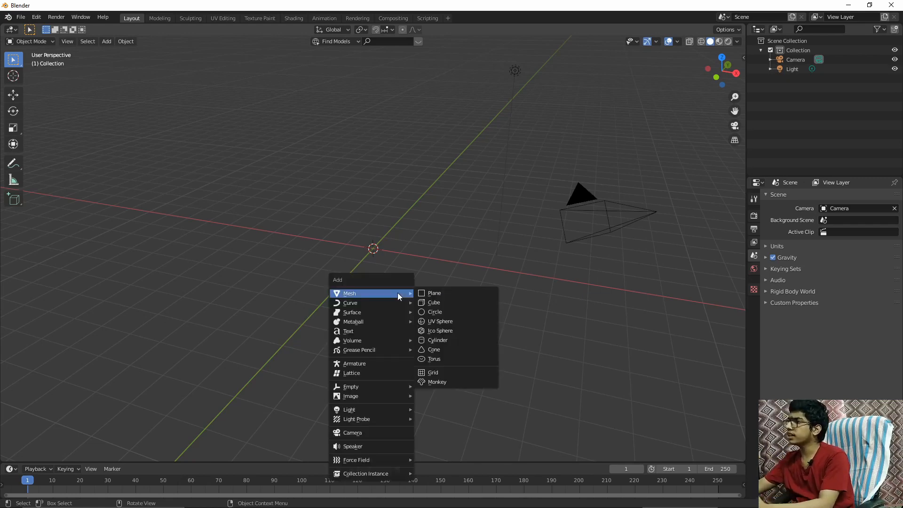
pyautogui.click(430, 302)
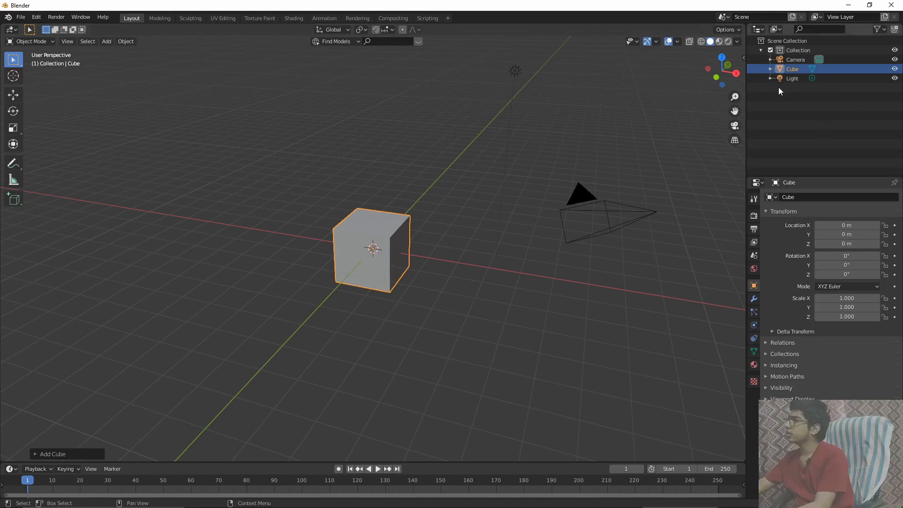
# Show the cube's transform values in the viewport and set its Z dimension to 2 cm.
pyautogui.click(743, 57)
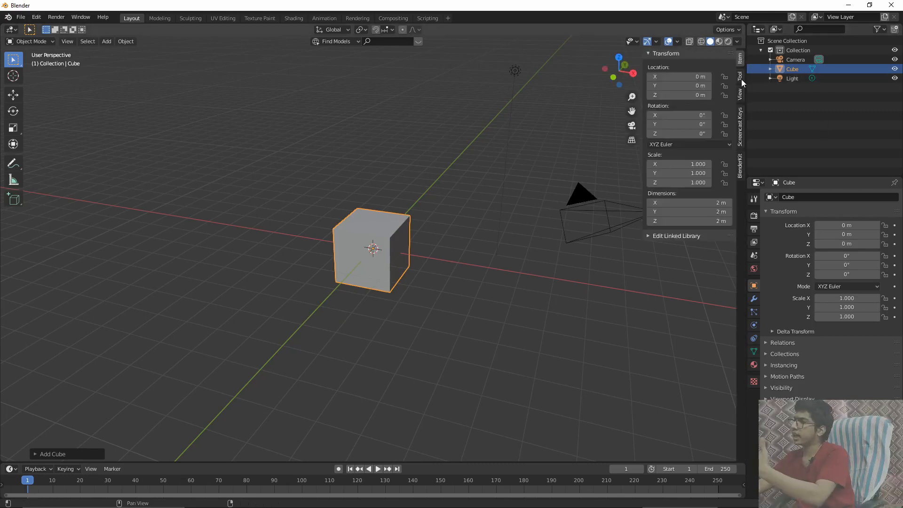
pyautogui.click(716, 221)
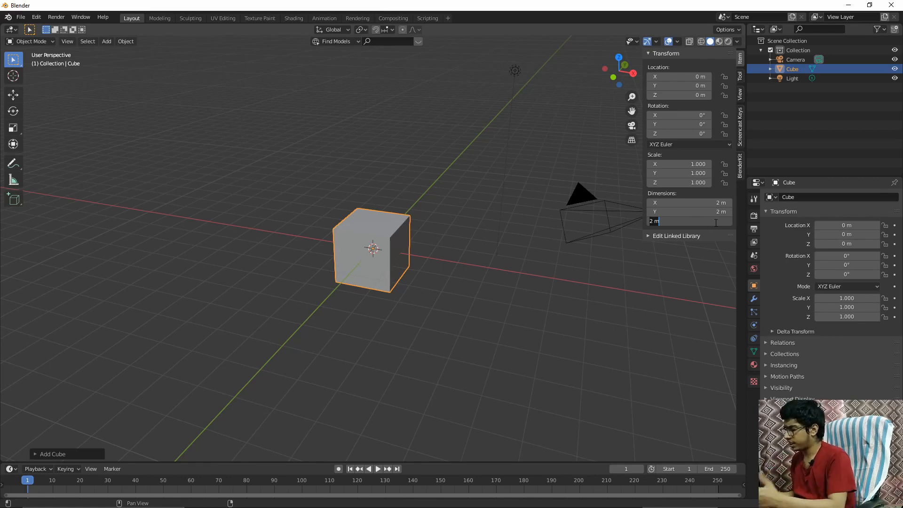
pyautogui.write('0.02')
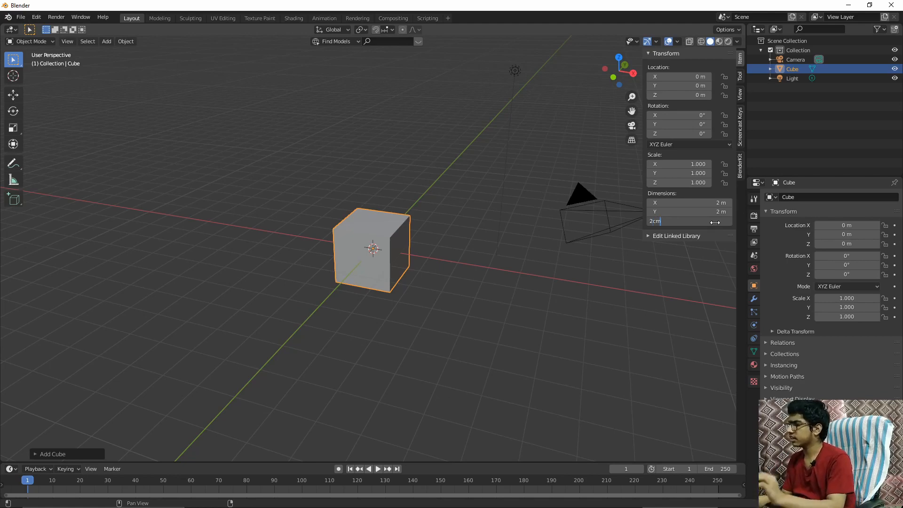
pyautogui.press('Return')
pyautogui.scroll(12, 430, 263)
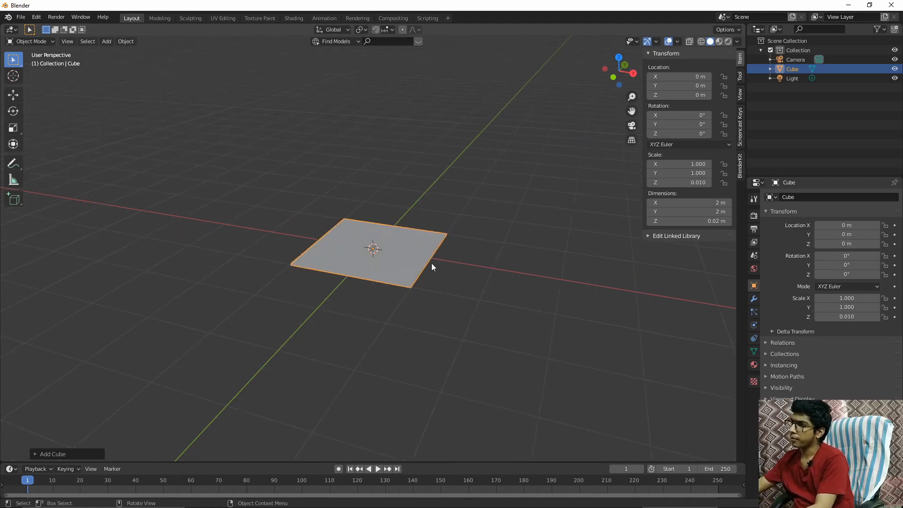
# Set the flattened cube's Z dimension to 0.04 m.
pyautogui.moveTo(430, 263); pyautogui.dragTo(387, 236, button='middle')
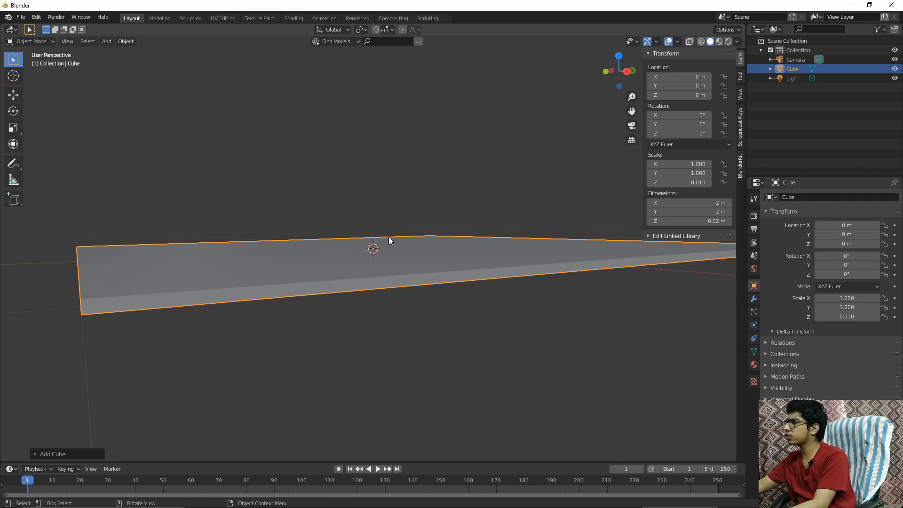
pyautogui.click(691, 218)
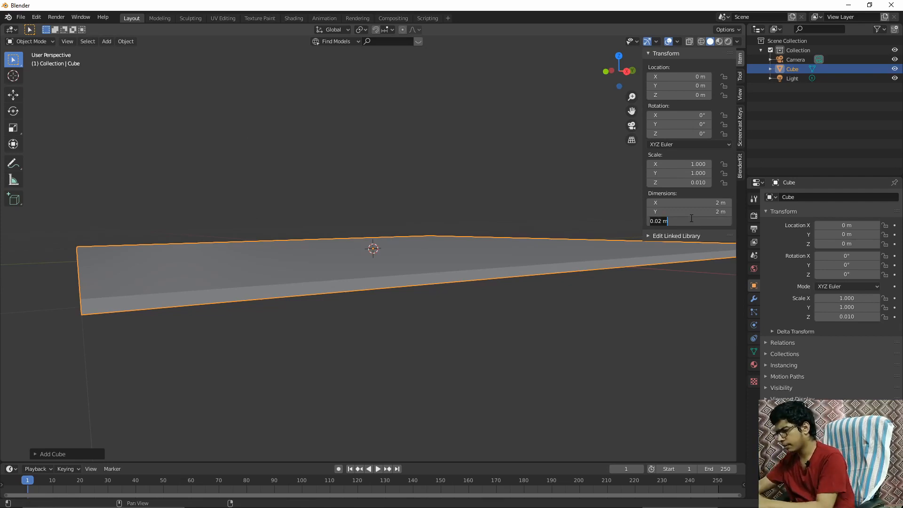
pyautogui.write('0.04')
pyautogui.press('Return')
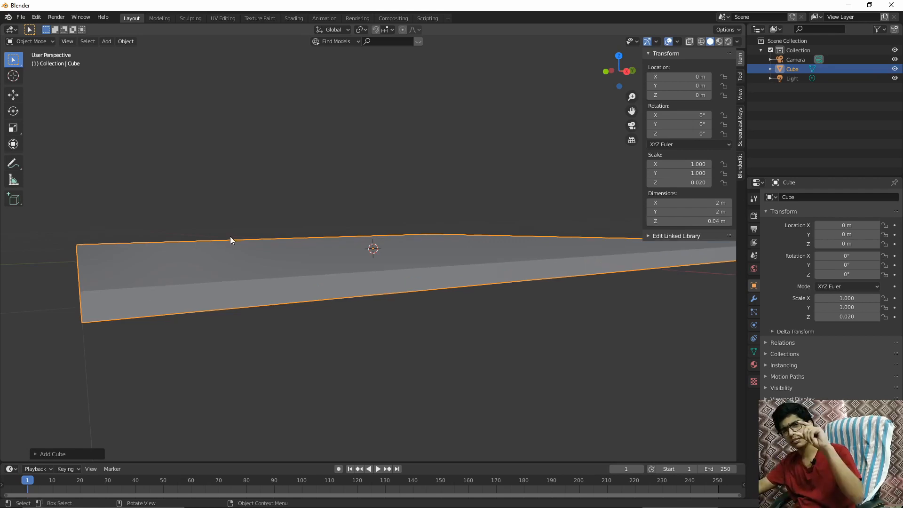
# Examine the slab's thickness and proportions from several angles and distances.
pyautogui.moveTo(230, 239)
pyautogui.mouseDown(button='middle')
pyautogui.moveTo(289, 262)
pyautogui.moveTo(331, 247)
pyautogui.moveTo(272, 234)
pyautogui.moveTo(229, 251)
pyautogui.mouseUp(button='middle')
pyautogui.scroll(-5, 348, 258)
pyautogui.moveTo(348, 259); pyautogui.dragTo(304, 270, button='middle')
pyautogui.scroll(4, 349, 286)
pyautogui.scroll(-3, 351, 287)
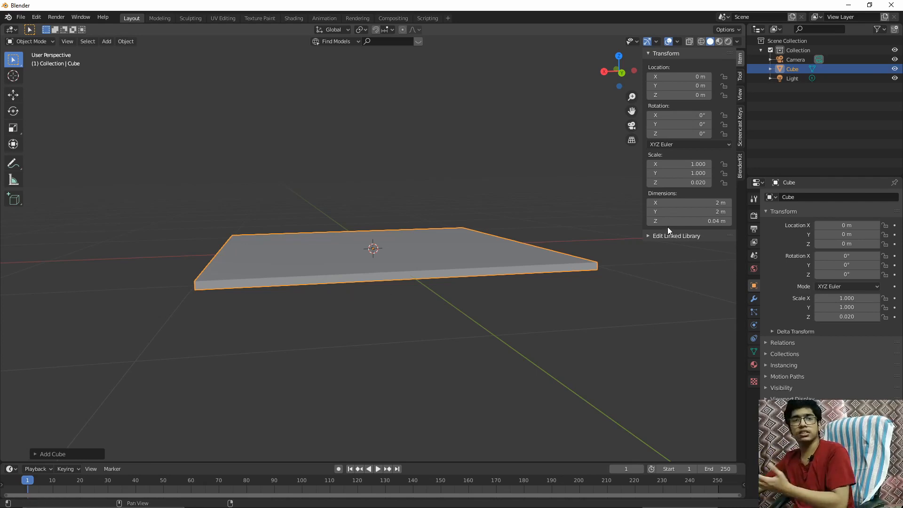
pyautogui.scroll(-6, 382, 342)
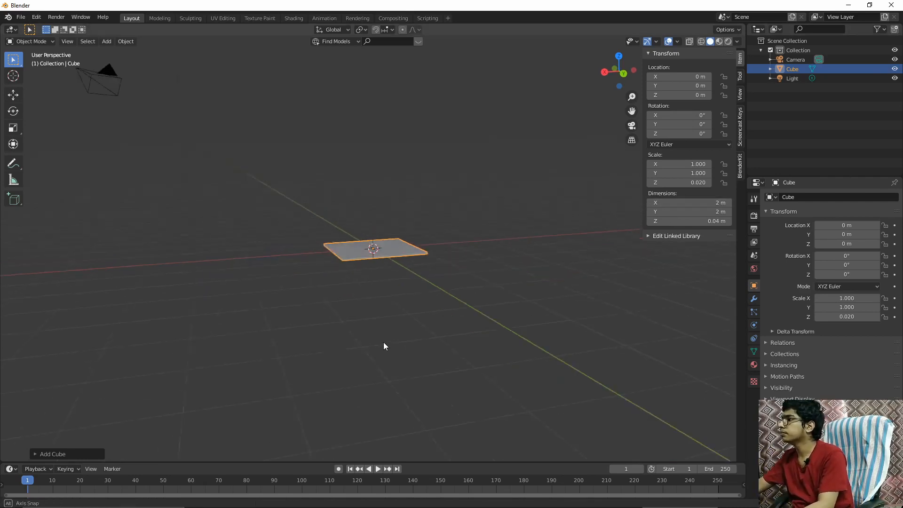
pyautogui.moveTo(384, 345); pyautogui.dragTo(471, 324, button='middle')
pyautogui.press('KP_1')
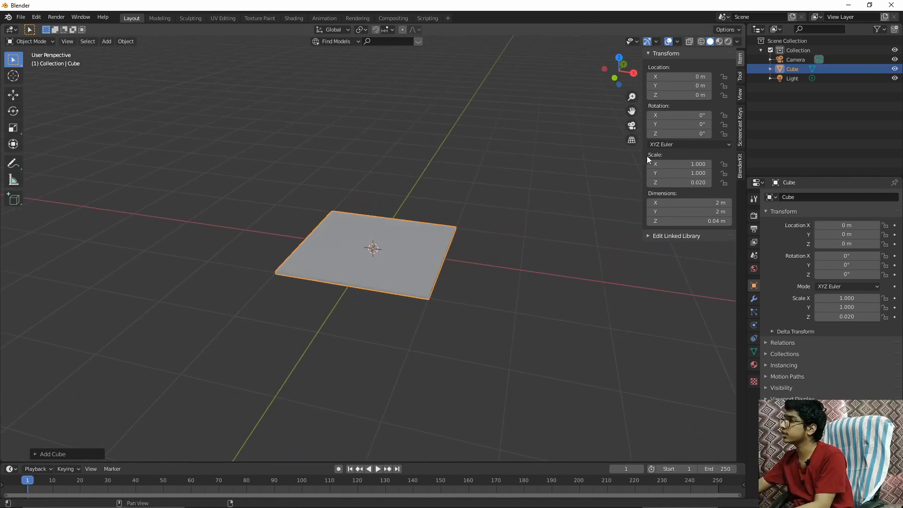
# Keep the slab's X dimension at 2 m and set its Y dimension to 1 m.
pyautogui.click(695, 203)
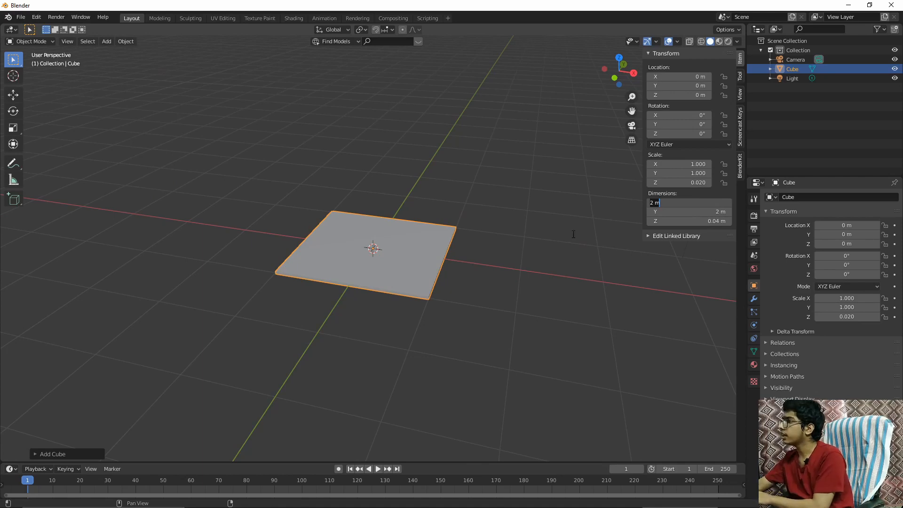
pyautogui.press('Return')
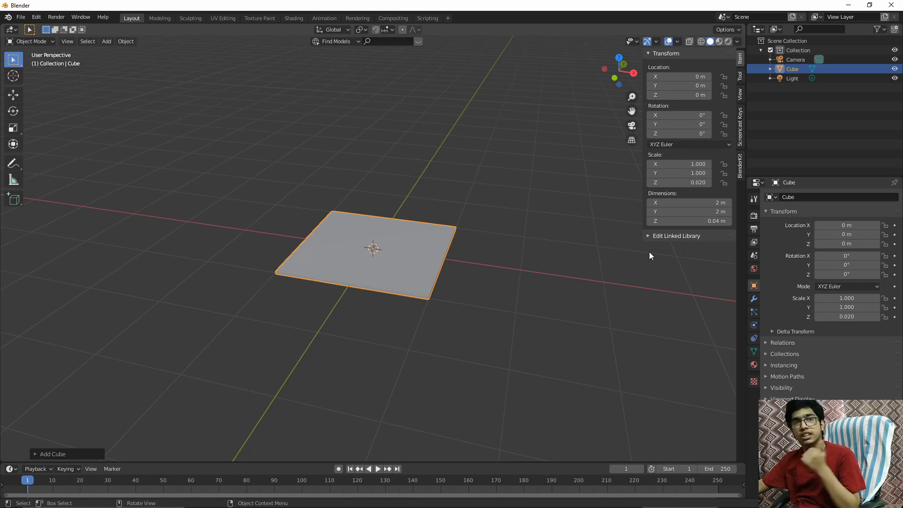
pyautogui.click(684, 212)
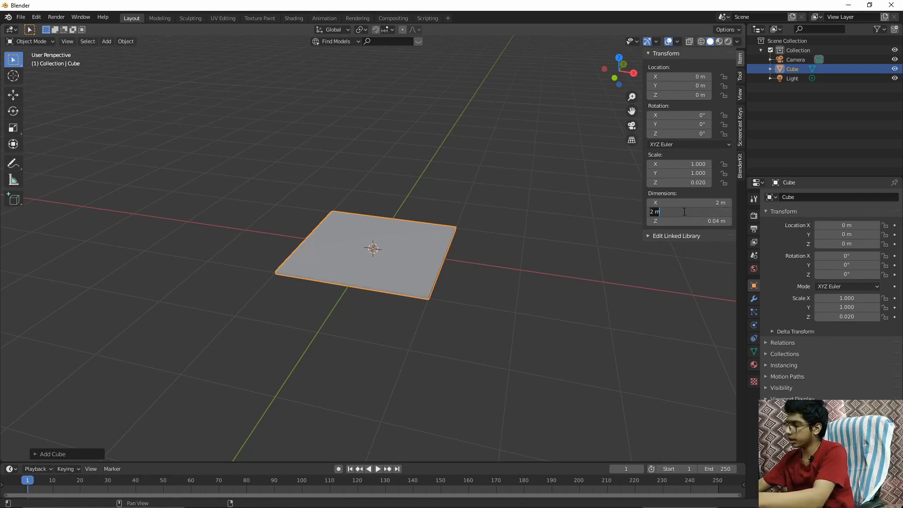
pyautogui.write('1m')
pyautogui.press('Return')
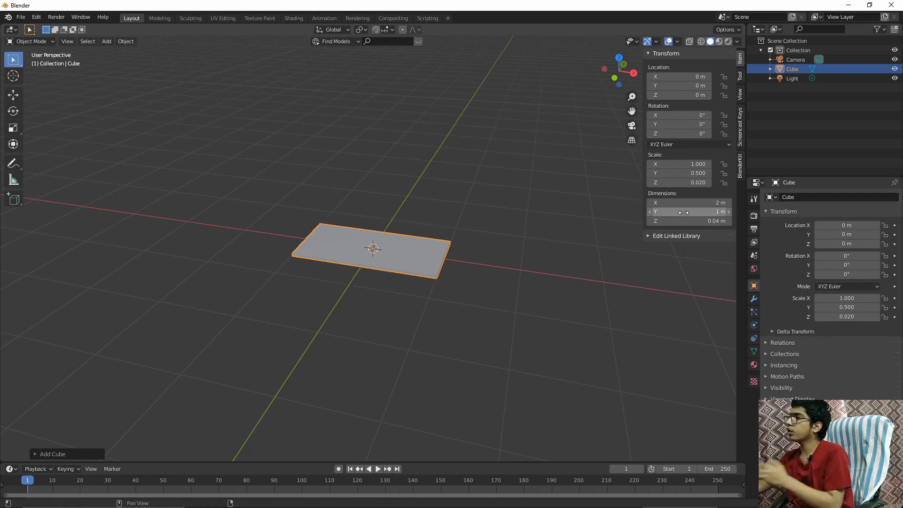
# Set the slab's Y dimension to 125 cm.
pyautogui.scroll(8, 584, 403)
pyautogui.moveTo(573, 399); pyautogui.dragTo(492, 372, button='middle')
pyautogui.scroll(-7, 466, 375)
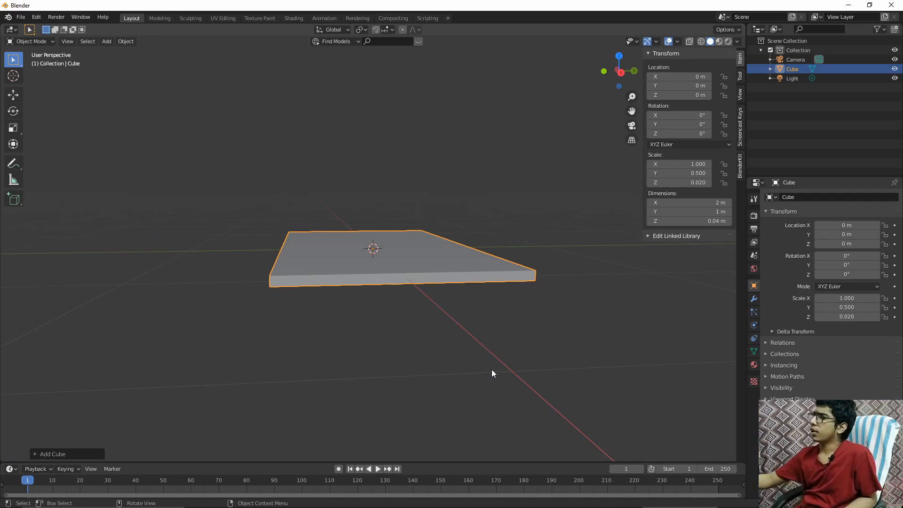
pyautogui.moveTo(464, 305); pyautogui.dragTo(515, 309, button='middle')
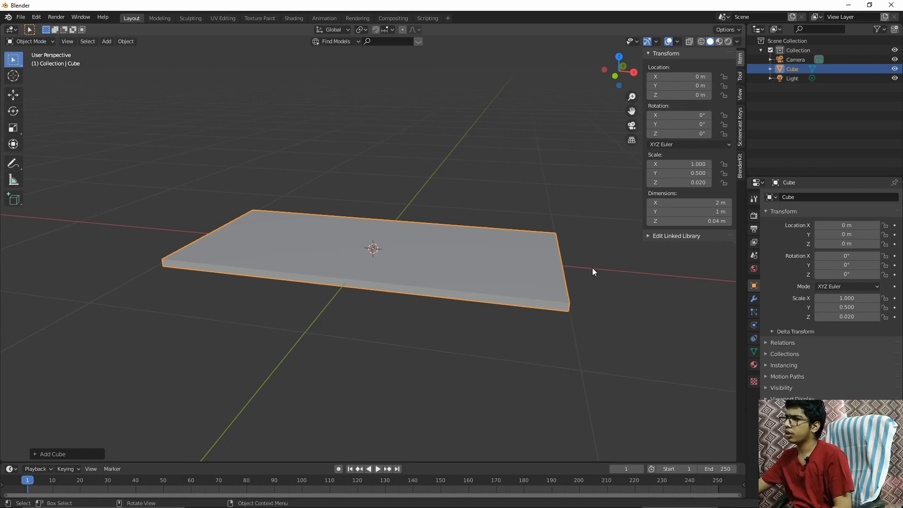
pyautogui.moveTo(592, 267); pyautogui.dragTo(674, 329, button='middle')
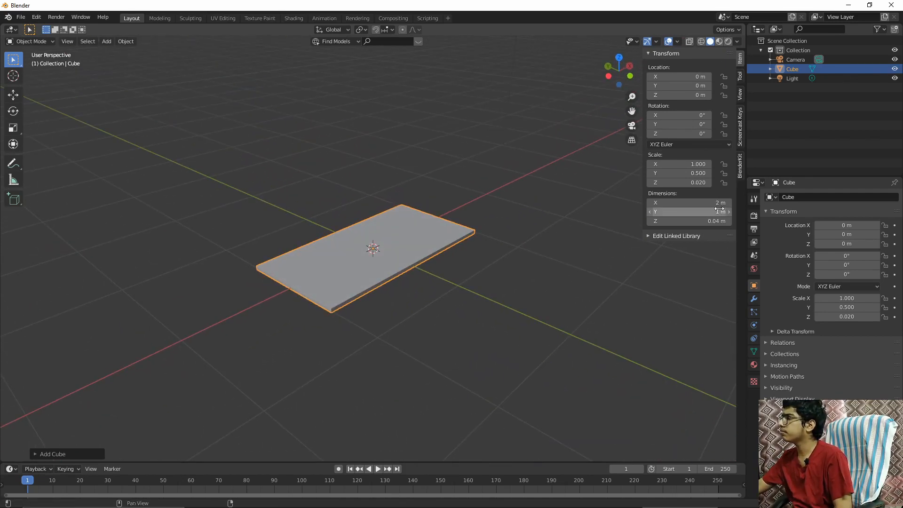
pyautogui.click(704, 211)
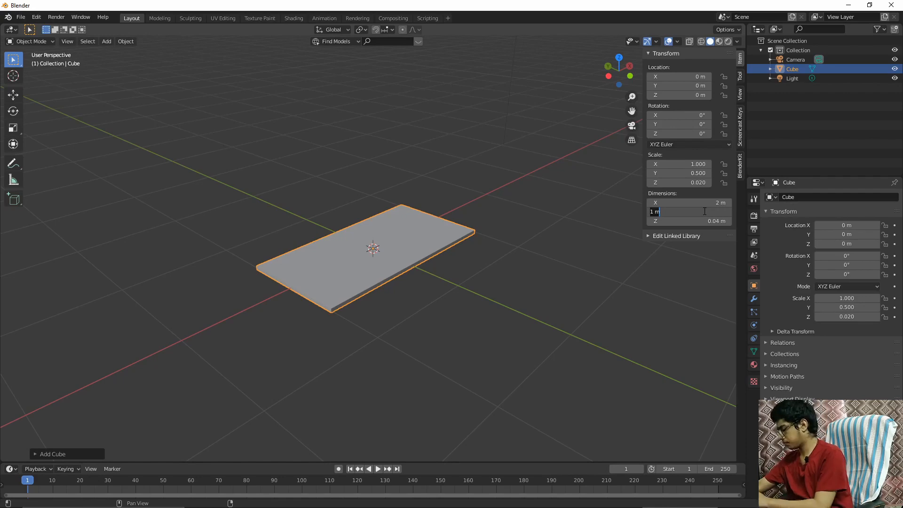
pyautogui.write('125')
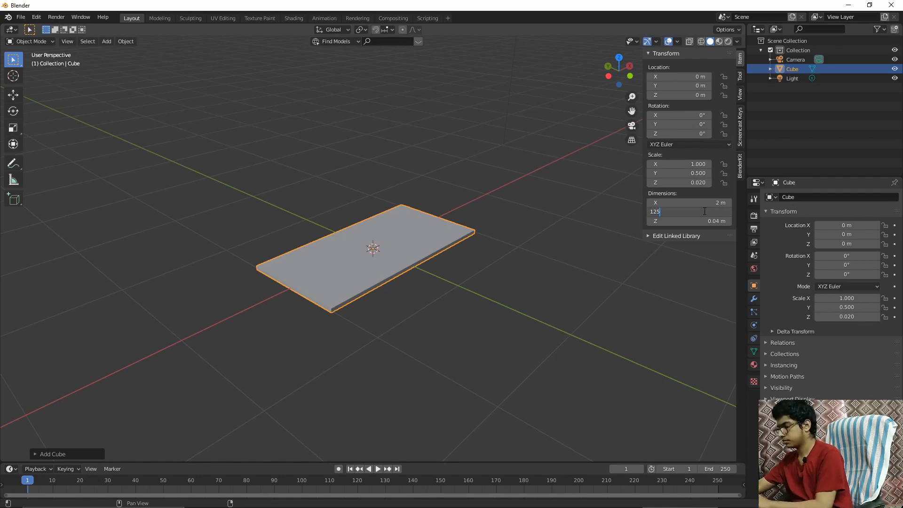
pyautogui.write('cm')
pyautogui.press('Return')
# Move the slab up 0.5 m along the global Z axis.
pyautogui.moveTo(559, 214); pyautogui.dragTo(504, 221, button='middle')
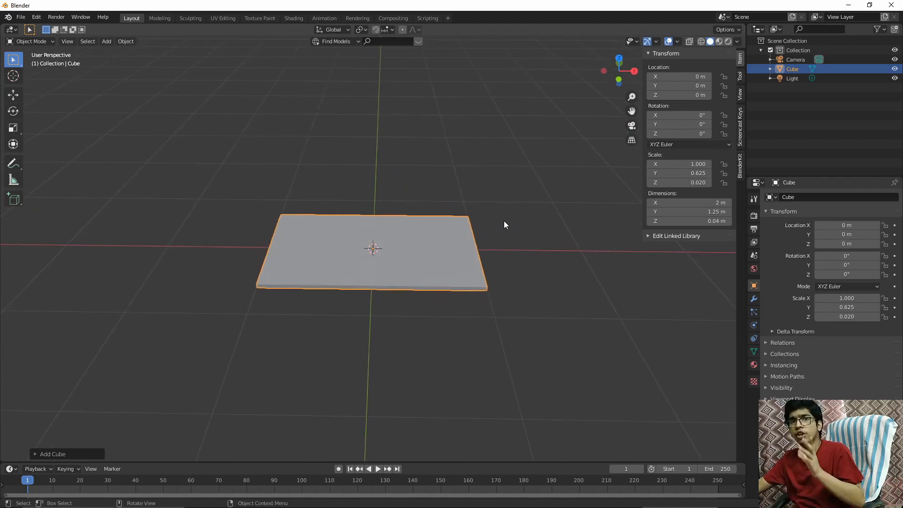
pyautogui.moveTo(510, 243); pyautogui.dragTo(513, 243, button='middle')
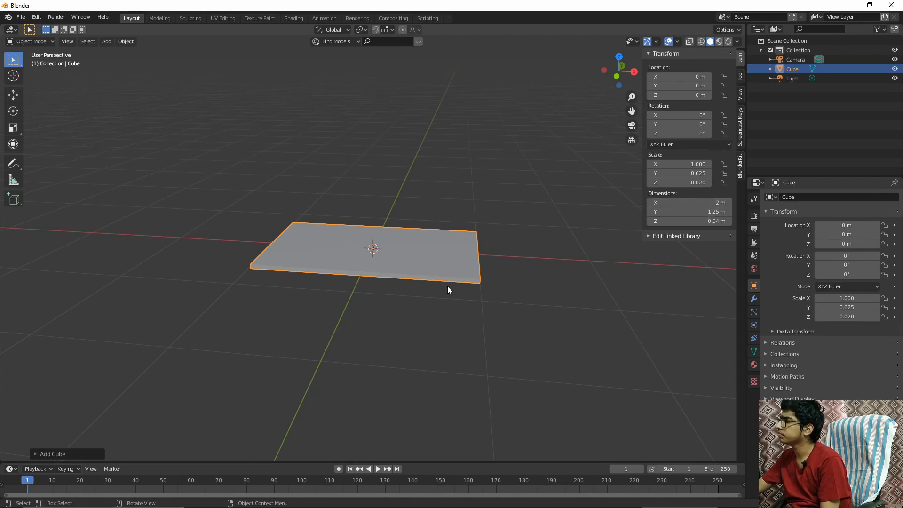
pyautogui.press('g')
pyautogui.press('z')
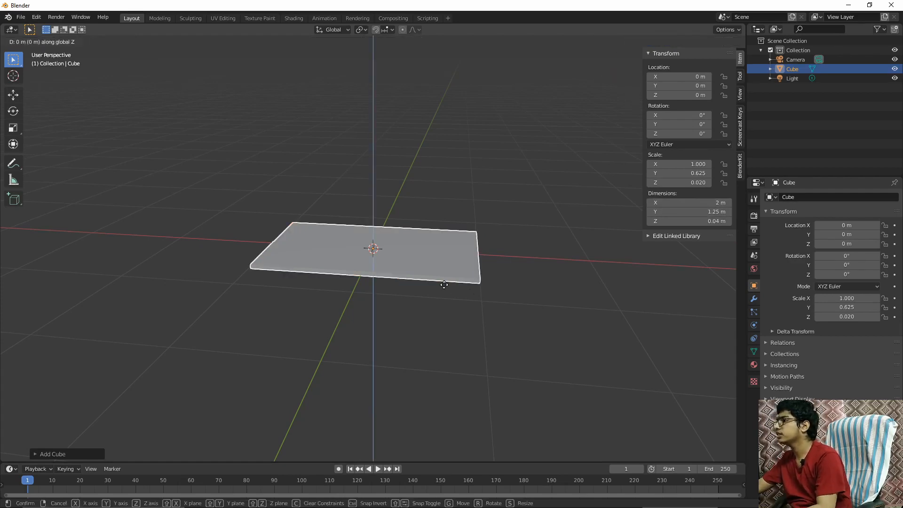
pyautogui.write('0.3')
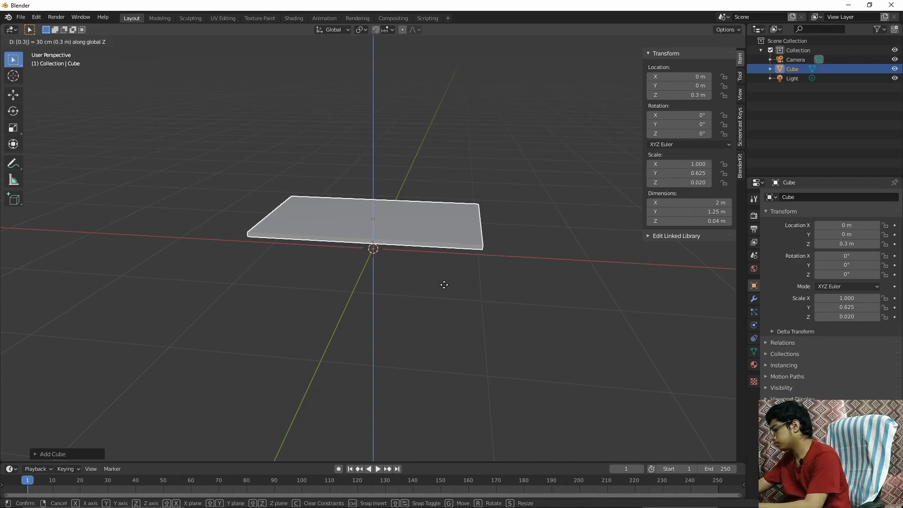
pyautogui.press('BackSpace')
pyautogui.write('5')
pyautogui.press('Return')
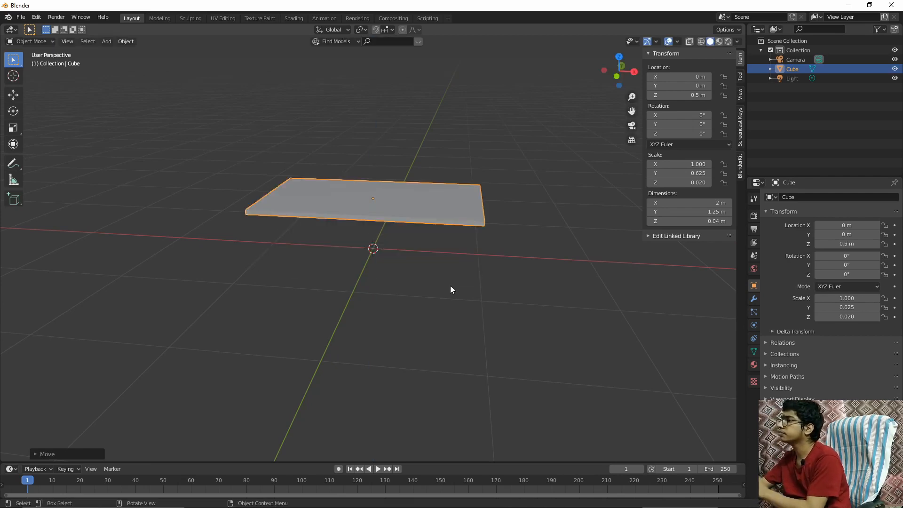
# Deselect the raised slab and add a cylinder mesh at the world origin.
pyautogui.moveTo(450, 286); pyautogui.dragTo(509, 291, button='middle')
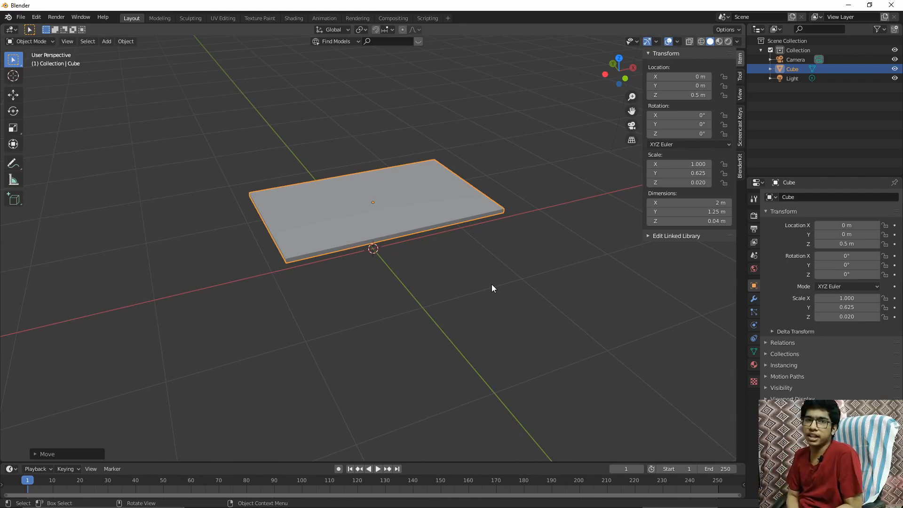
pyautogui.click(635, 273)
pyautogui.moveTo(589, 267); pyautogui.dragTo(520, 266, button='middle')
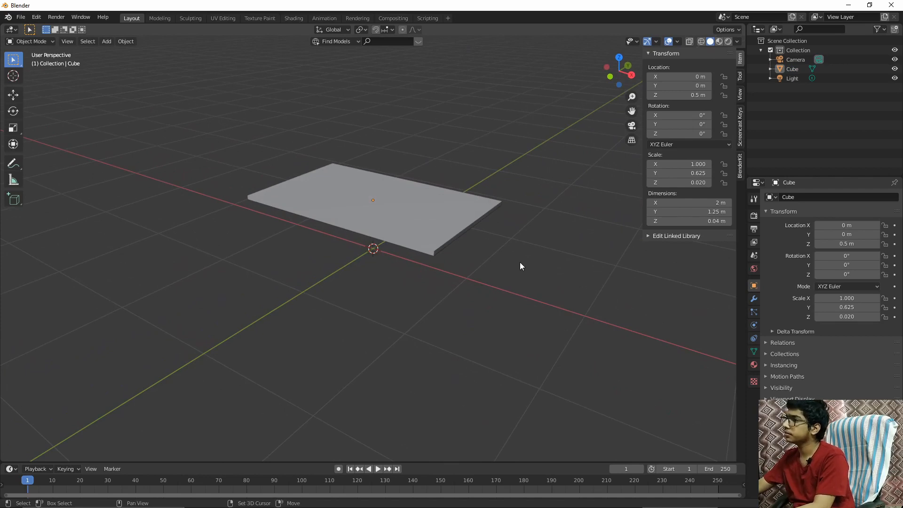
pyautogui.hotkey('shift', 'a')
pyautogui.moveTo(520, 262)
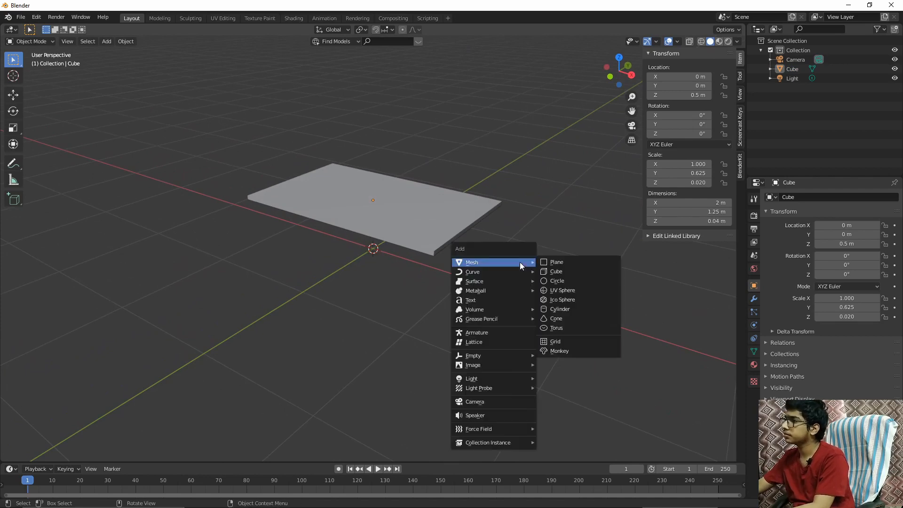
pyautogui.click(551, 308)
# Set the new cylinder's radius to 0.03 m and its depth to 0.6 m.
pyautogui.moveTo(550, 306)
pyautogui.mouseDown(button='middle')
pyautogui.moveTo(525, 306)
pyautogui.moveTo(543, 301)
pyautogui.mouseUp(button='middle')
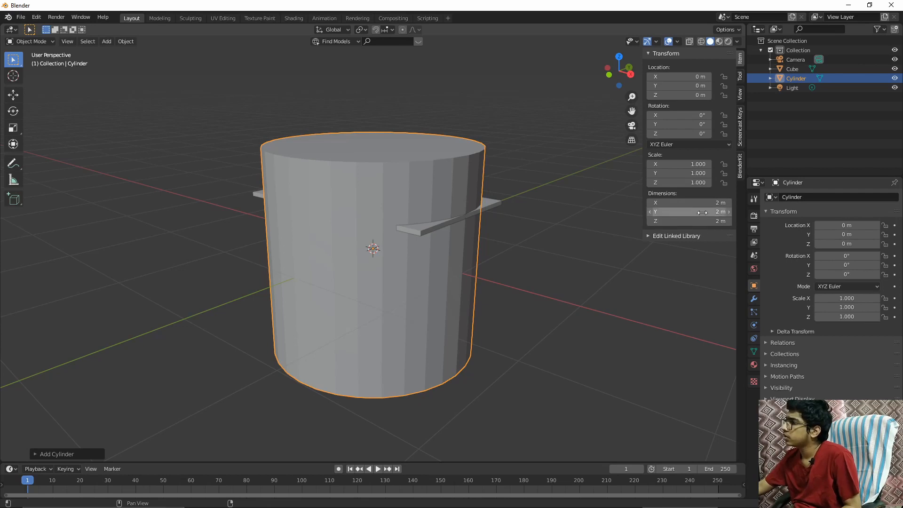
pyautogui.click(38, 453)
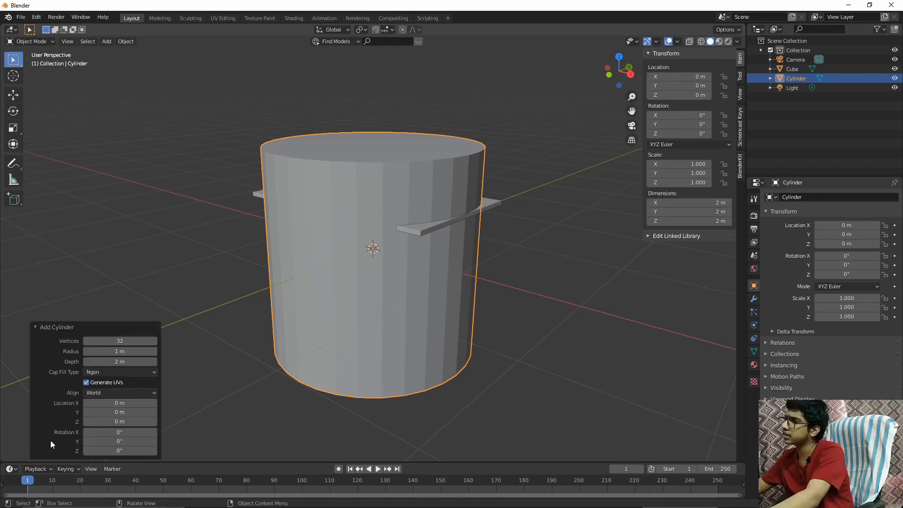
pyautogui.click(100, 351)
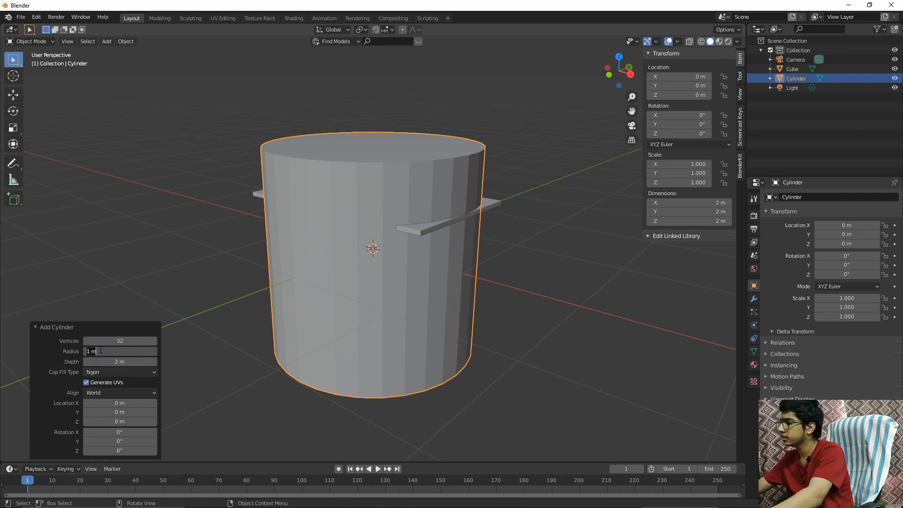
pyautogui.write('0.03')
pyautogui.press('Return')
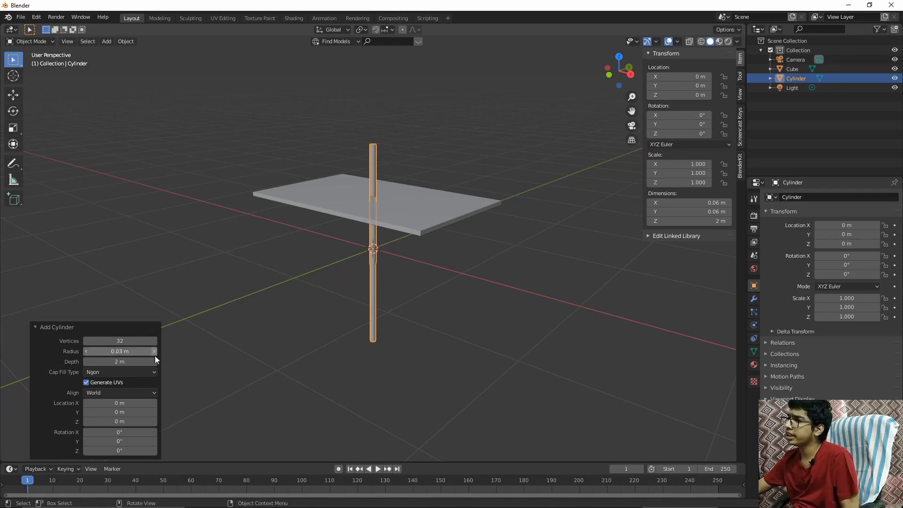
pyautogui.click(137, 361)
pyautogui.write('0')
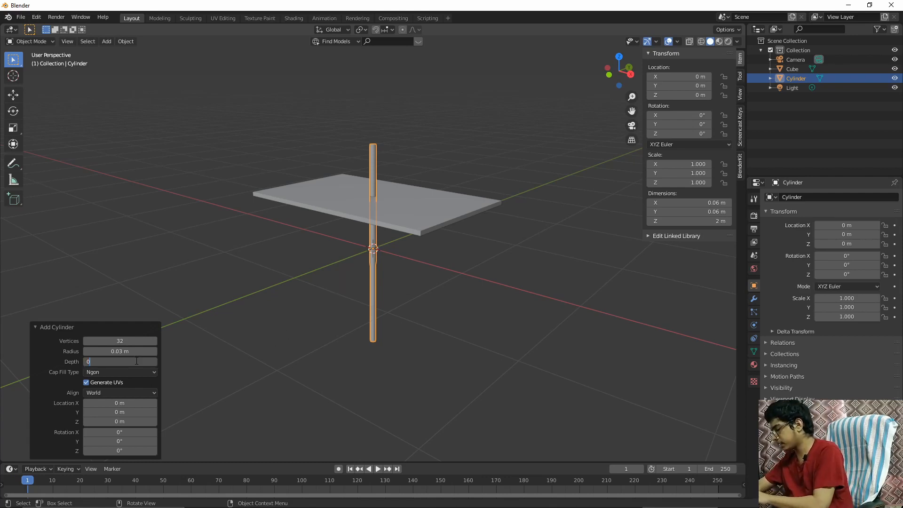
pyautogui.write('.6')
pyautogui.press('Return')
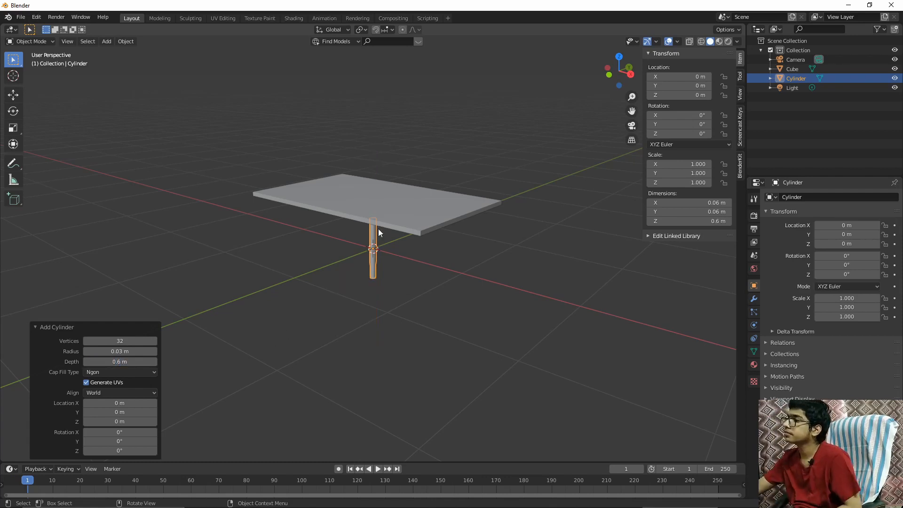
pyautogui.moveTo(378, 228); pyautogui.dragTo(396, 234, button='middle')
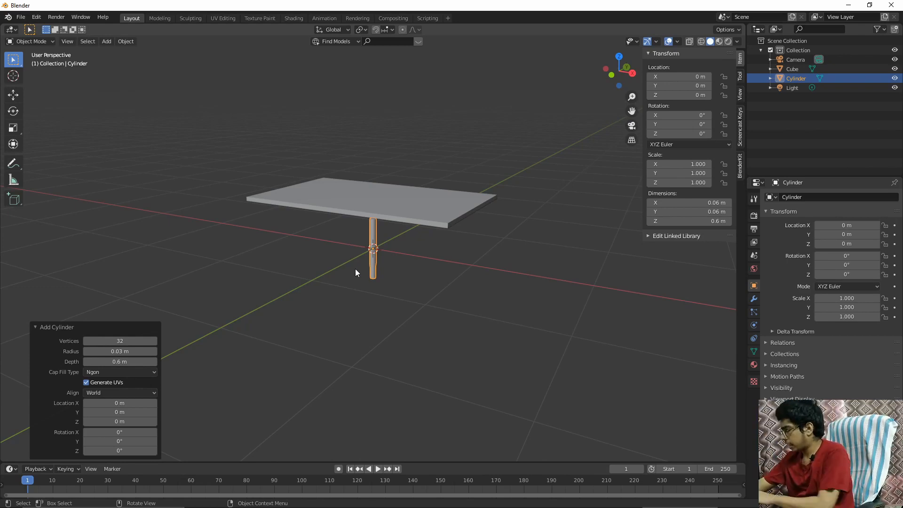
pyautogui.press('KP_3')
pyautogui.scroll(4, 396, 280)
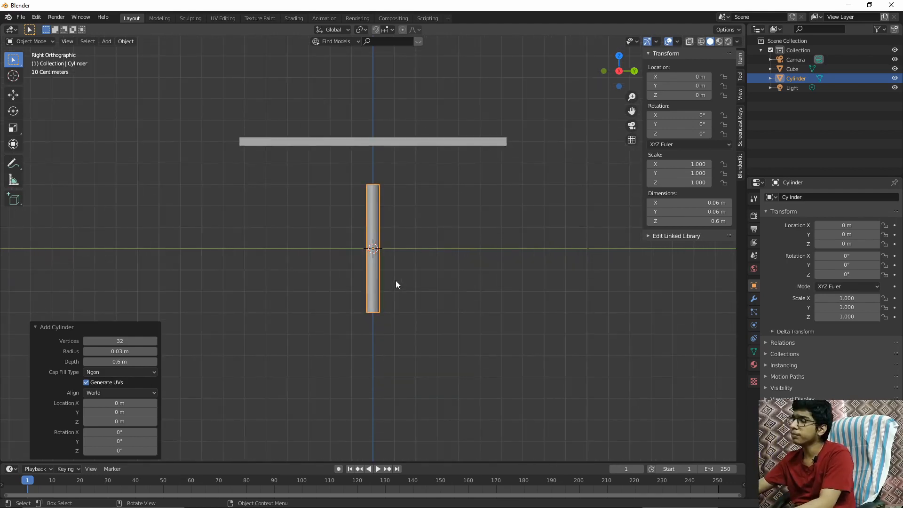
pyautogui.scroll(5, 396, 281)
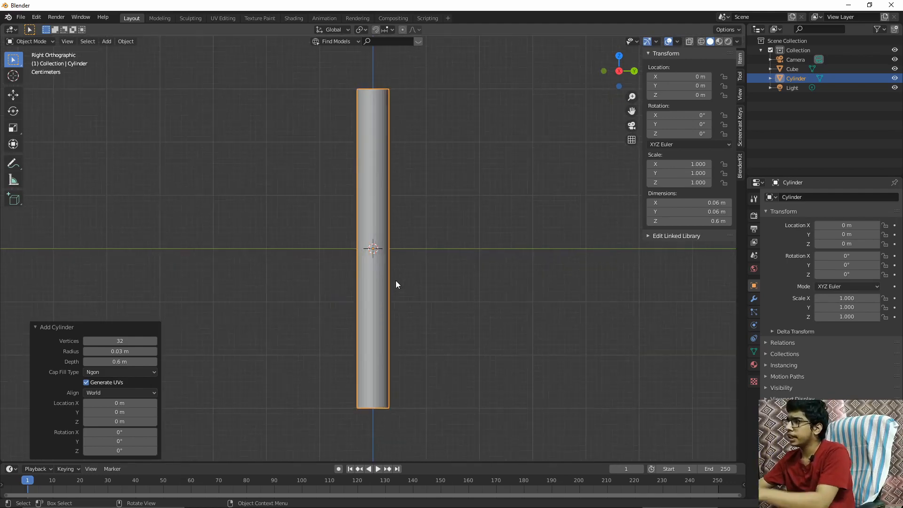
pyautogui.scroll(1, 396, 281)
pyautogui.scroll(-3, 396, 281)
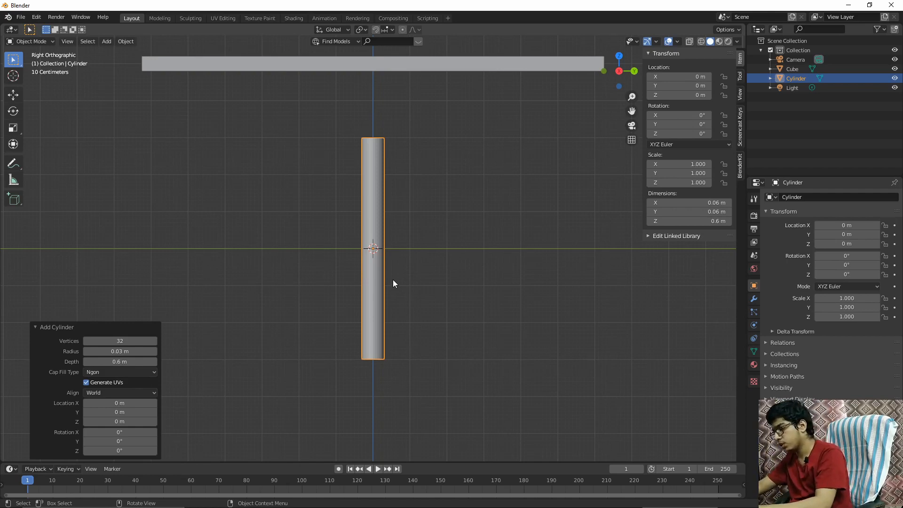
pyautogui.press('g')
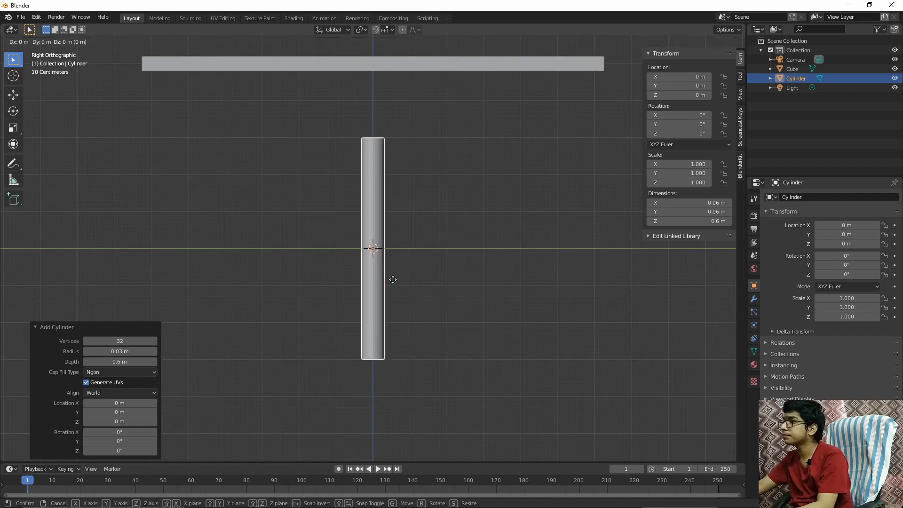
pyautogui.rightClick(475, 263)
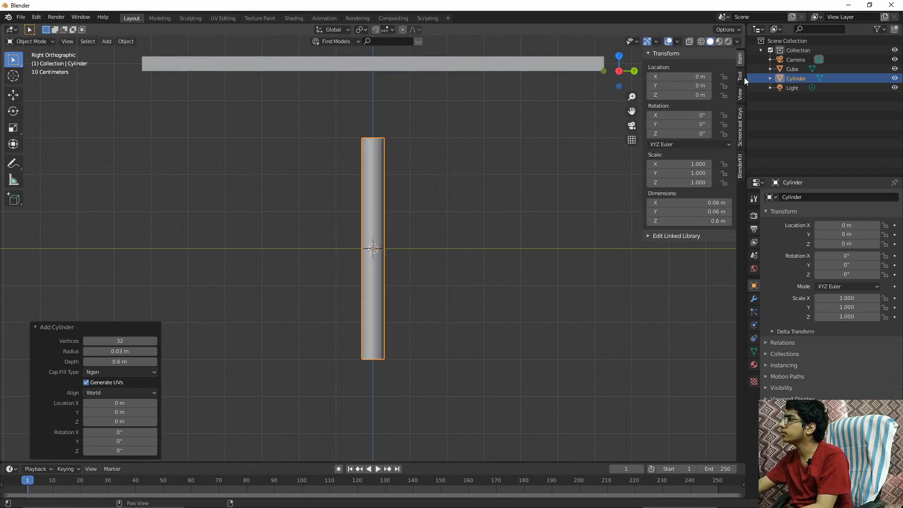
# Turn on the Screencast Keys display and collapse the cylinder's creation settings.
pyautogui.click(739, 127)
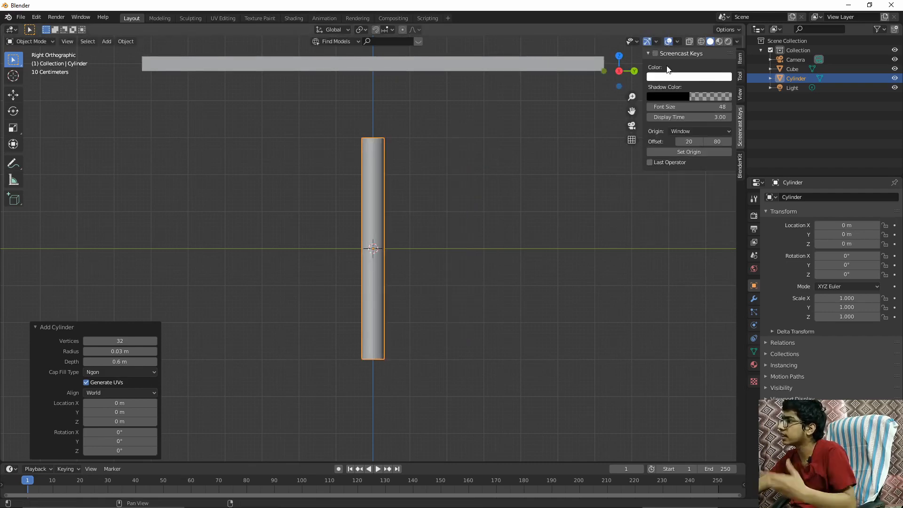
pyautogui.click(654, 54)
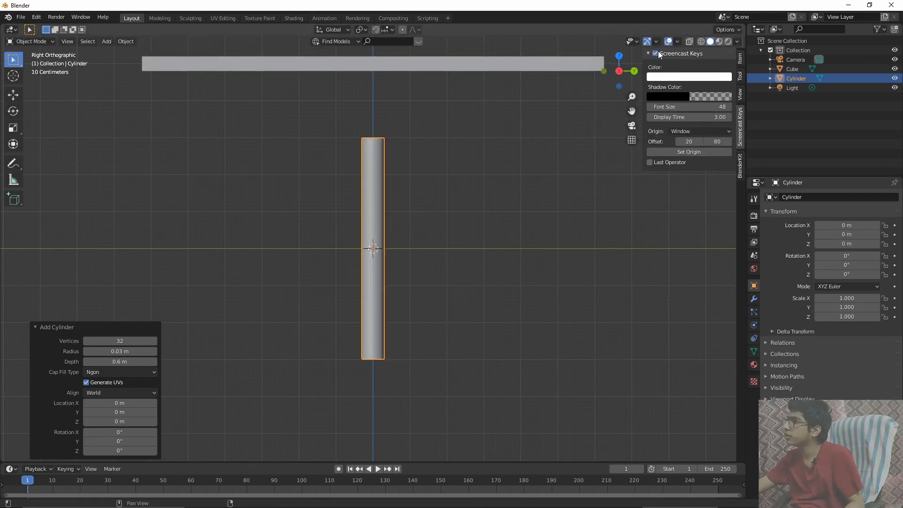
pyautogui.click(36, 327)
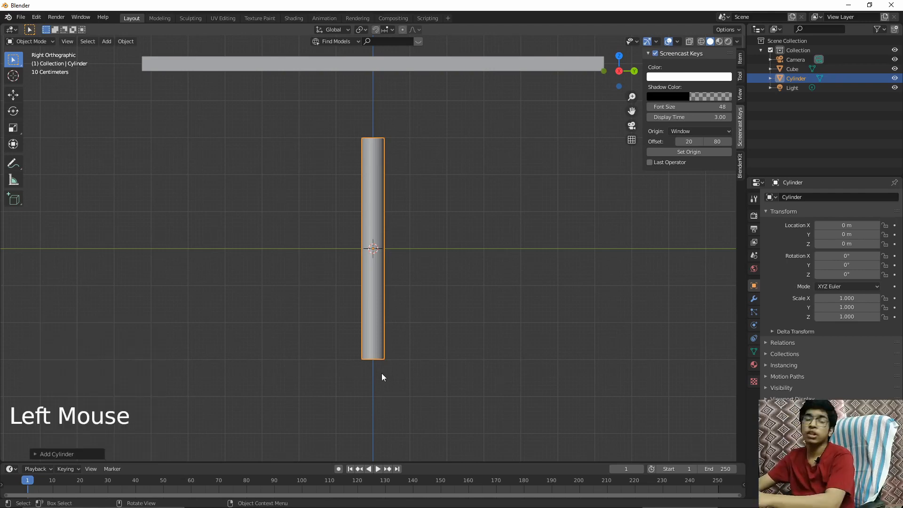
# Move the cylinder up 0.3 m along the global Z axis.
pyautogui.press('g')
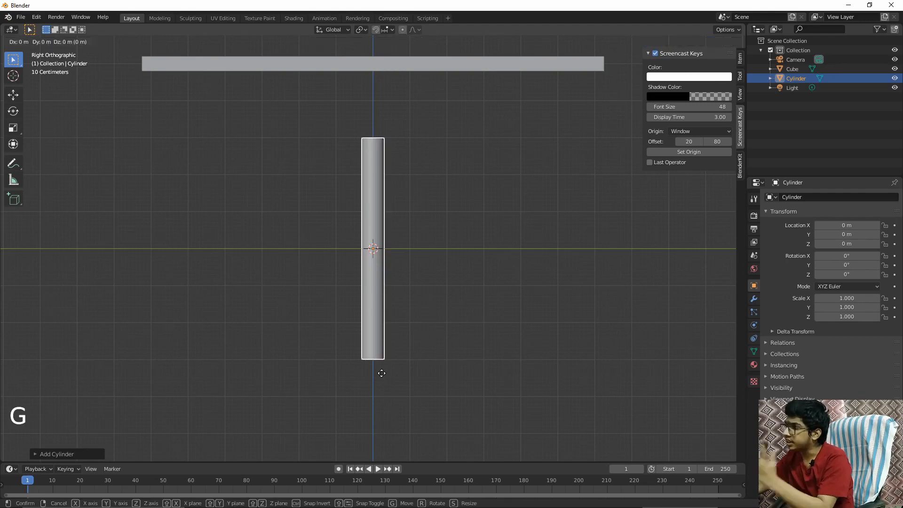
pyautogui.press('z')
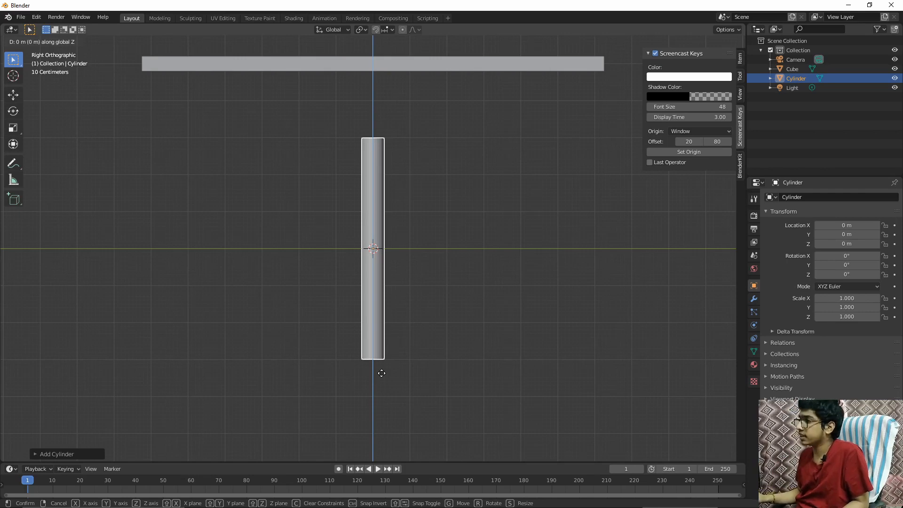
pyautogui.write('0')
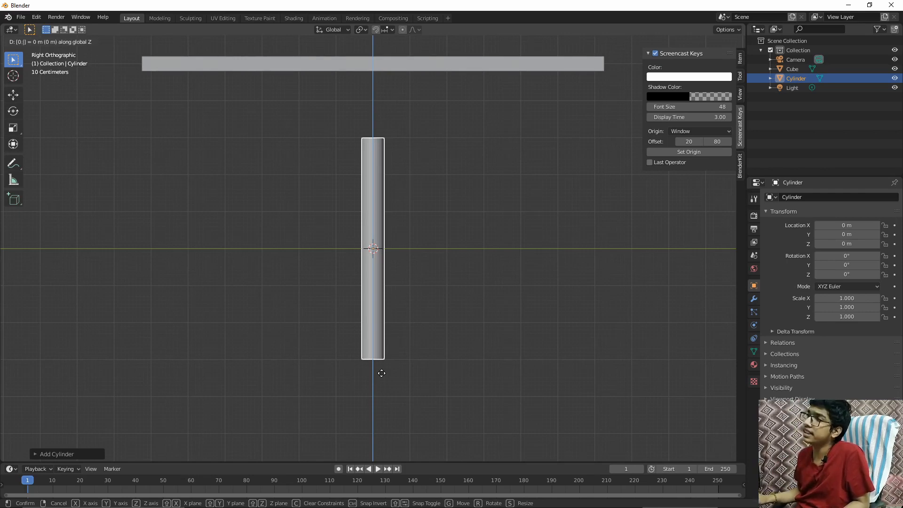
pyautogui.write('.3')
pyautogui.press('Return')
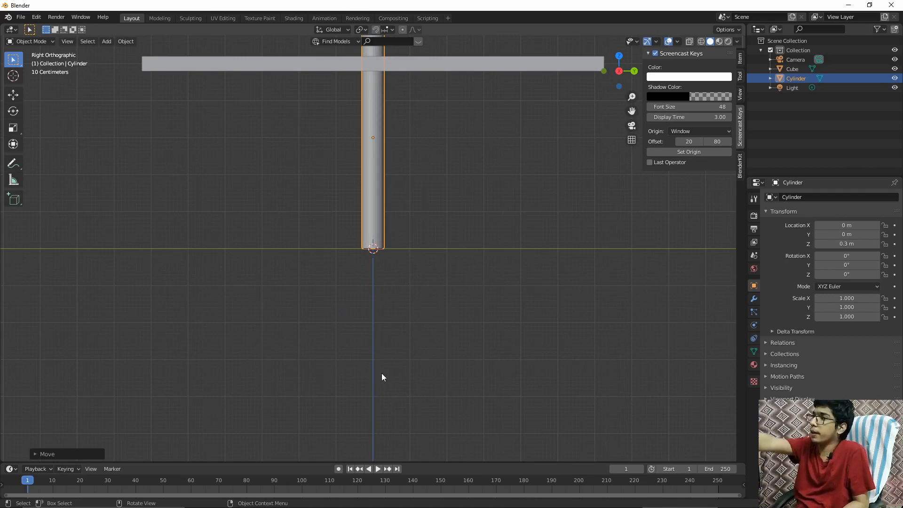
# Select the slab and hide it so that only the cylindrical leg stays in view.
pyautogui.scroll(-4, 359, 258)
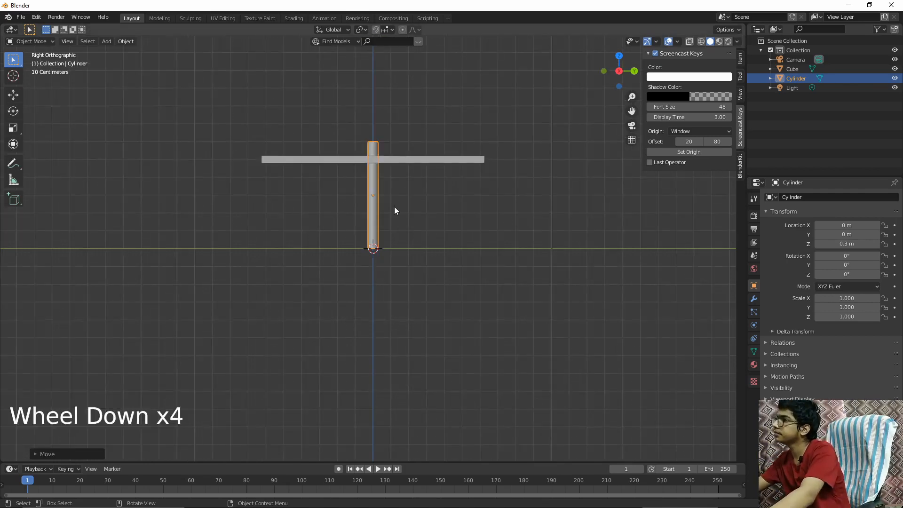
pyautogui.moveTo(393, 210); pyautogui.dragTo(269, 233, button='middle')
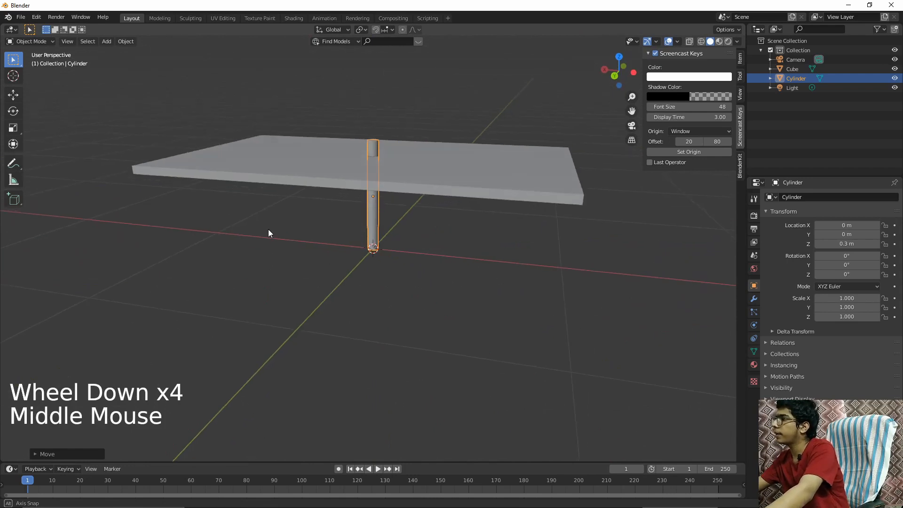
pyautogui.moveTo(341, 166); pyautogui.dragTo(455, 201, button='middle')
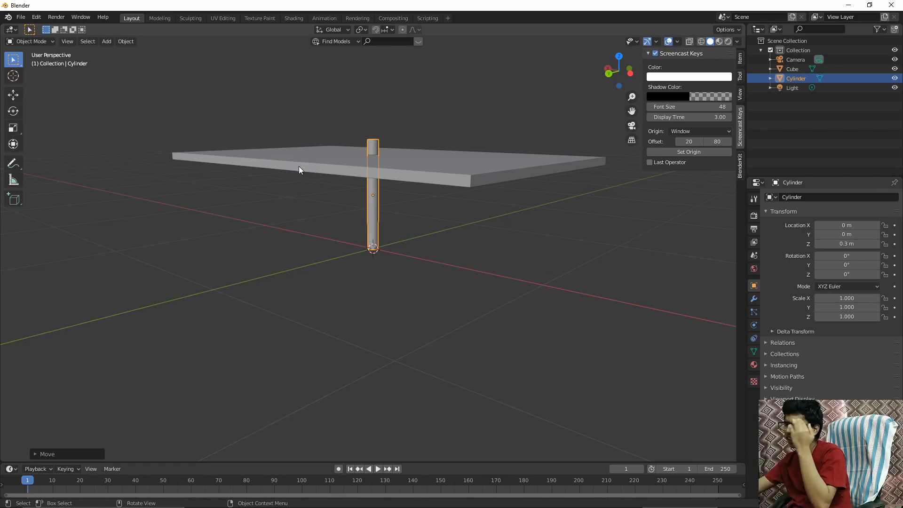
pyautogui.moveTo(430, 239); pyautogui.dragTo(336, 239, button='middle')
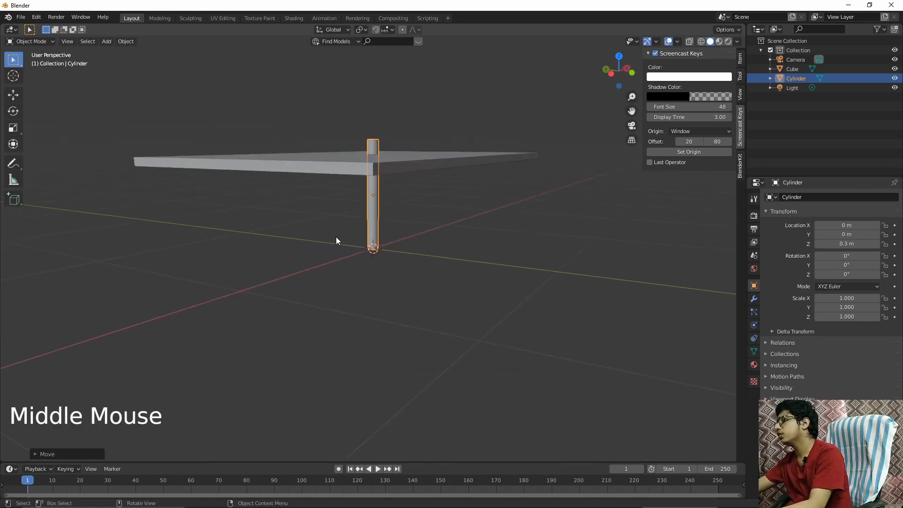
pyautogui.scroll(3, 393, 231)
pyautogui.scroll(-3, 393, 230)
pyautogui.moveTo(393, 226); pyautogui.dragTo(465, 233, button='middle')
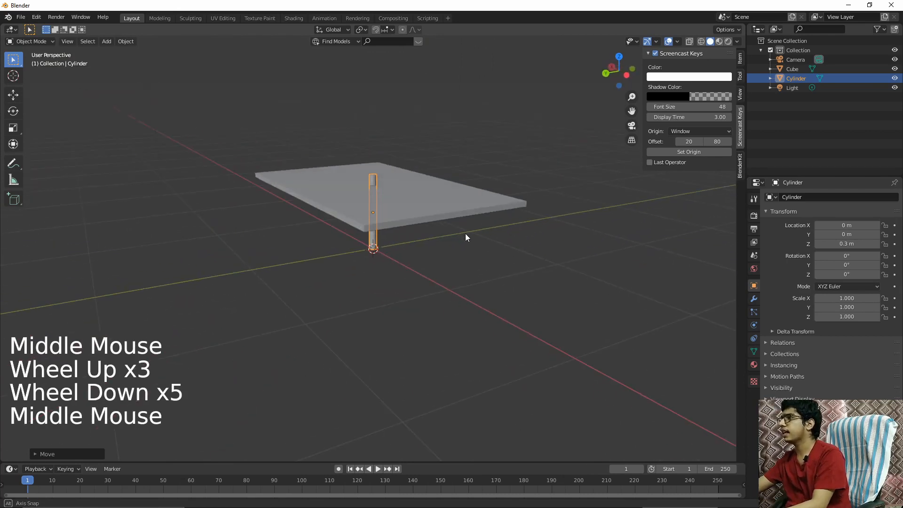
pyautogui.click(438, 201)
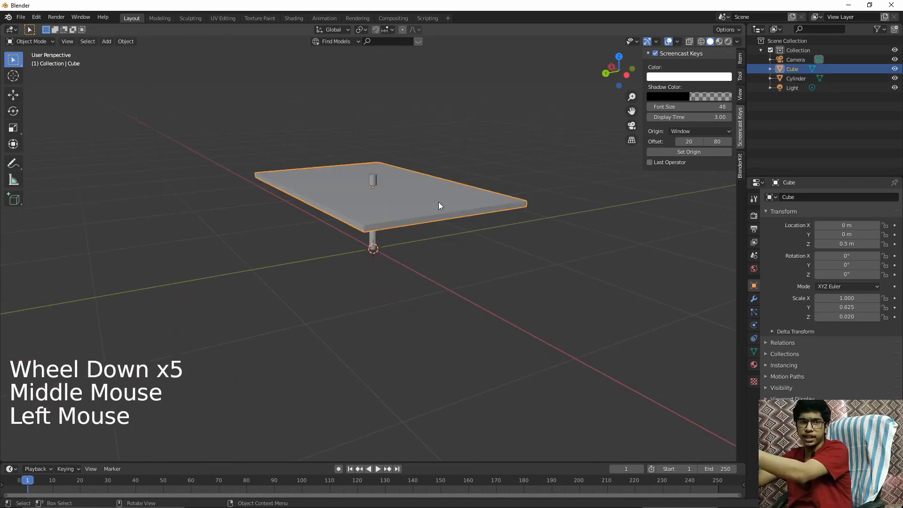
pyautogui.press('h')
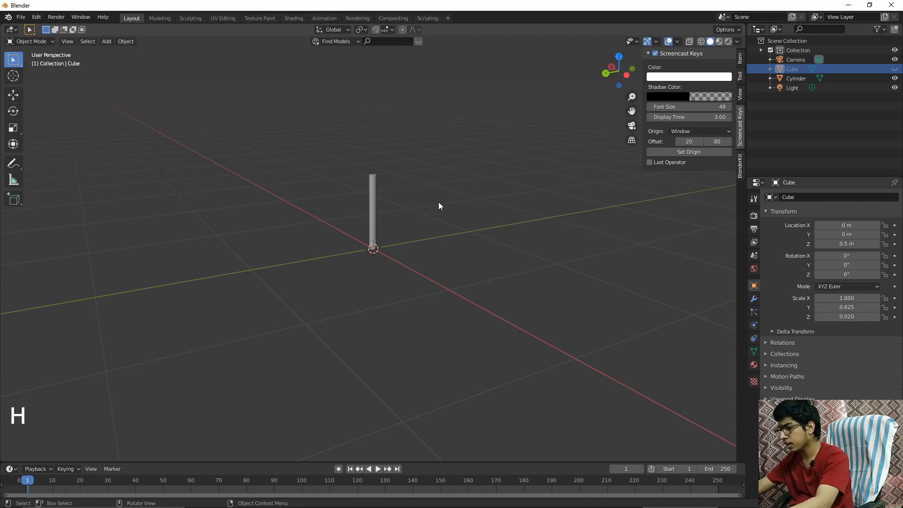
# Open the cylinder's mesh in Edit Mode and deselect all of its geometry.
pyautogui.click(374, 191)
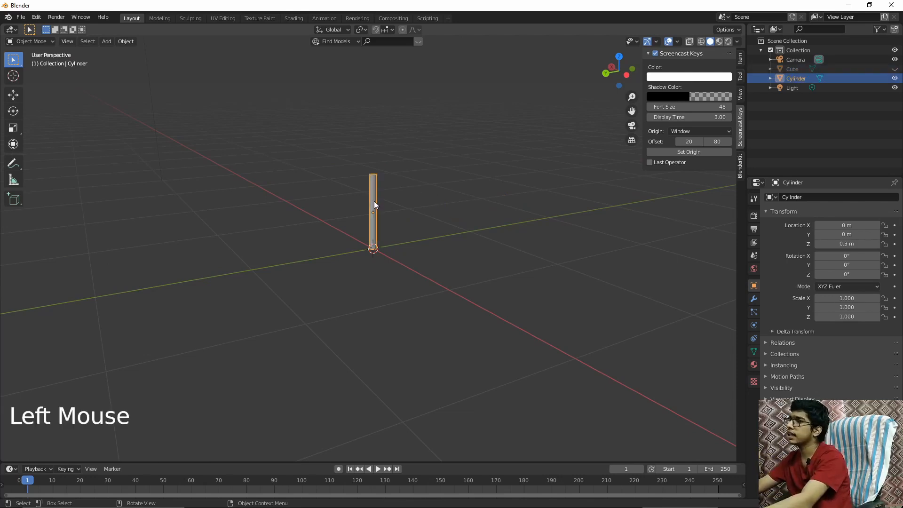
pyautogui.press('Tab')
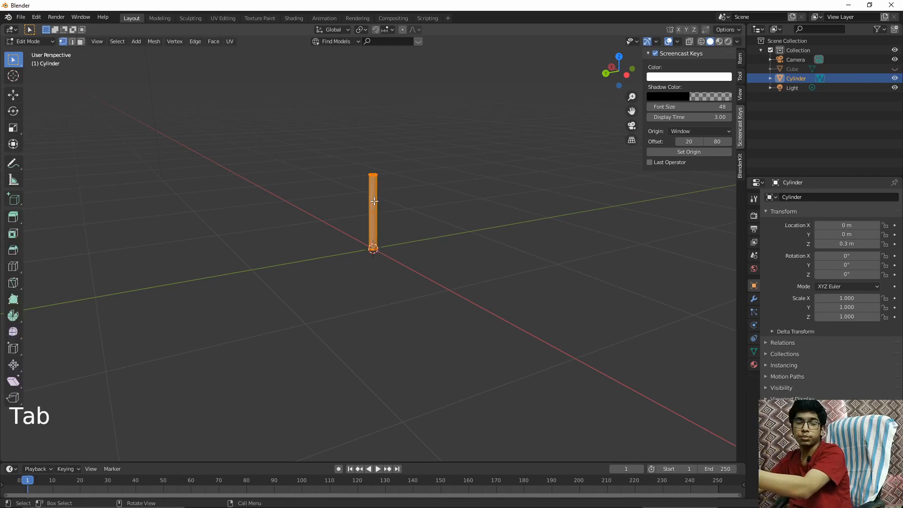
pyautogui.scroll(6, 445, 233)
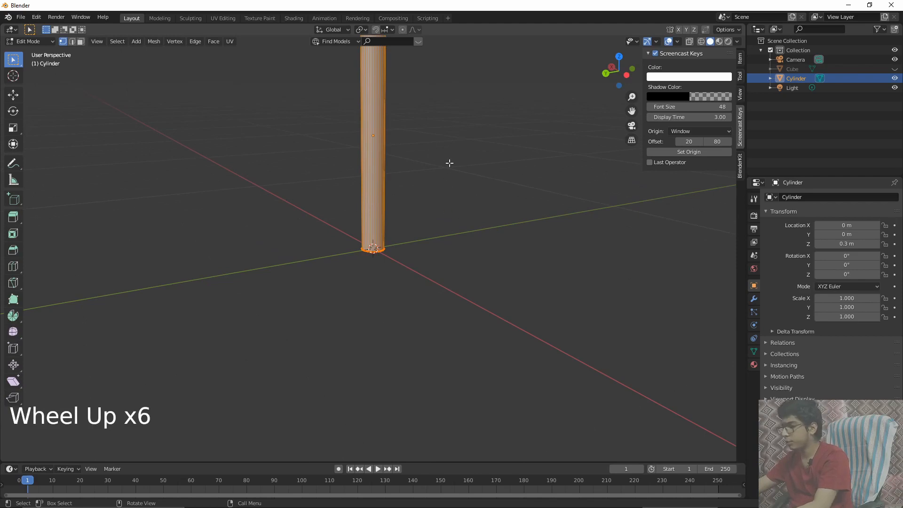
pyautogui.keyDown('shift'); pyautogui.moveTo(450, 162); pyautogui.dragTo(467, 330, button='middle'); pyautogui.keyUp('shift')
pyautogui.scroll(3, 459, 314)
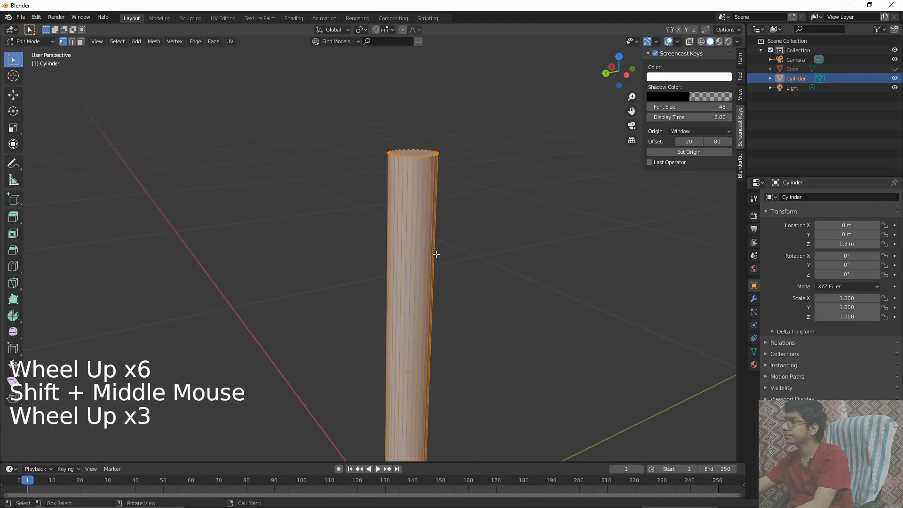
pyautogui.keyDown('shift'); pyautogui.moveTo(436, 254); pyautogui.dragTo(423, 194, button='middle'); pyautogui.keyUp('shift')
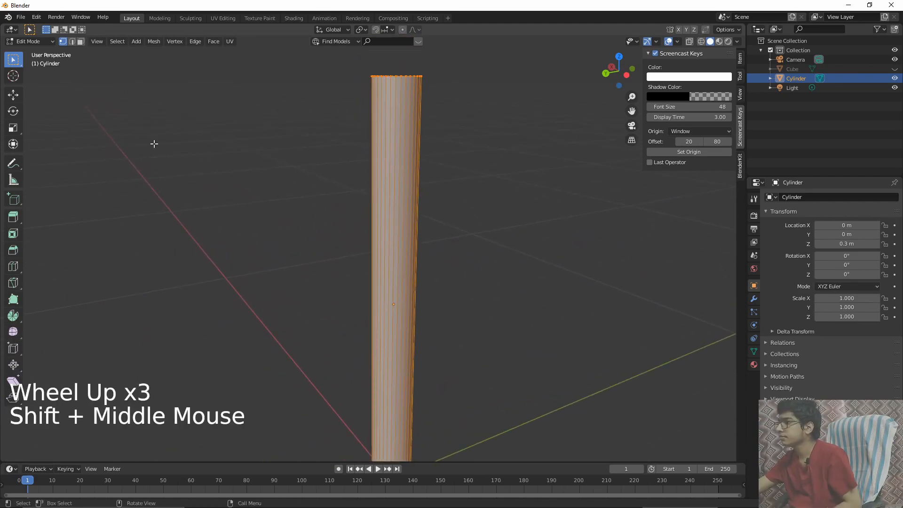
pyautogui.click(477, 192)
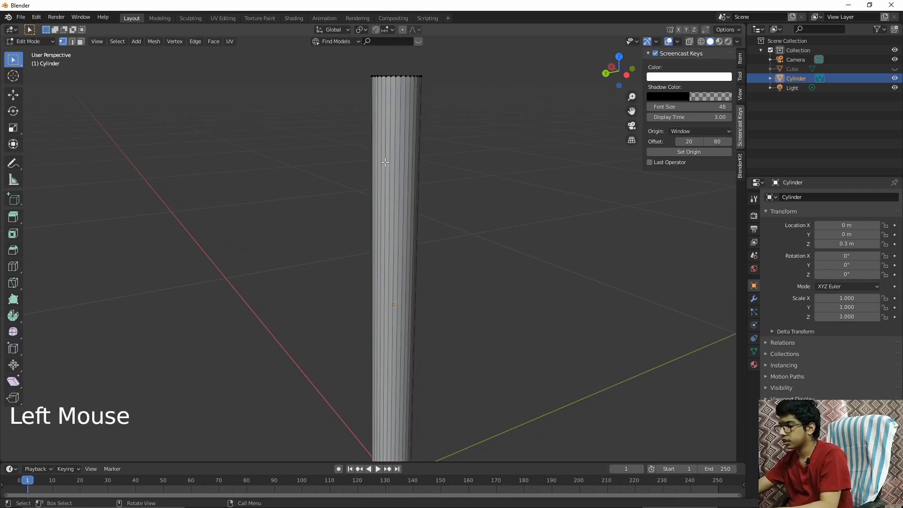
# Try a single loop cut around the middle of the cylinder, then undo it.
pyautogui.press('ctrl')
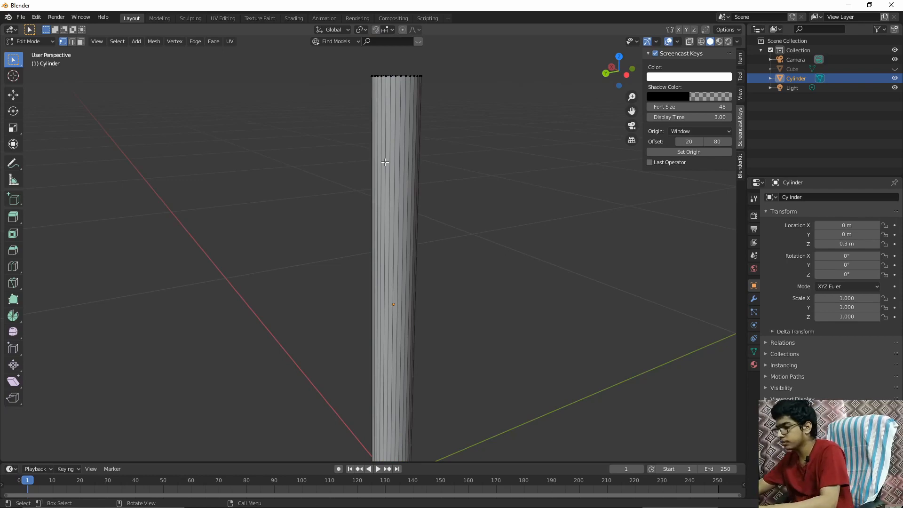
pyautogui.hotkey('ctrl', 'r')
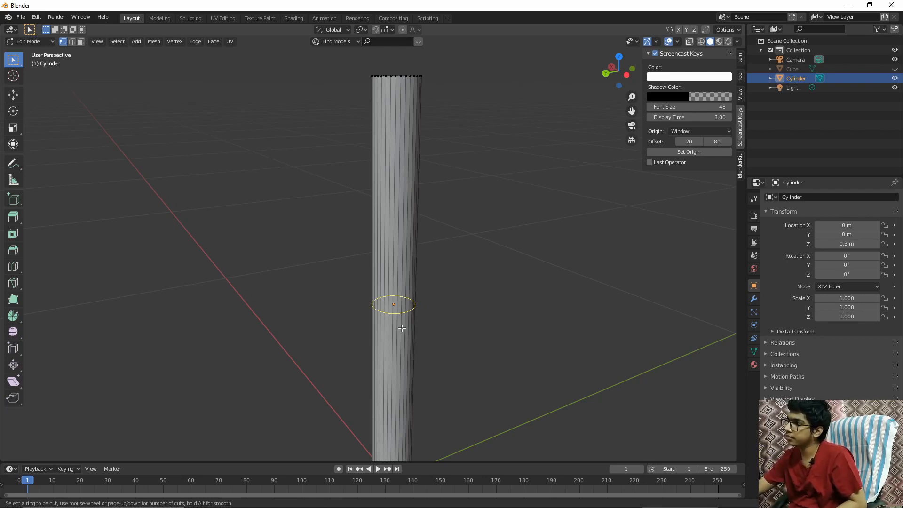
pyautogui.press('ctrl')
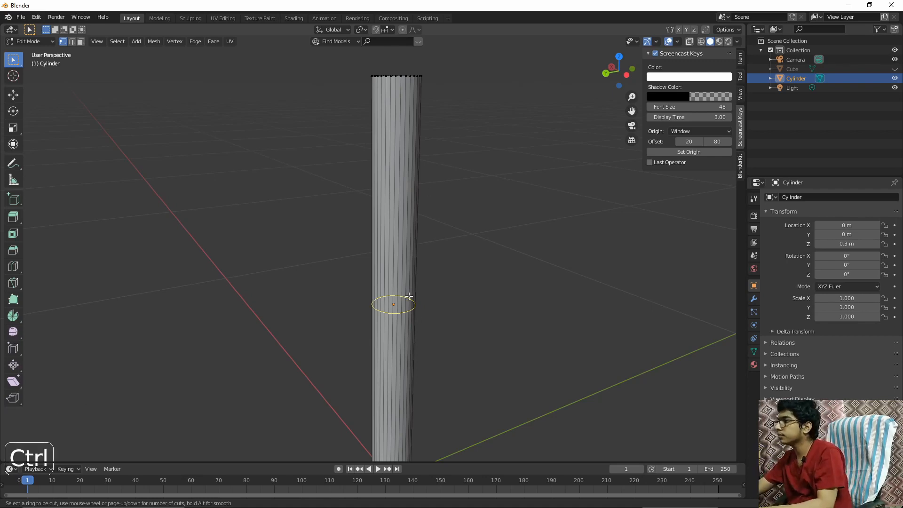
pyautogui.press('ctrl')
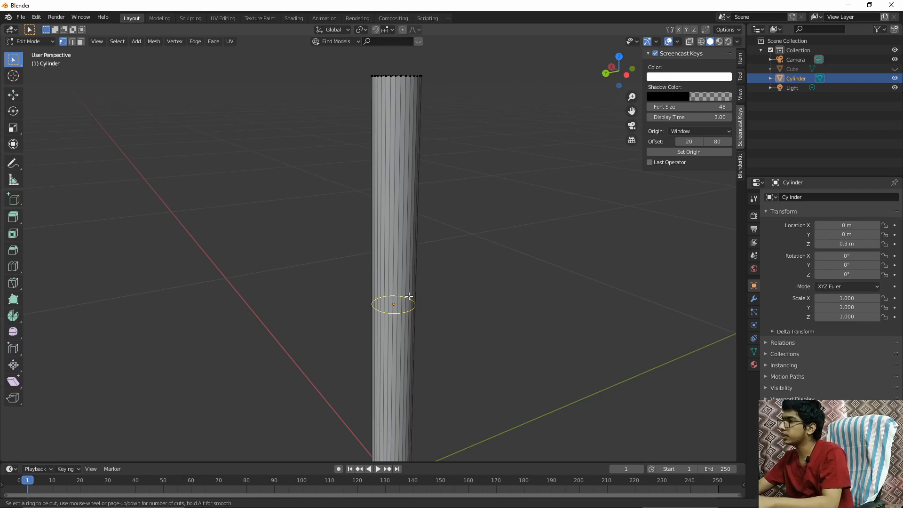
pyautogui.rightClick(409, 296)
pyautogui.hotkey('ctrl', 'r')
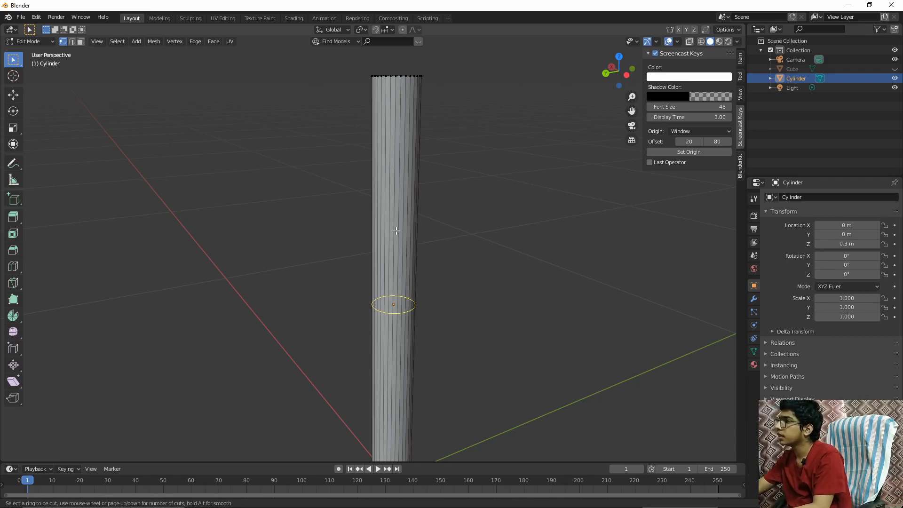
pyautogui.click(397, 271)
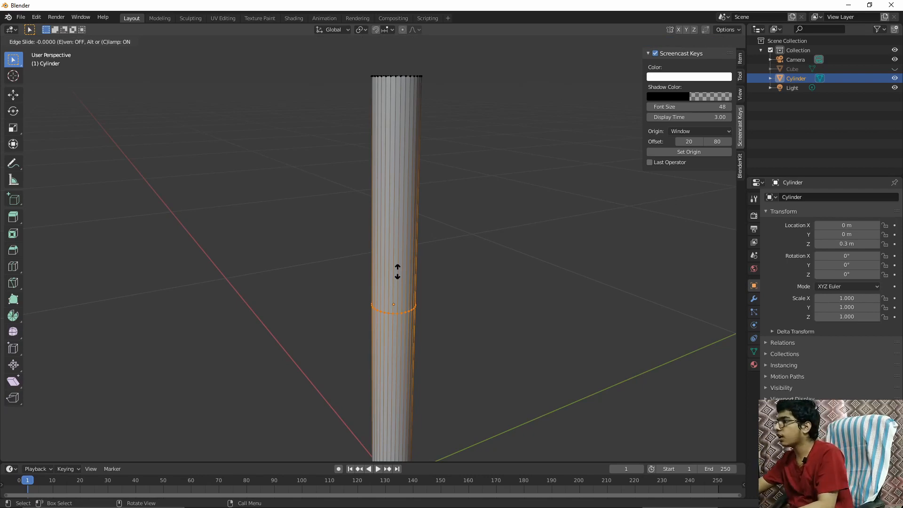
pyautogui.rightClick(398, 271)
pyautogui.hotkey('ctrl', 'z')
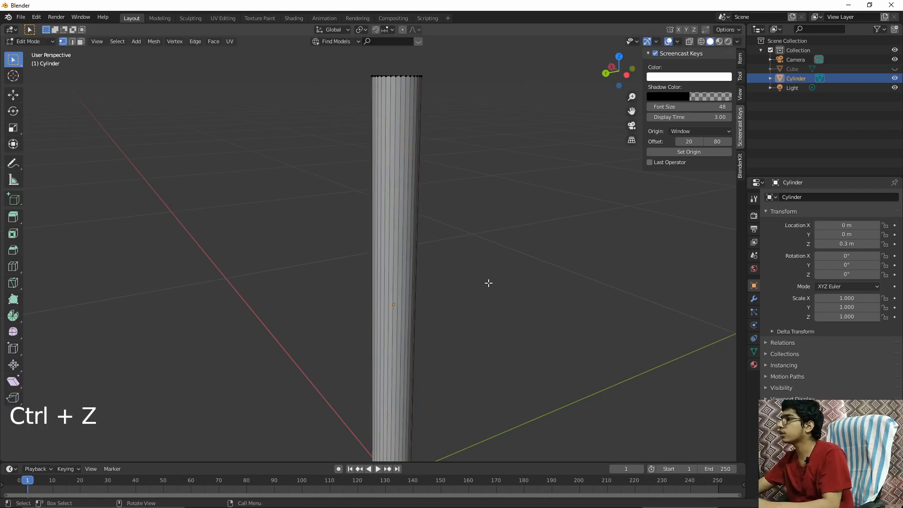
# Try five loop cuts along the cylinder, slid slightly toward its base, and undo them.
pyautogui.hotkey('ctrl', 'r')
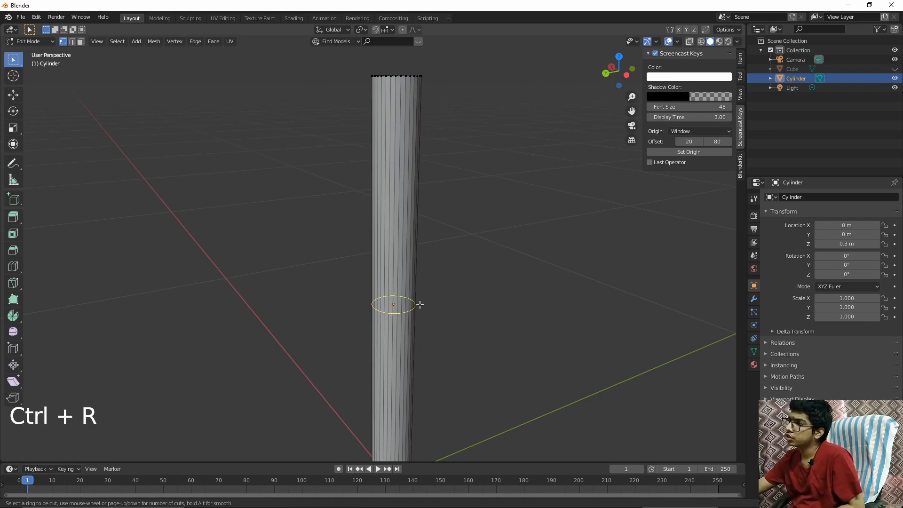
pyautogui.scroll(3, 420, 305)
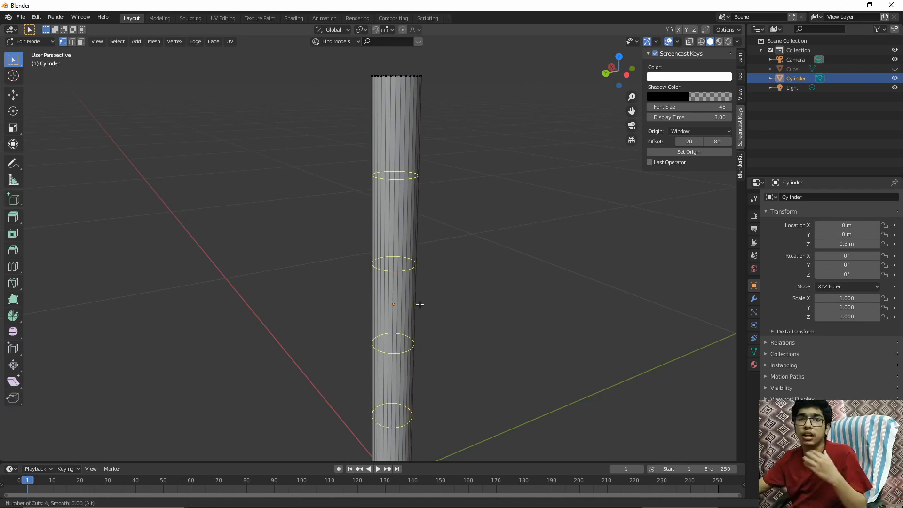
pyautogui.scroll(17, 420, 305)
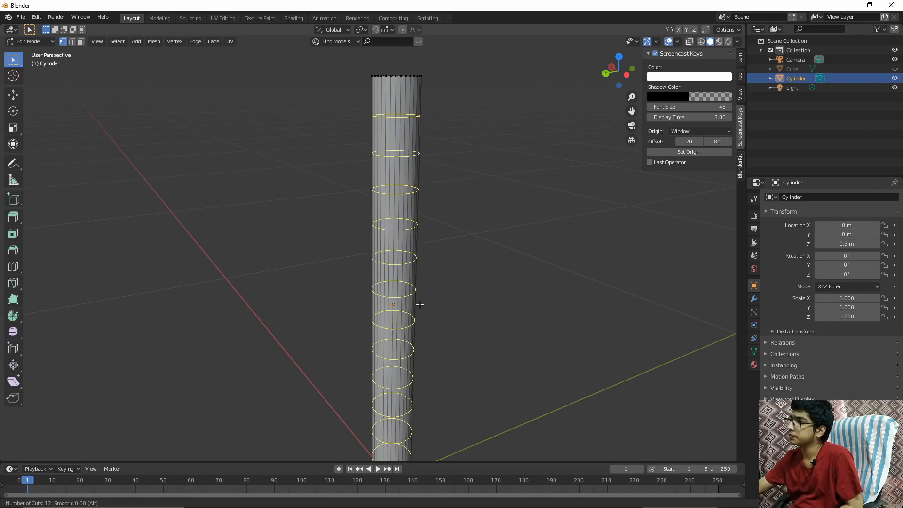
pyautogui.scroll(1, 420, 304)
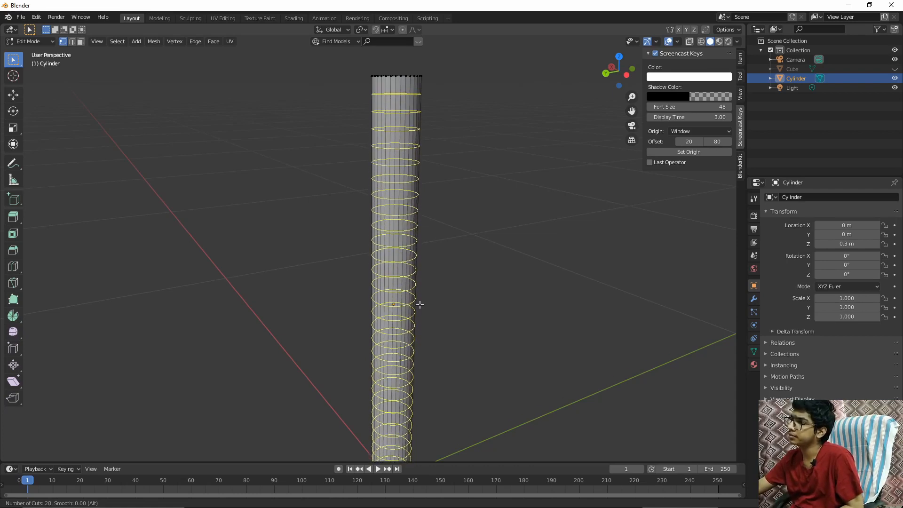
pyautogui.scroll(-18, 420, 304)
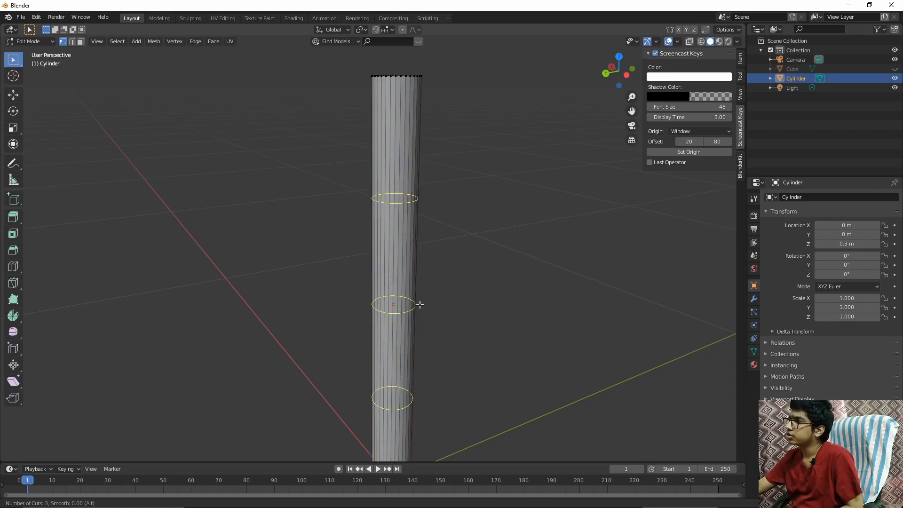
pyautogui.scroll(1, 420, 305)
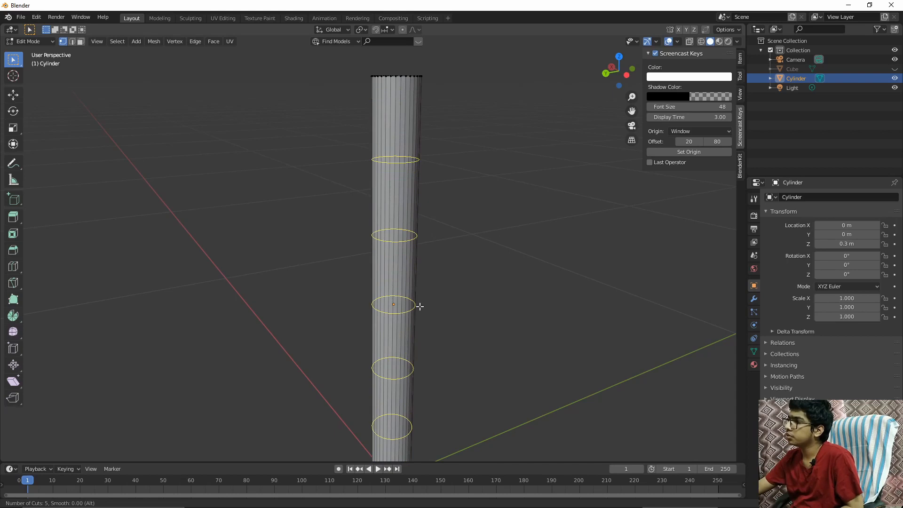
pyautogui.click(427, 315)
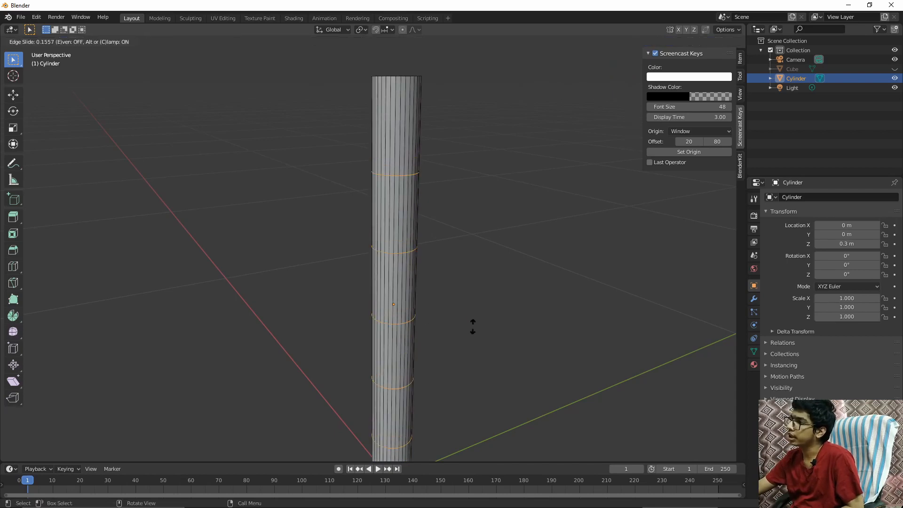
pyautogui.click(472, 324)
pyautogui.scroll(-3, 486, 326)
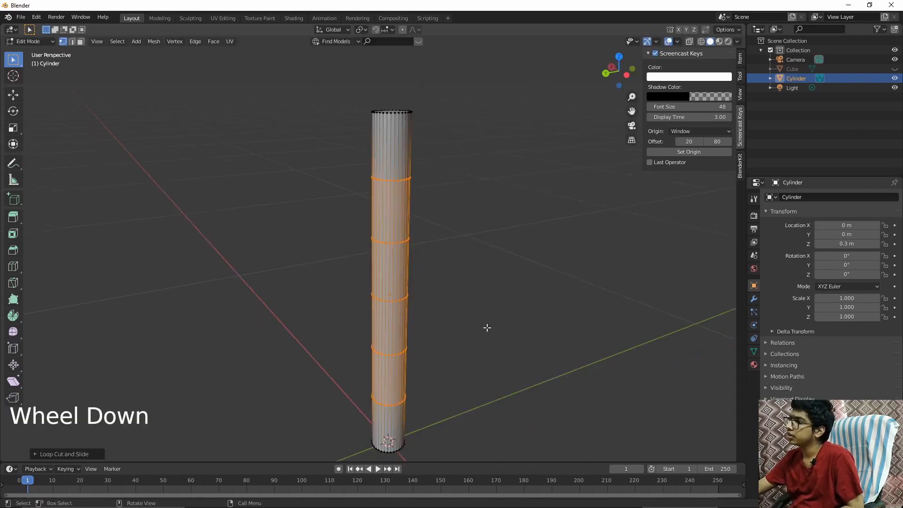
pyautogui.scroll(4, 487, 328)
pyautogui.scroll(-2, 487, 328)
pyautogui.hotkey('ctrl', 'z')
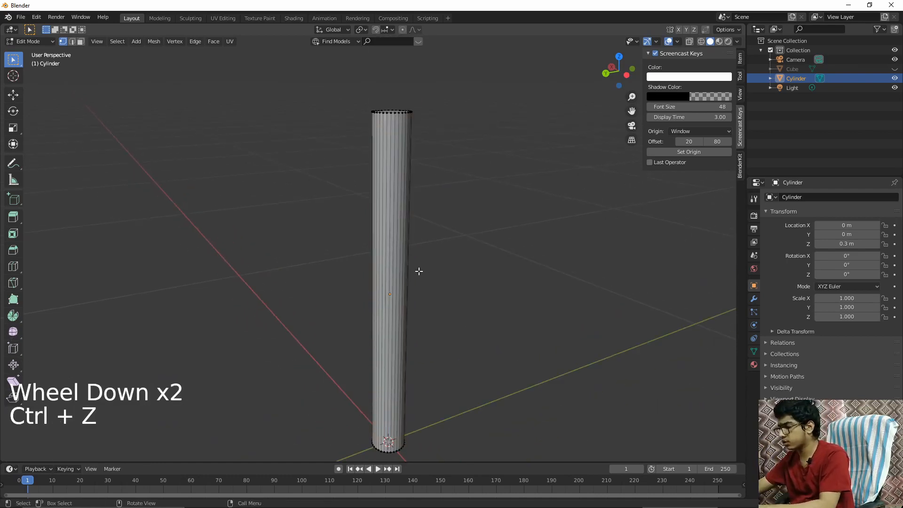
# Add six evenly spaced loop cuts along the cylinder without sliding them, and deselect everything.
pyautogui.hotkey('ctrl', 'r')
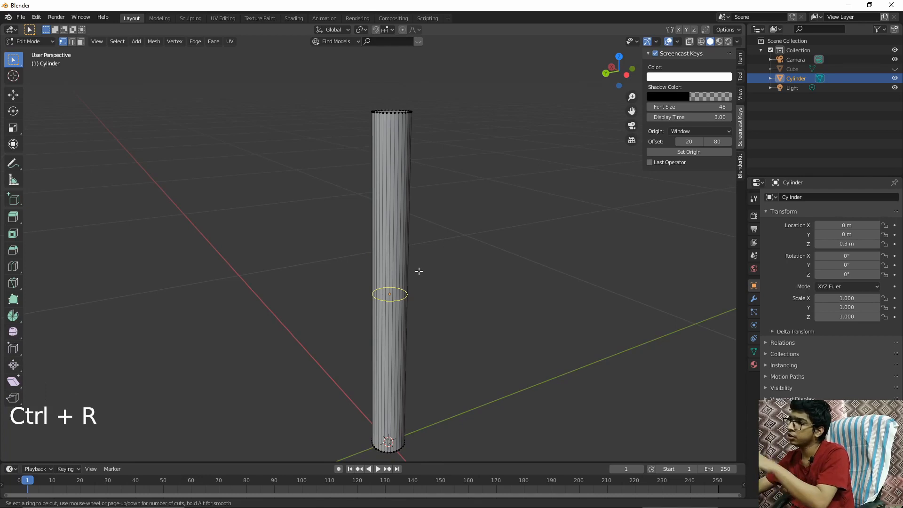
pyautogui.scroll(3, 418, 271)
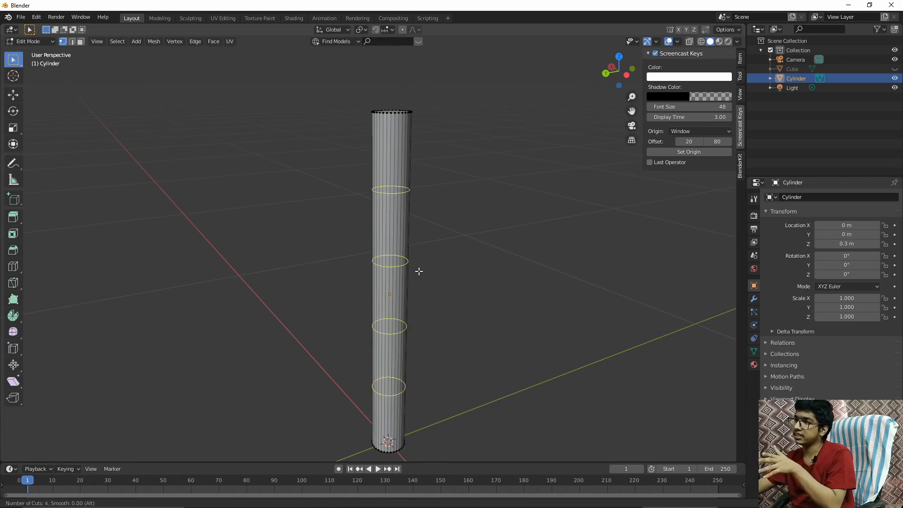
pyautogui.scroll(1, 419, 271)
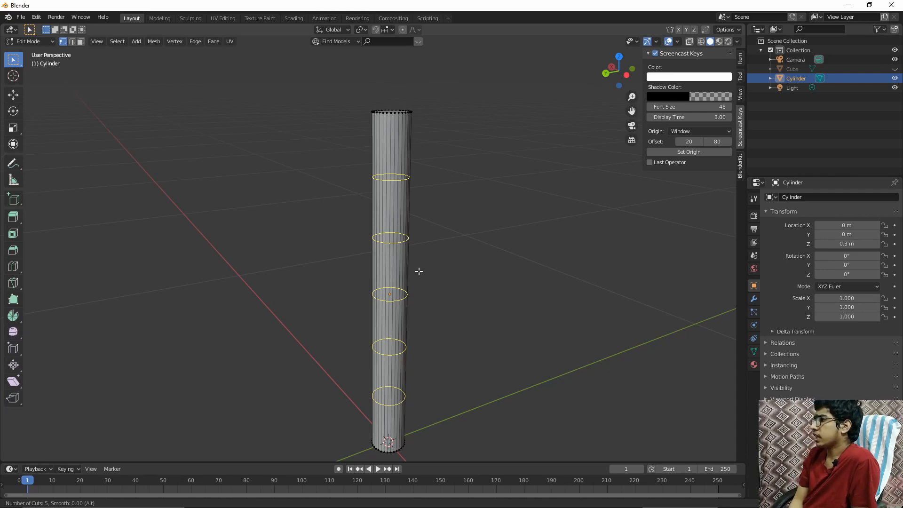
pyautogui.scroll(1, 414, 261)
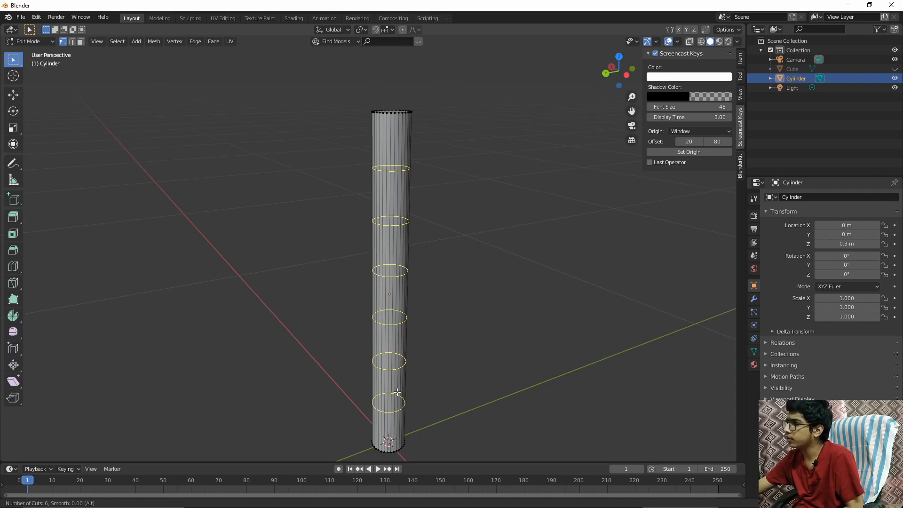
pyautogui.click(384, 258)
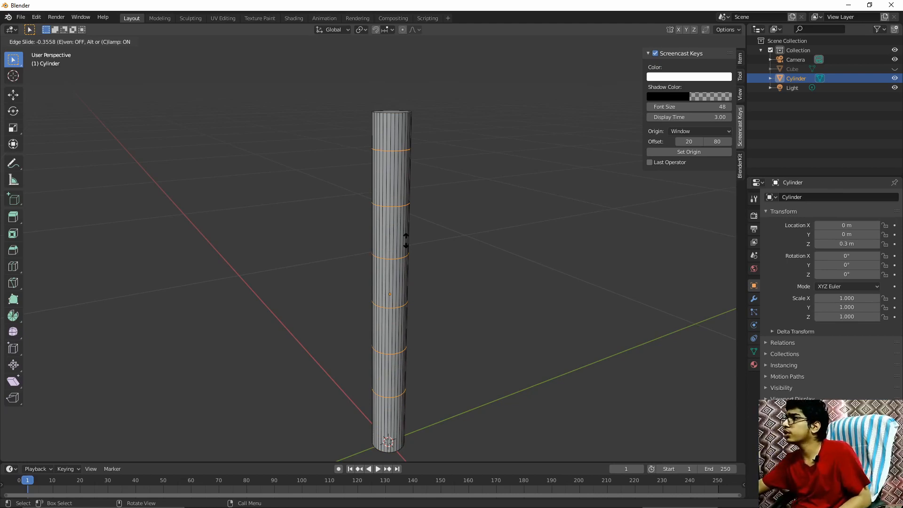
pyautogui.rightClick(405, 241)
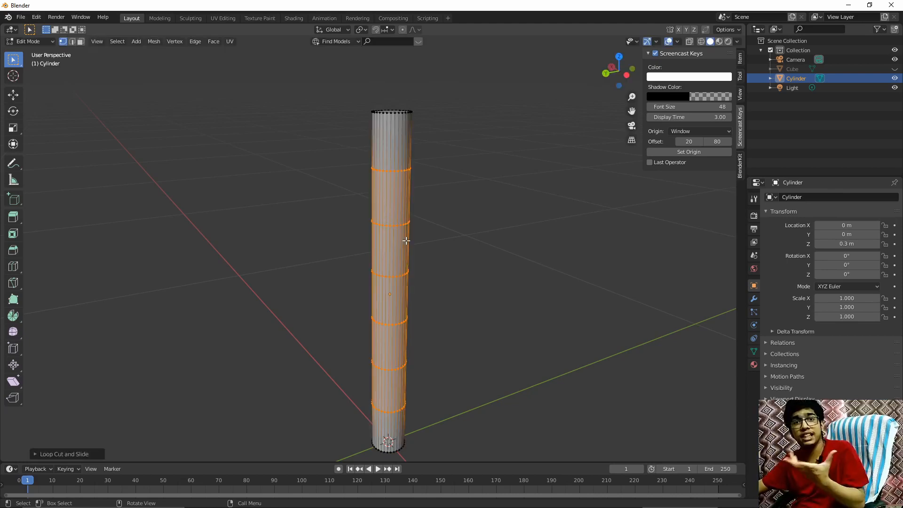
pyautogui.scroll(-2, 444, 259)
pyautogui.click(444, 259)
pyautogui.moveTo(443, 259)
pyautogui.mouseDown(button='middle')
pyautogui.moveTo(513, 259)
pyautogui.moveTo(442, 262)
pyautogui.mouseUp(button='middle')
pyautogui.scroll(5, 512, 259)
pyautogui.scroll(-5, 425, 265)
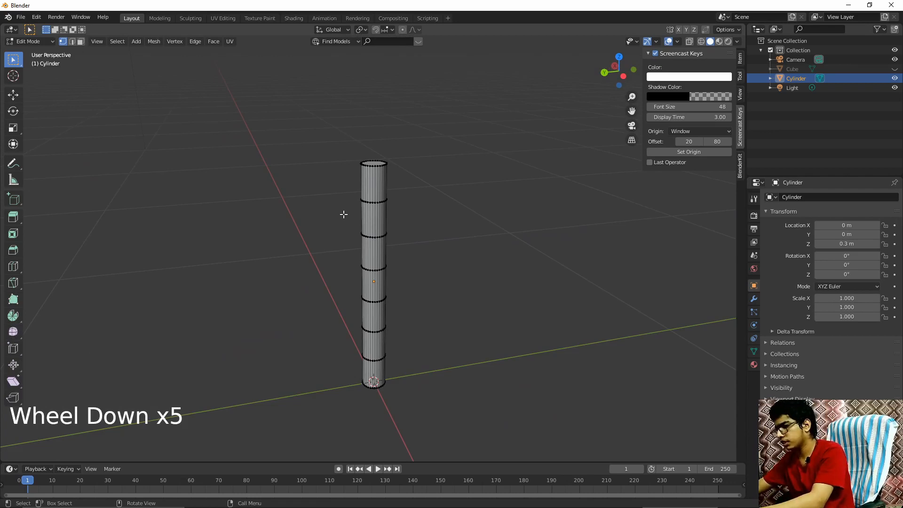
# Switch to face selection and hide the viewport's toolbar.
pyautogui.press('3')
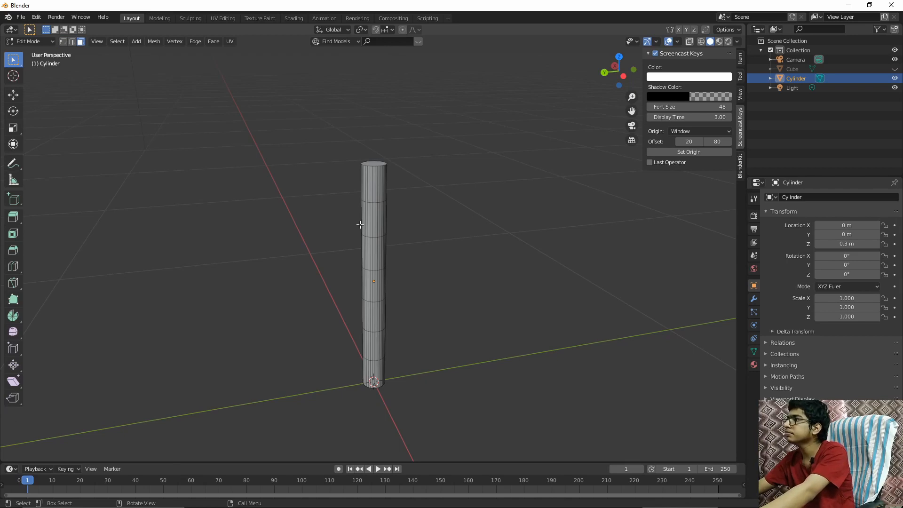
pyautogui.scroll(3, 360, 224)
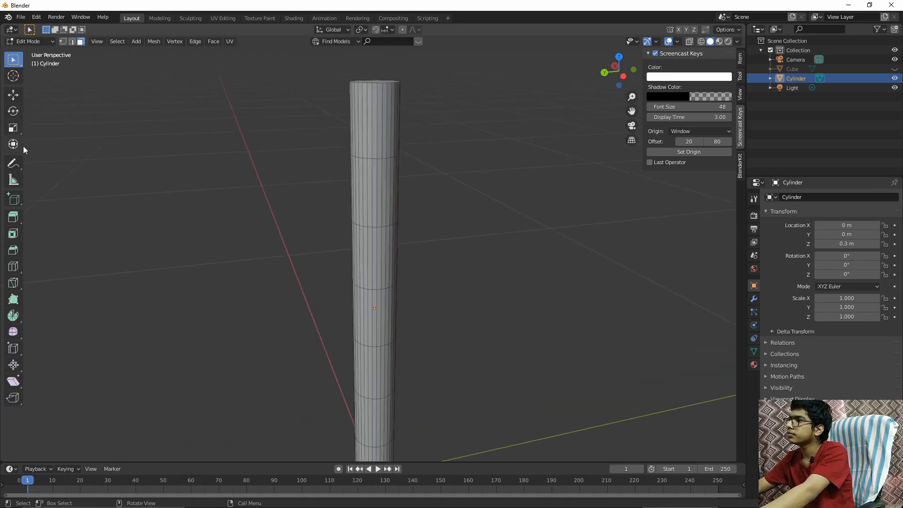
pyautogui.moveTo(24, 146); pyautogui.dragTo(2, 148)
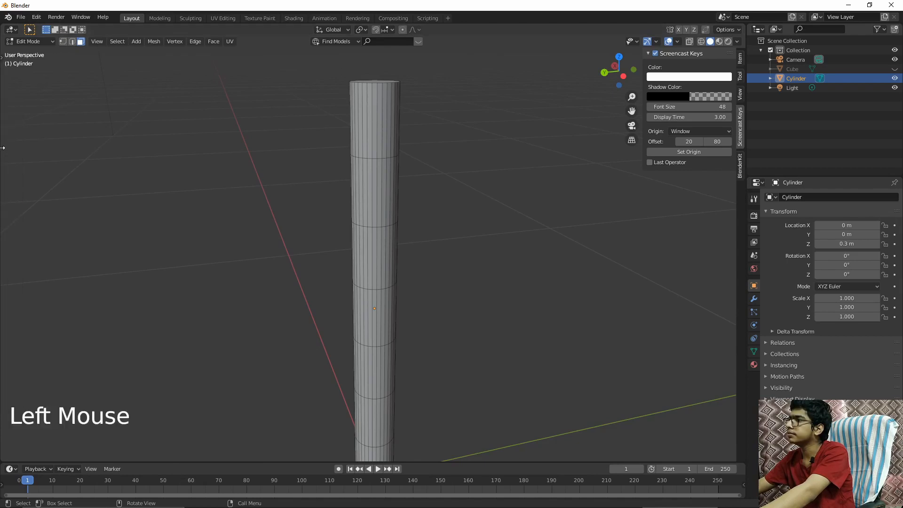
# Box-select the visible faces of the cylinder's second segment from the top, clear the selection and select them again.
pyautogui.click(322, 174)
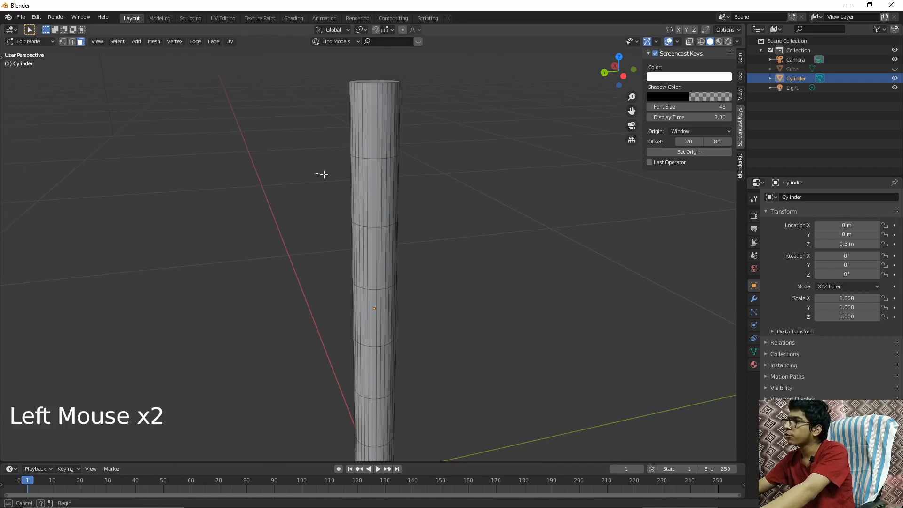
pyautogui.moveTo(322, 174); pyautogui.dragTo(423, 207)
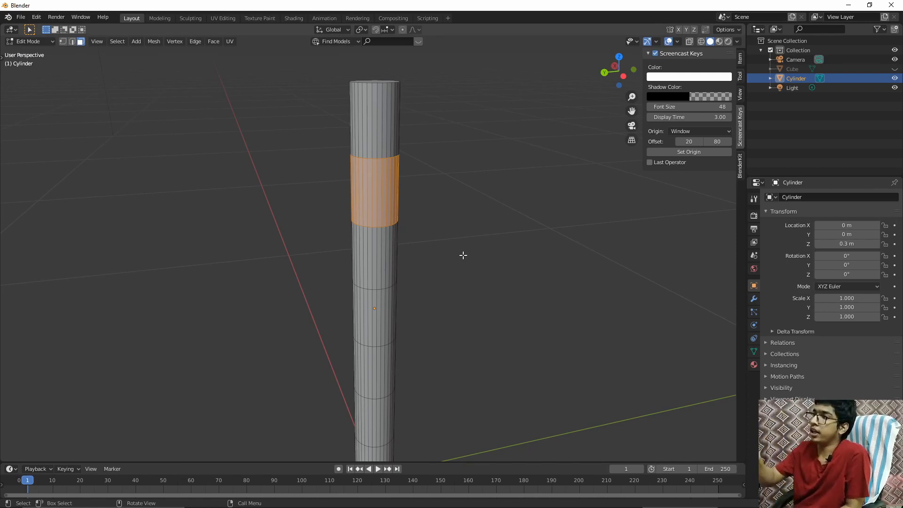
pyautogui.click(310, 189)
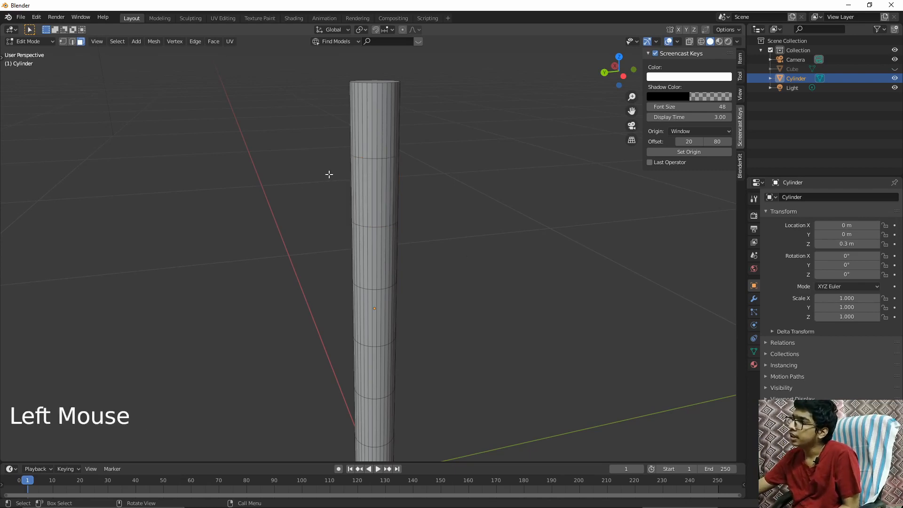
pyautogui.moveTo(328, 174); pyautogui.dragTo(467, 204)
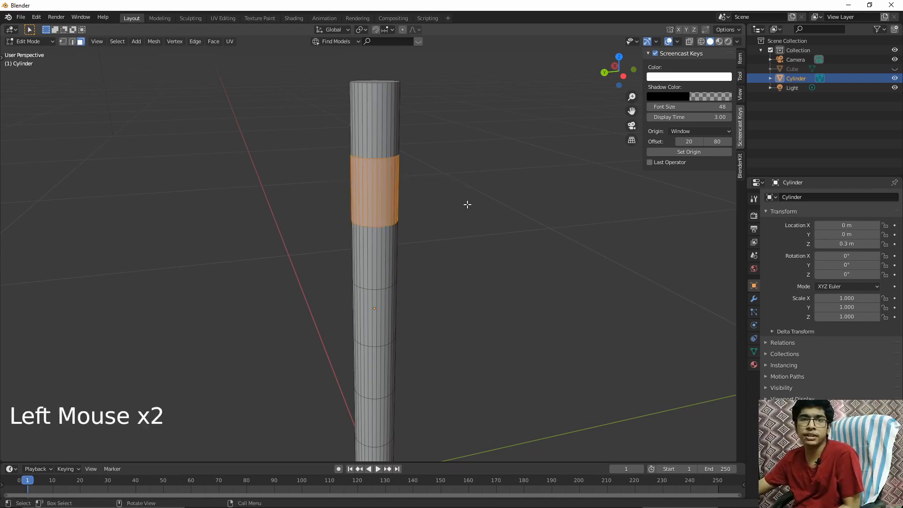
# Turn on X-ray in the front orthographic view and box-select all faces around the cylinder's second segment from the top.
pyautogui.moveTo(495, 213); pyautogui.dragTo(536, 254, button='middle')
pyautogui.press('KP_3')
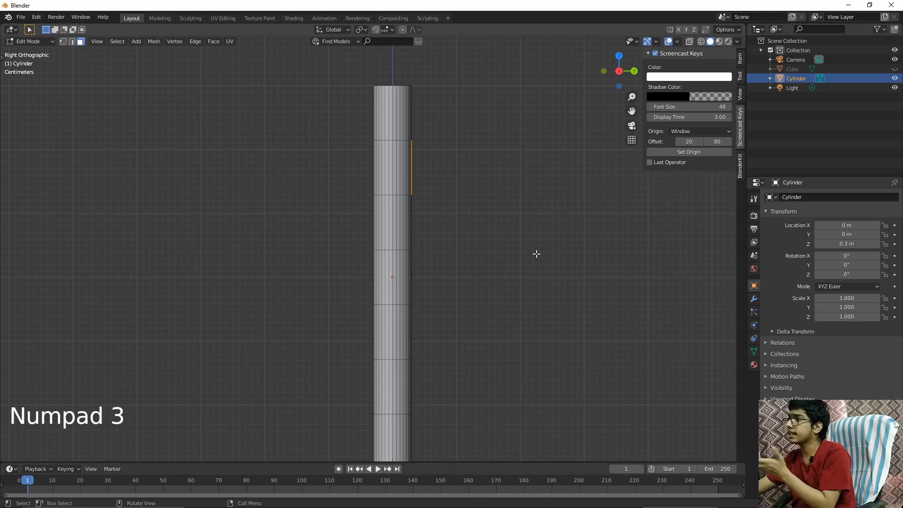
pyautogui.press('KP_1')
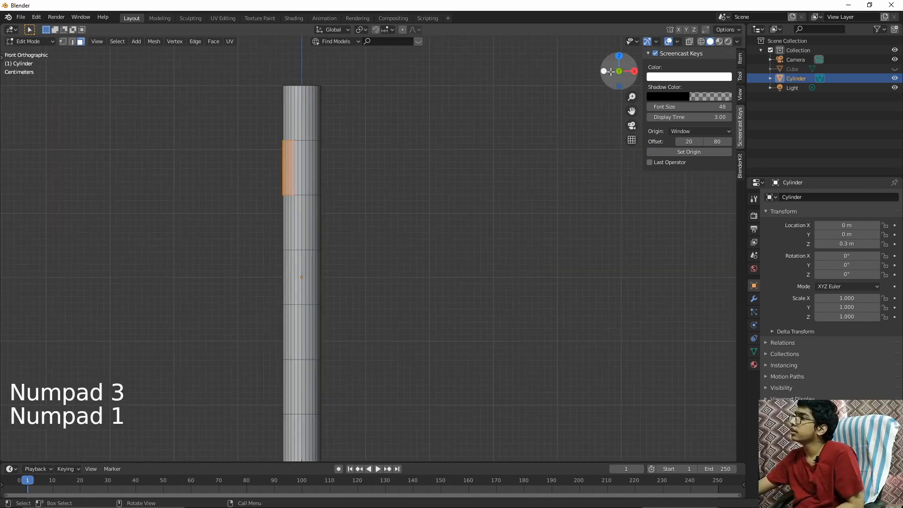
pyautogui.click(687, 41)
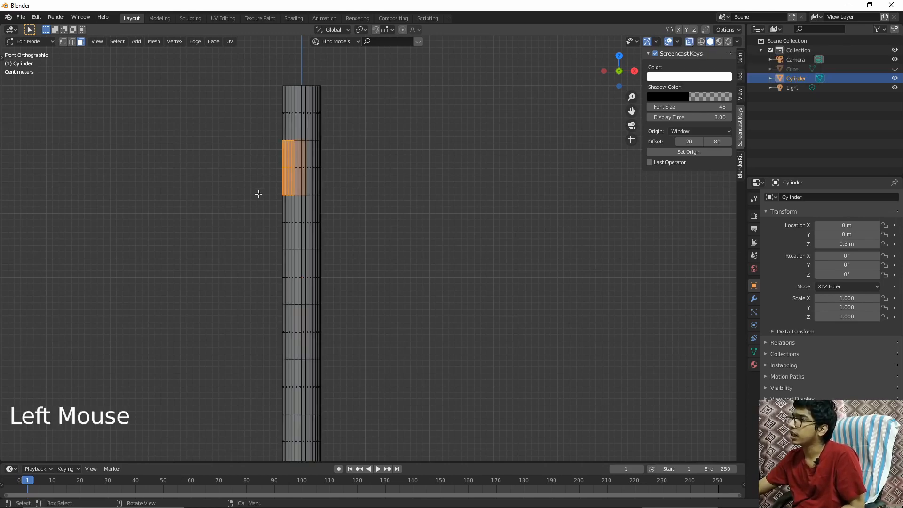
pyautogui.click(243, 152)
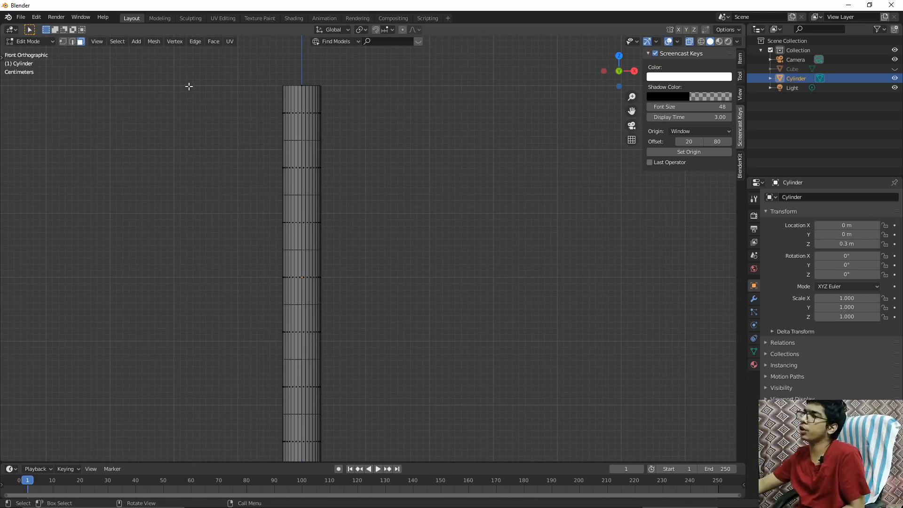
pyautogui.moveTo(250, 152); pyautogui.dragTo(354, 192)
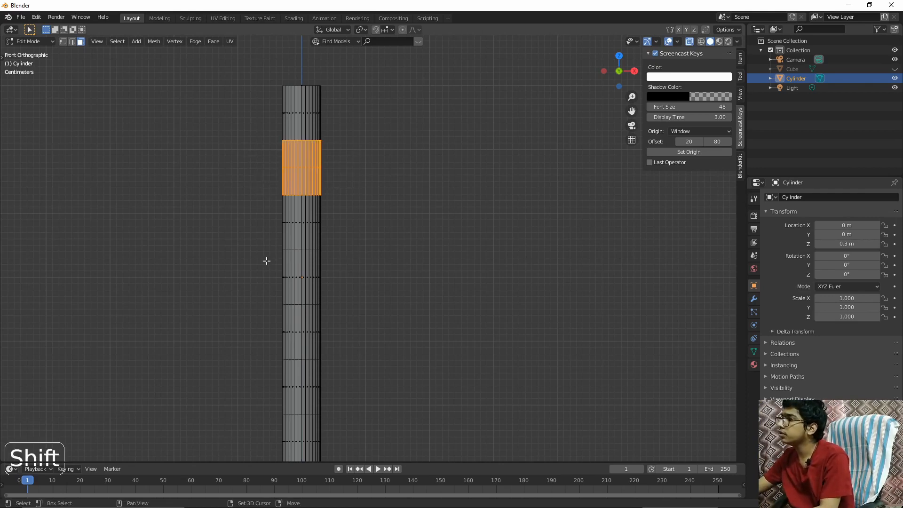
# Add all faces around the cylinder's fourth segment from the top to the selection.
pyautogui.keyDown('shift'); pyautogui.moveTo(261, 261); pyautogui.dragTo(350, 295); pyautogui.keyUp('shift')
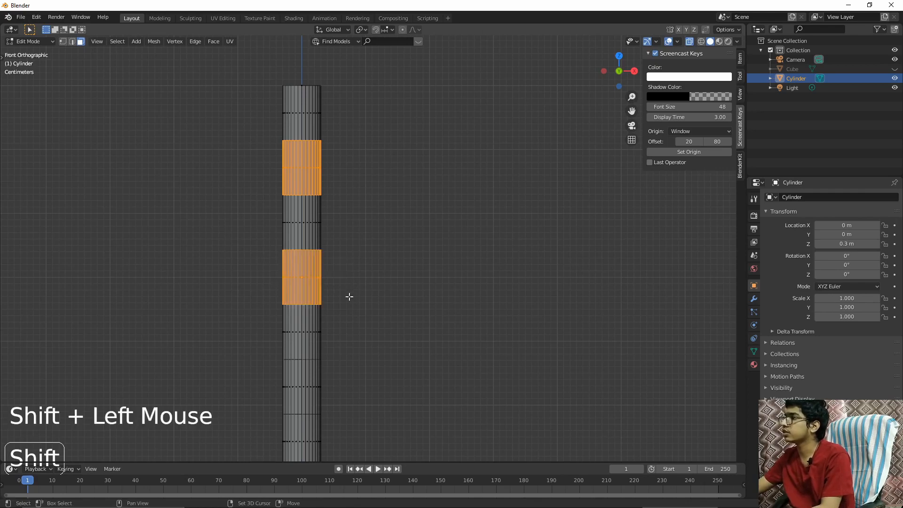
pyautogui.scroll(-2, 348, 296)
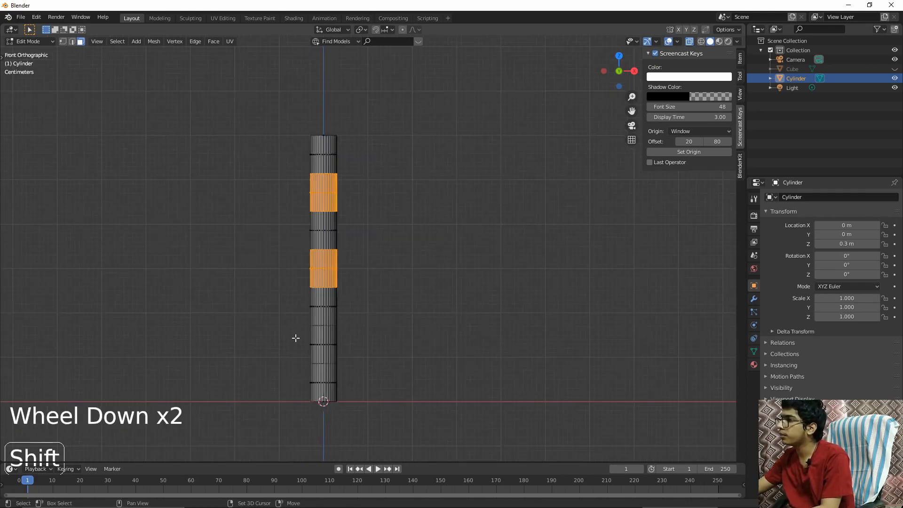
pyautogui.scroll(2, 378, 257)
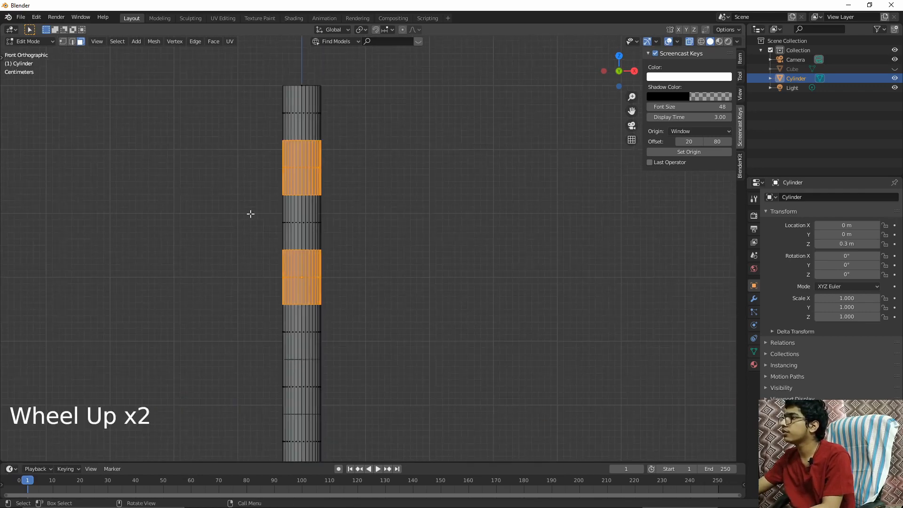
# Select all faces around the cylinder's third segment from the top and try to add a lower segment to the selection.
pyautogui.moveTo(255, 210); pyautogui.dragTo(367, 238)
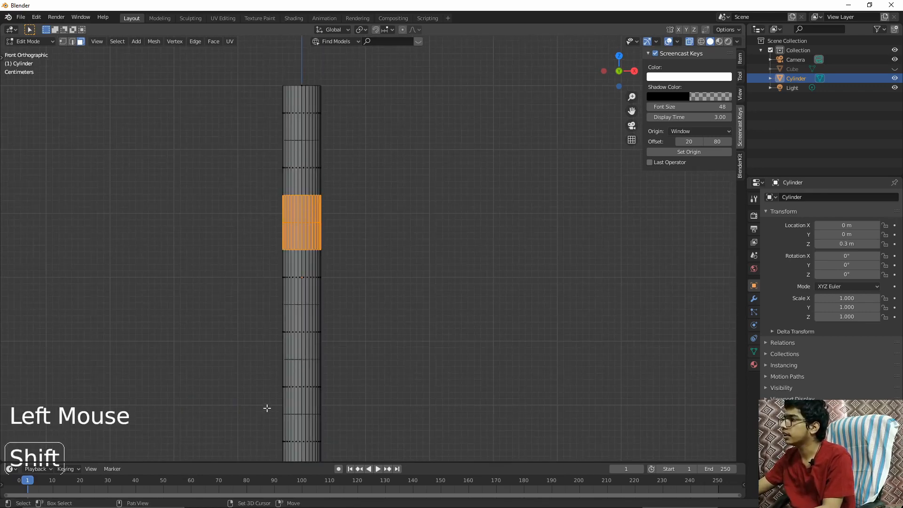
pyautogui.keyDown('shift'); pyautogui.moveTo(266, 406); pyautogui.dragTo(372, 431); pyautogui.keyUp('shift')
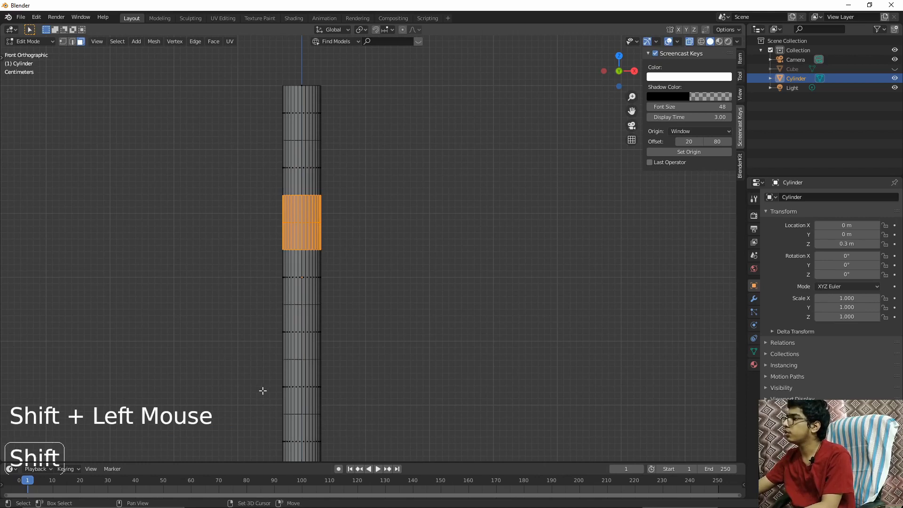
pyautogui.keyDown('shift'); pyautogui.moveTo(261, 389); pyautogui.dragTo(333, 429); pyautogui.keyUp('shift')
pyautogui.scroll(-1, 333, 429)
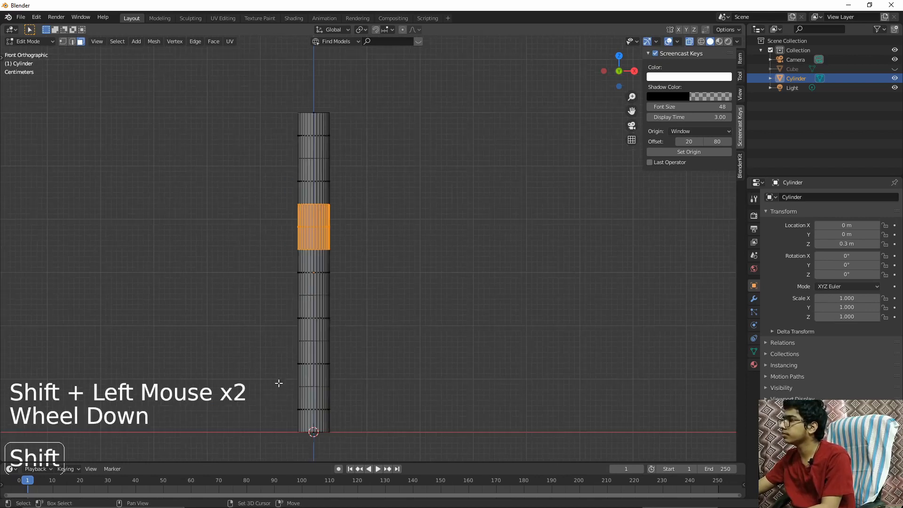
pyautogui.keyDown('shift'); pyautogui.moveTo(279, 381); pyautogui.dragTo(372, 383); pyautogui.keyUp('shift')
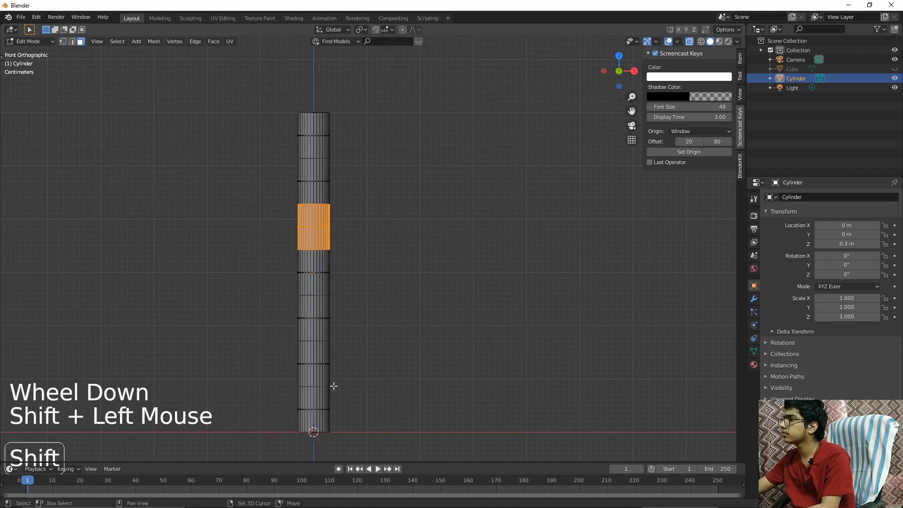
pyautogui.keyDown('shift'); pyautogui.moveTo(271, 335); pyautogui.dragTo(359, 361); pyautogui.keyUp('shift')
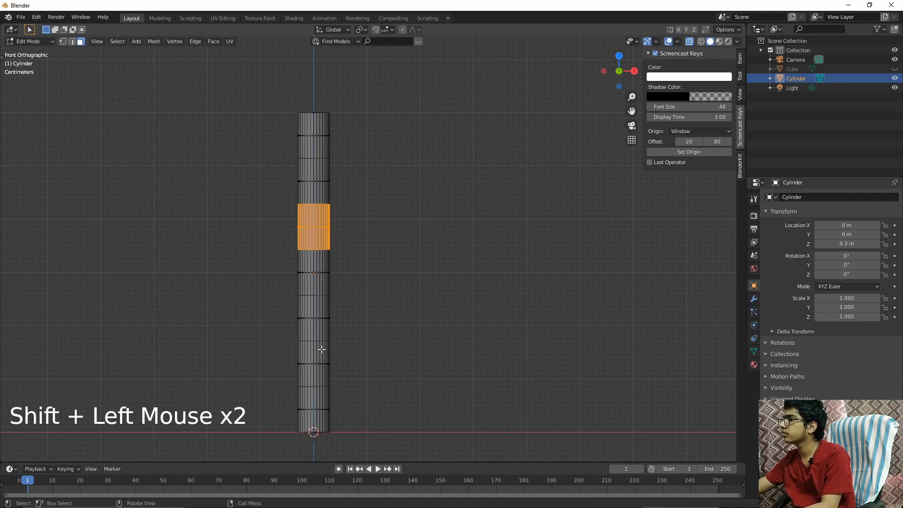
# Clear the face selection and show the whole cylinder in the right orthographic view.
pyautogui.scroll(3, 318, 348)
pyautogui.moveTo(425, 332); pyautogui.dragTo(377, 335, button='middle')
pyautogui.moveTo(228, 365); pyautogui.dragTo(343, 403)
pyautogui.scroll(-3, 364, 395)
pyautogui.scroll(3, 364, 395)
pyautogui.keyDown('shift'); pyautogui.moveTo(224, 165); pyautogui.dragTo(269, 207); pyautogui.keyUp('shift')
pyautogui.click(274, 234)
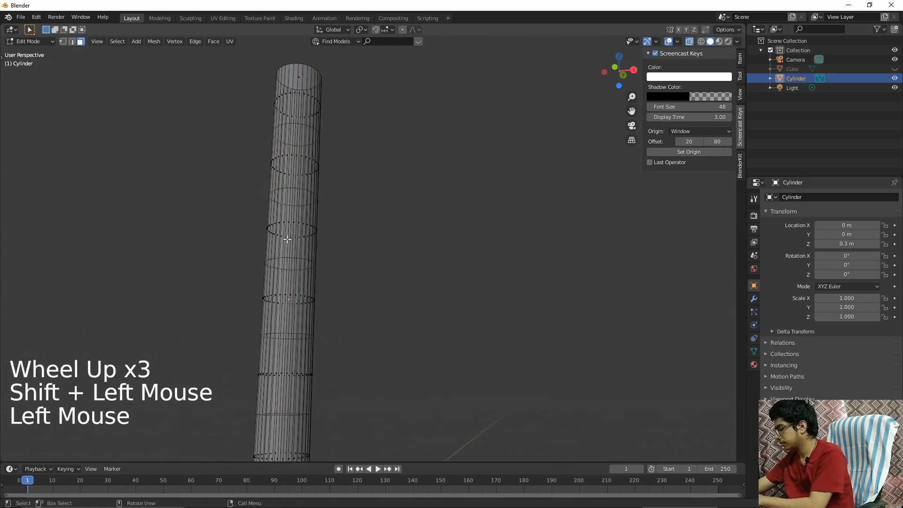
pyautogui.press('KP_3')
pyautogui.scroll(-3, 417, 213)
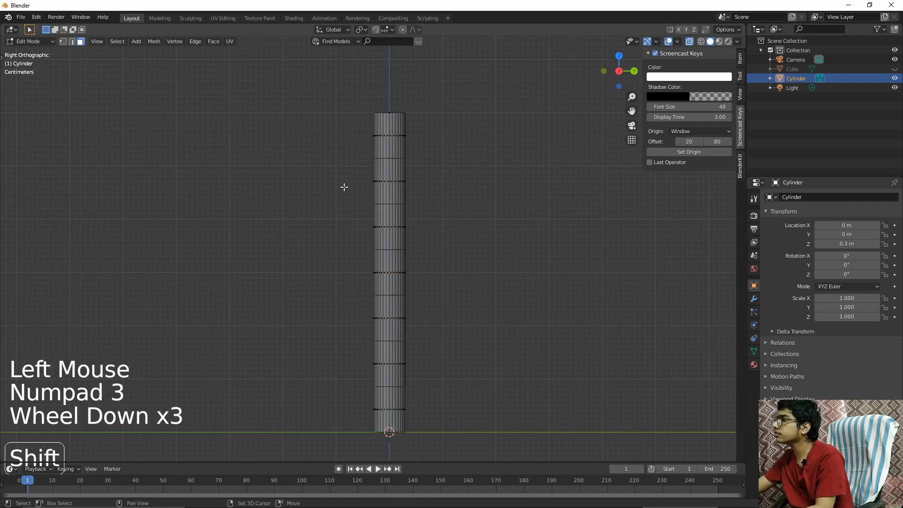
# Try to box-select the faces around the cylinder's third segment from the top in the right orthographic view.
pyautogui.keyDown('shift'); pyautogui.moveTo(342, 188); pyautogui.dragTo(439, 222); pyautogui.keyUp('shift')
pyautogui.moveTo(346, 197); pyautogui.dragTo(435, 216)
pyautogui.click(424, 213)
pyautogui.doubleClick(422, 213)
pyautogui.click(355, 195)
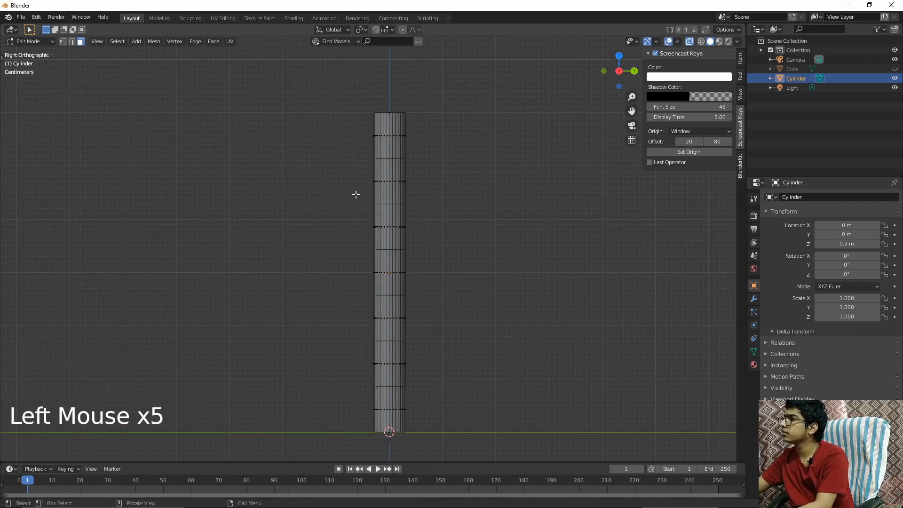
pyautogui.moveTo(362, 189); pyautogui.dragTo(415, 214)
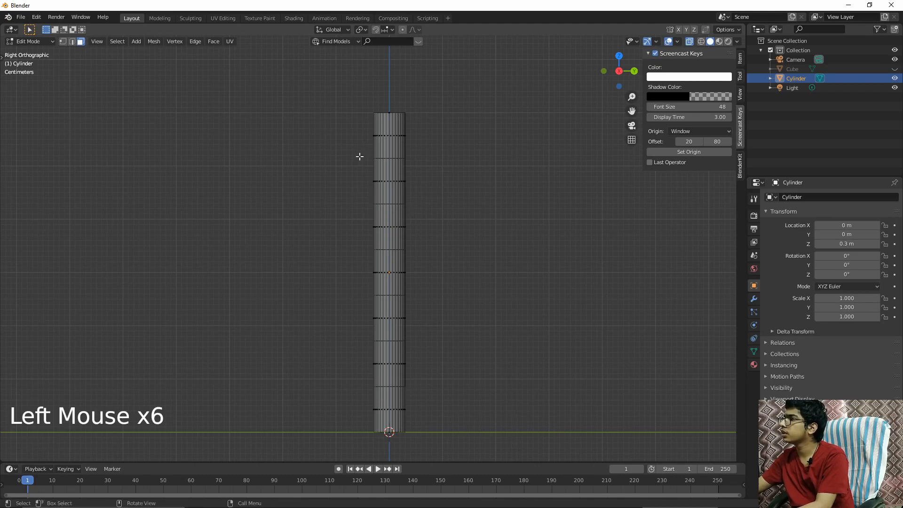
pyautogui.scroll(3, 366, 168)
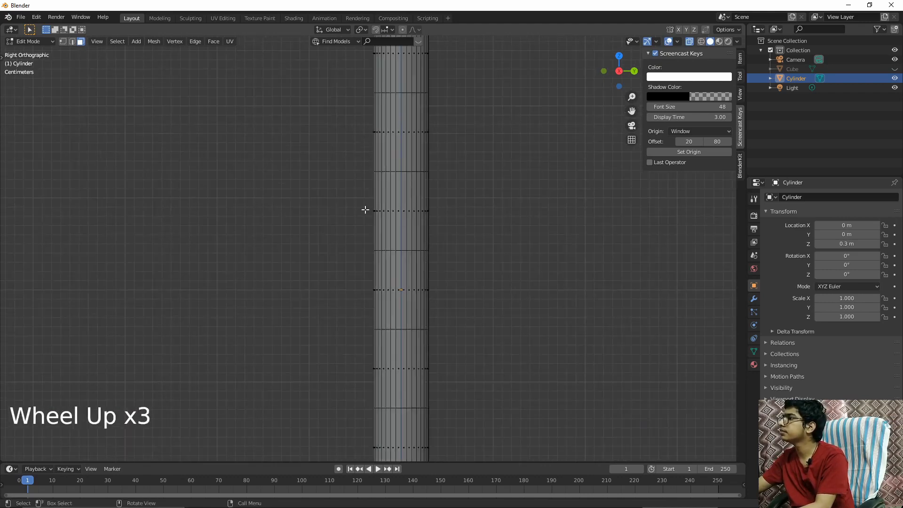
# Box-select all faces around the cylinder's third and fifth segments from the top.
pyautogui.scroll(-2, 366, 209)
pyautogui.moveTo(361, 206); pyautogui.dragTo(435, 238)
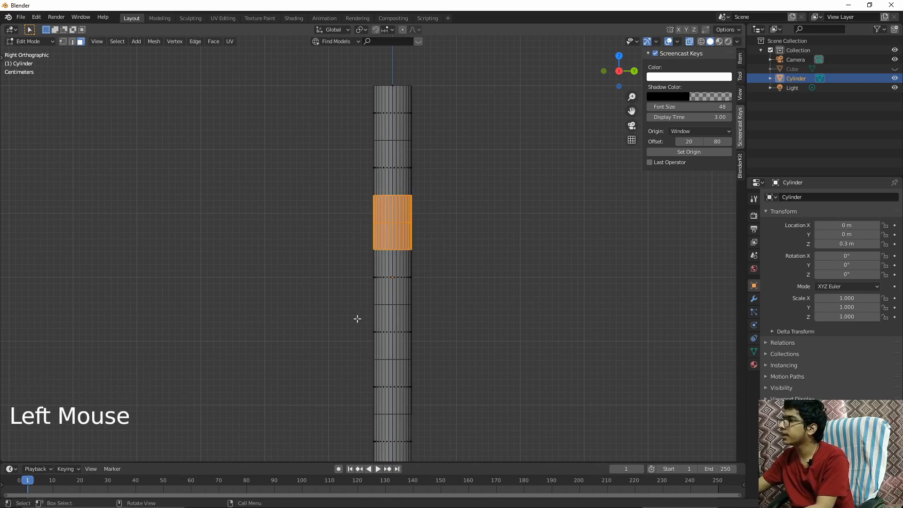
pyautogui.press('shift')
pyautogui.keyDown('shift'); pyautogui.moveTo(357, 319); pyautogui.dragTo(440, 340); pyautogui.keyUp('shift')
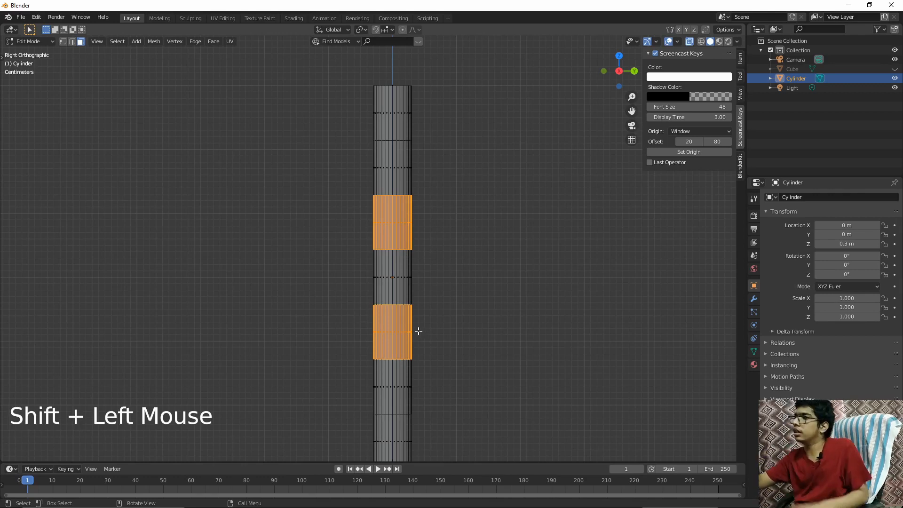
# Scale the two selected face bands by 1.25 in X and Y with Z locked, and deselect everything.
pyautogui.scroll(-2, 418, 331)
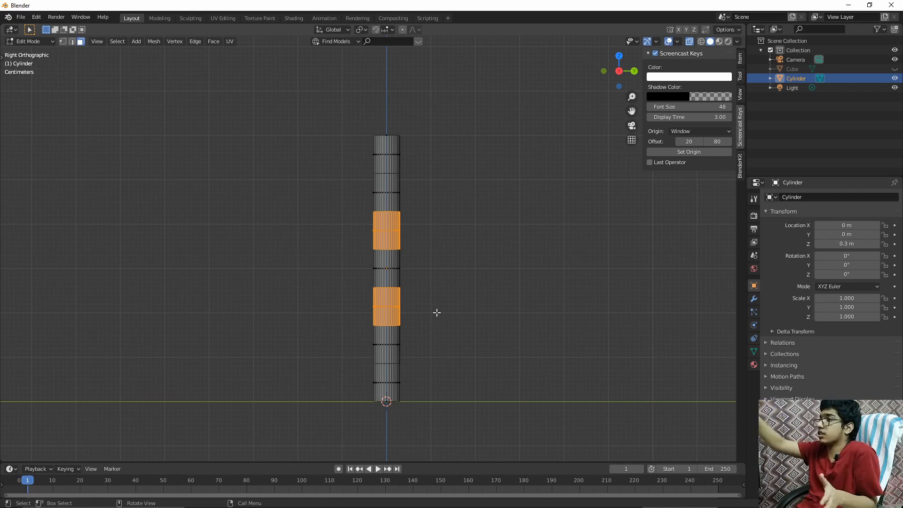
pyautogui.press('s')
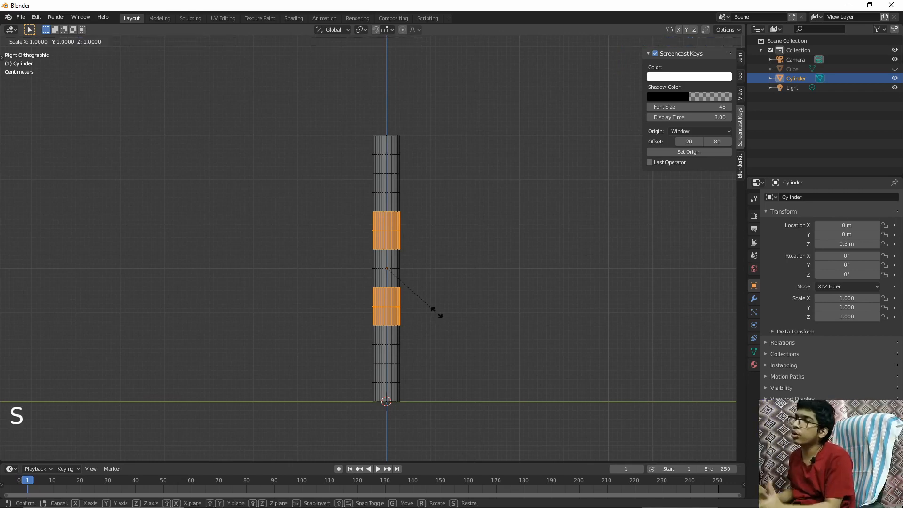
pyautogui.press('shift')
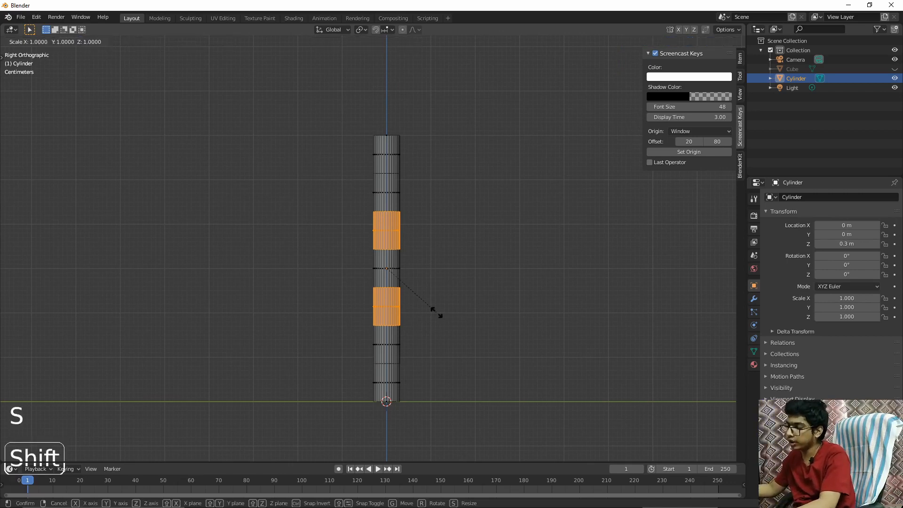
pyautogui.hotkey('shift', 'z')
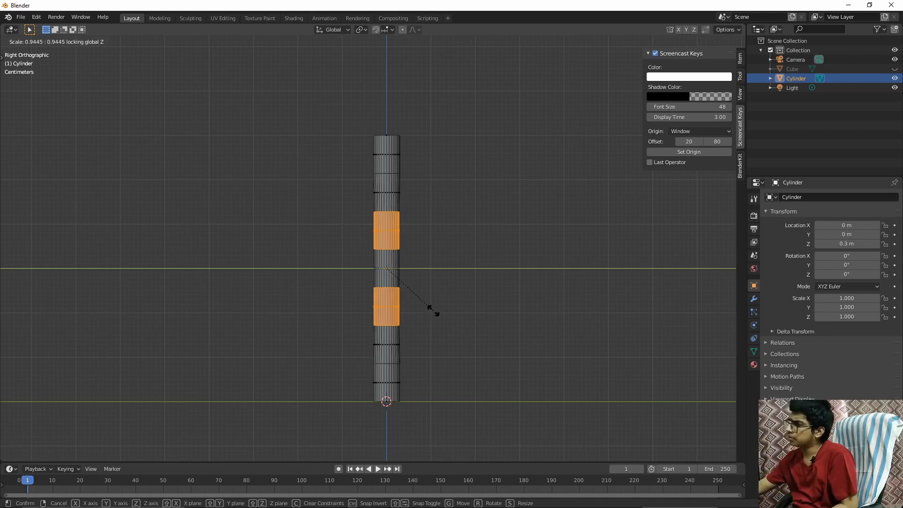
pyautogui.write('1.25')
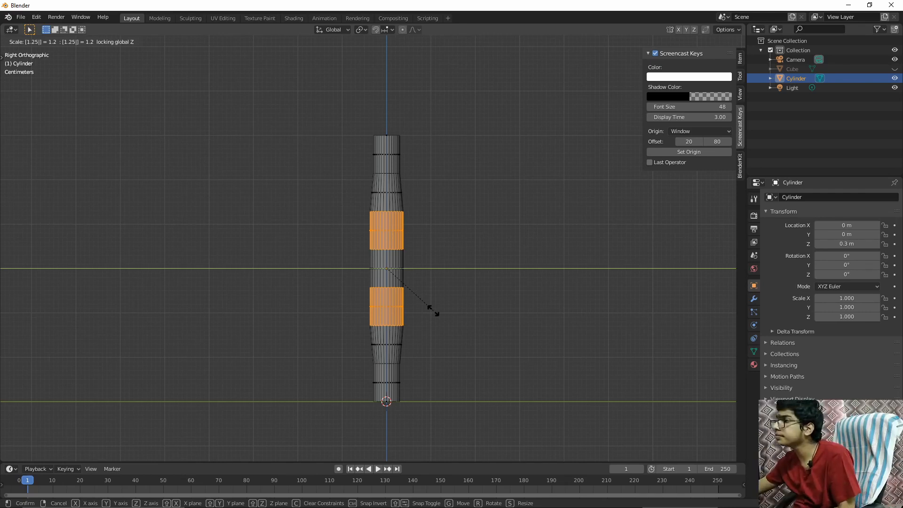
pyautogui.click(433, 312)
pyautogui.click(475, 289)
# Box-select all faces around the cylinder's middle segment in the right orthographic view.
pyautogui.moveTo(475, 289); pyautogui.dragTo(443, 302, button='middle')
pyautogui.scroll(3, 454, 307)
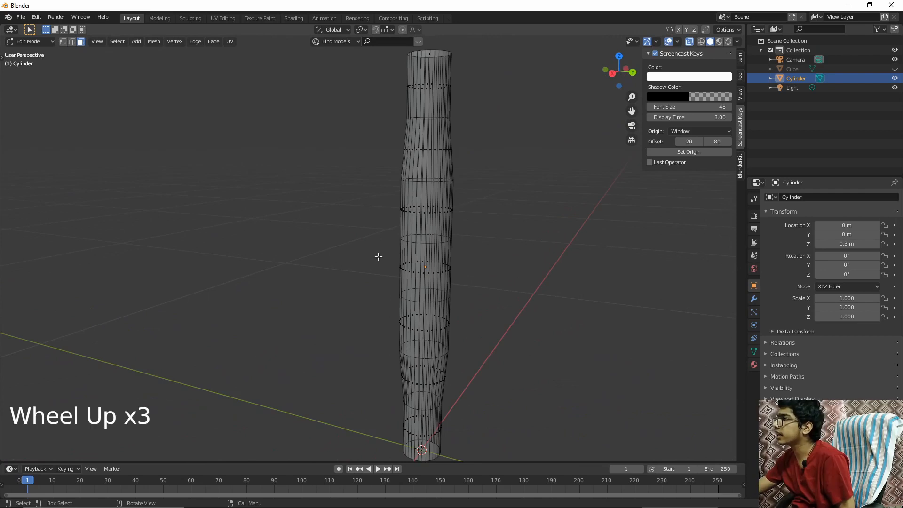
pyautogui.press('KP_3')
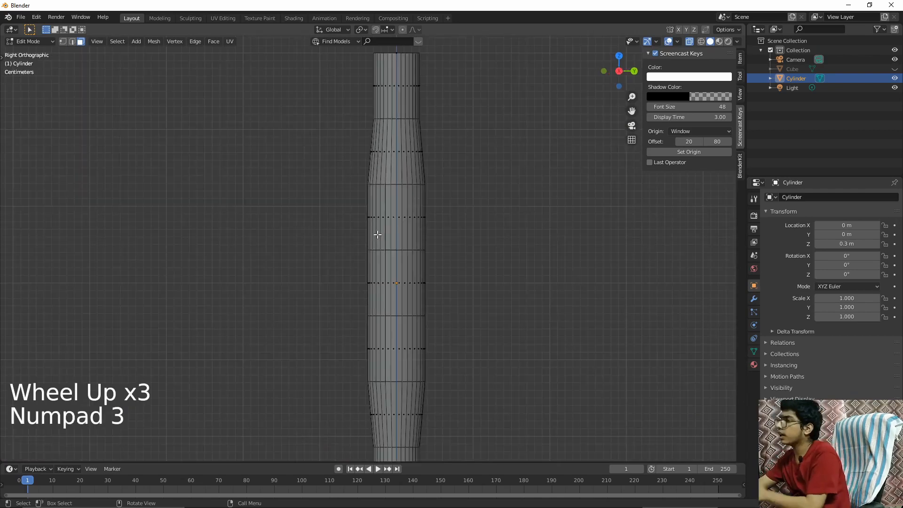
pyautogui.click(352, 268)
pyautogui.moveTo(352, 268); pyautogui.dragTo(442, 306)
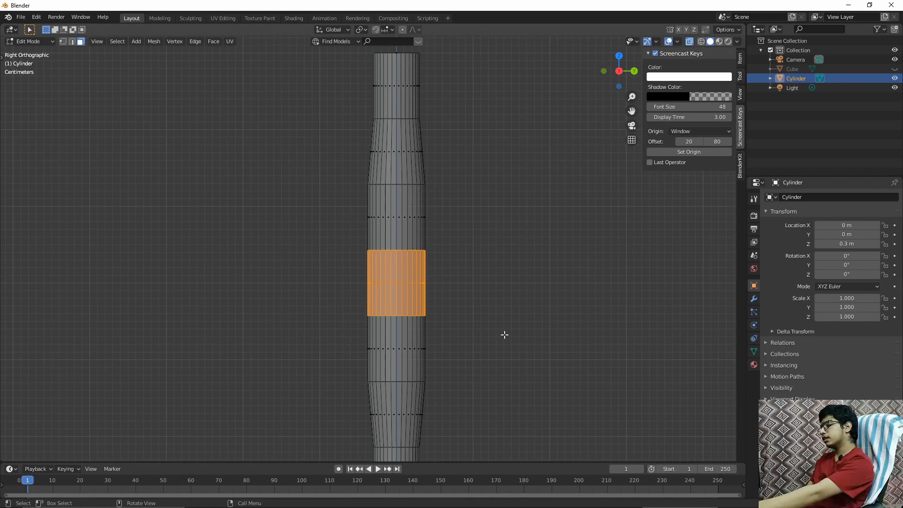
# Try scaling the middle segment in X and Y with Z locked, testing factors 0.7 and 0.8 and confirming at 0.
pyautogui.press('s')
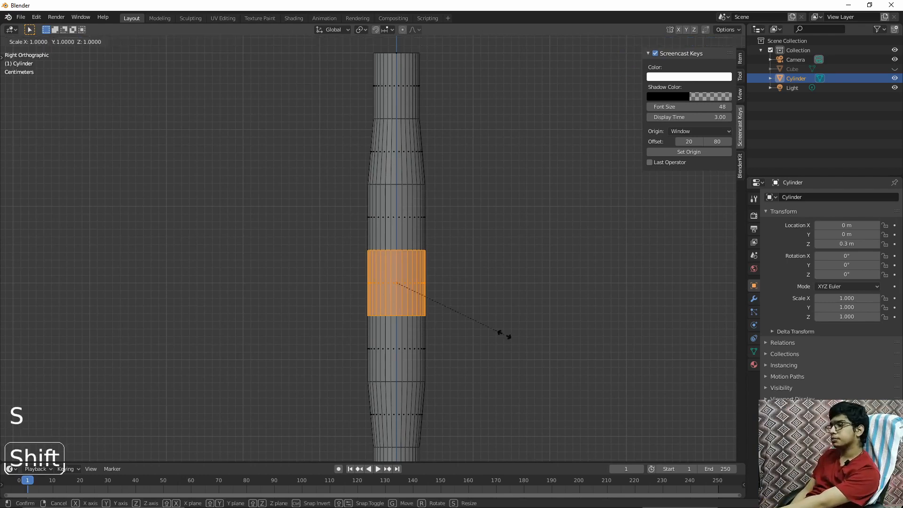
pyautogui.hotkey('shift', 'z')
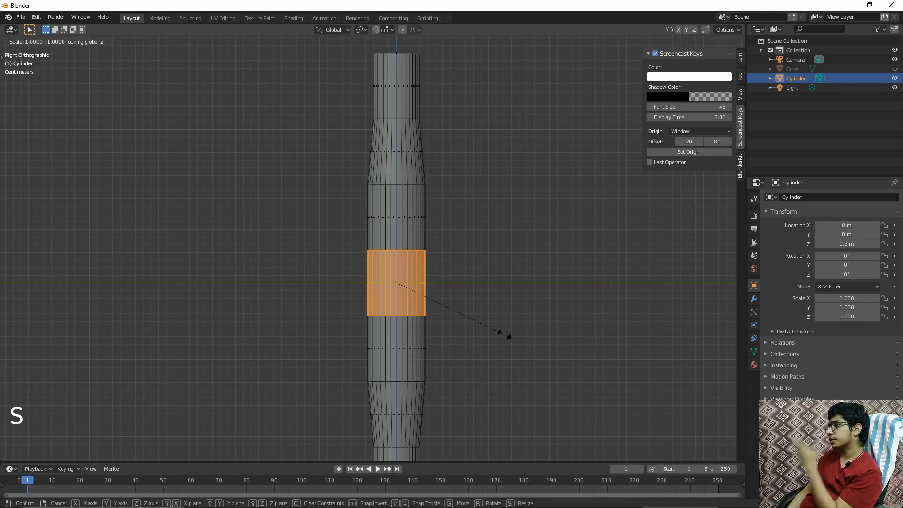
pyautogui.write('0')
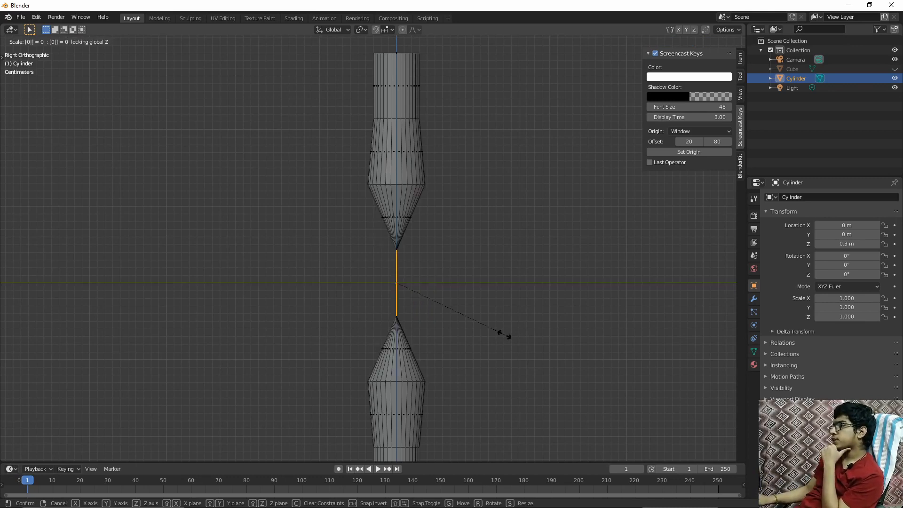
pyautogui.write('.7')
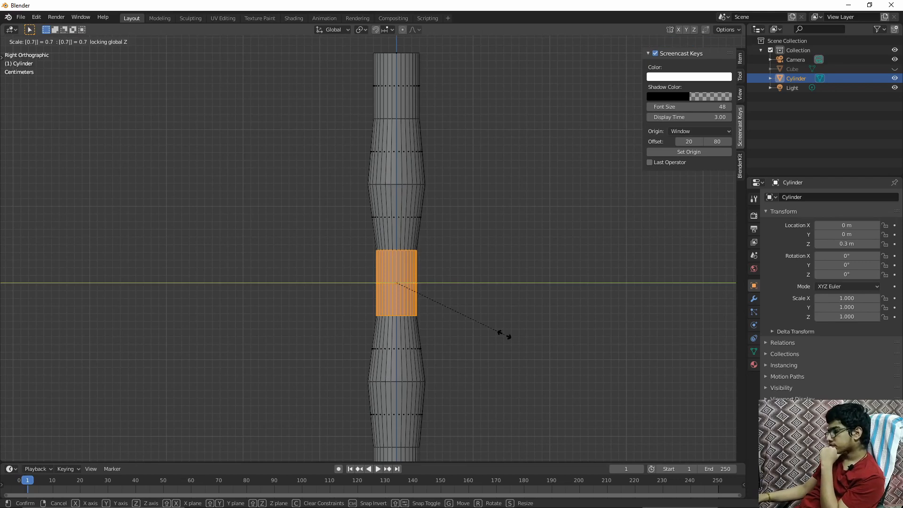
pyautogui.write('5')
pyautogui.press('BackSpace')
pyautogui.press('BackSpace')
pyautogui.press('BackSpace')
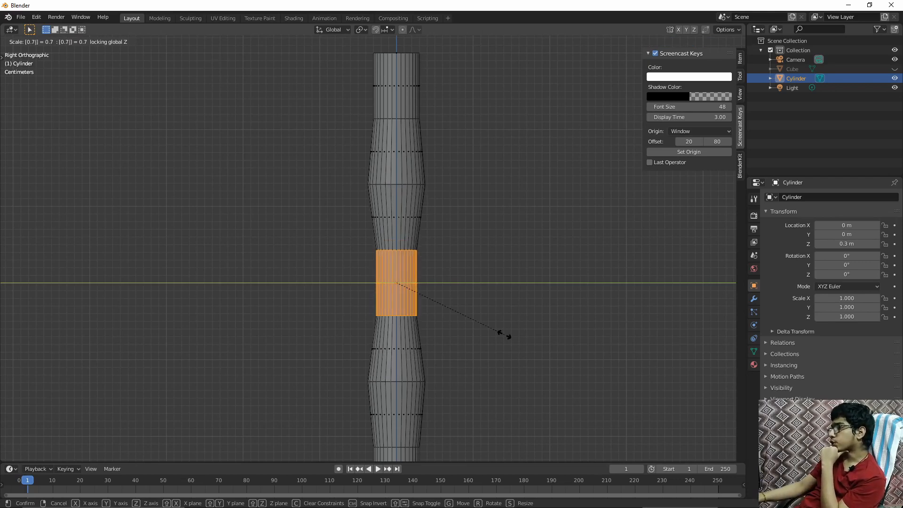
pyautogui.write('.8')
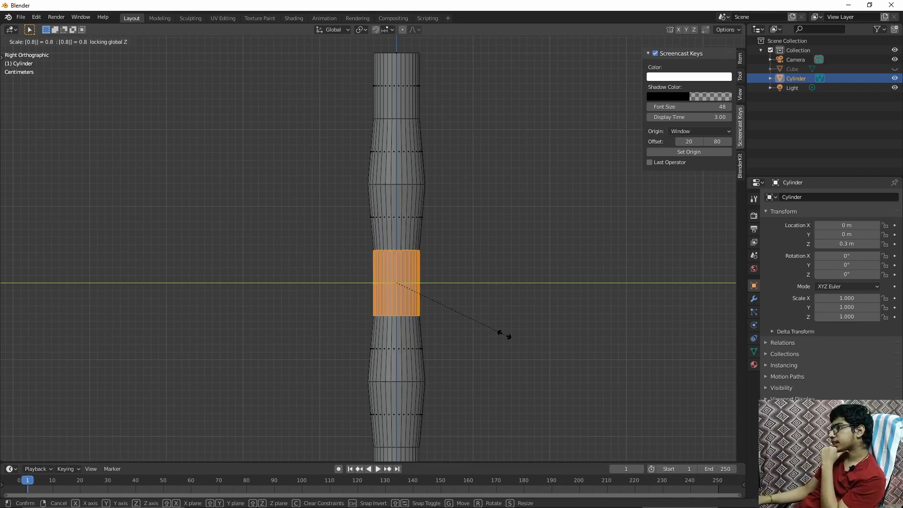
pyautogui.press('BackSpace')
pyautogui.press('Return')
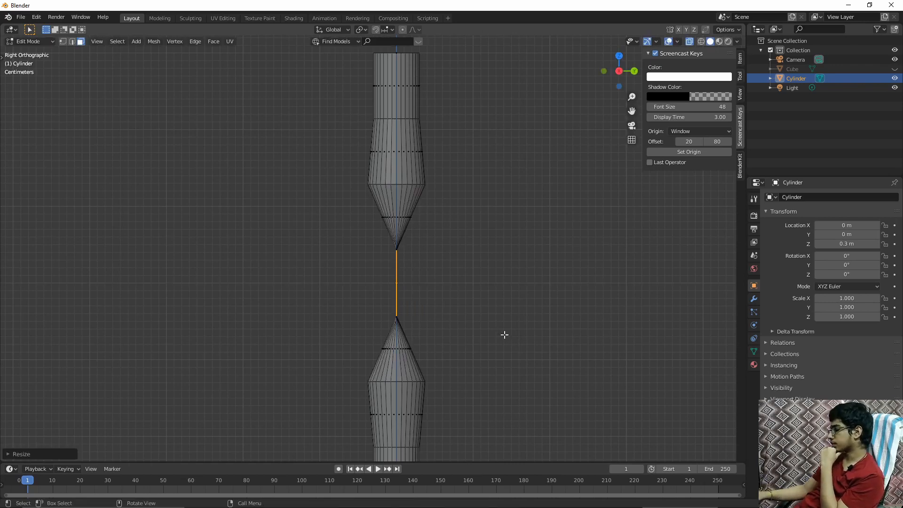
# Undo the last scaling of the middle segment.
pyautogui.press('KP_8')
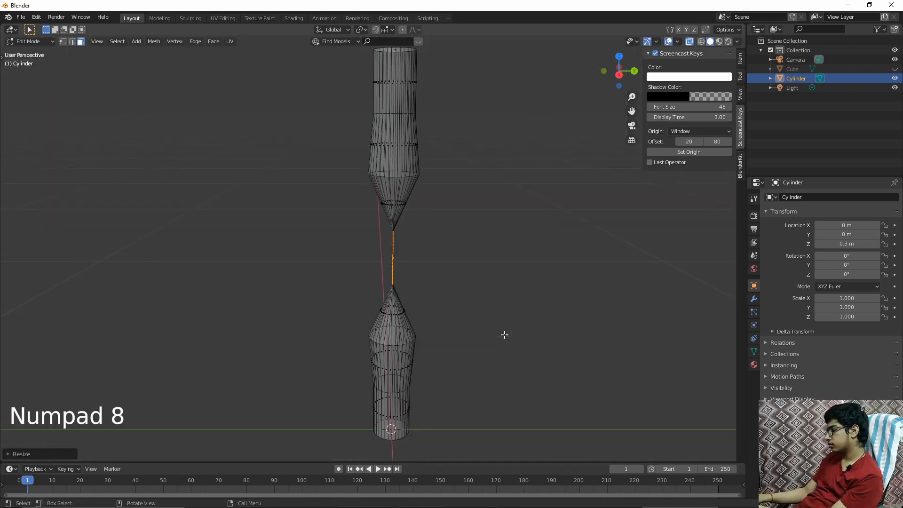
pyautogui.press('BackSpace')
pyautogui.press('BackSpace')
pyautogui.press('BackSpace')
pyautogui.press('BackSpace')
pyautogui.press('KP_Subtract')
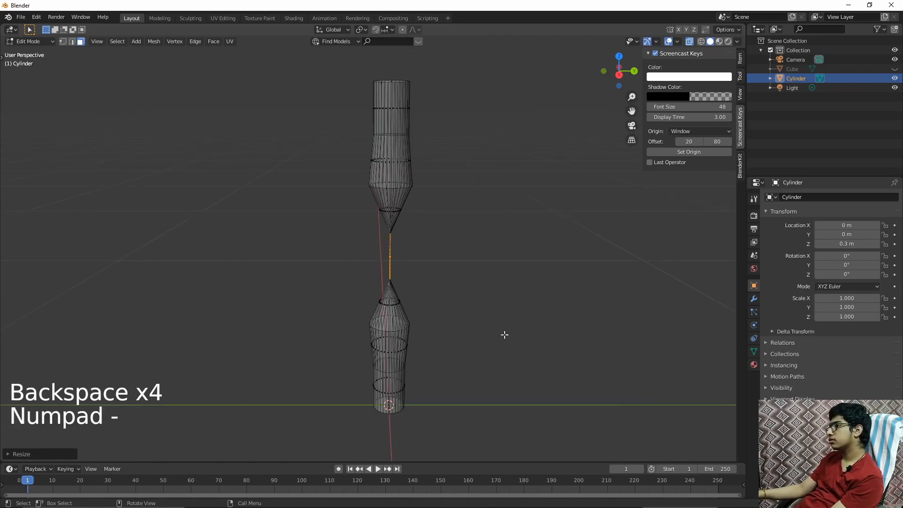
pyautogui.hotkey('ctrl', 'z')
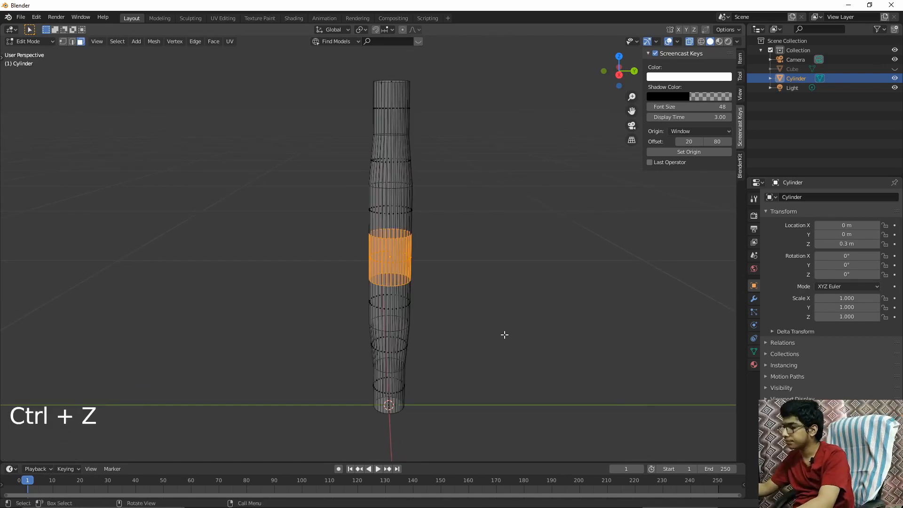
# Scale the cylinder's selected middle segment by 0.8 in X and Y with Z locked, and deselect everything.
pyautogui.press('s')
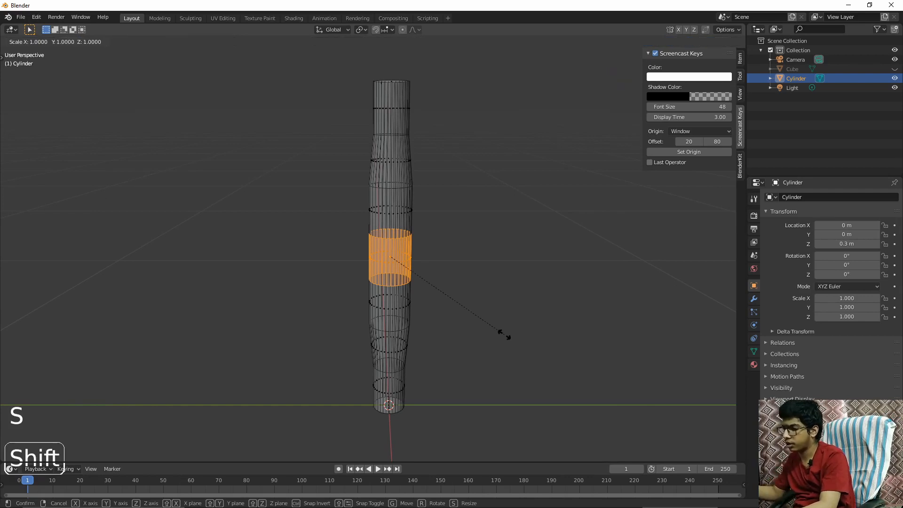
pyautogui.hotkey('shift', 'z')
pyautogui.press('0')
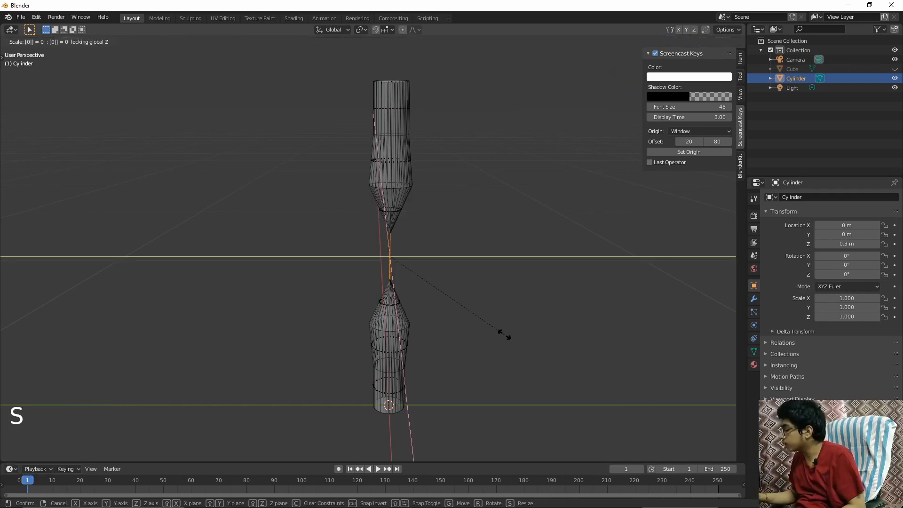
pyautogui.press('.')
pyautogui.press('8')
pyautogui.press('Return')
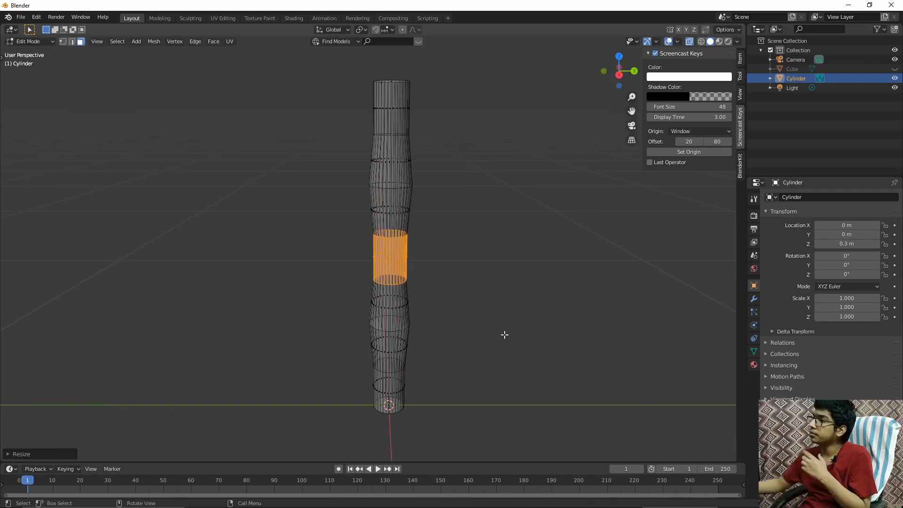
pyautogui.click(505, 335)
# Examine the leg's overall profile and its bottom end from several angles with X-ray turned off.
pyautogui.moveTo(544, 336); pyautogui.dragTo(185, 312, button='middle')
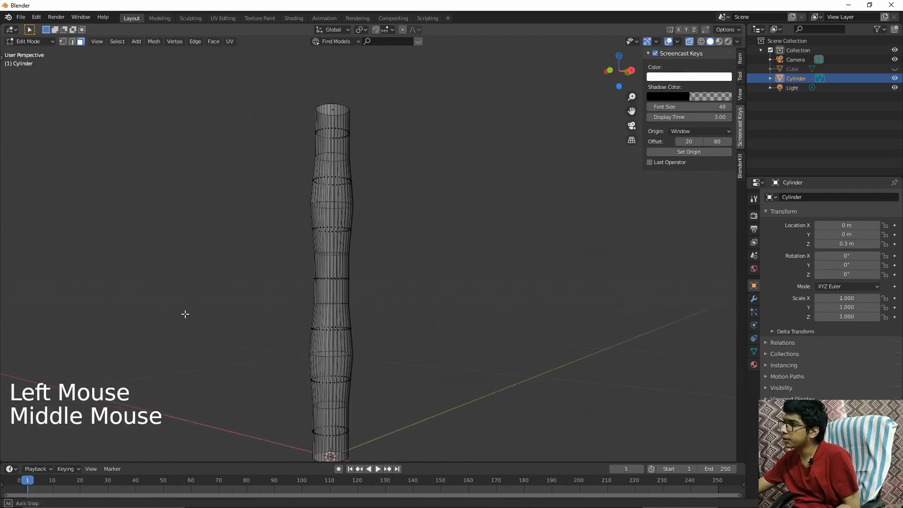
pyautogui.click(689, 41)
pyautogui.scroll(-4, 476, 292)
pyautogui.moveTo(475, 292); pyautogui.dragTo(387, 312, button='middle')
pyautogui.scroll(-2, 467, 288)
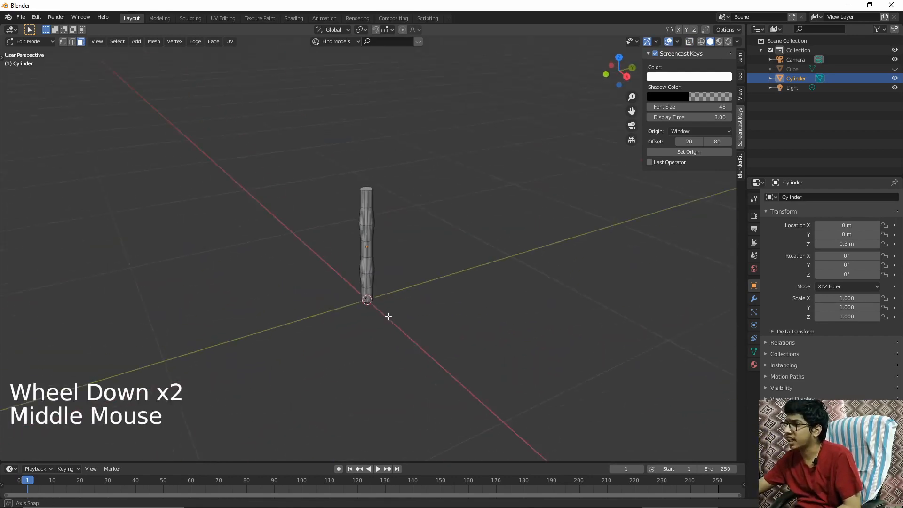
pyautogui.scroll(2, 410, 312)
pyautogui.scroll(3, 412, 312)
pyautogui.scroll(-4, 412, 312)
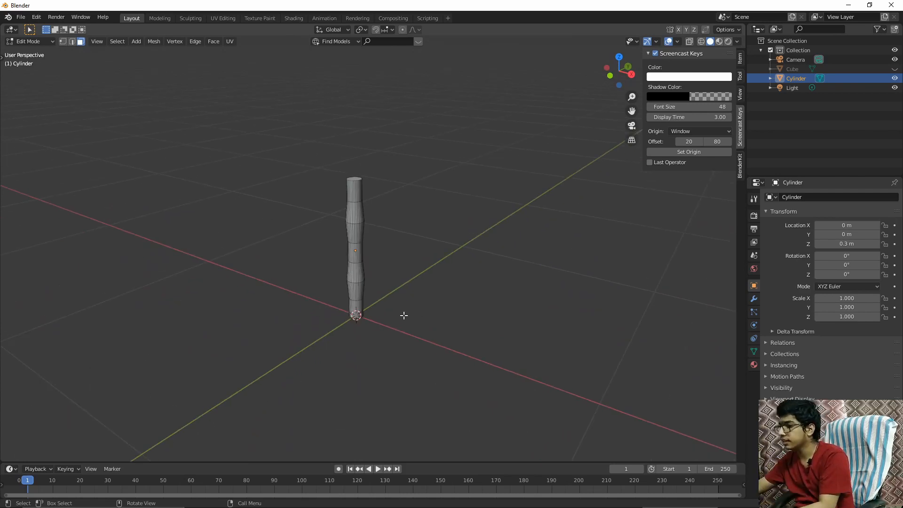
pyautogui.keyDown('shift'); pyautogui.moveTo(403, 317); pyautogui.dragTo(416, 258, button='middle'); pyautogui.keyUp('shift')
pyautogui.scroll(13, 416, 258)
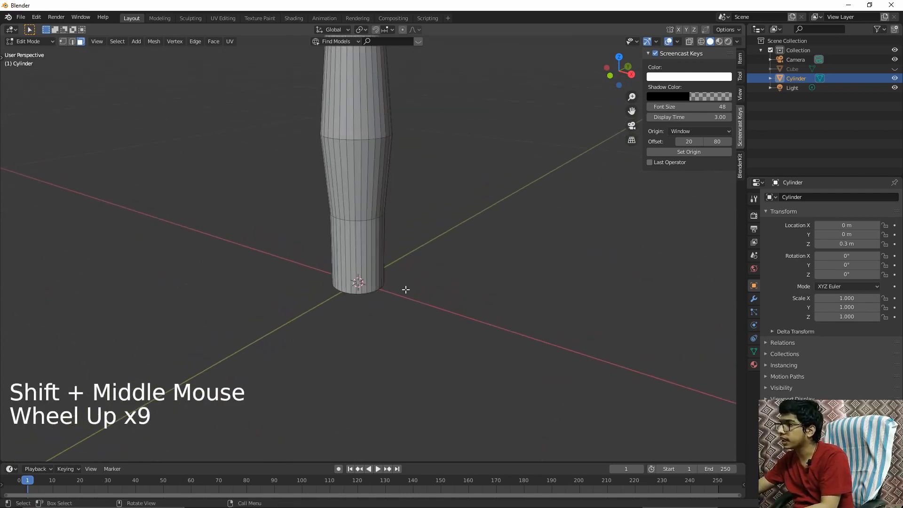
pyautogui.moveTo(404, 292); pyautogui.dragTo(379, 315, button='middle')
pyautogui.scroll(-1, 379, 315)
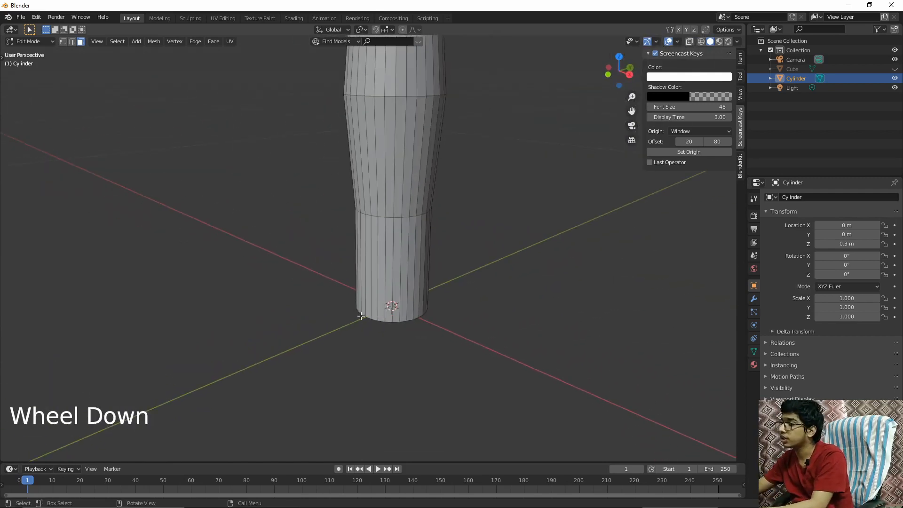
# Switch to edge selection, turn on X-ray, and box-select the edge loop at the bottom of the leg.
pyautogui.press('2')
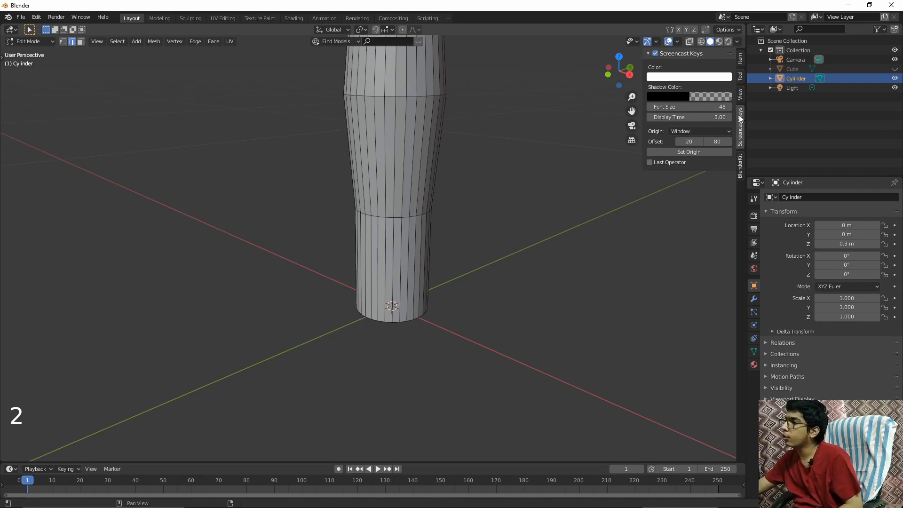
pyautogui.click(684, 44)
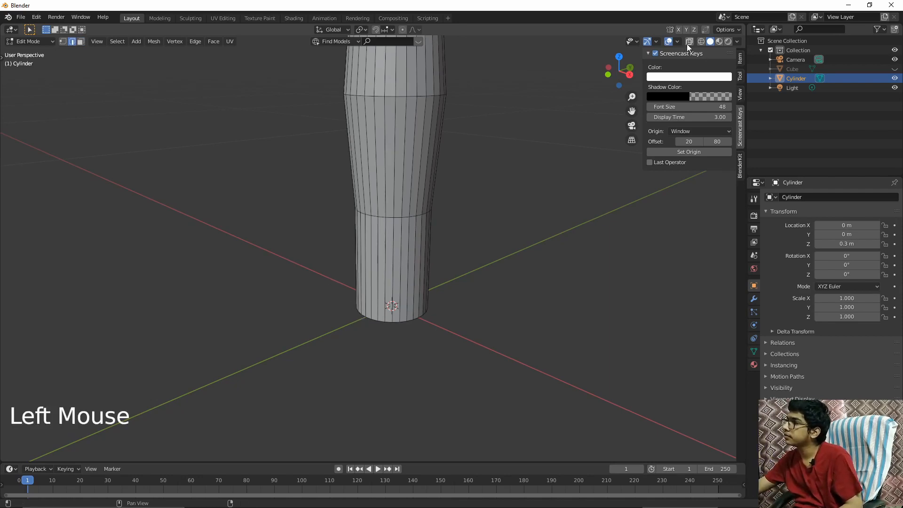
pyautogui.click(686, 43)
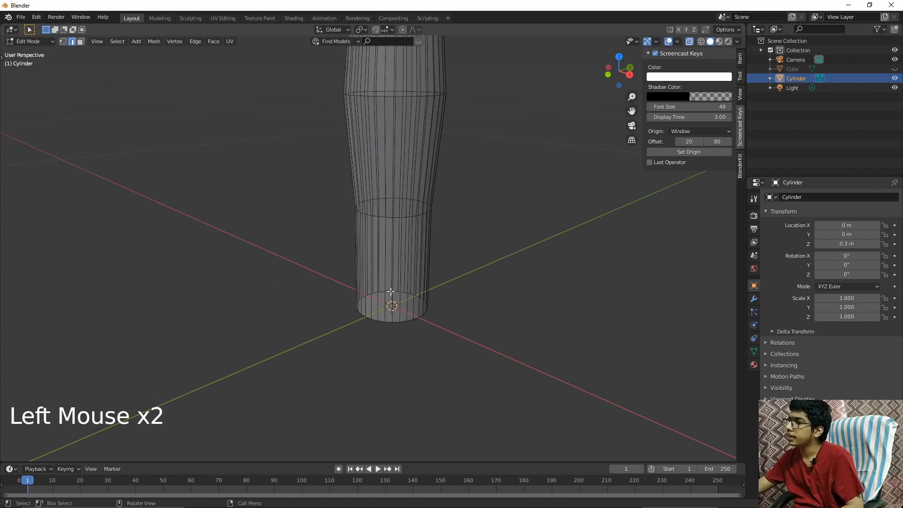
pyautogui.click(326, 270)
pyautogui.moveTo(326, 270); pyautogui.dragTo(487, 350)
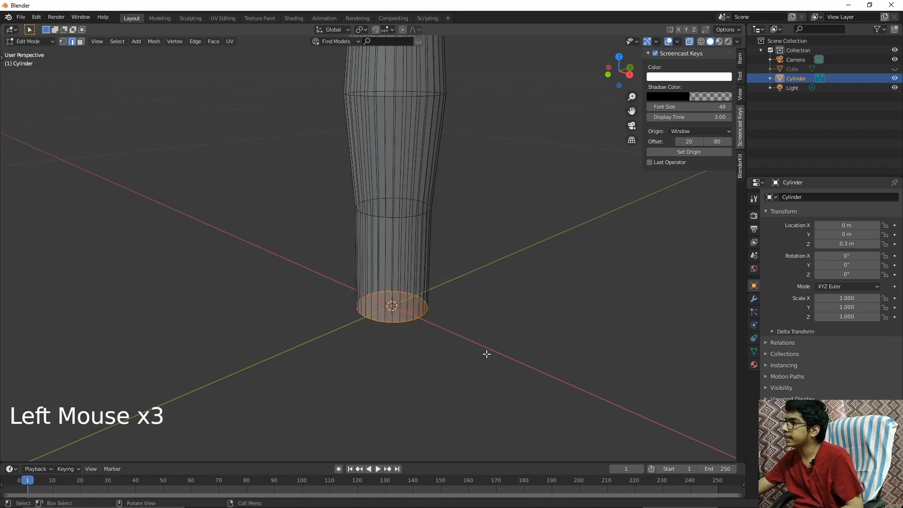
pyautogui.scroll(-3, 474, 355)
pyautogui.scroll(1, 471, 353)
pyautogui.scroll(6, 470, 354)
pyautogui.scroll(-2, 471, 354)
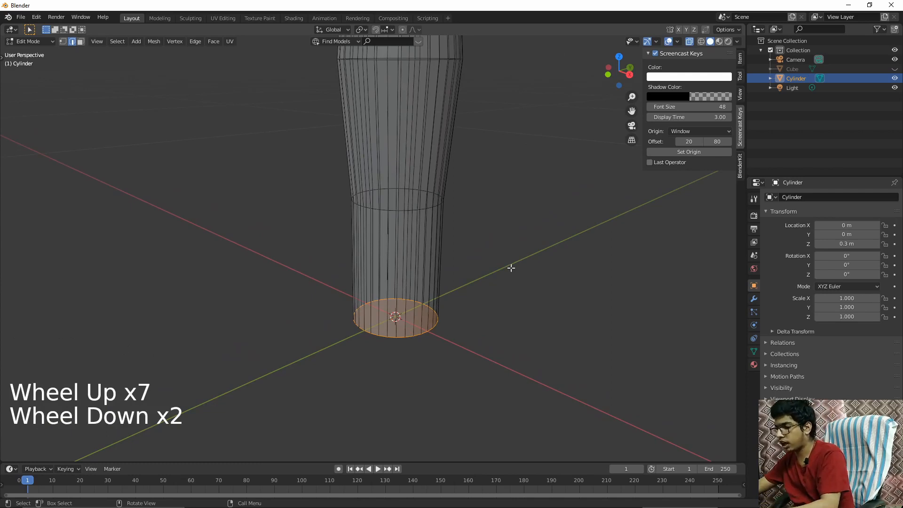
# Compare how the selected bottom edge loop displays with X-ray off and on, and in wireframe and solid shading.
pyautogui.click(689, 41)
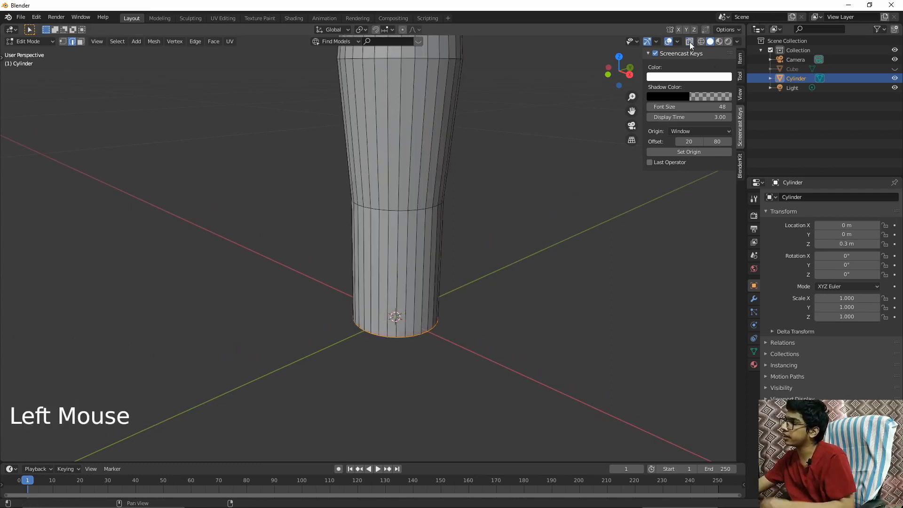
pyautogui.click(689, 41)
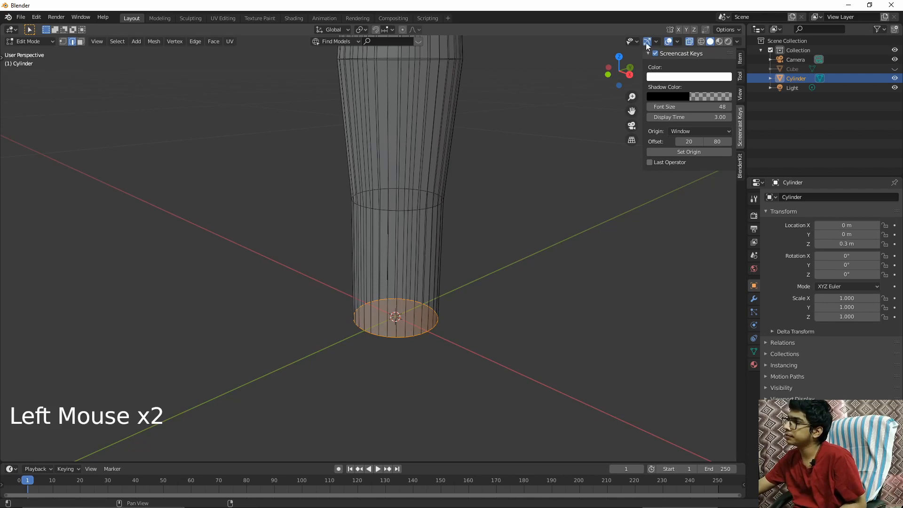
pyautogui.click(645, 65)
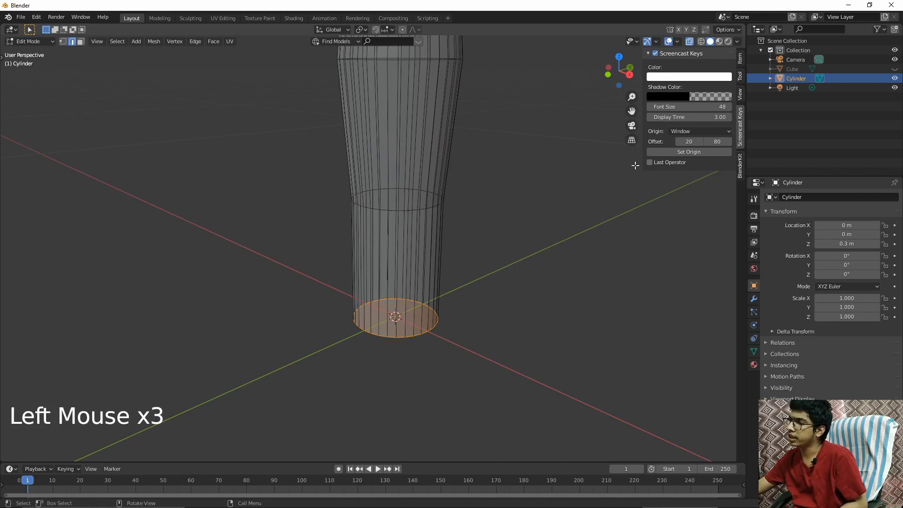
pyautogui.click(701, 44)
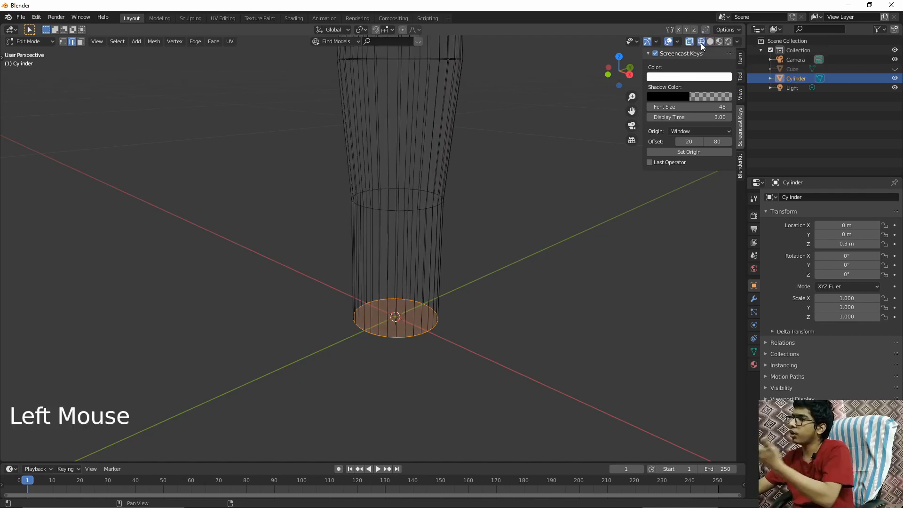
pyautogui.click(701, 44)
pyautogui.click(708, 42)
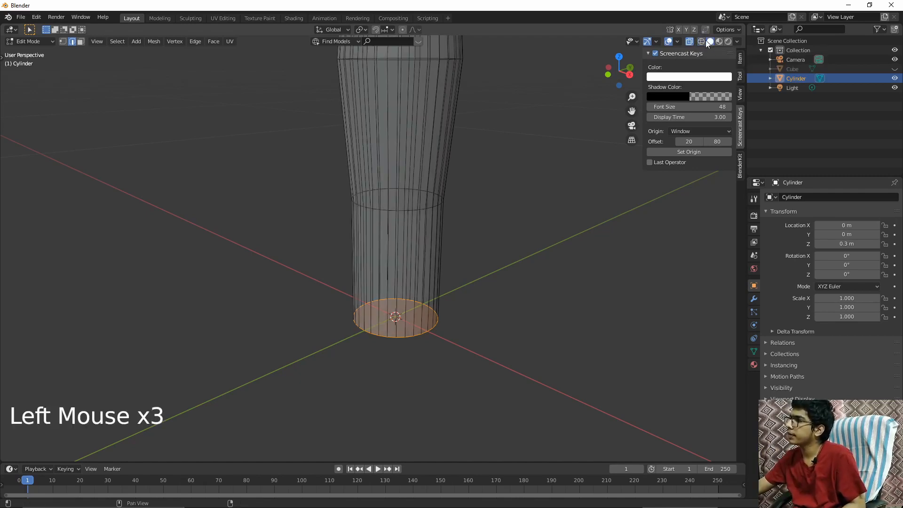
pyautogui.click(700, 42)
pyautogui.click(700, 40)
pyautogui.click(712, 40)
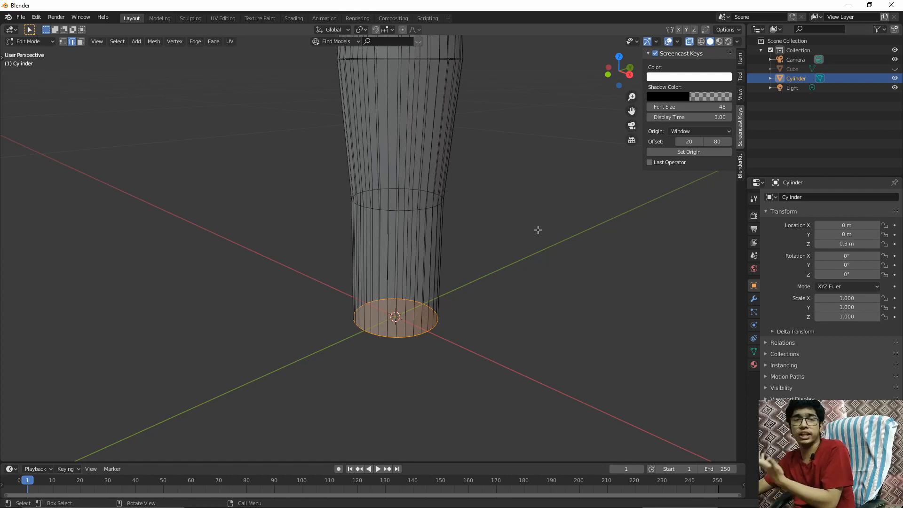
# Clear the selection, toggle X-ray off and back on, and box-select the leg's bottom edge loop again.
pyautogui.click(586, 259)
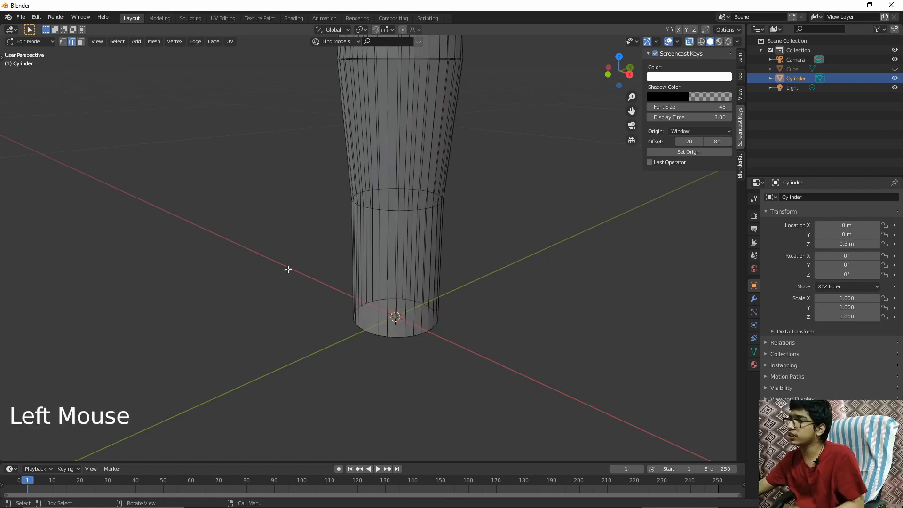
pyautogui.click(690, 40)
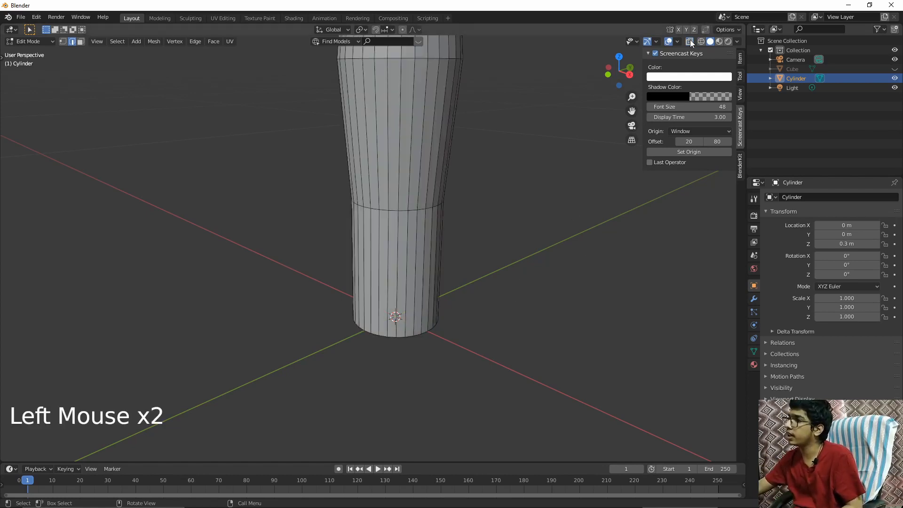
pyautogui.hotkey('alt', 'z')
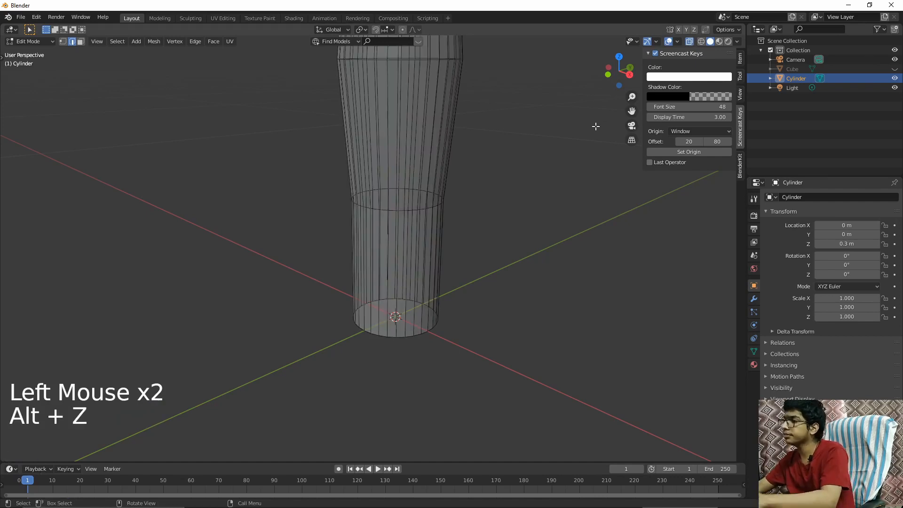
pyautogui.moveTo(316, 254); pyautogui.dragTo(477, 386)
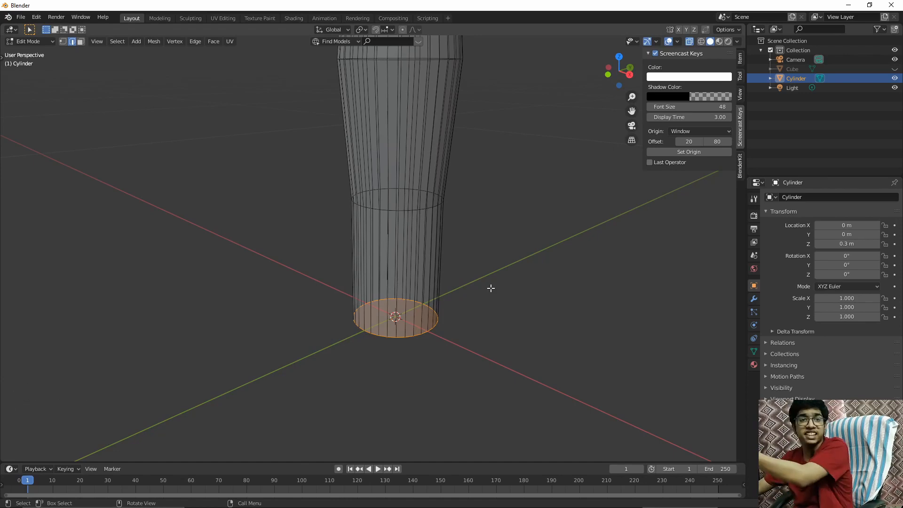
# Scale the bottom edge loop in X and Y with Z locked, testing factor 0.8 and confirming at 0.5, and deselect it.
pyautogui.scroll(-5, 488, 288)
pyautogui.scroll(4, 488, 288)
pyautogui.moveTo(489, 288)
pyautogui.mouseDown(button='middle')
pyautogui.moveTo(520, 294)
pyautogui.moveTo(491, 301)
pyautogui.mouseUp(button='middle')
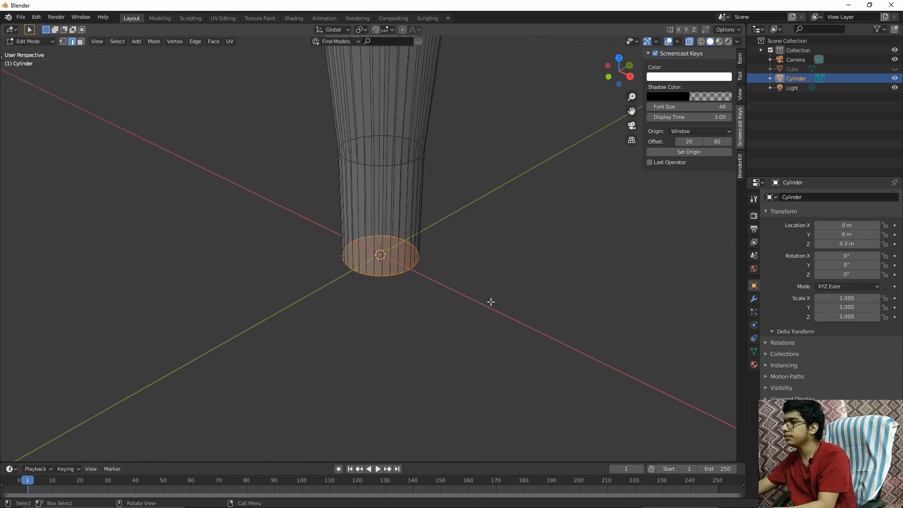
pyautogui.press('s')
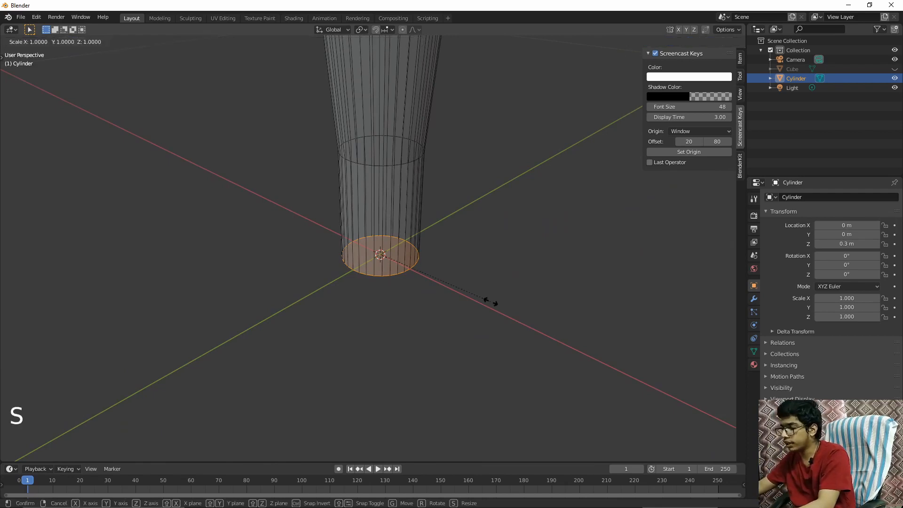
pyautogui.hotkey('shift', 'z')
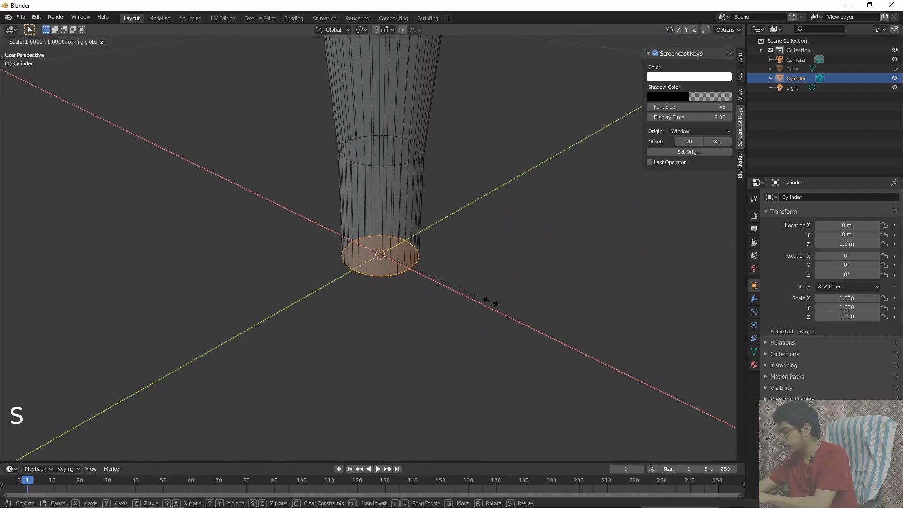
pyautogui.write('0.8')
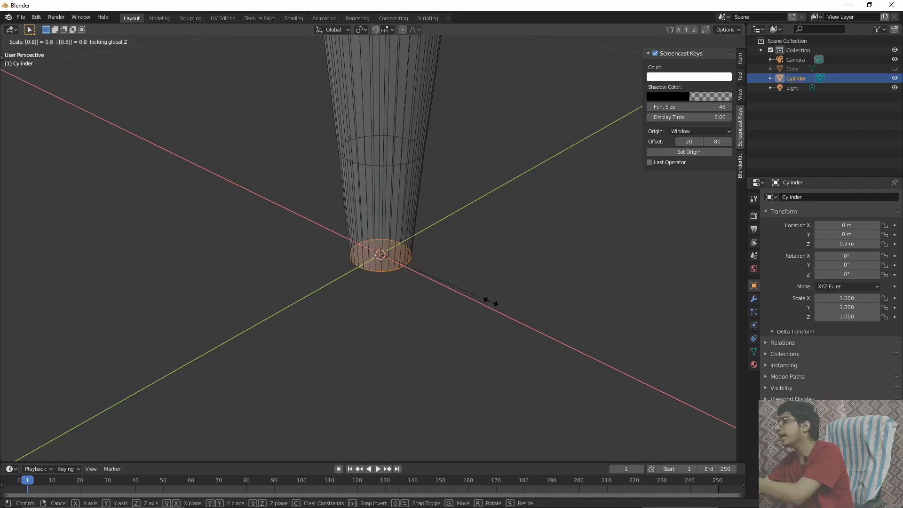
pyautogui.press('BackSpace')
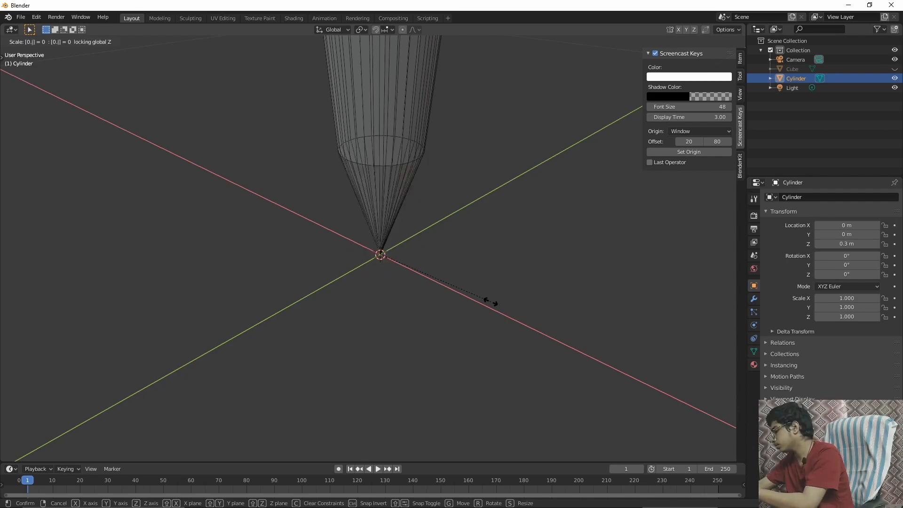
pyautogui.write('5')
pyautogui.click(492, 301)
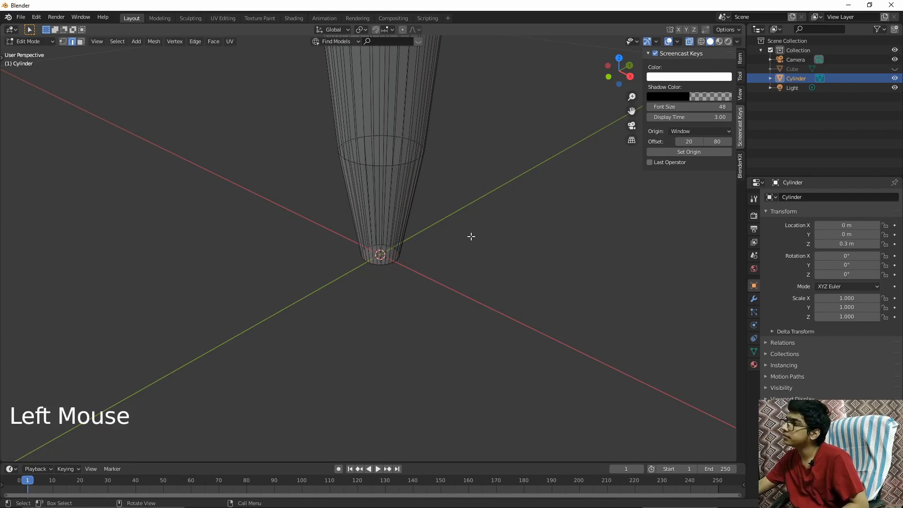
# Examine the tapered foot up close and against the full length of the leg.
pyautogui.scroll(-9, 470, 236)
pyautogui.scroll(3, 471, 236)
pyautogui.scroll(4, 471, 235)
pyautogui.scroll(-12, 471, 235)
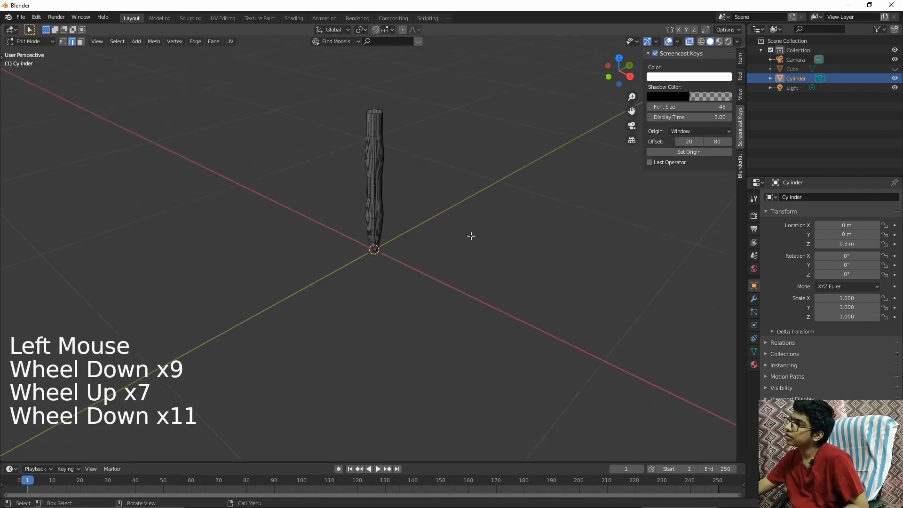
pyautogui.scroll(3, 471, 235)
pyautogui.scroll(8, 471, 236)
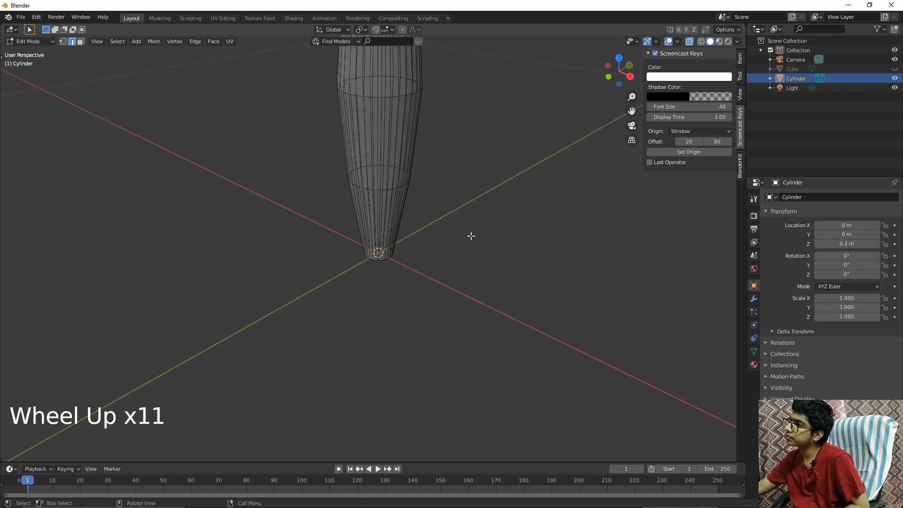
pyautogui.scroll(-9, 471, 236)
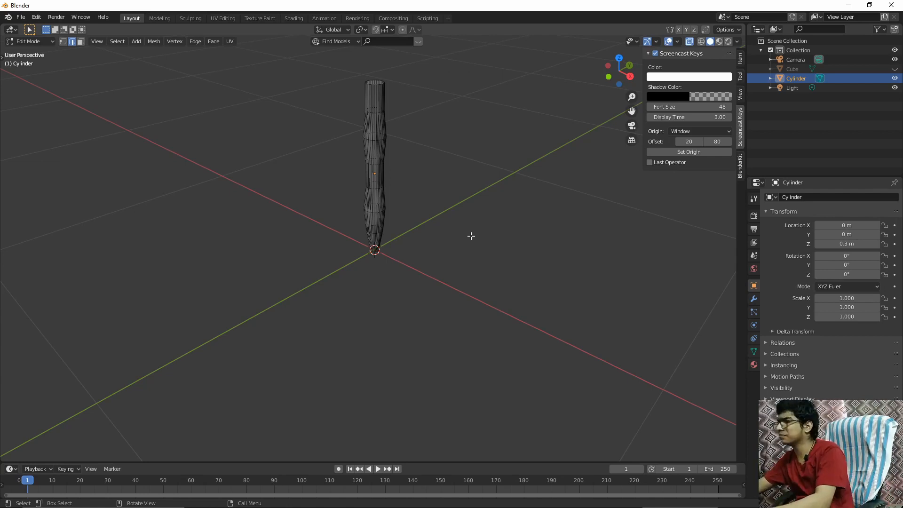
# Return to Object Mode and unhide the tabletop slab.
pyautogui.click(411, 185)
pyautogui.press('Tab')
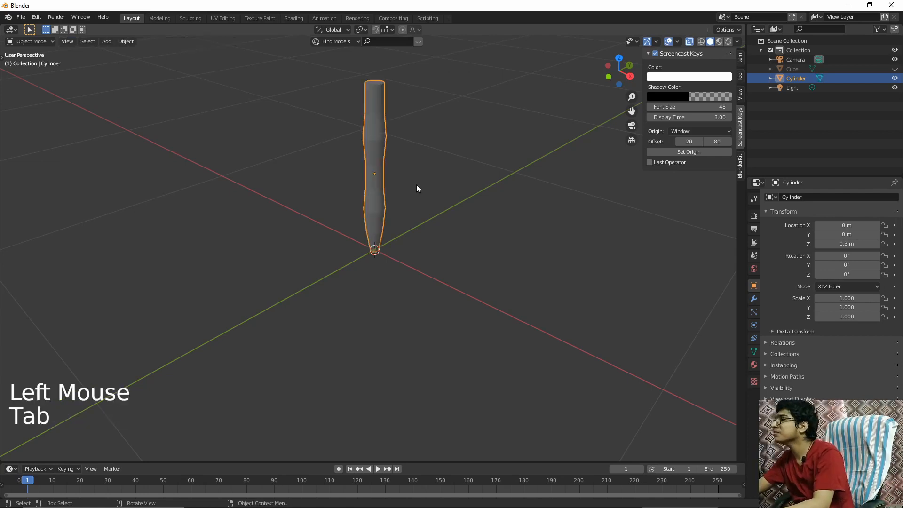
pyautogui.scroll(-4, 412, 185)
pyautogui.scroll(5, 412, 186)
pyautogui.moveTo(412, 186); pyautogui.dragTo(359, 191, button='middle')
pyautogui.scroll(-1, 477, 169)
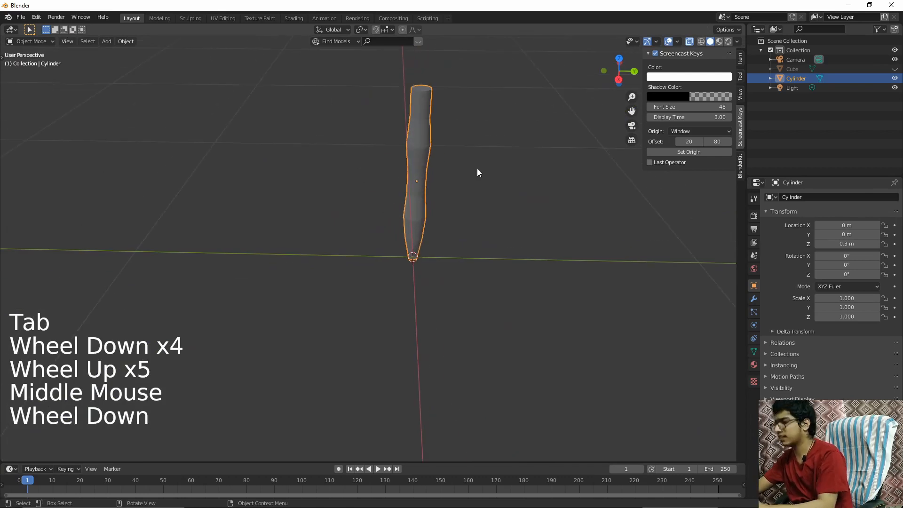
pyautogui.hotkey('alt', 'h')
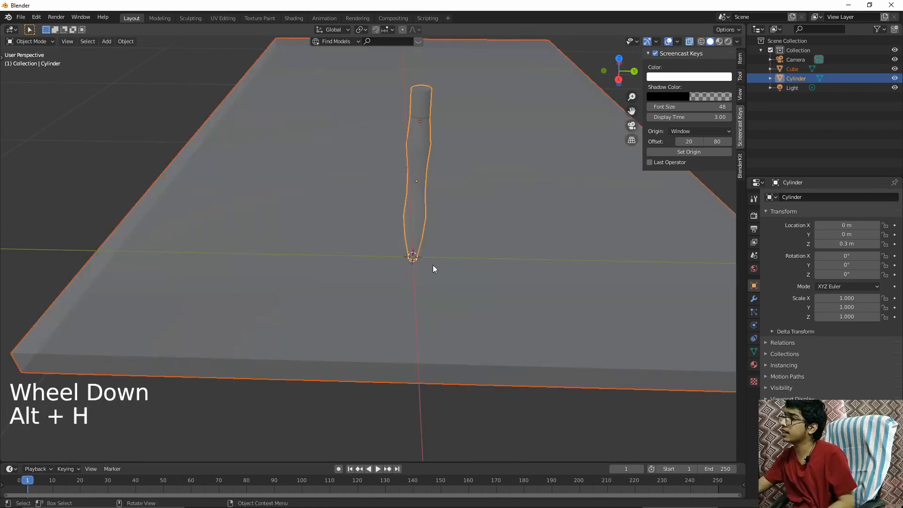
# Examine the leg and the tabletop from the side, from above and in front view, checking how they fit together.
pyautogui.scroll(-3, 433, 277)
pyautogui.moveTo(462, 277); pyautogui.dragTo(566, 247, button='middle')
pyautogui.click(459, 230)
pyautogui.click(352, 221)
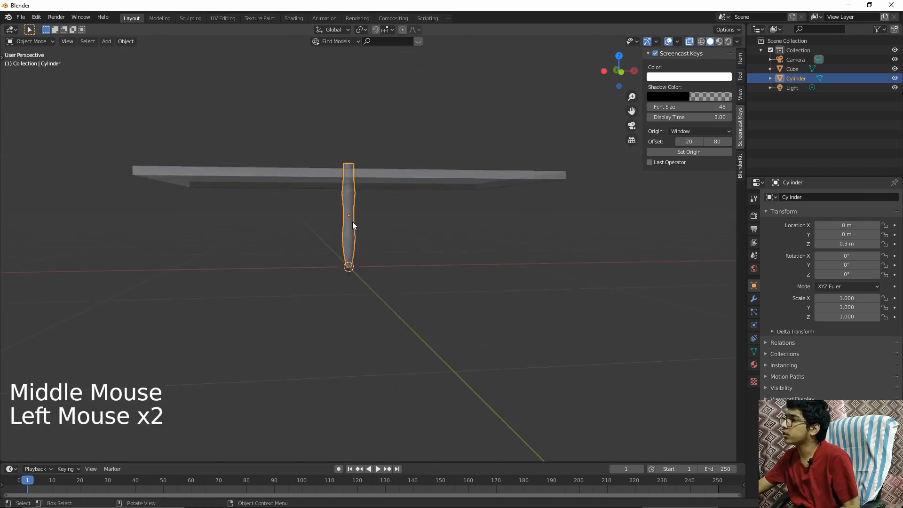
pyautogui.scroll(-1, 450, 217)
pyautogui.moveTo(423, 217); pyautogui.dragTo(366, 243, button='middle')
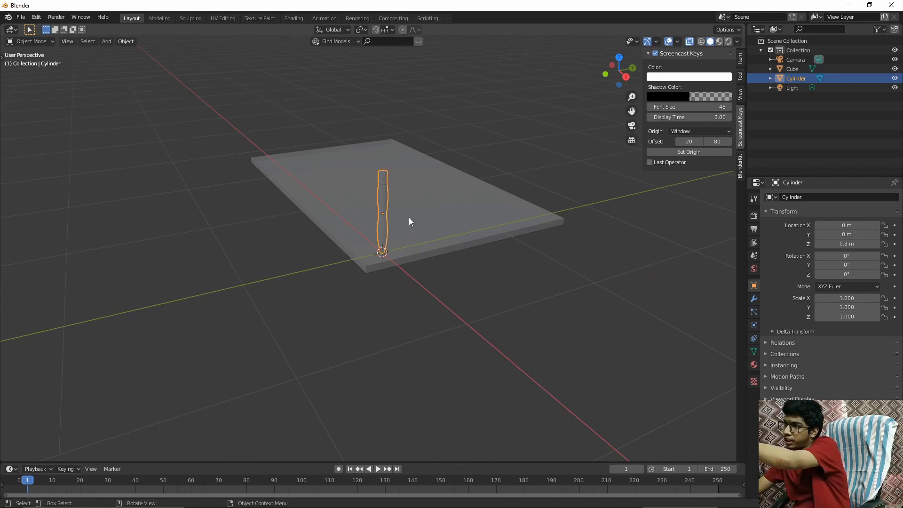
pyautogui.click(470, 223)
pyautogui.scroll(-2, 469, 222)
pyautogui.moveTo(470, 223); pyautogui.dragTo(476, 246, button='middle')
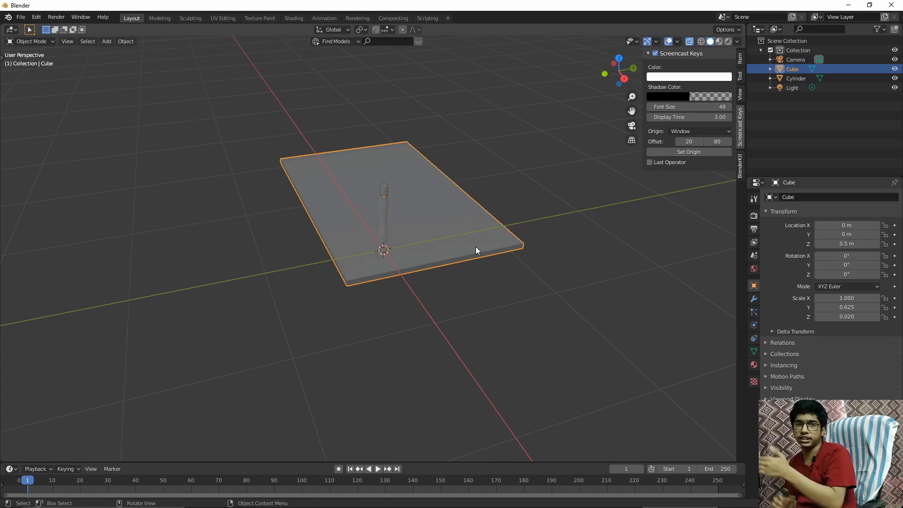
pyautogui.moveTo(484, 248); pyautogui.dragTo(560, 222, button='middle')
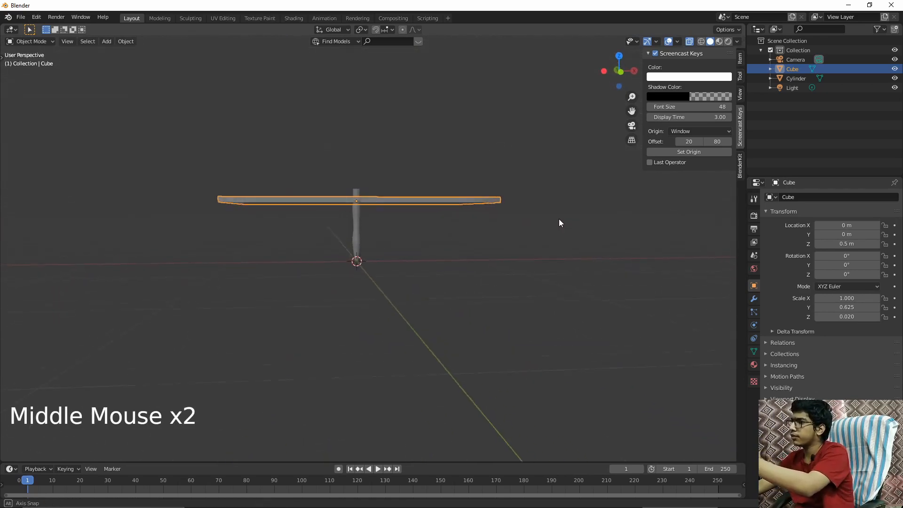
pyautogui.scroll(2, 560, 223)
pyautogui.press('KP_1')
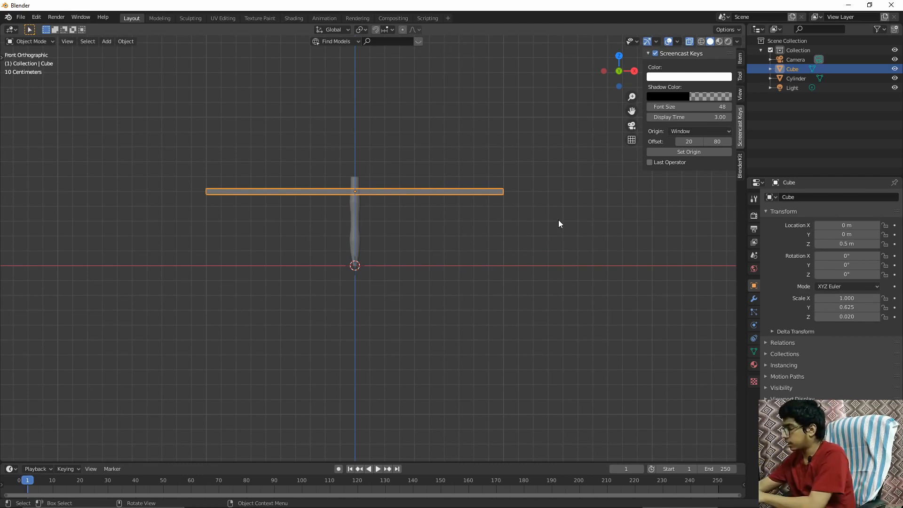
pyautogui.moveTo(558, 223); pyautogui.dragTo(556, 272, button='middle')
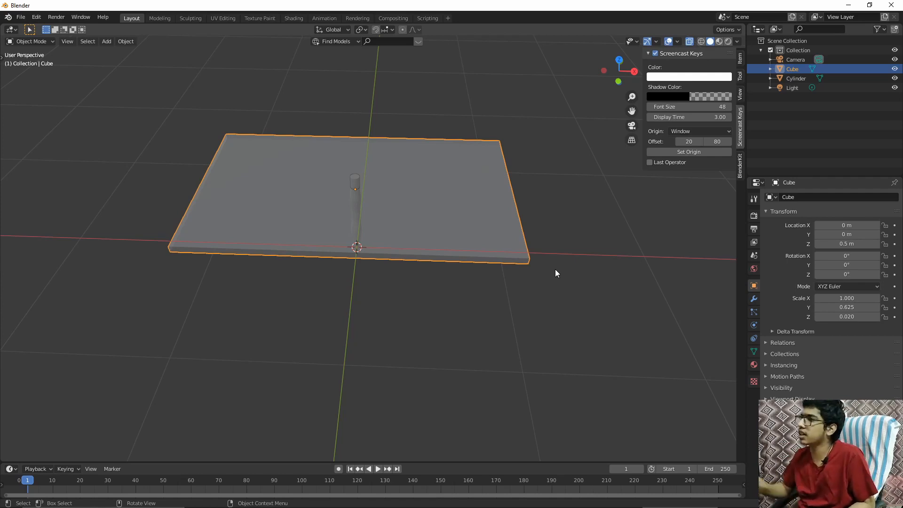
# Move the leg out from under the tabletop with Z locked, to about X 0.90 m, Y -1.13 m.
pyautogui.click(357, 188)
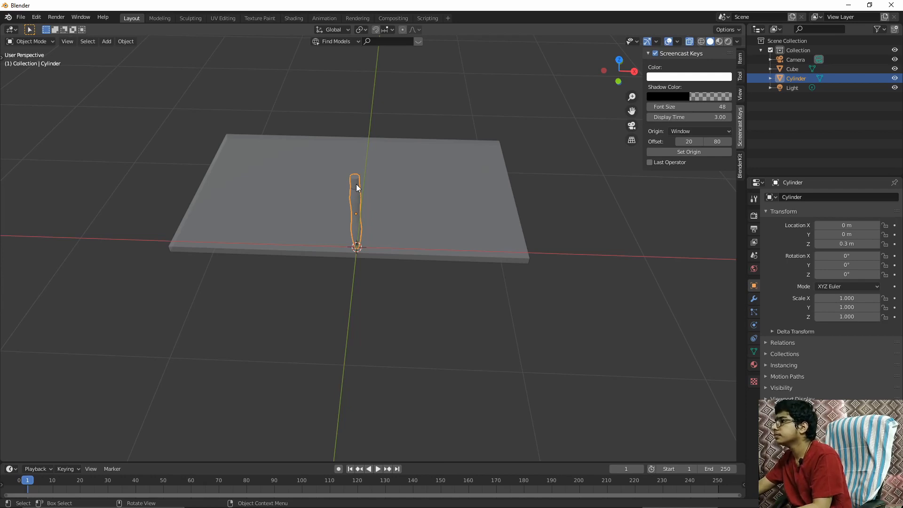
pyautogui.press('g')
pyautogui.hotkey('shift', 'z')
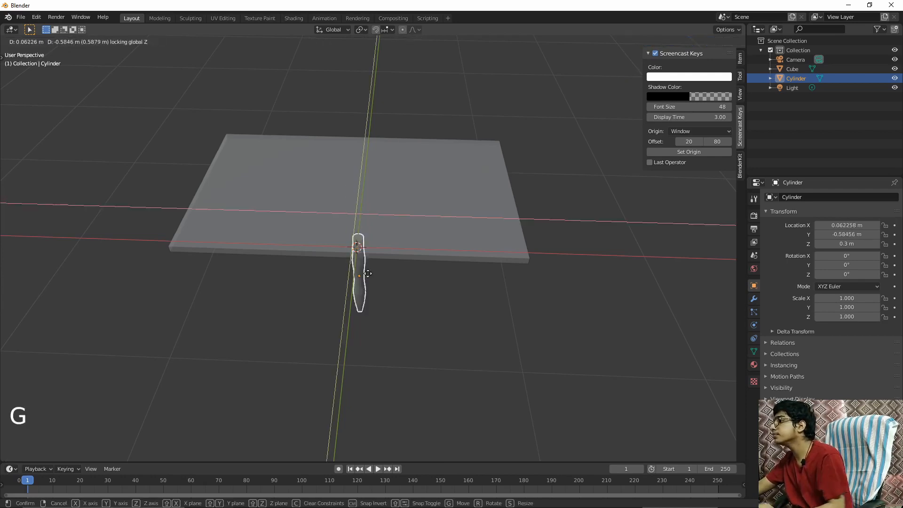
pyautogui.click(519, 329)
pyautogui.moveTo(557, 341); pyautogui.dragTo(474, 306, button='middle')
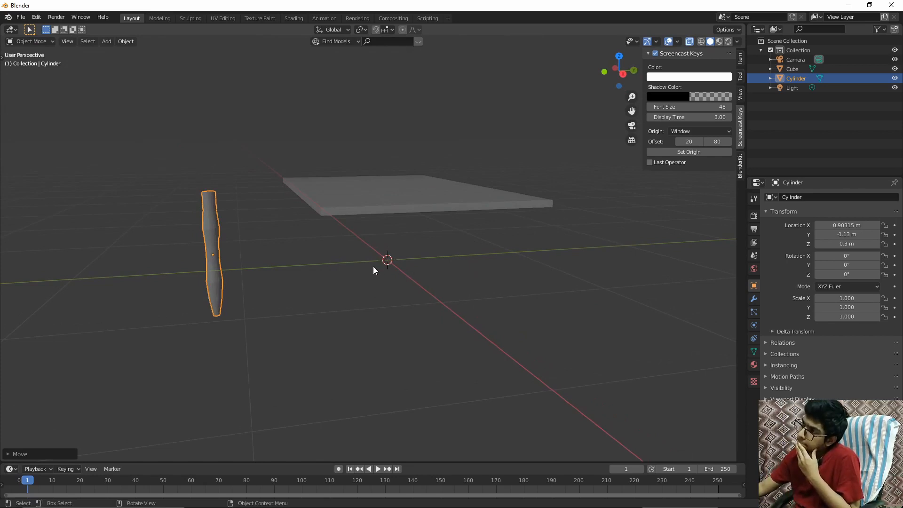
pyautogui.moveTo(374, 266); pyautogui.dragTo(443, 267, button='middle')
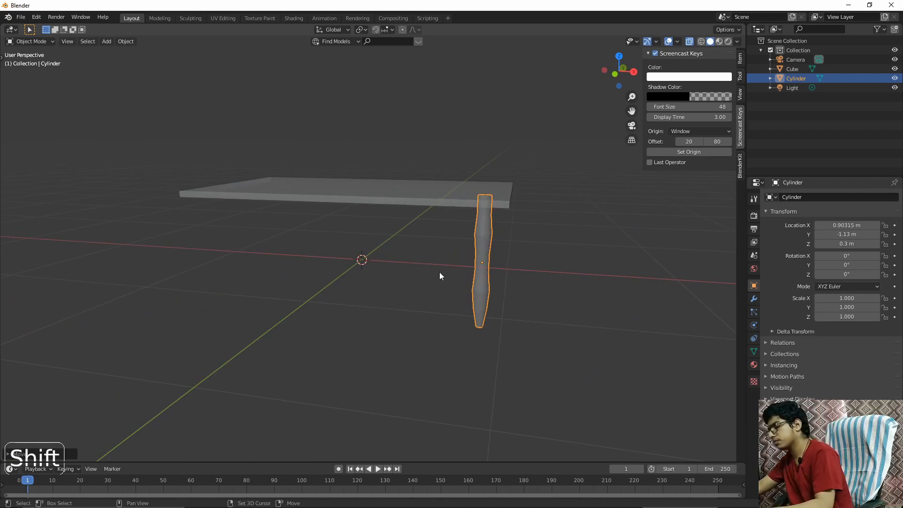
# Duplicate the leg and place the copy about 0.51 m away in the negative X direction.
pyautogui.hotkey('shift', 'd')
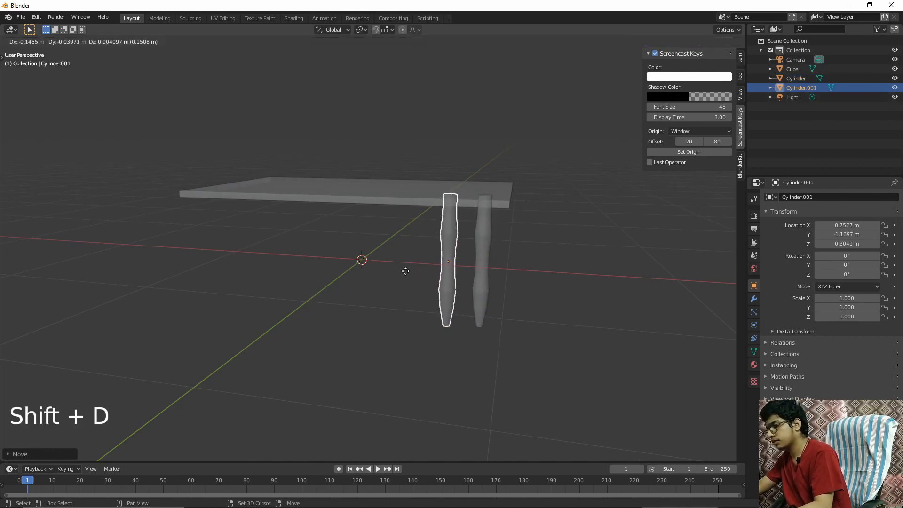
pyautogui.hotkey('shift', 'z')
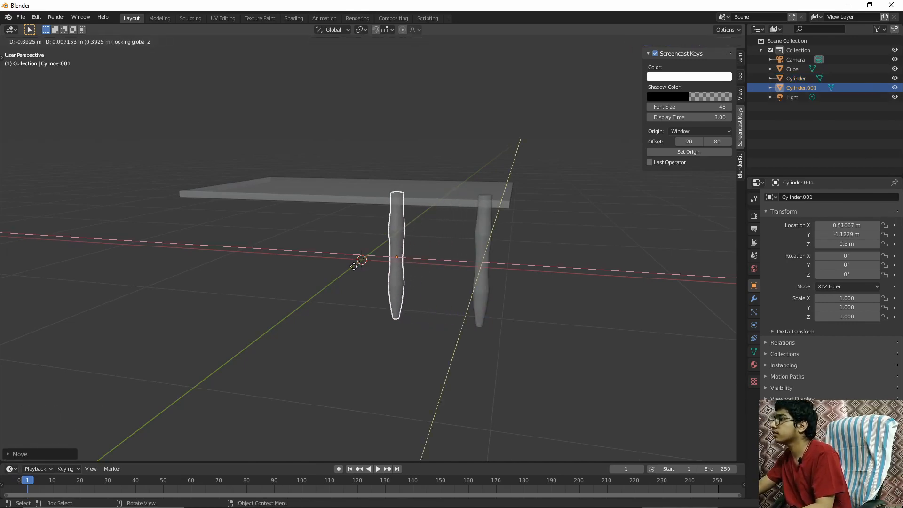
pyautogui.press('x')
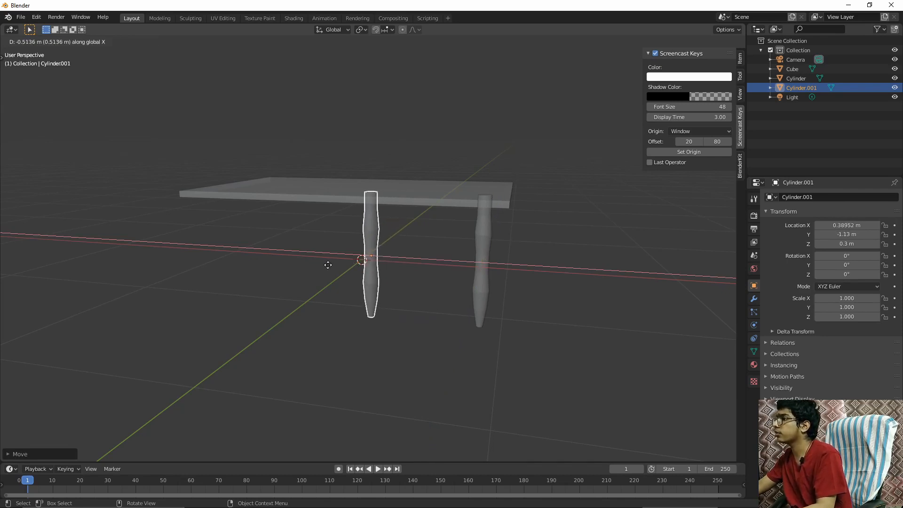
pyautogui.click(328, 266)
# Select both legs, duplicate them and place the copies about 0.63 m away in the negative Y direction.
pyautogui.moveTo(435, 262); pyautogui.dragTo(399, 289, button='middle')
pyautogui.keyDown('shift'); pyautogui.click(395, 268); pyautogui.keyUp('shift')
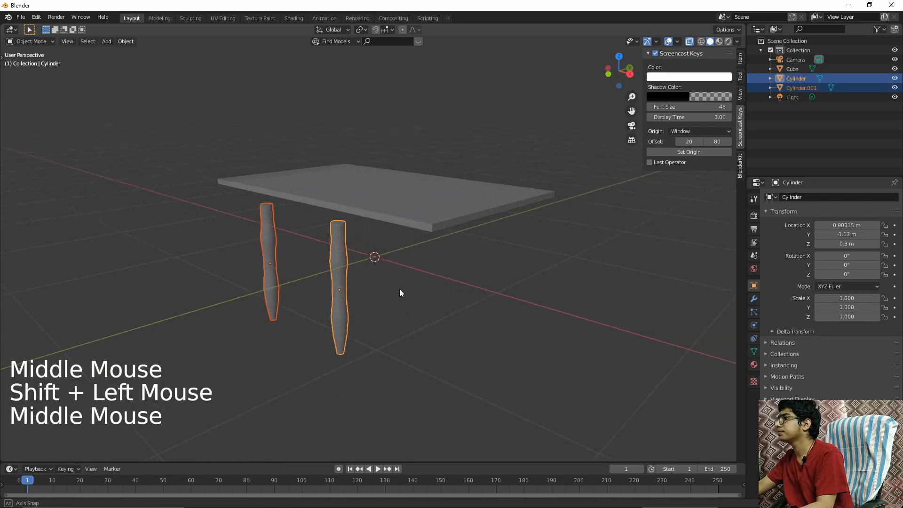
pyautogui.hotkey('shift', 'd')
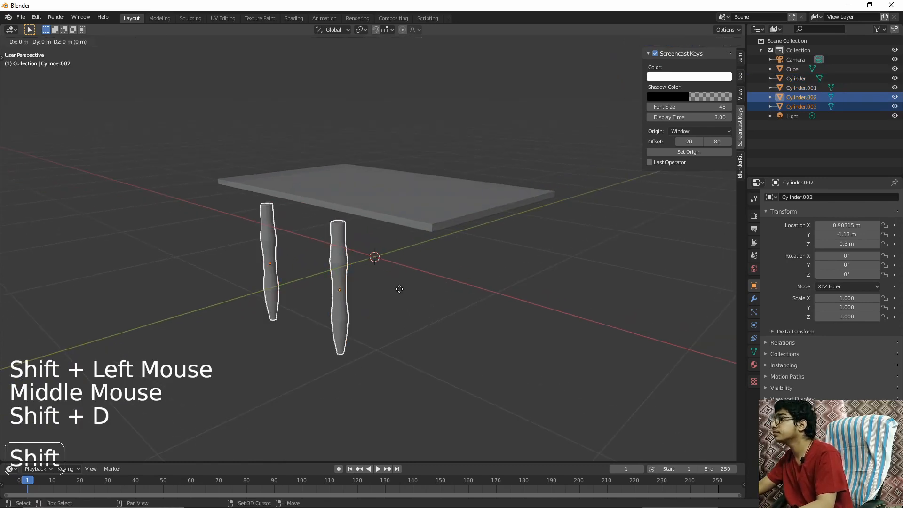
pyautogui.hotkey('shift', 'y')
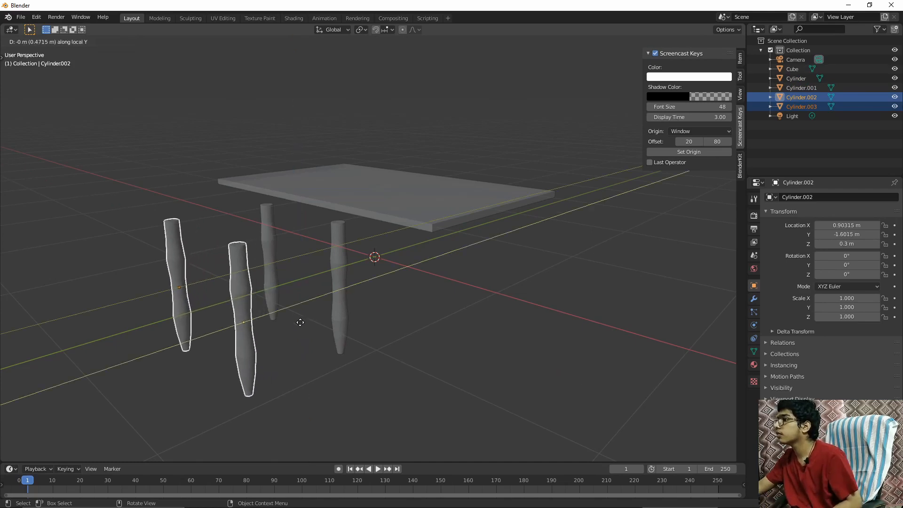
pyautogui.click(275, 329)
pyautogui.moveTo(275, 329); pyautogui.dragTo(475, 290, button='middle')
pyautogui.scroll(-4, 474, 288)
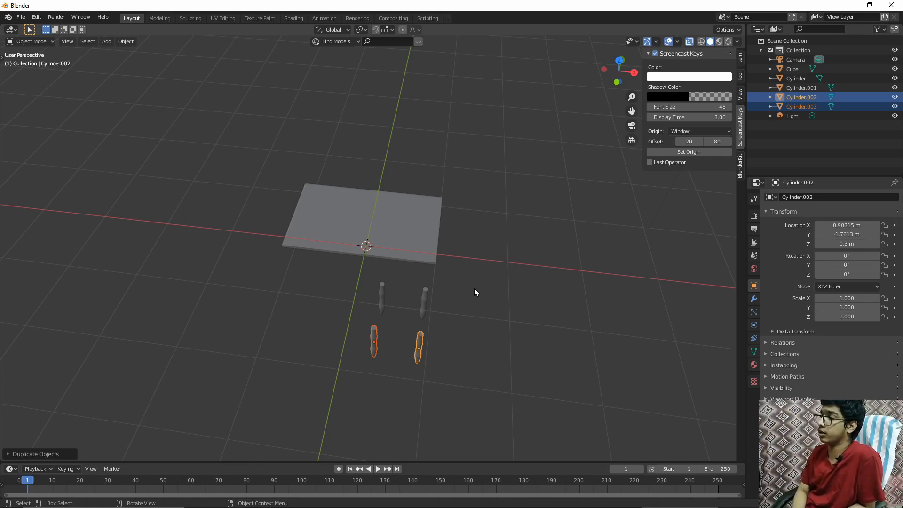
pyautogui.moveTo(514, 274); pyautogui.dragTo(420, 239, button='middle')
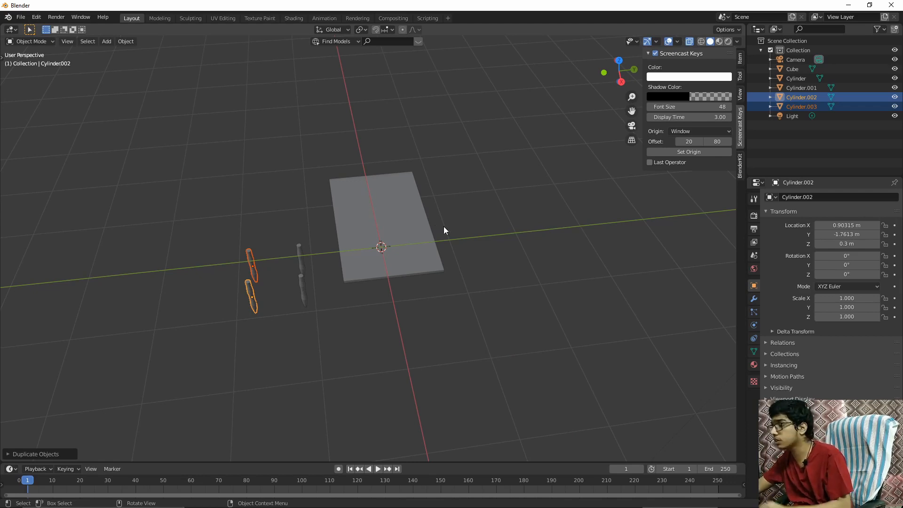
pyautogui.moveTo(443, 227); pyautogui.dragTo(526, 220, button='middle')
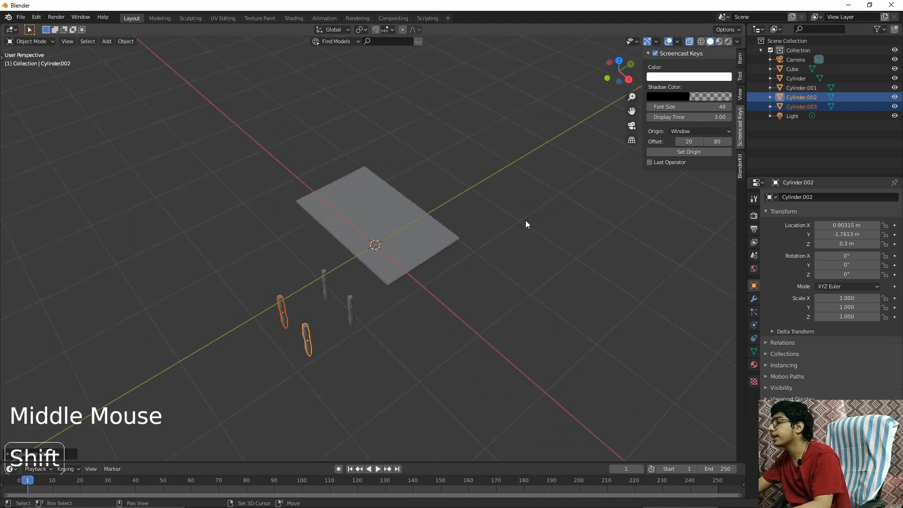
# Duplicate the tabletop slab and move the copy 2 m up along Z.
pyautogui.hotkey('shift', 'a')
pyautogui.moveTo(526, 220)
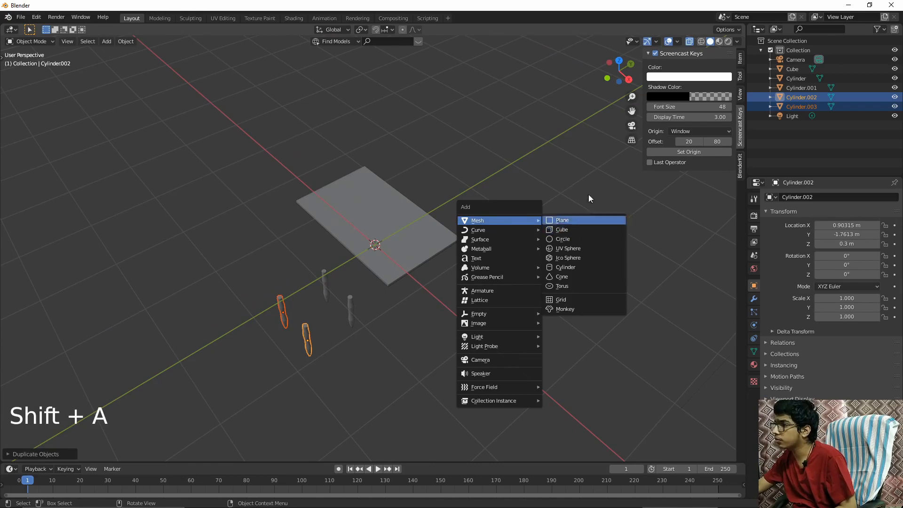
pyautogui.click(371, 208)
pyautogui.moveTo(371, 207); pyautogui.dragTo(446, 284, button='middle')
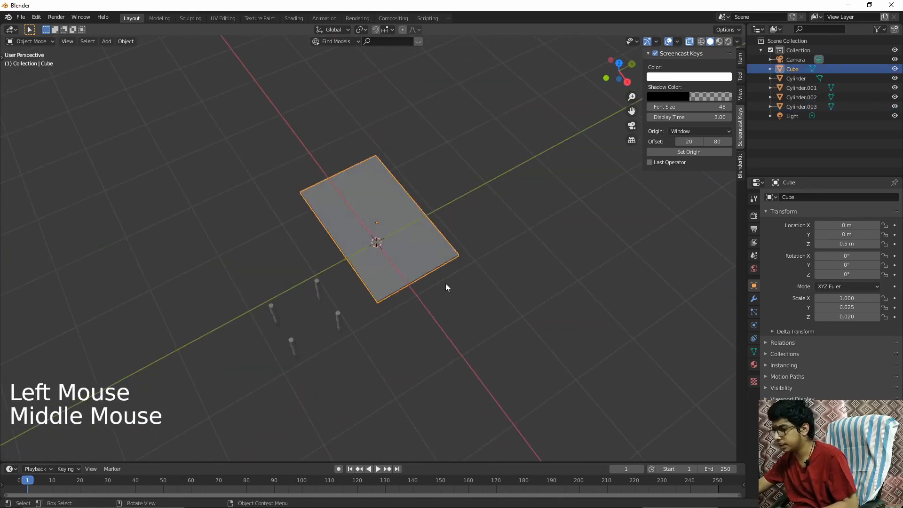
pyautogui.hotkey('shift', 'd')
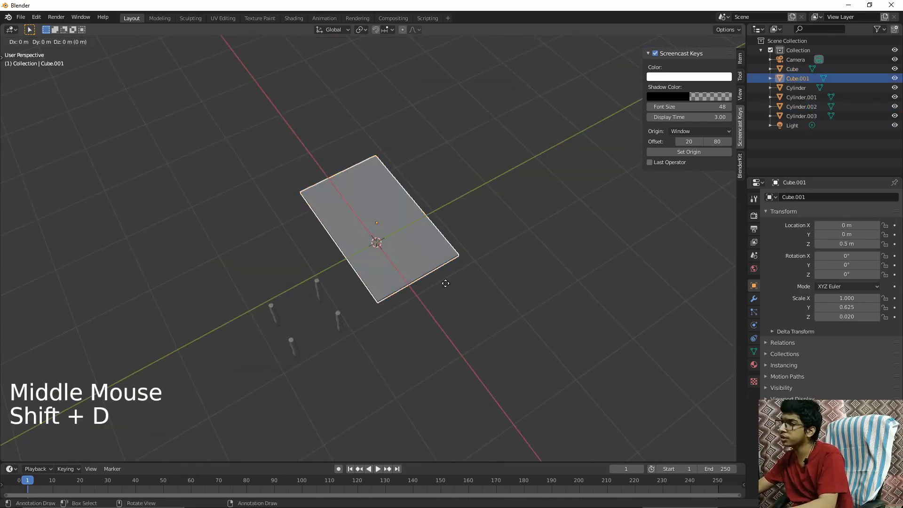
pyautogui.press('z')
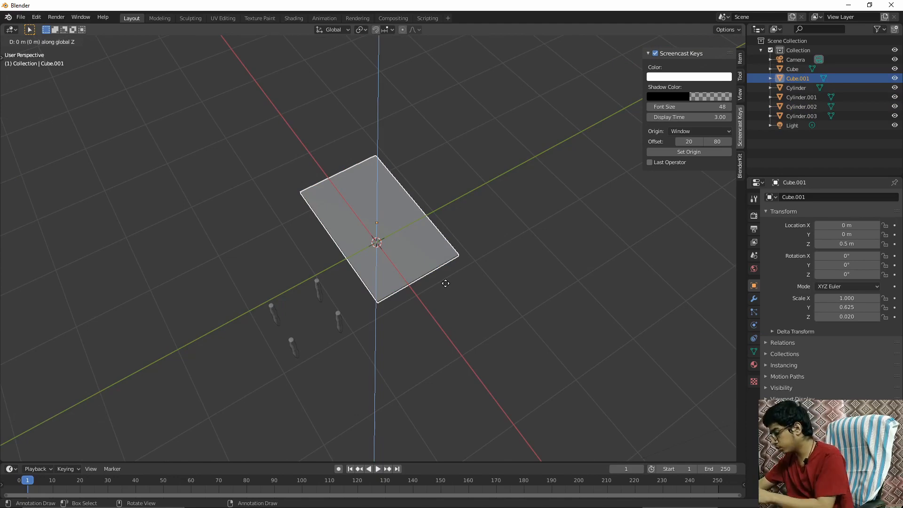
pyautogui.press('2')
pyautogui.press('Return')
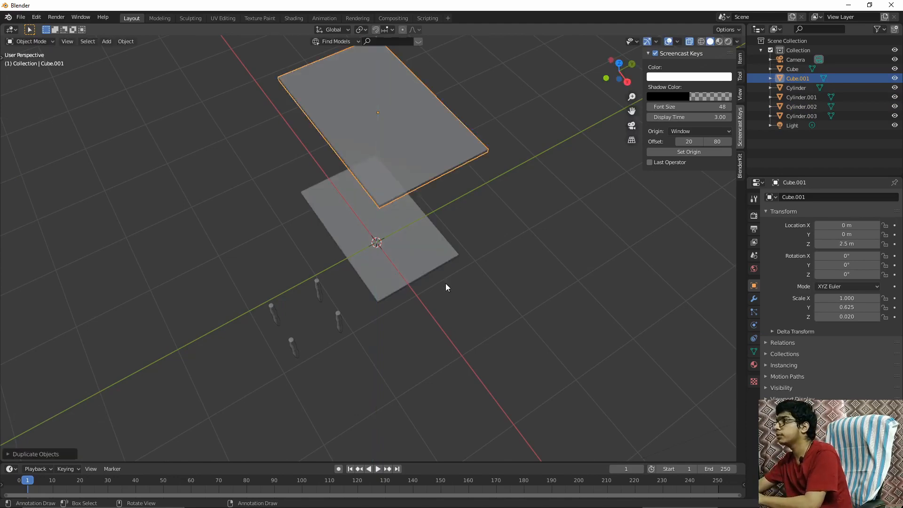
# Rotate the duplicated slab 90 degrees around the X axis.
pyautogui.moveTo(446, 283); pyautogui.dragTo(349, 210, button='middle')
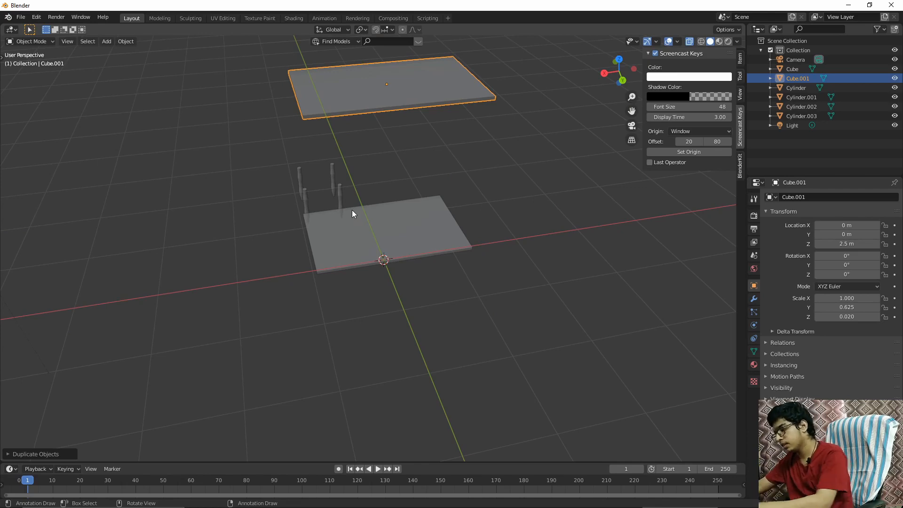
pyautogui.press('r')
pyautogui.write('x')
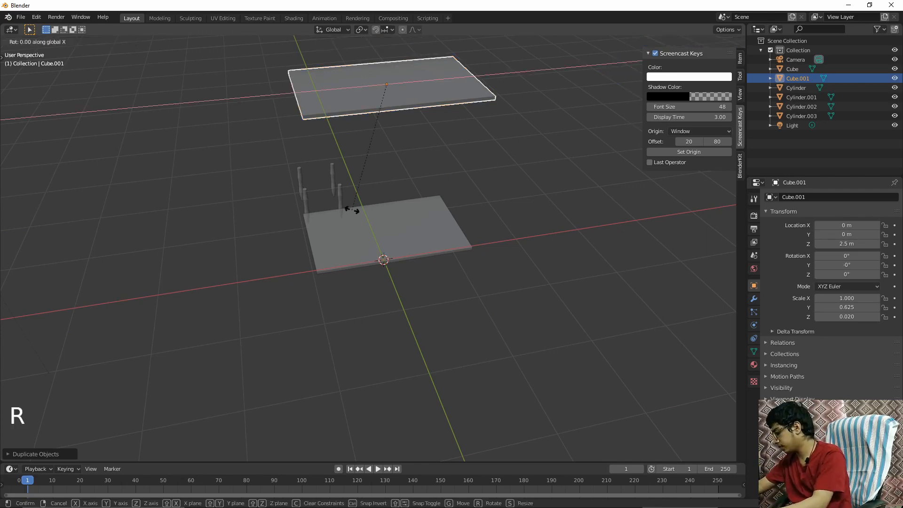
pyautogui.write('90')
pyautogui.press('Return')
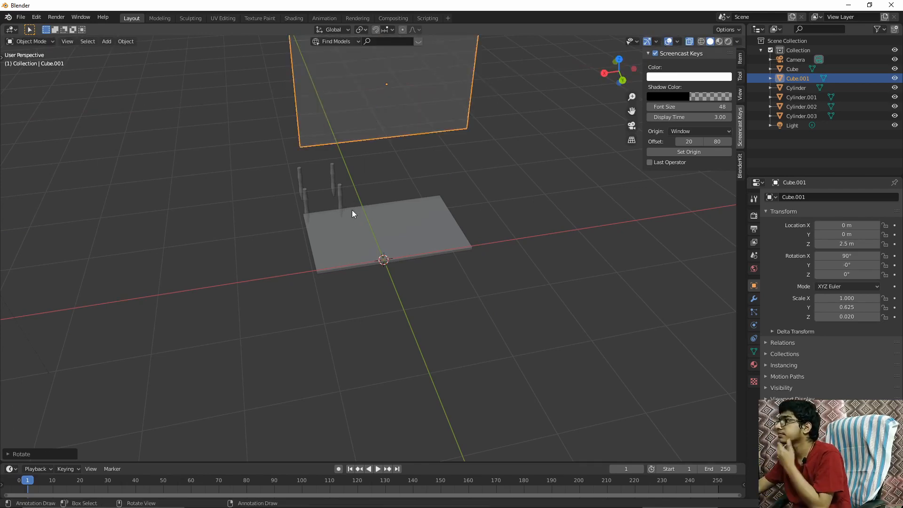
# Inspect the upright slab from several angles and display its transform values and dimensions.
pyautogui.moveTo(352, 209); pyautogui.dragTo(431, 257, button='middle')
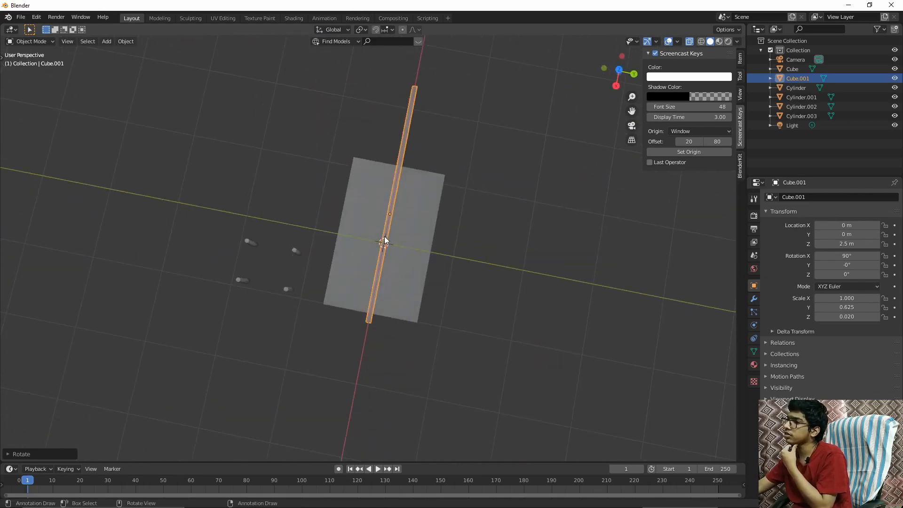
pyautogui.moveTo(385, 237); pyautogui.dragTo(288, 159, button='middle')
pyautogui.scroll(-3, 365, 150)
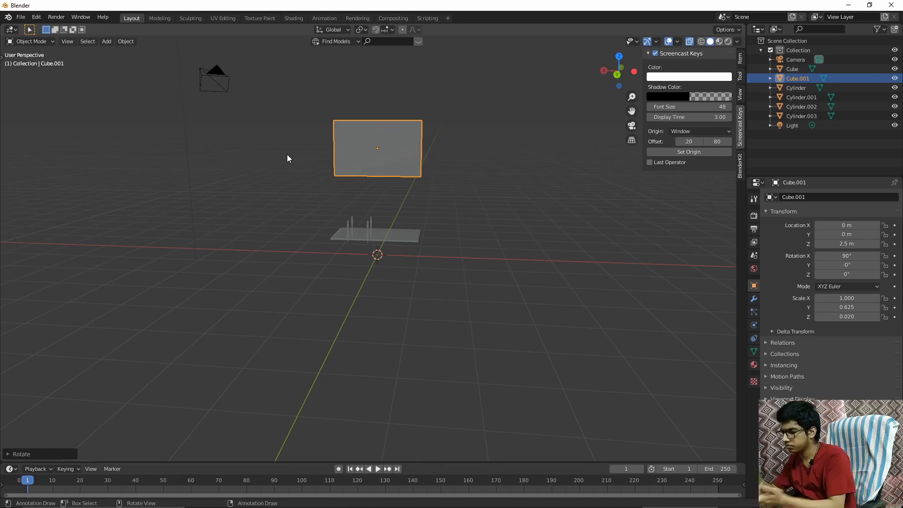
pyautogui.scroll(-3, 484, 189)
pyautogui.moveTo(484, 189); pyautogui.dragTo(569, 189, button='middle')
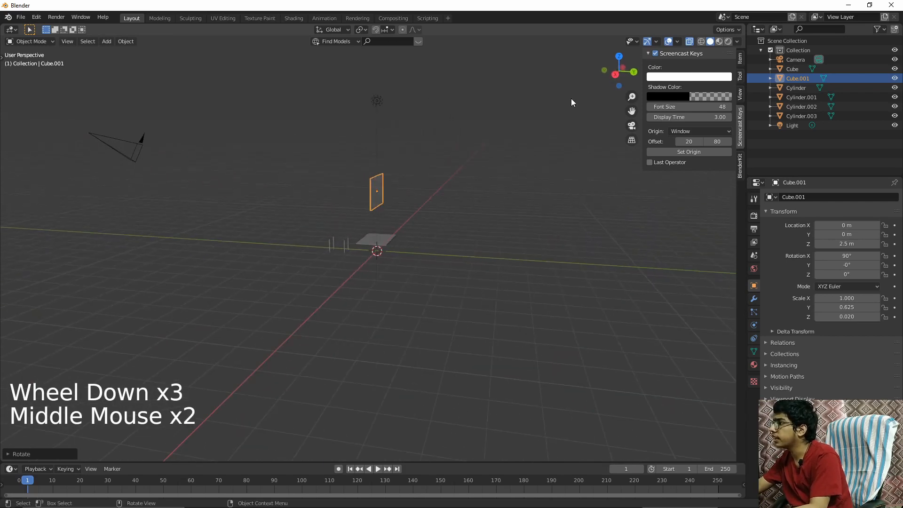
pyautogui.click(738, 56)
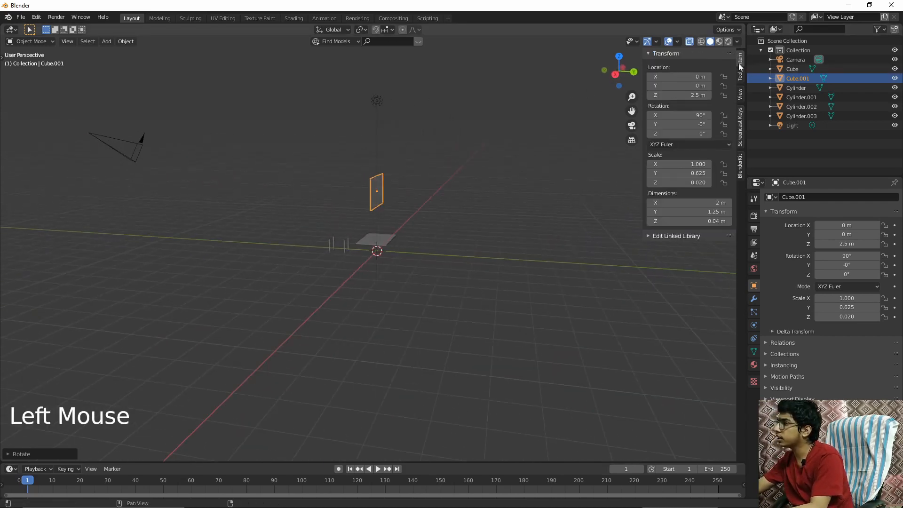
pyautogui.click(713, 220)
pyautogui.click(688, 271)
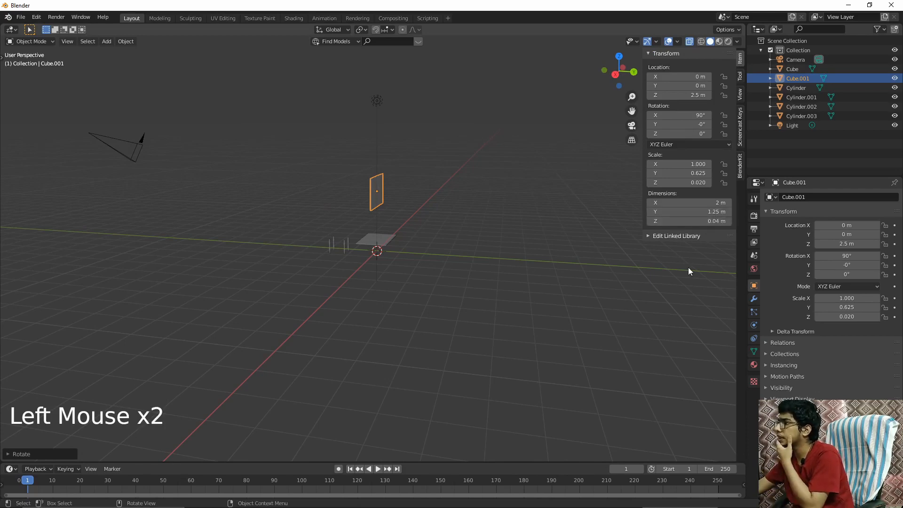
# Set the upright slab's Y dimension to 15 cm.
pyautogui.scroll(4, 689, 270)
pyautogui.scroll(1, 714, 217)
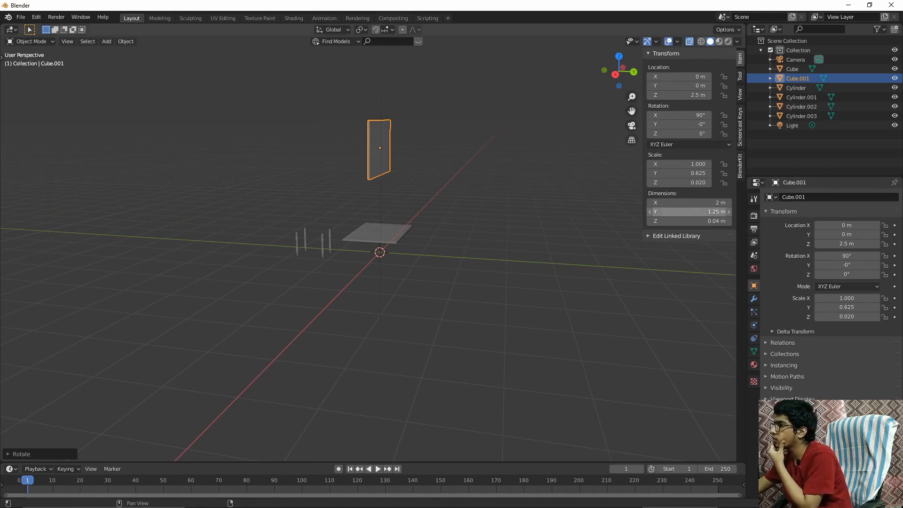
pyautogui.click(702, 212)
pyautogui.write('15c')
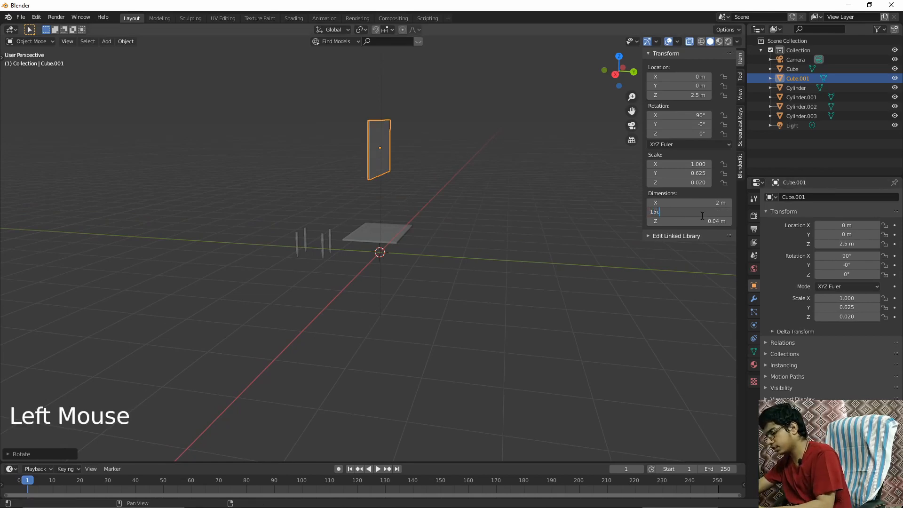
pyautogui.write('m')
pyautogui.press('Return')
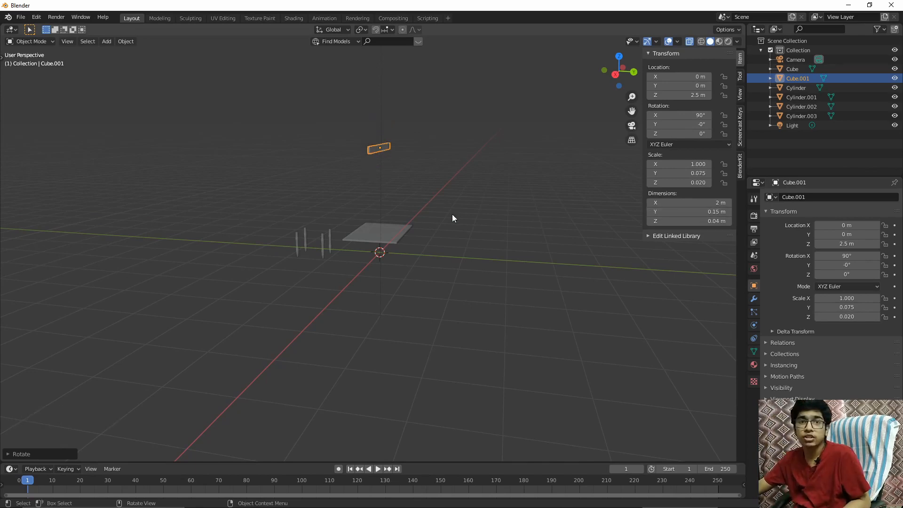
# Move the upright board 2 m up along the Z axis.
pyautogui.moveTo(452, 218); pyautogui.dragTo(371, 237, button='middle')
pyautogui.scroll(6, 423, 227)
pyautogui.scroll(-1, 413, 228)
pyautogui.scroll(-6, 382, 246)
pyautogui.write('g')
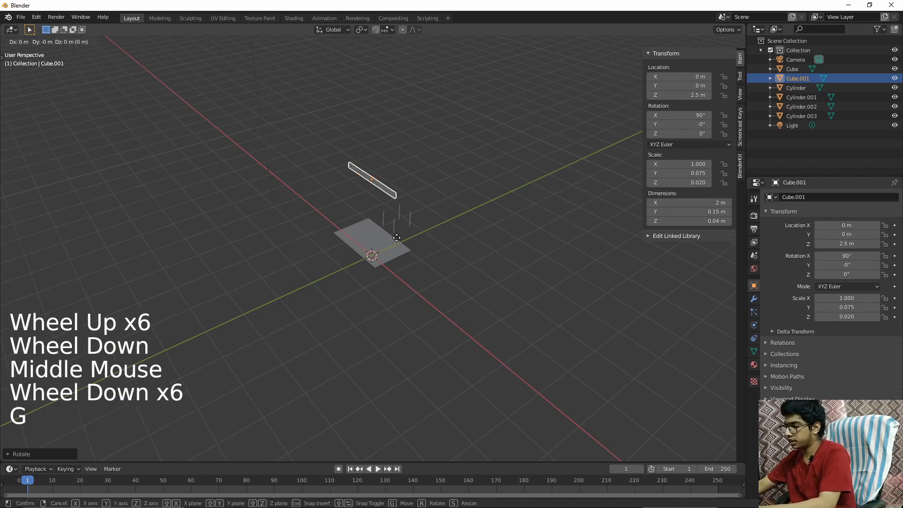
pyautogui.write('z2')
pyautogui.press('Return')
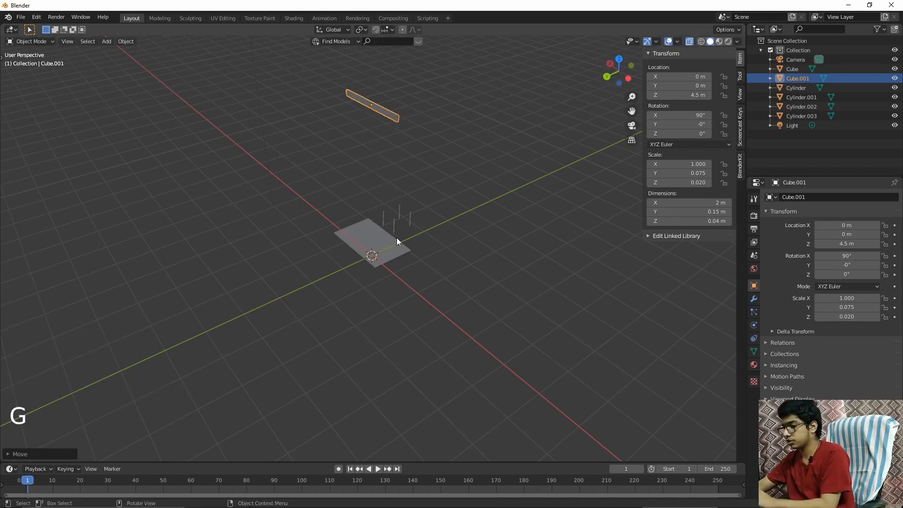
# Move the upright board 4 m down along the Z axis to the tabletop.
pyautogui.write('gz')
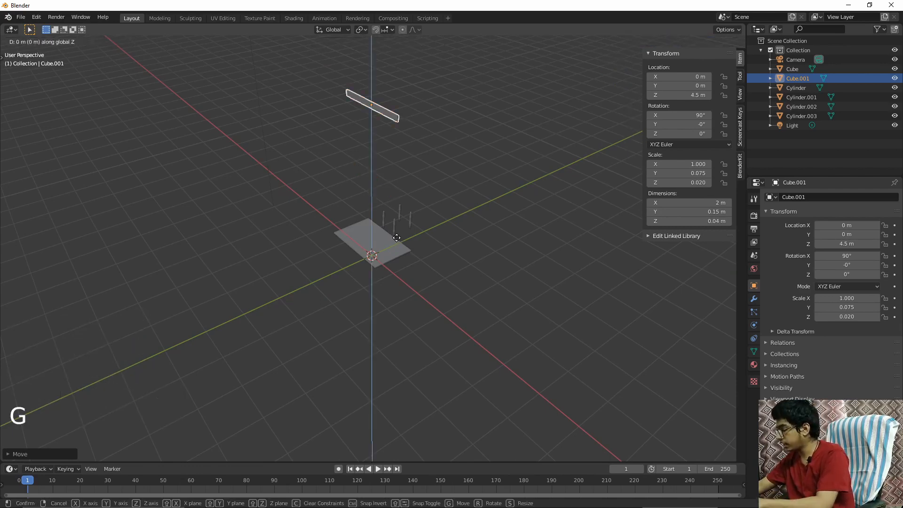
pyautogui.write('-')
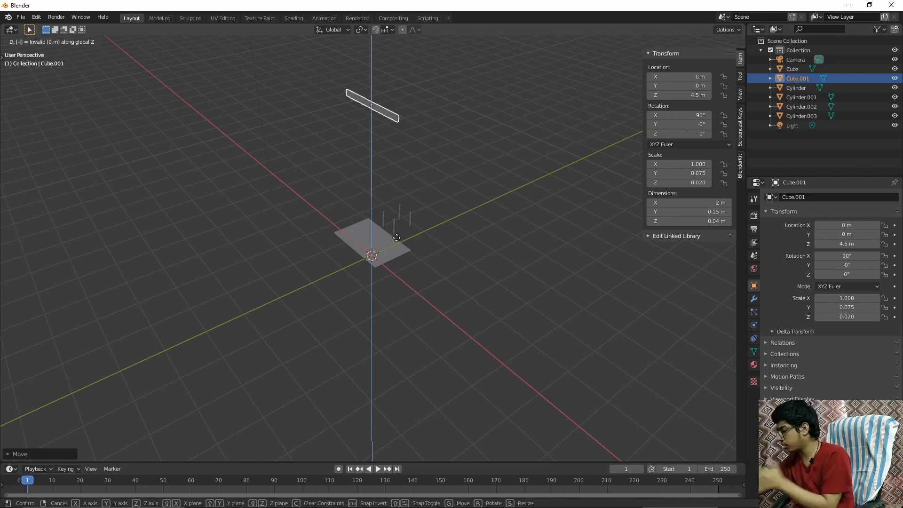
pyautogui.write('4')
pyautogui.press('Return')
# Turn off X-ray display, check the tabletop's dimensions in the right orthographic view and reselect the upright board.
pyautogui.moveTo(396, 238); pyautogui.dragTo(421, 267, button='middle')
pyautogui.scroll(5, 403, 282)
pyautogui.scroll(4, 403, 282)
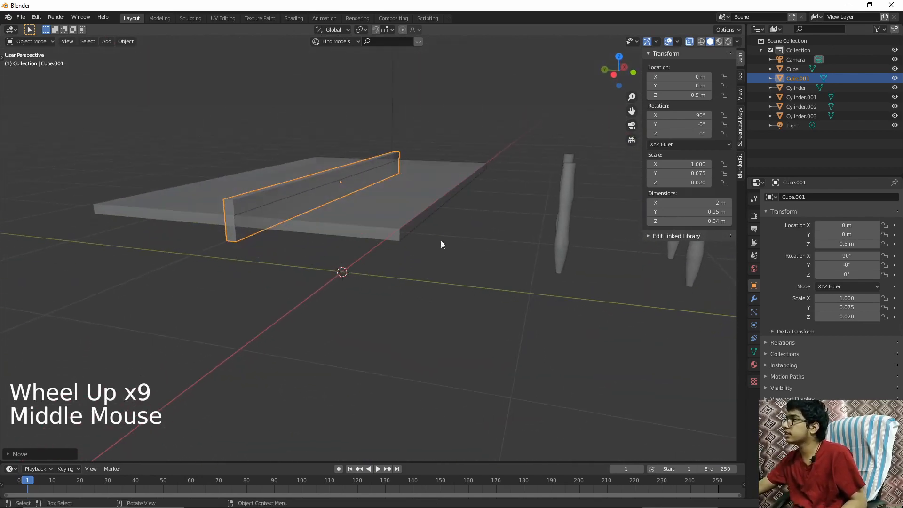
pyautogui.hotkey('alt', 'z')
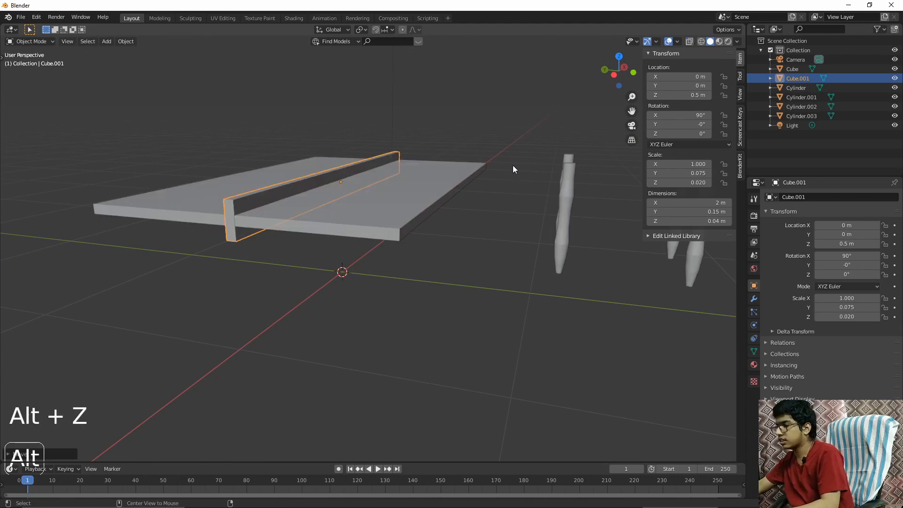
pyautogui.moveTo(334, 220); pyautogui.dragTo(371, 205, button='middle')
pyautogui.press('KP_1')
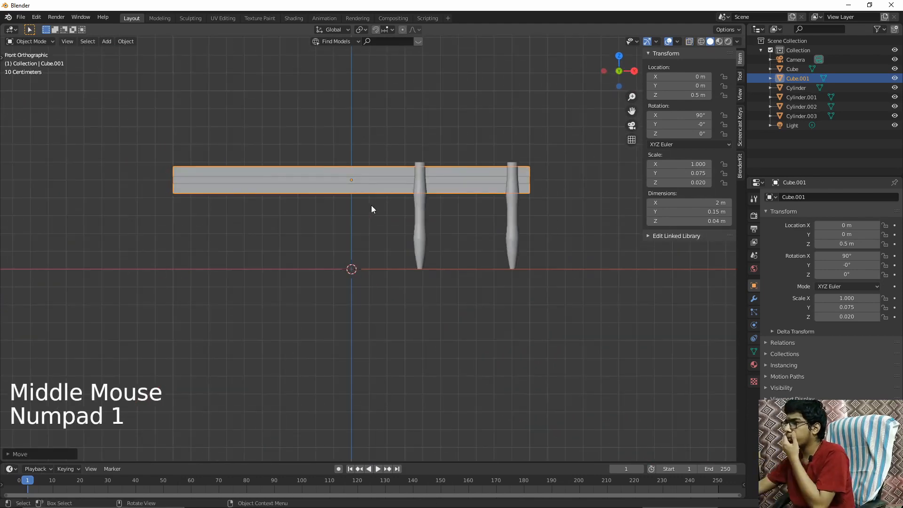
pyautogui.press('KP_3')
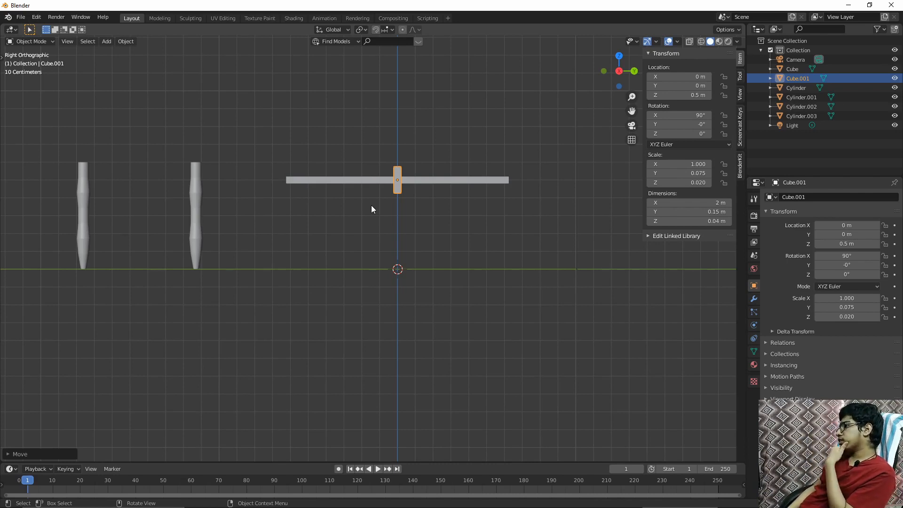
pyautogui.scroll(1, 371, 208)
pyautogui.click(441, 166)
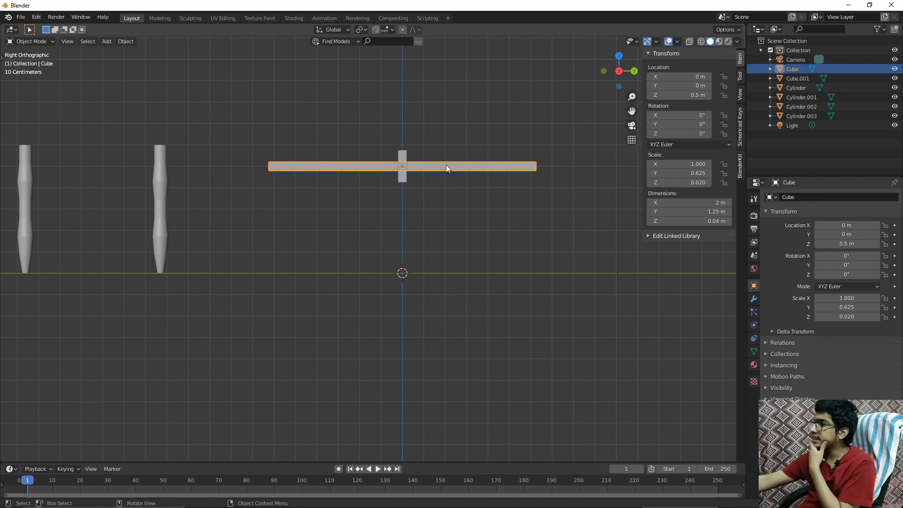
pyautogui.click(403, 150)
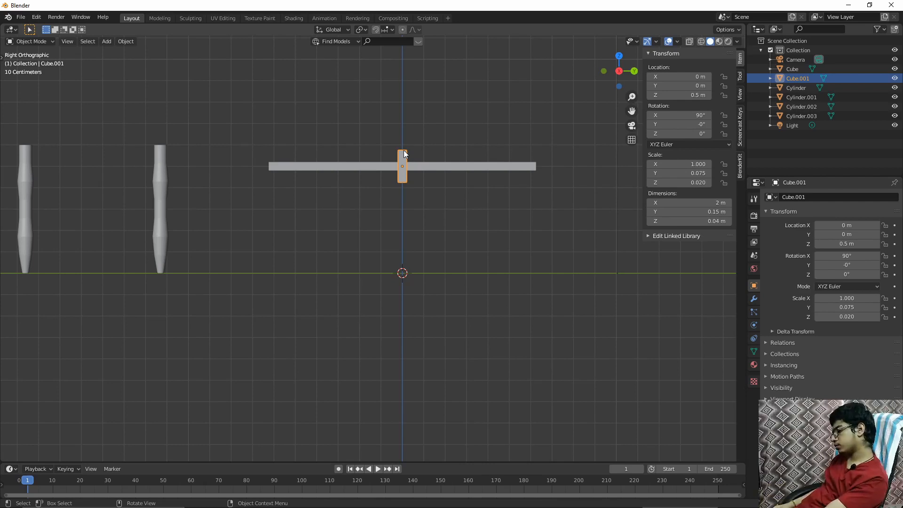
pyautogui.write('gy0.51')
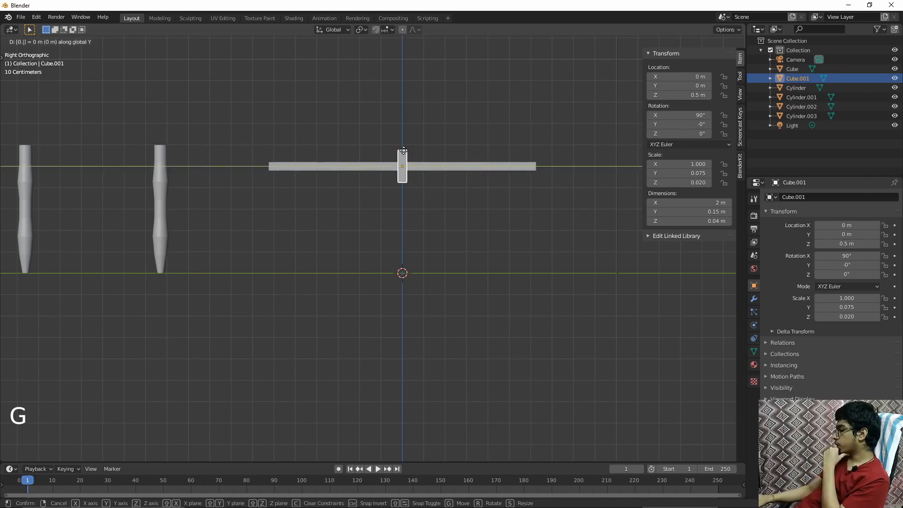
pyautogui.write('25')
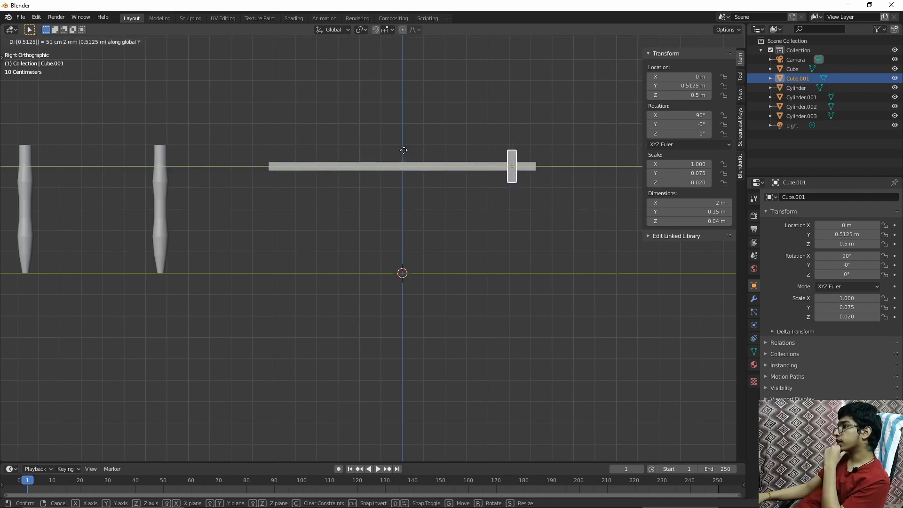
pyautogui.press('BackSpace')
pyautogui.press('BackSpace')
pyautogui.press('BackSpace')
pyautogui.press('BackSpace')
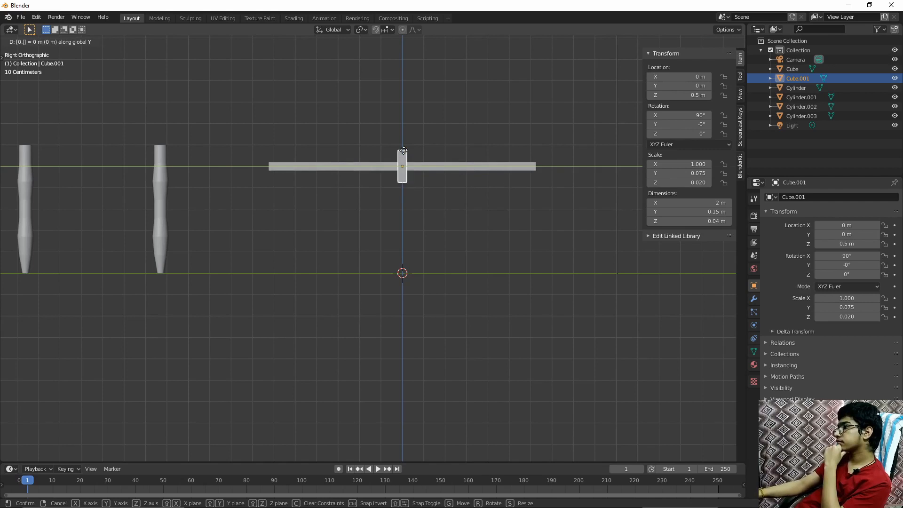
pyautogui.write('5625')
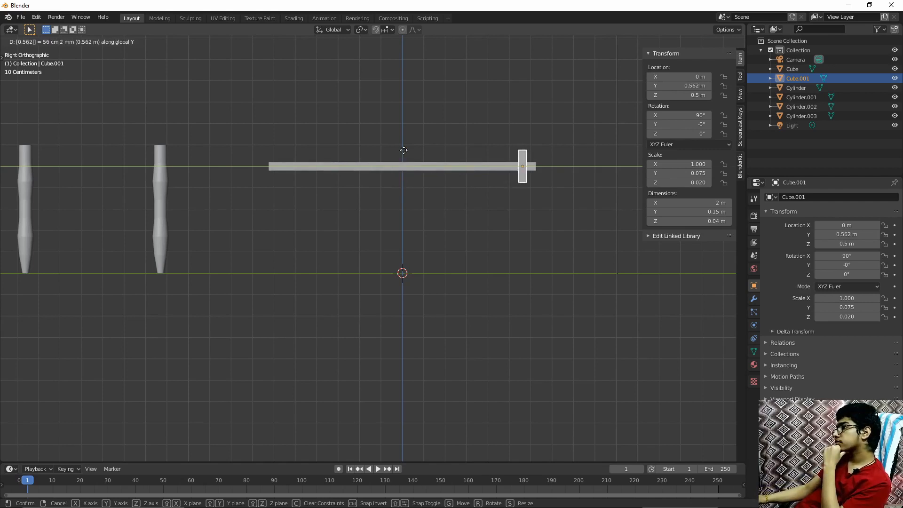
pyautogui.press('BackSpace')
pyautogui.press('BackSpace')
pyautogui.press('BackSpace')
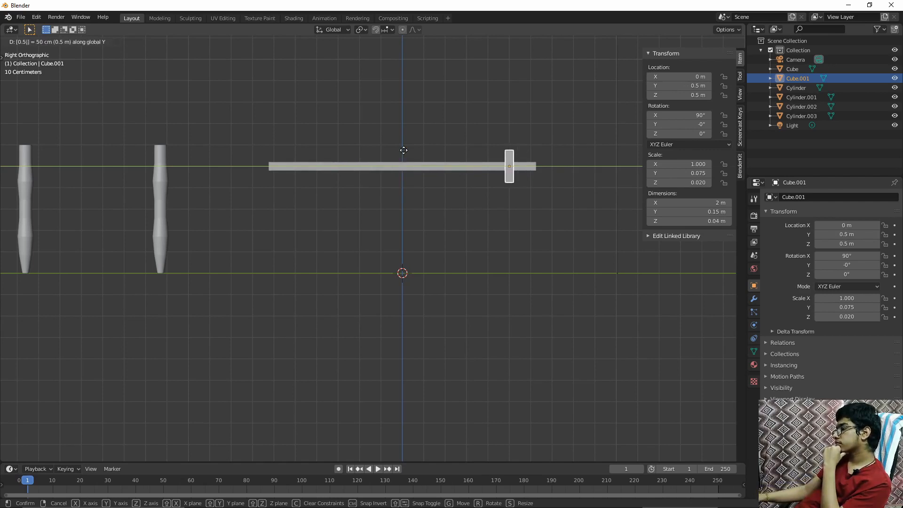
pyautogui.write('5')
pyautogui.press('BackSpace')
pyautogui.press('BackSpace')
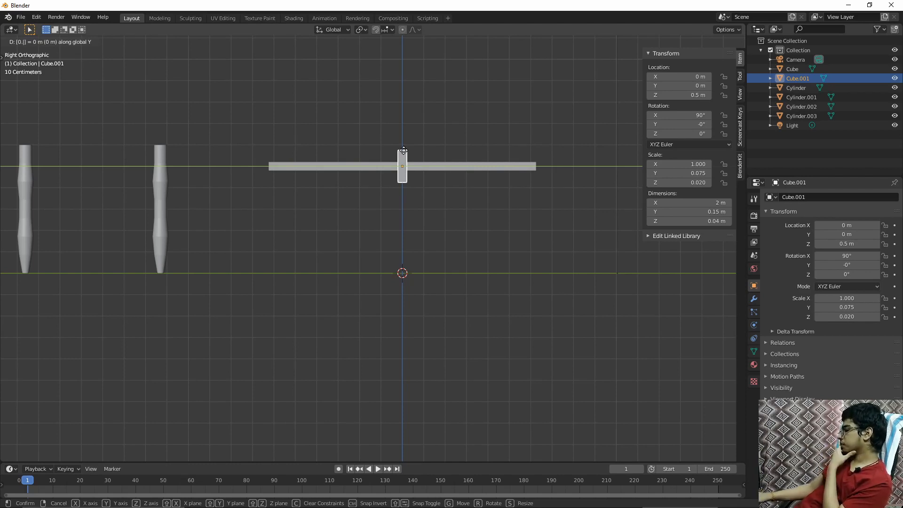
pyautogui.write('0.6')
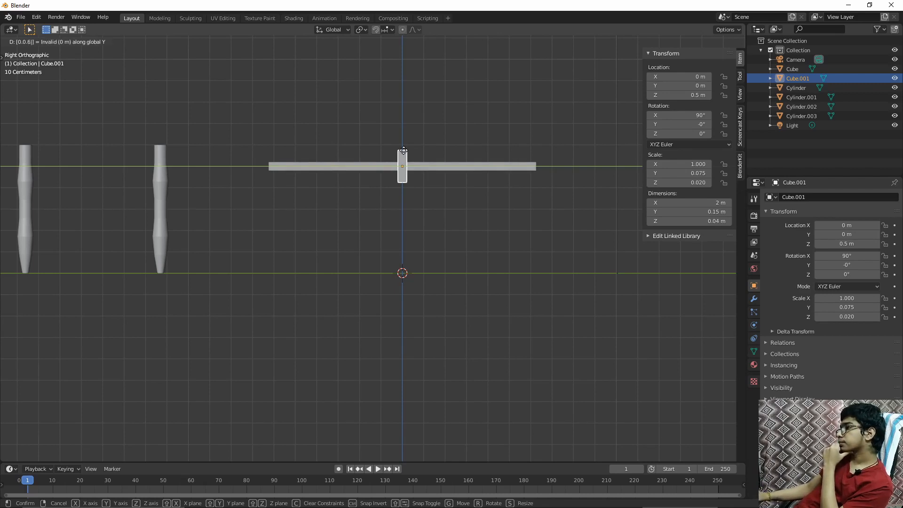
pyautogui.press('BackSpace')
pyautogui.press('BackSpace')
pyautogui.press('BackSpace')
pyautogui.press('BackSpace')
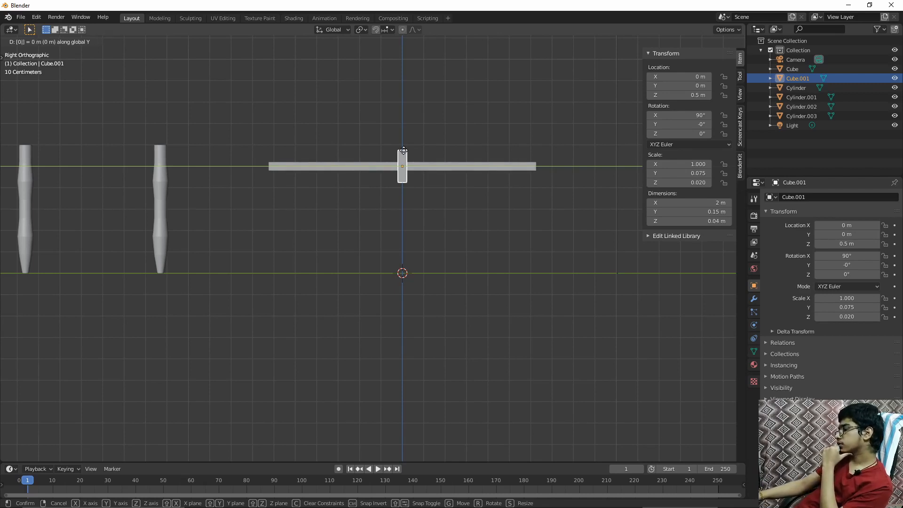
pyautogui.press('Escape')
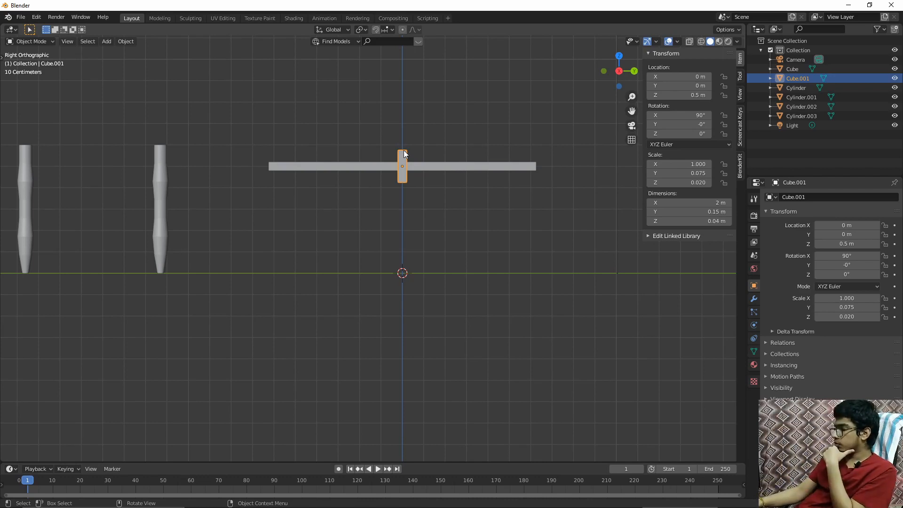
# Move the upright board 0.625 m along Y and place a duplicate -1.25 m along Y at the tabletop's opposite edge.
pyautogui.write('gy0.625')
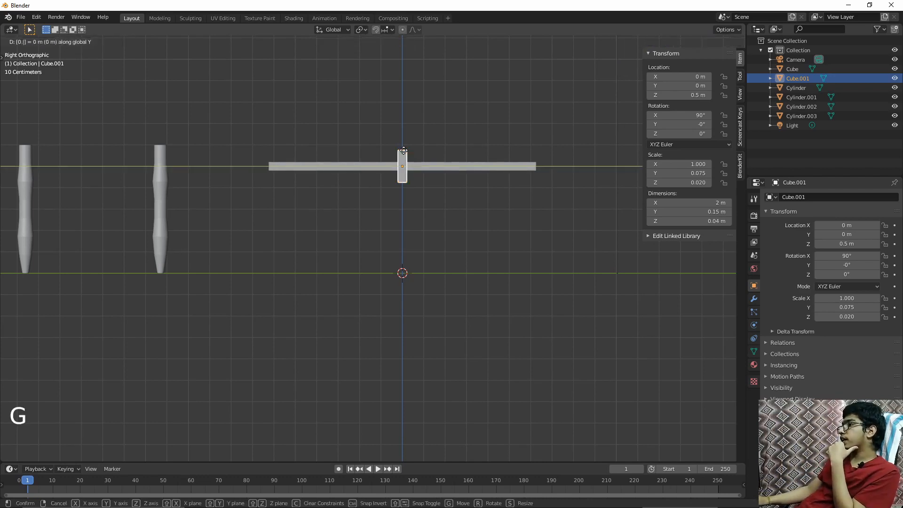
pyautogui.press('Return')
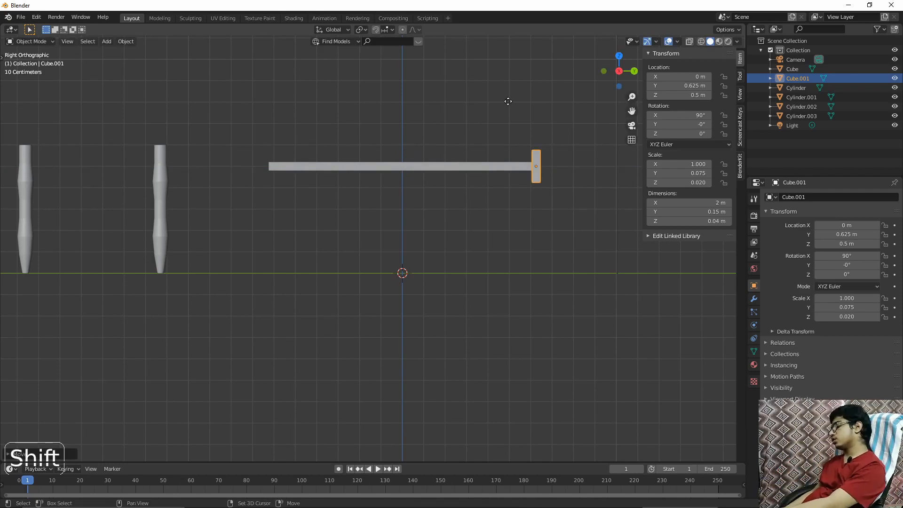
pyautogui.hotkey('shift', 'd')
pyautogui.write('y')
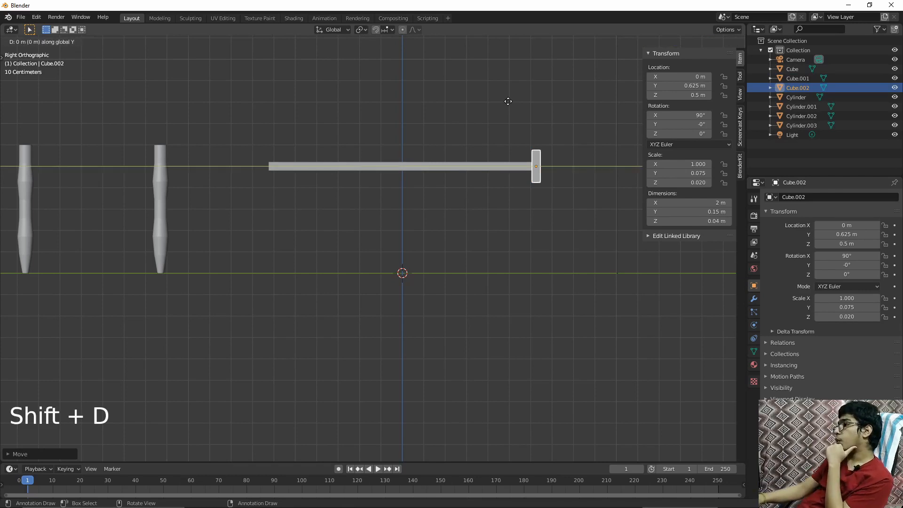
pyautogui.write('-1.25')
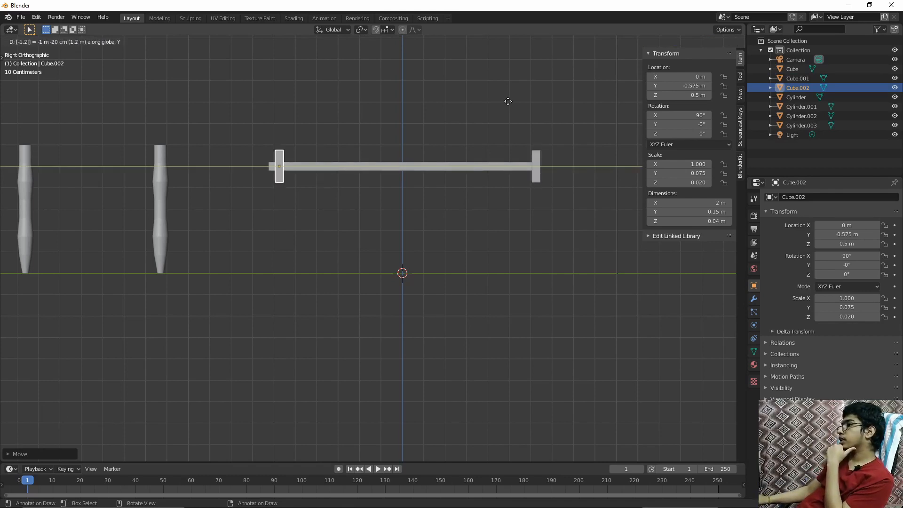
pyautogui.press('Return')
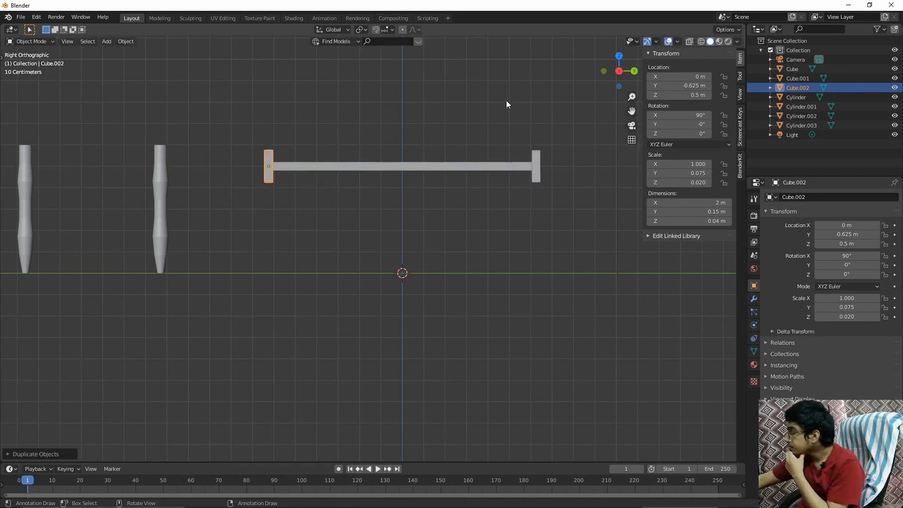
# Duplicate the board on the tabletop's positive Y edge and move the copy -0.625 m along Y to the tabletop's middle.
pyautogui.moveTo(475, 104); pyautogui.dragTo(454, 168, button='middle')
pyautogui.scroll(4, 571, 171)
pyautogui.scroll(-5, 558, 171)
pyautogui.scroll(-2, 559, 171)
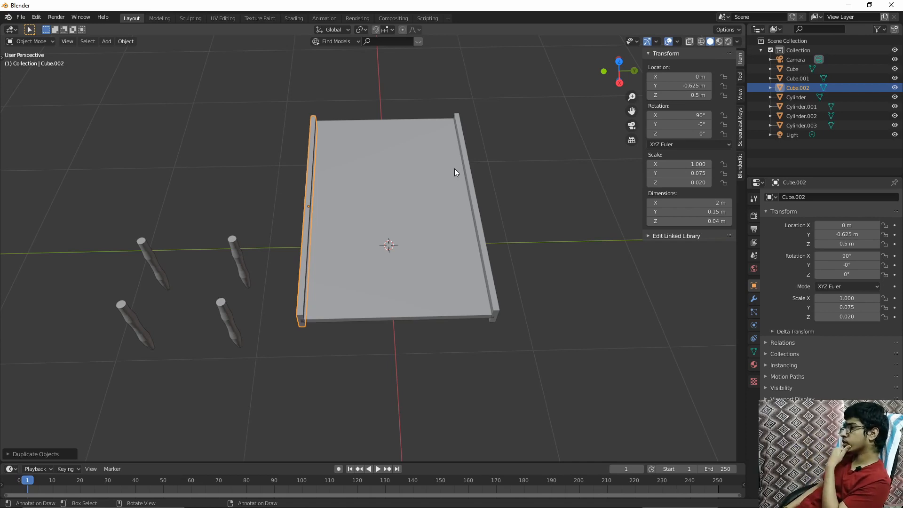
pyautogui.scroll(2, 454, 168)
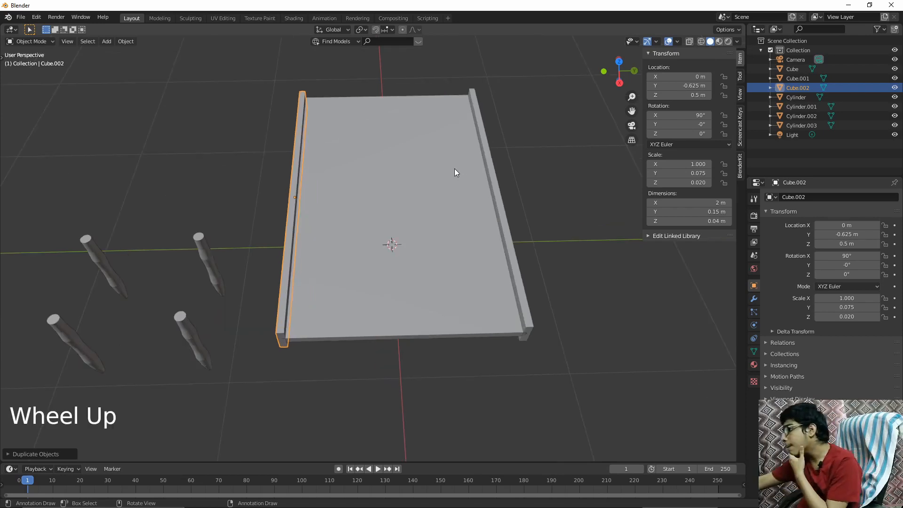
pyautogui.moveTo(454, 168); pyautogui.dragTo(412, 226, button='middle')
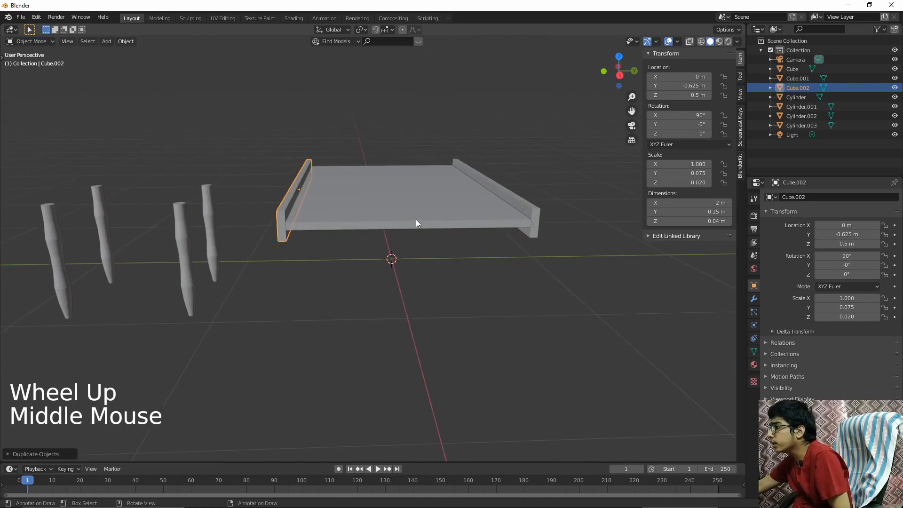
pyautogui.click(511, 189)
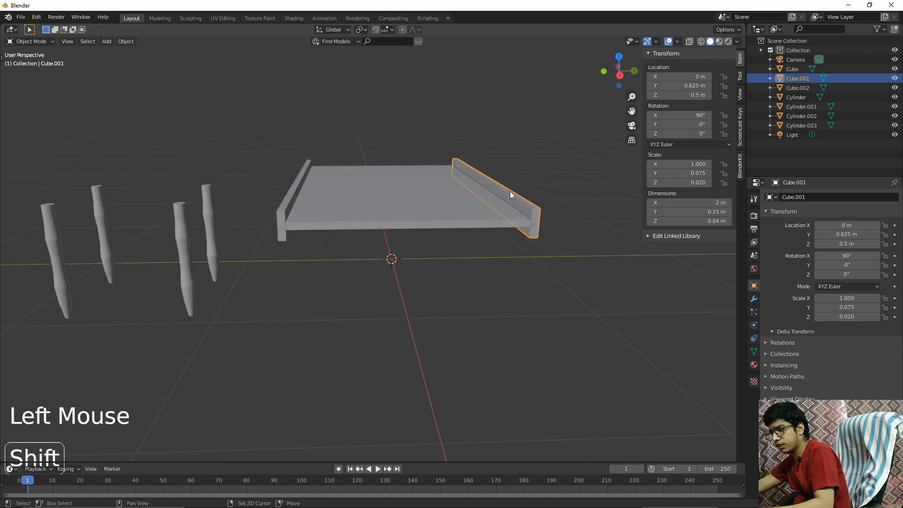
pyautogui.hotkey('shift', 'd')
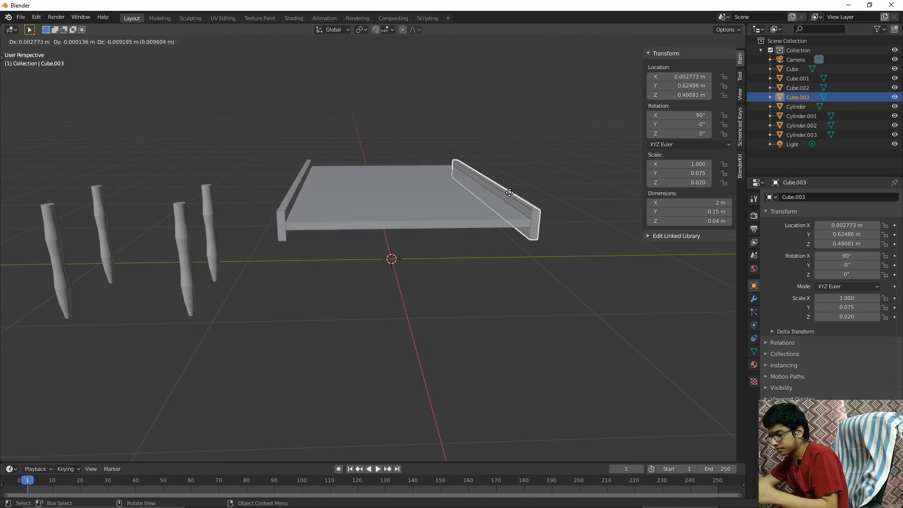
pyautogui.press('y')
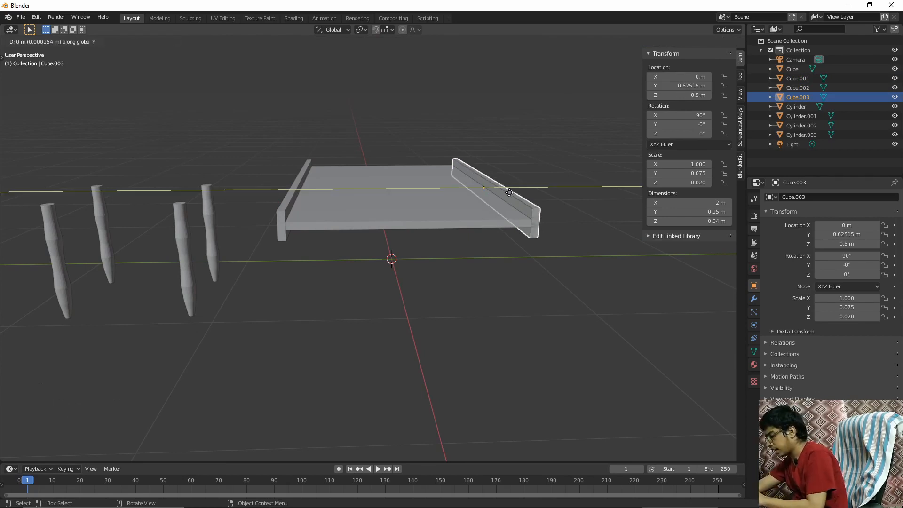
pyautogui.write('0.6')
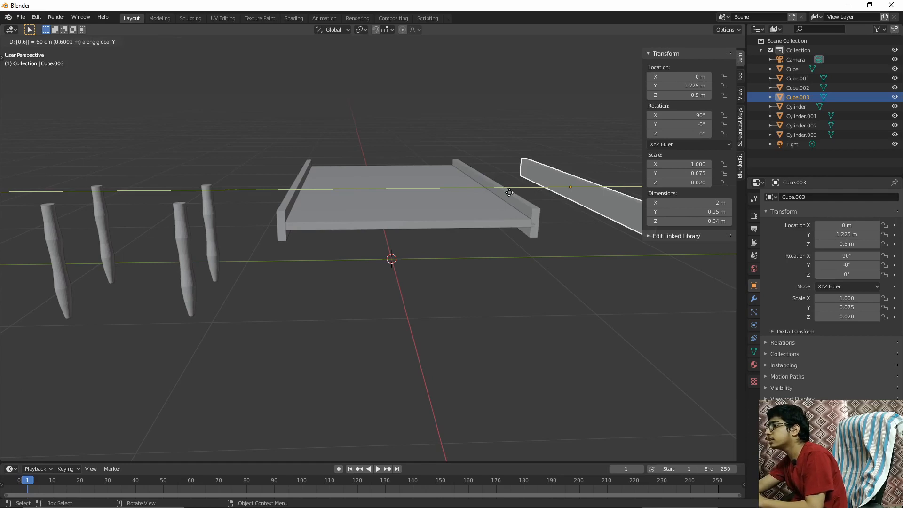
pyautogui.press('BackSpace')
pyautogui.press('BackSpace')
pyautogui.press('BackSpace')
pyautogui.press('BackSpace')
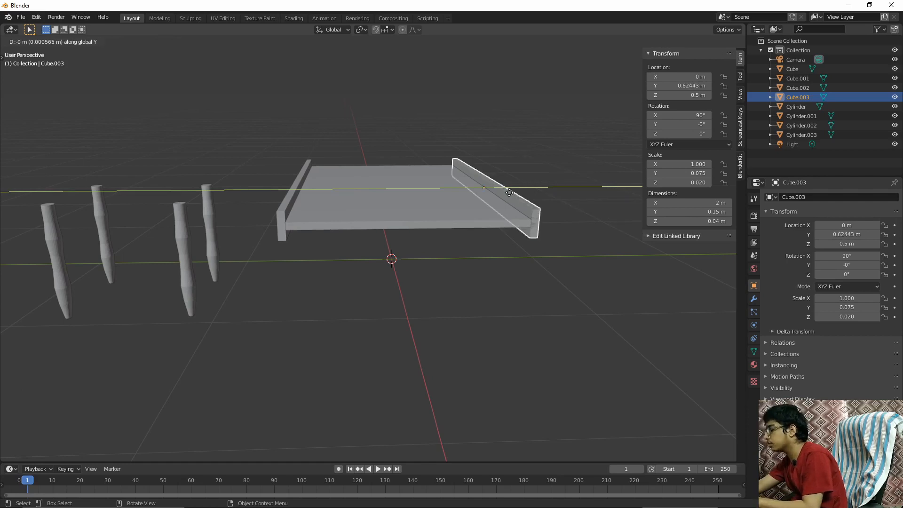
pyautogui.write('-0.')
pyautogui.write('625')
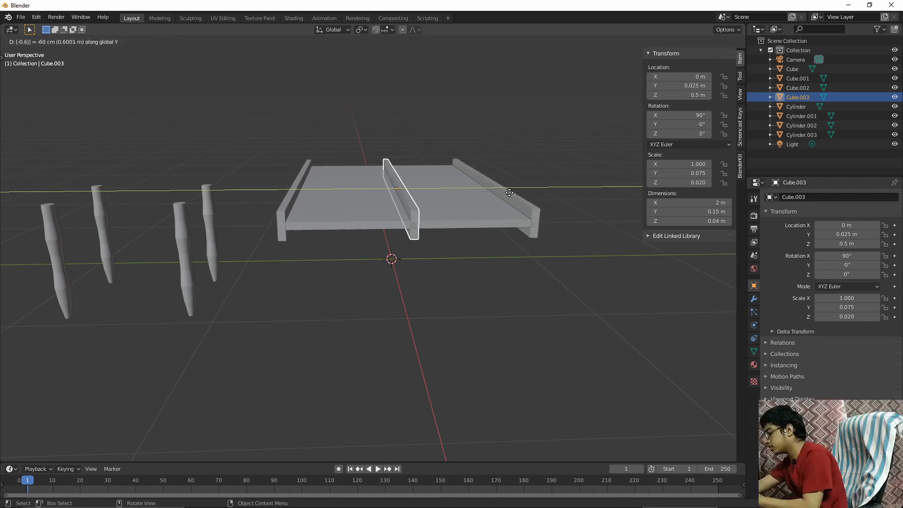
pyautogui.press('Return')
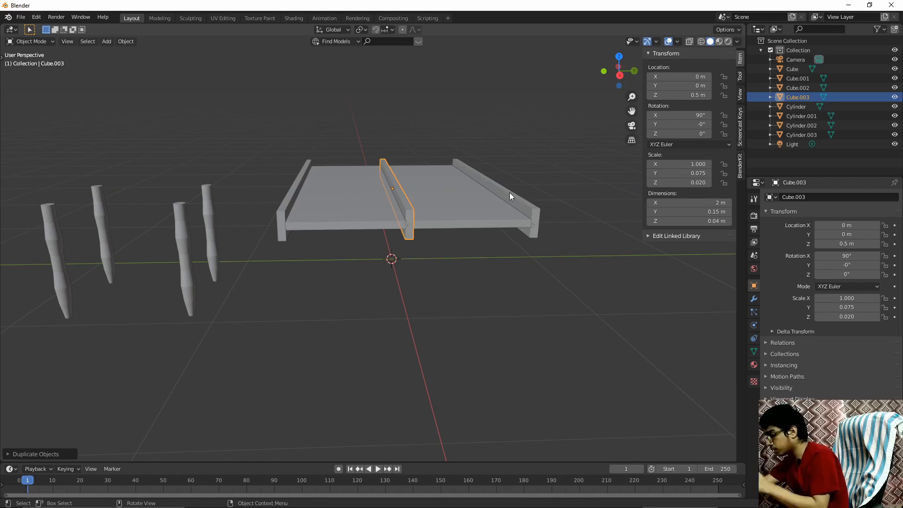
# Rotate the middle upright board 90° about the Z axis so it runs across the tabletop's width.
pyautogui.press('r')
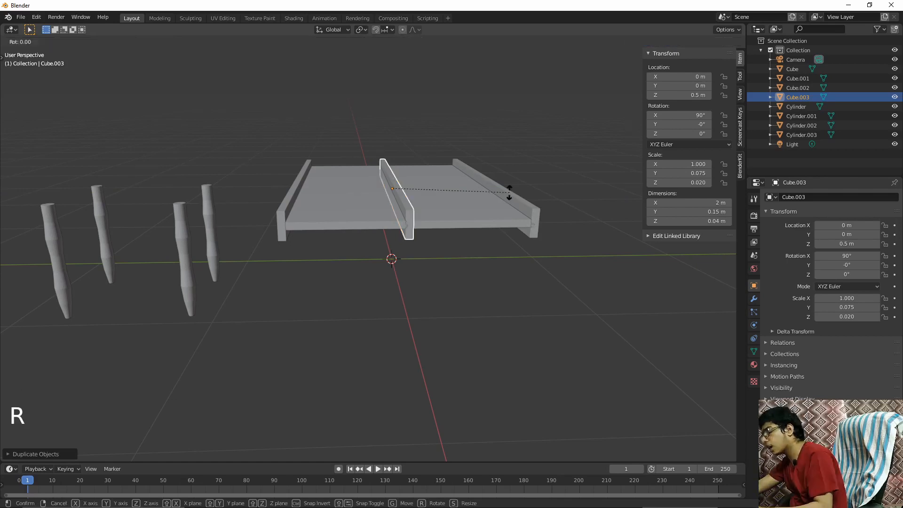
pyautogui.write('z')
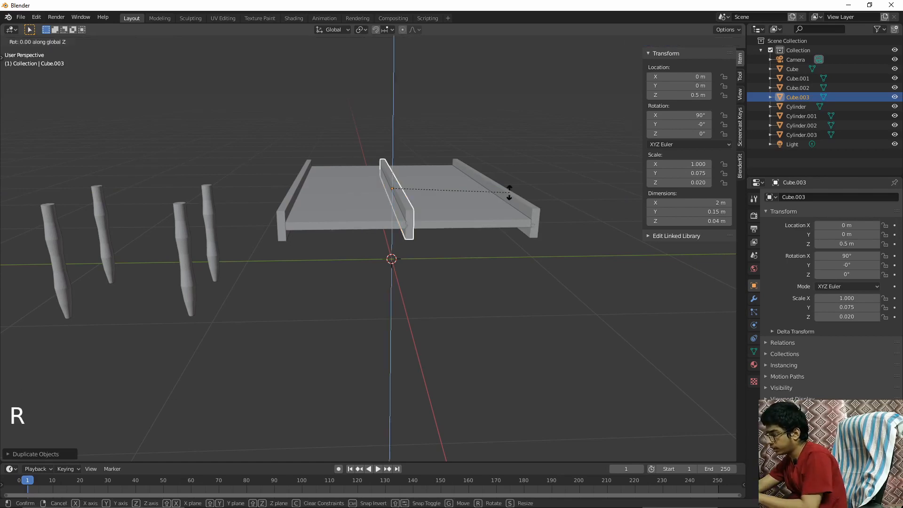
pyautogui.write('90')
pyautogui.press('Return')
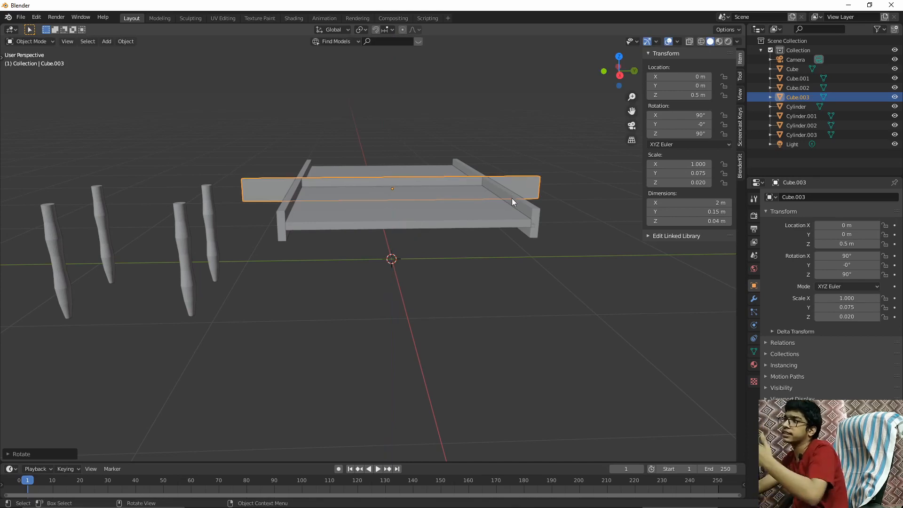
pyautogui.moveTo(518, 196); pyautogui.dragTo(403, 200, button='middle')
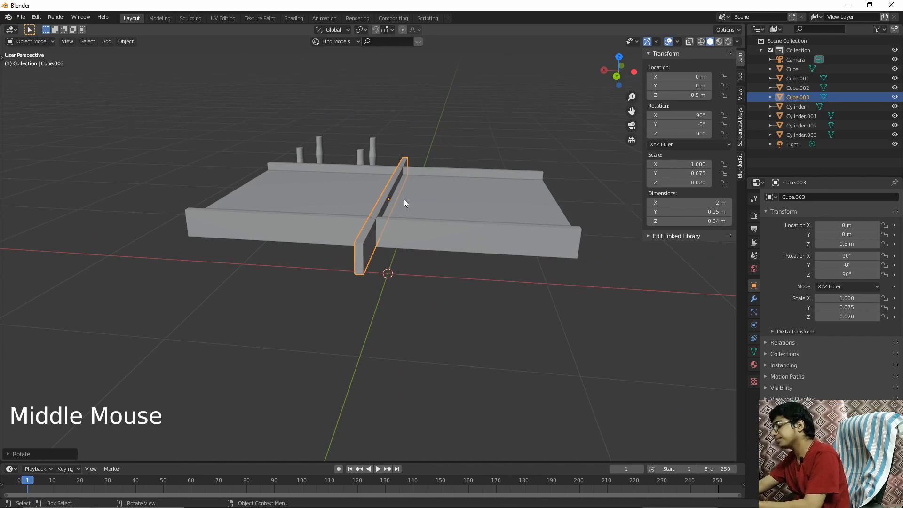
# Check the tabletop's dimensions in the top orthographic view and reselect the crosswise board.
pyautogui.press('KP_7')
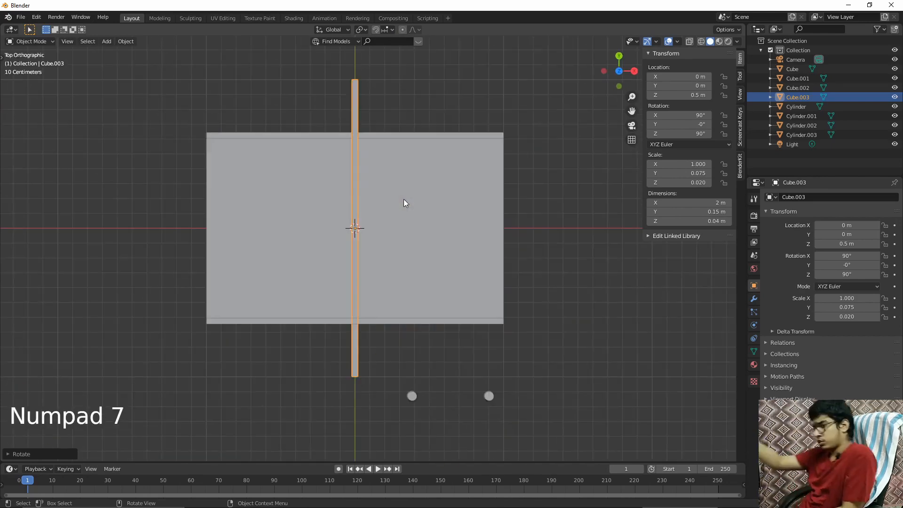
pyautogui.click(471, 244)
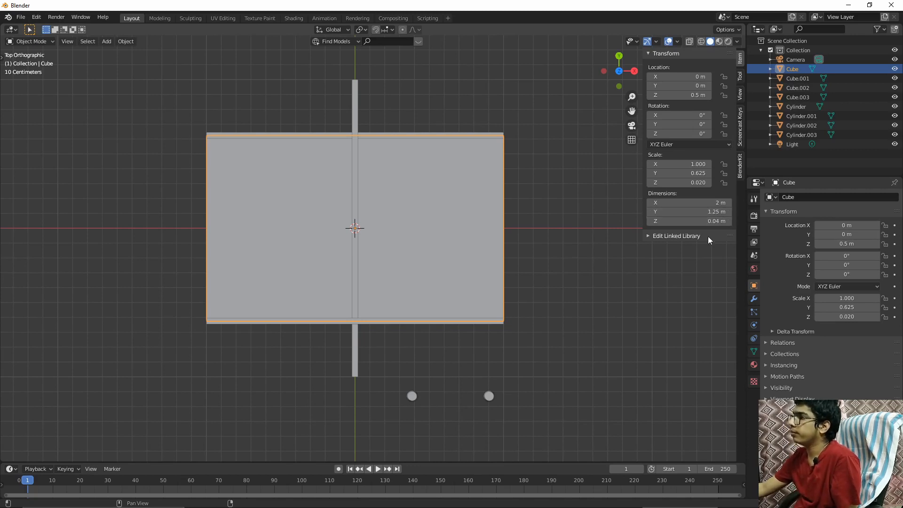
pyautogui.click(357, 96)
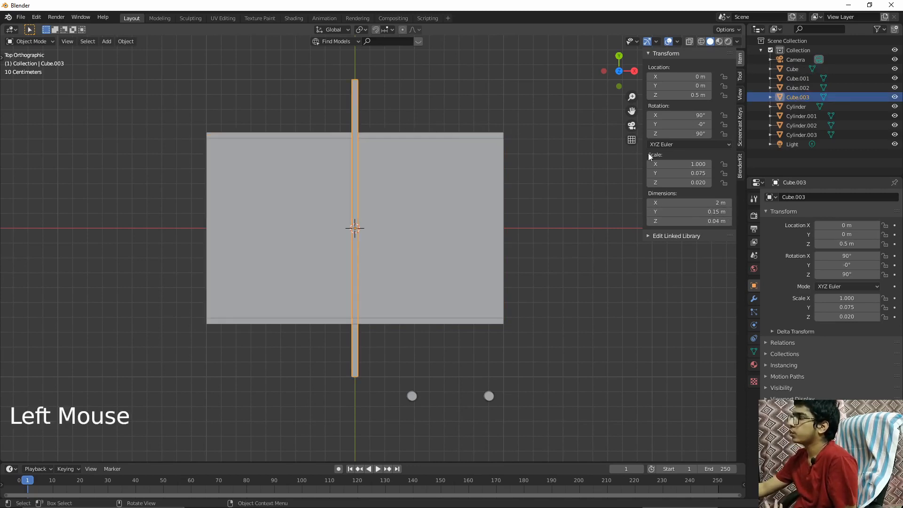
pyautogui.click(700, 202)
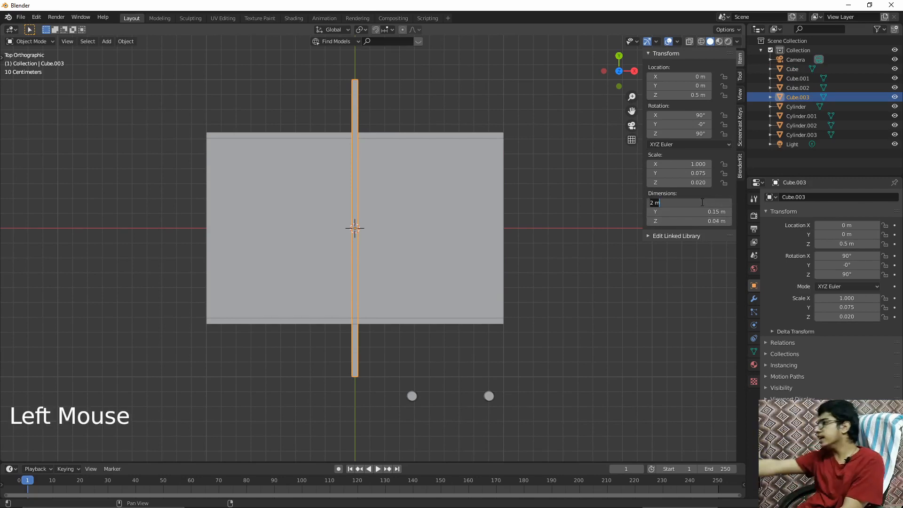
pyautogui.press('a')
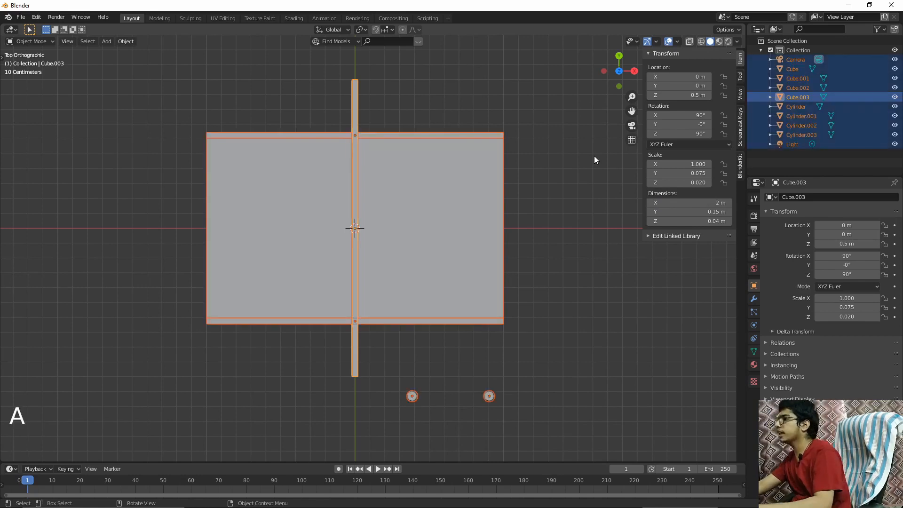
pyautogui.click(594, 156)
pyautogui.hotkey('ctrl', 'a')
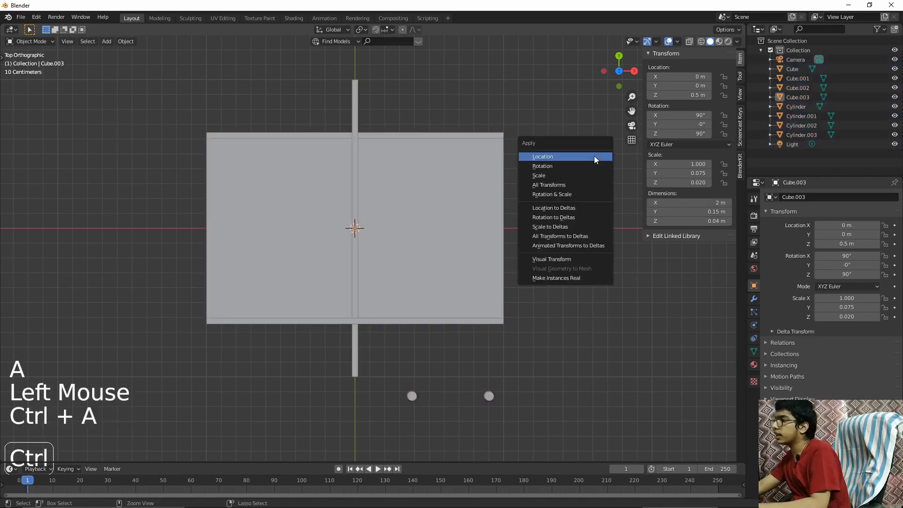
pyautogui.click(606, 187)
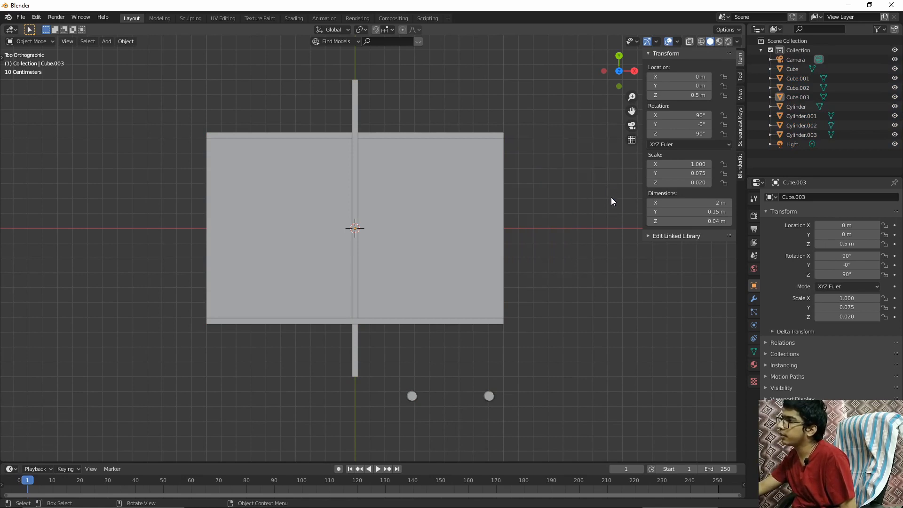
# Set the crosswise board's X dimension to 1.25 m to match the tabletop's width.
pyautogui.click(353, 86)
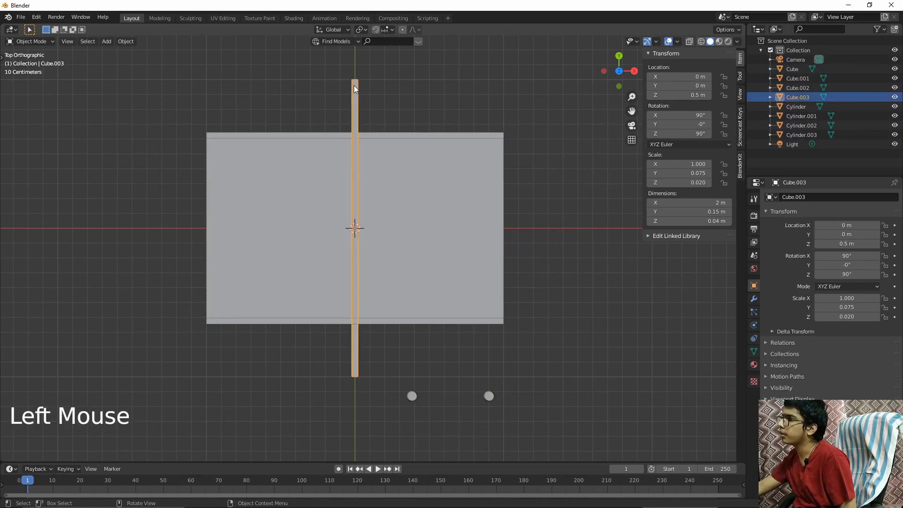
pyautogui.click(720, 202)
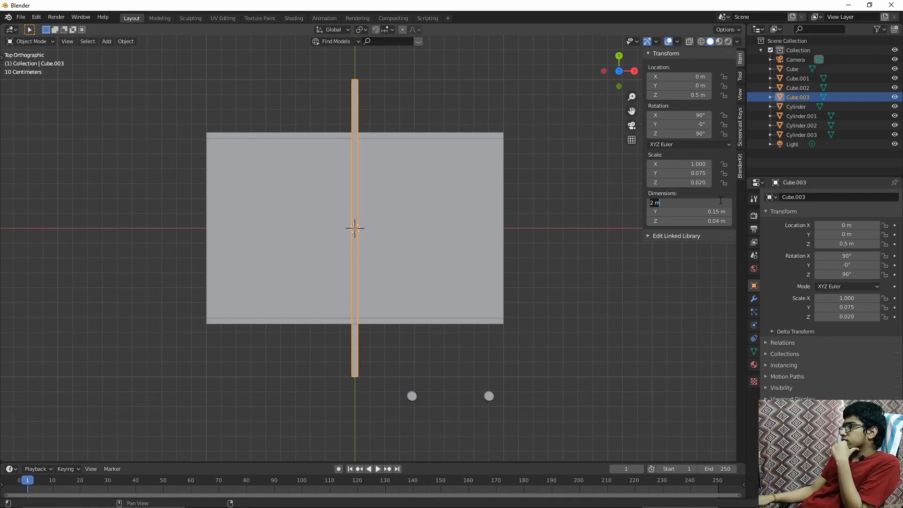
pyautogui.write('1.25')
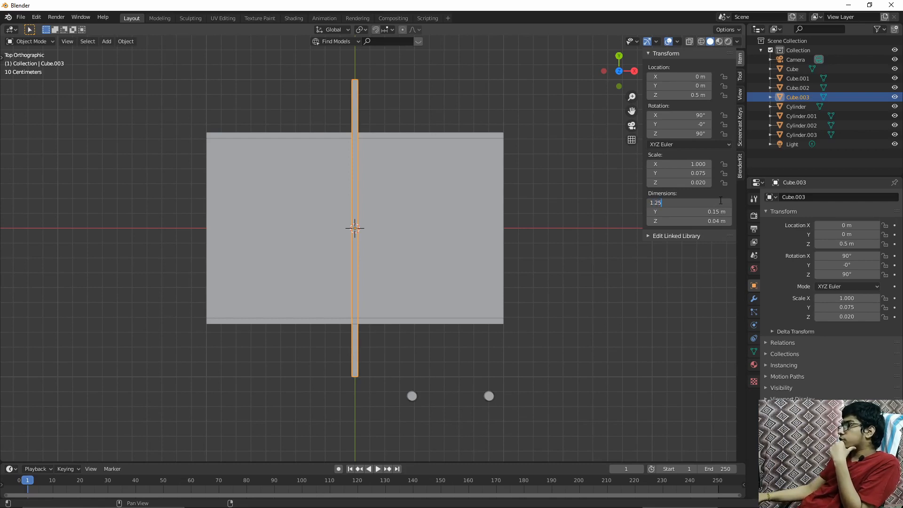
pyautogui.press('Return')
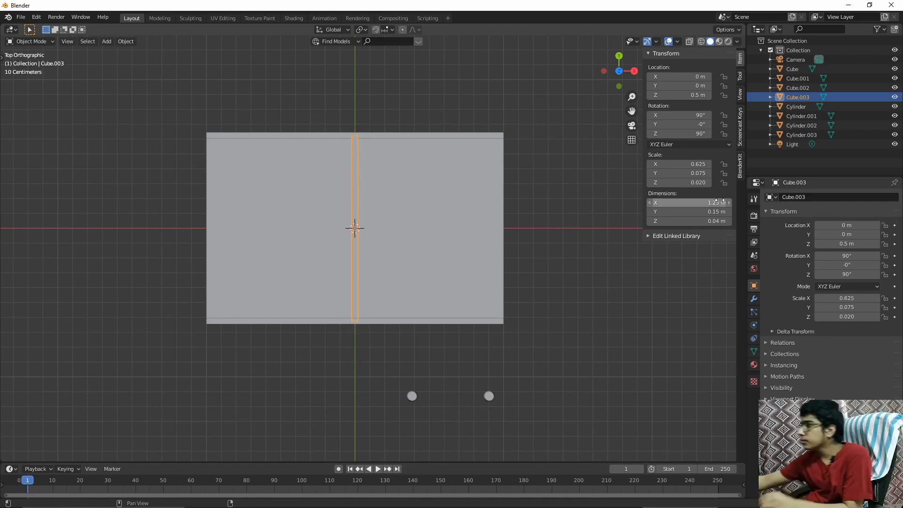
# Examine from above and below how the end of the crosswise board meets the long edge board.
pyautogui.scroll(7, 371, 280)
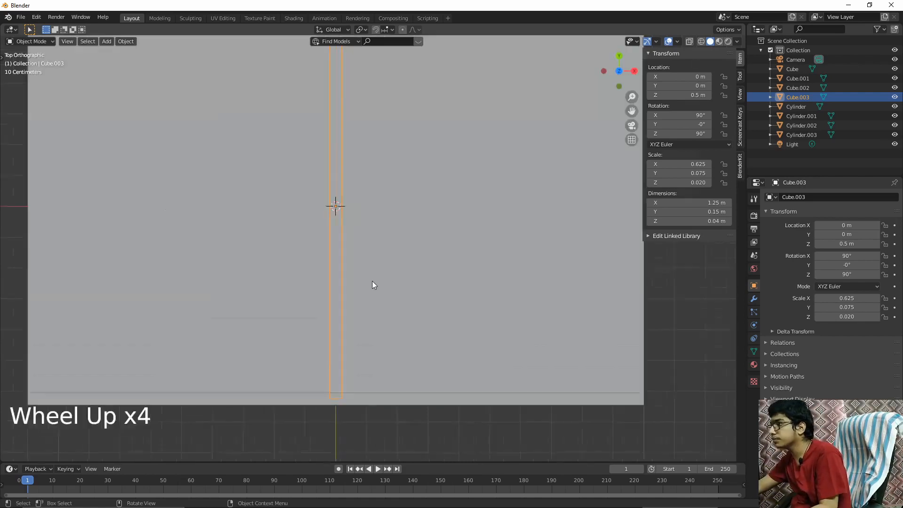
pyautogui.keyDown('ctrl'); pyautogui.scroll(-1, 372, 281); pyautogui.keyUp('ctrl')
pyautogui.scroll(-5, 371, 281)
pyautogui.moveTo(371, 281)
pyautogui.keyDown('ctrl'); pyautogui.mouseDown(button='middle')
pyautogui.moveTo(382, 186)
pyautogui.moveTo(371, 290)
pyautogui.mouseUp(button='middle'); pyautogui.keyUp('ctrl')
pyautogui.scroll(1, 366, 343)
pyautogui.moveTo(365, 342); pyautogui.dragTo(374, 205, button='middle')
pyautogui.keyDown('shift'); pyautogui.scroll(1, 373, 197); pyautogui.keyUp('shift')
pyautogui.scroll(1, 374, 198)
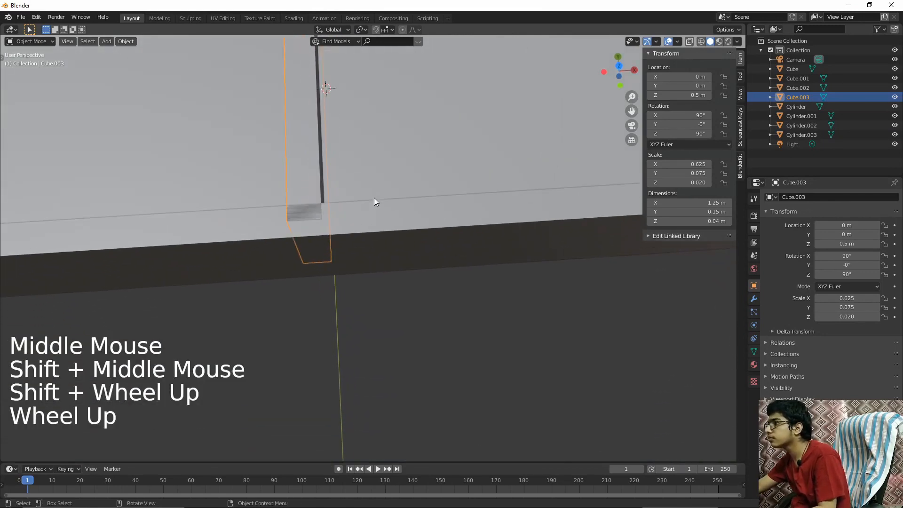
pyautogui.press('KP_7')
pyautogui.keyDown('shift'); pyautogui.moveTo(371, 274); pyautogui.dragTo(373, 230, button='middle'); pyautogui.keyUp('shift')
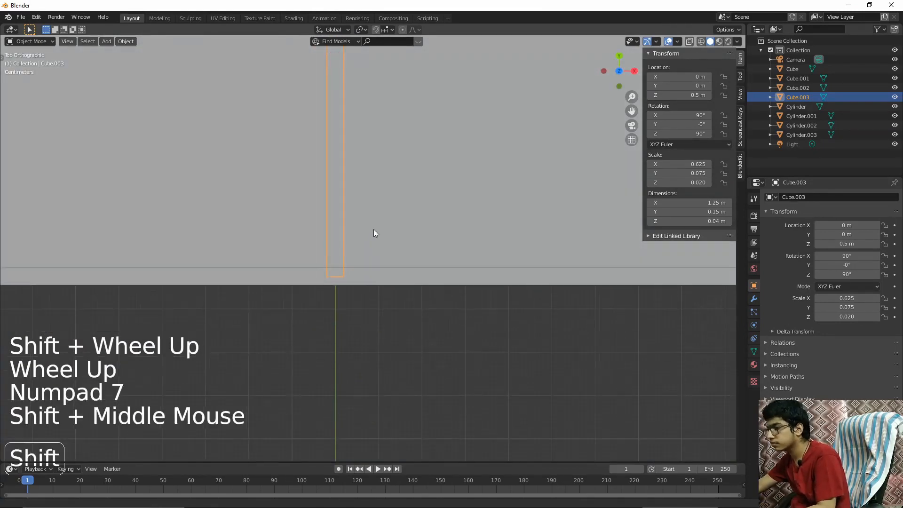
pyautogui.scroll(12, 388, 181)
pyautogui.scroll(-3, 346, 118)
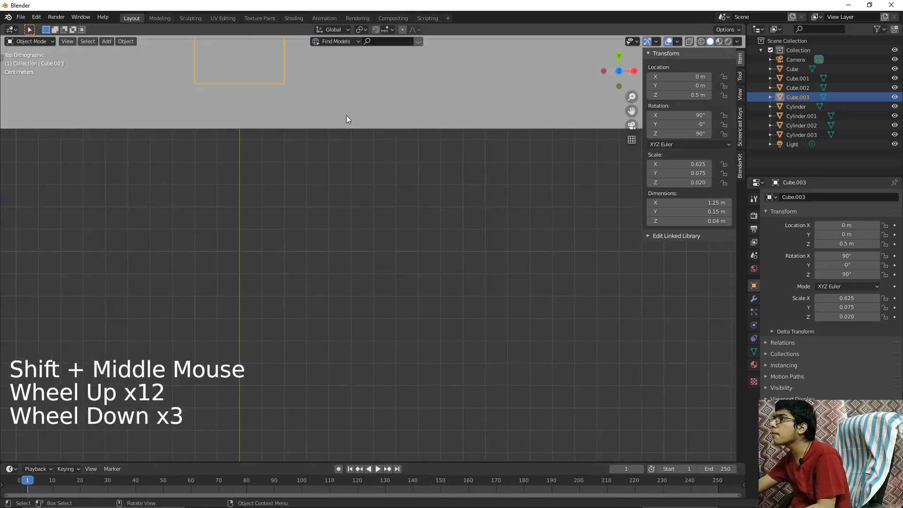
pyautogui.keyDown('shift'); pyautogui.moveTo(346, 118); pyautogui.dragTo(455, 301, button='middle'); pyautogui.keyUp('shift')
pyautogui.scroll(3, 413, 235)
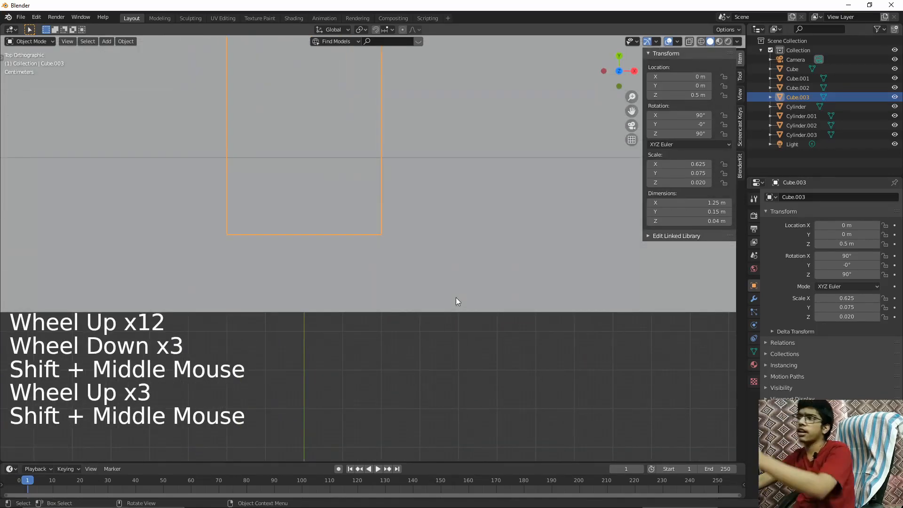
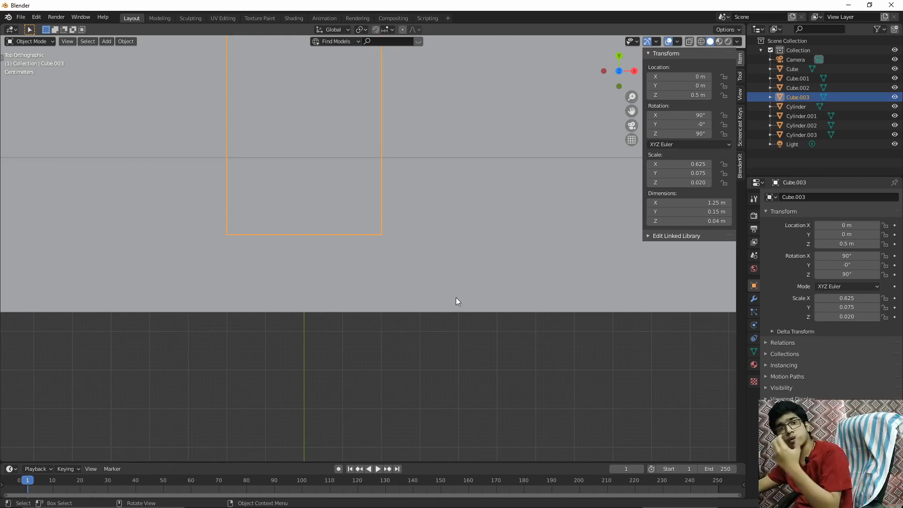
pyautogui.scroll(-20, 455, 230)
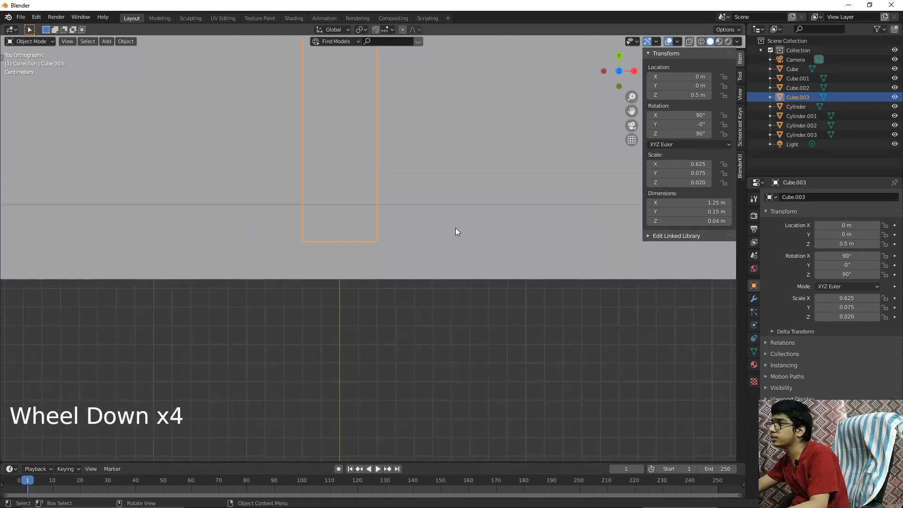
pyautogui.scroll(5, 455, 231)
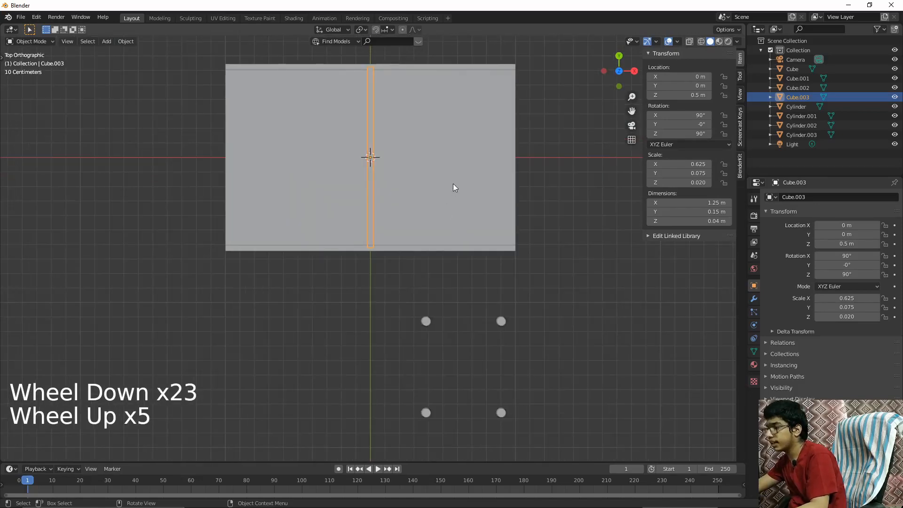
pyautogui.keyDown('shift'); pyautogui.moveTo(453, 184); pyautogui.dragTo(451, 251, button='middle'); pyautogui.keyUp('shift')
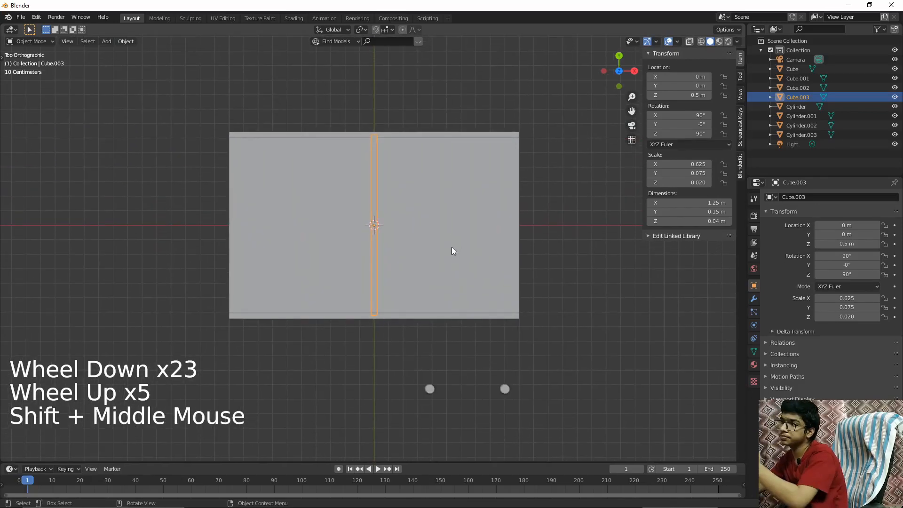
pyautogui.press('g')
pyautogui.press('x')
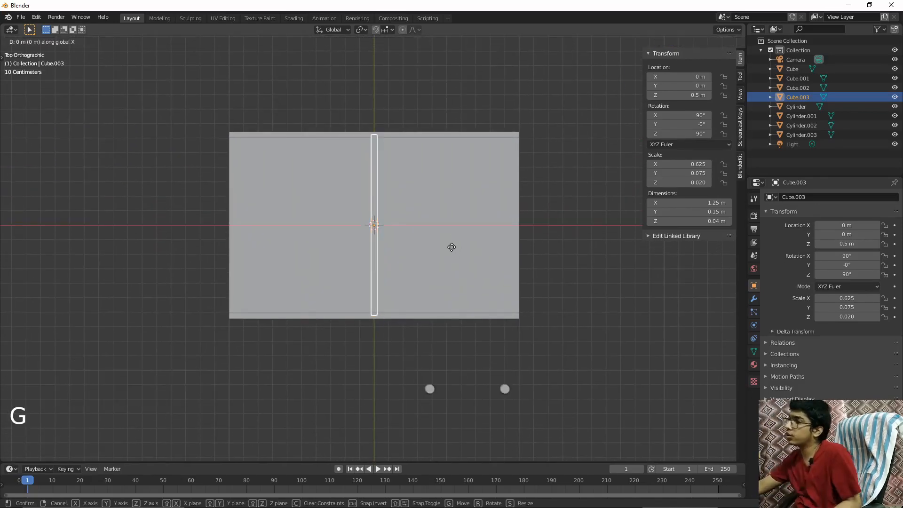
pyautogui.click(451, 247)
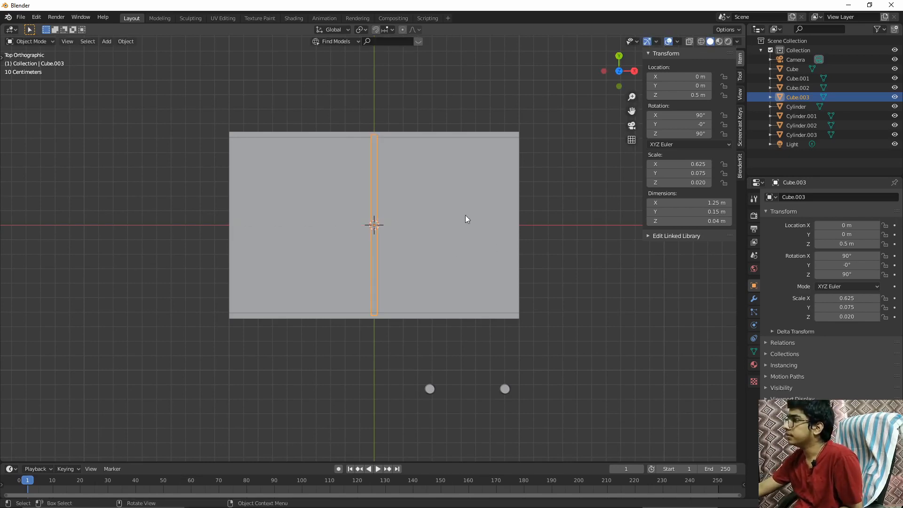
# Check the tabletop's length and move the crosswise board 1 m along X to the tabletop's short edge.
pyautogui.click(447, 213)
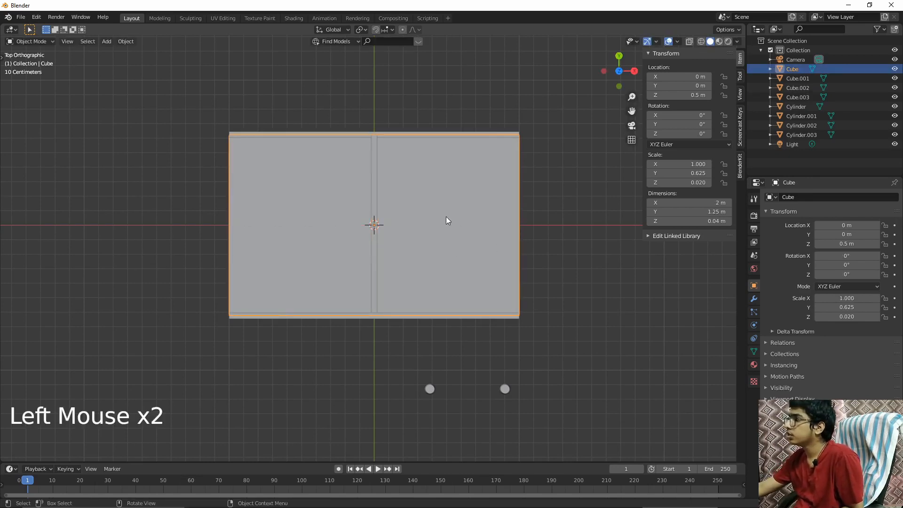
pyautogui.click(375, 236)
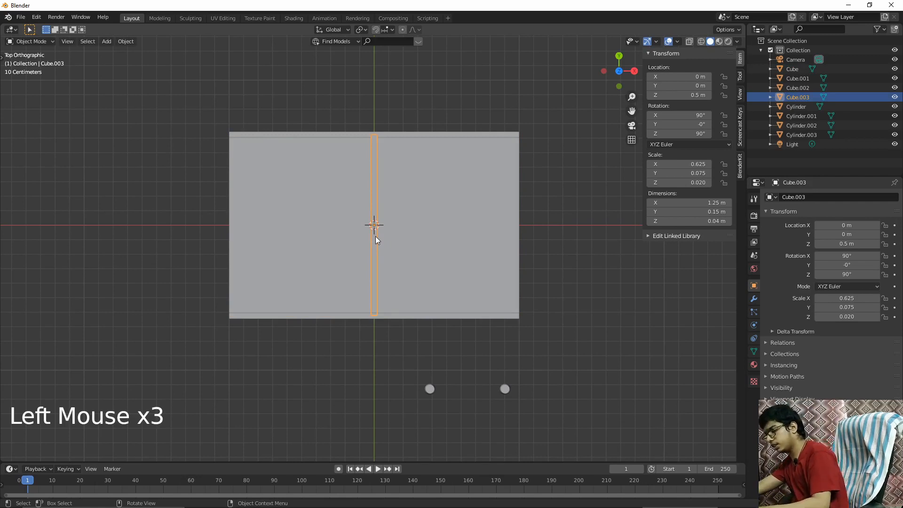
pyautogui.press('g')
pyautogui.press('x')
pyautogui.press('1')
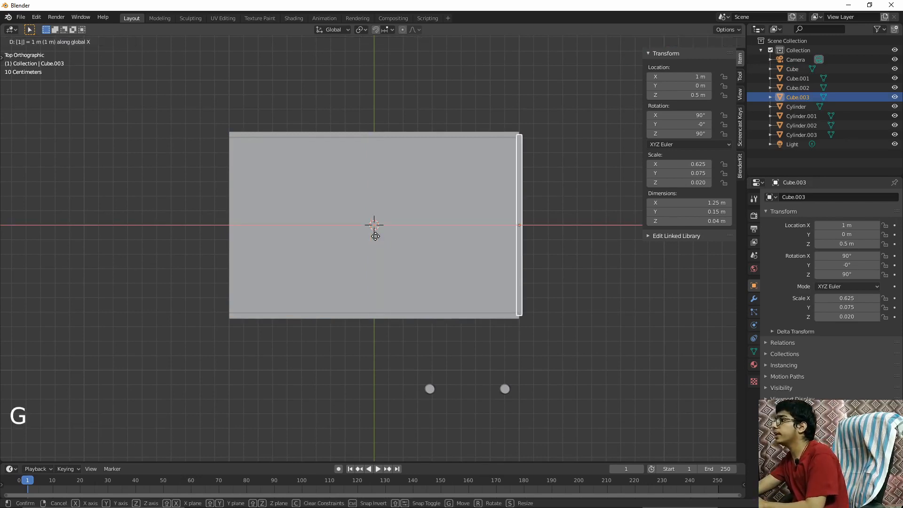
pyautogui.press('Return')
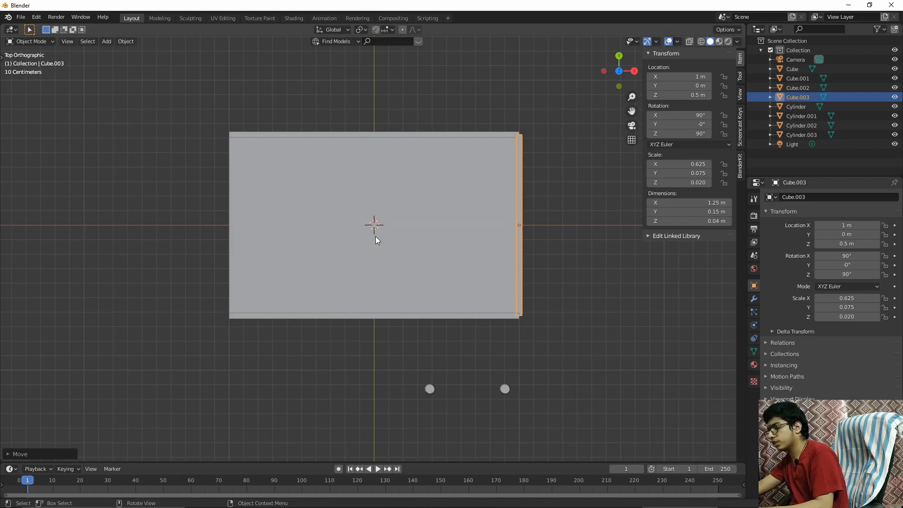
# Duplicate the short-edge board and place the copy -2 m along X at the opposite short edge.
pyautogui.hotkey('shift', 'd')
pyautogui.write('x')
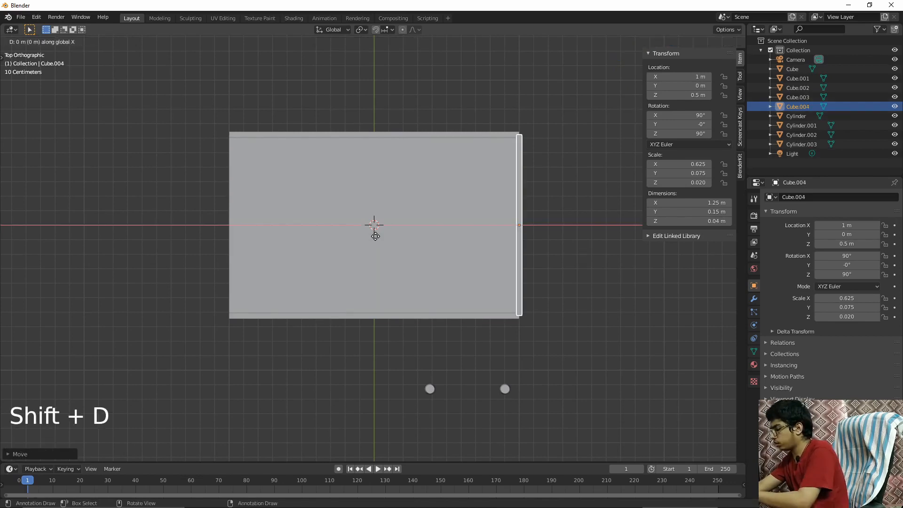
pyautogui.write('-2')
pyautogui.press('Return')
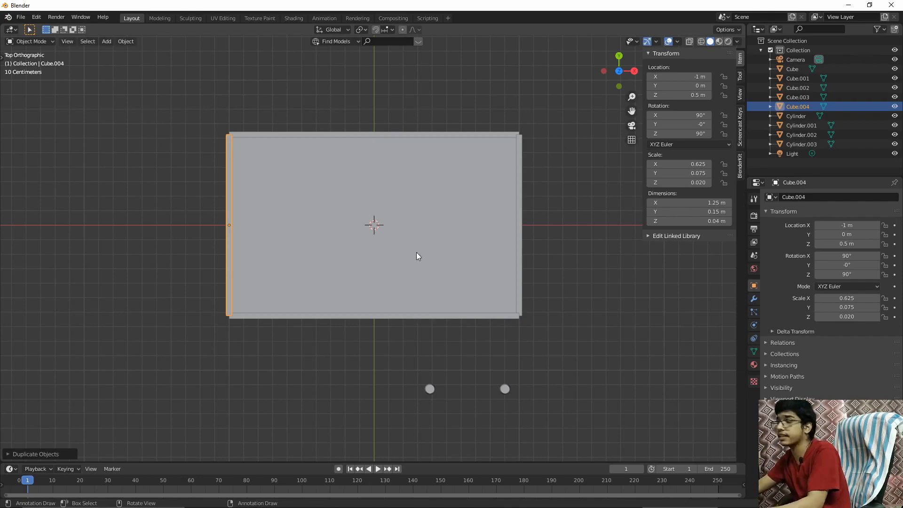
# Inspect the four edge boards and their corner joints from above and below the tabletop.
pyautogui.scroll(2, 446, 278)
pyautogui.scroll(-2, 447, 279)
pyautogui.scroll(4, 446, 279)
pyautogui.scroll(-1, 447, 278)
pyautogui.moveTo(446, 278); pyautogui.dragTo(379, 202, button='middle')
pyautogui.scroll(2, 556, 310)
pyautogui.moveTo(556, 309); pyautogui.dragTo(517, 214, button='middle')
pyautogui.scroll(-4, 518, 282)
pyautogui.keyDown('shift'); pyautogui.moveTo(502, 127); pyautogui.dragTo(526, 211, button='middle'); pyautogui.keyUp('shift')
pyautogui.scroll(4, 410, 118)
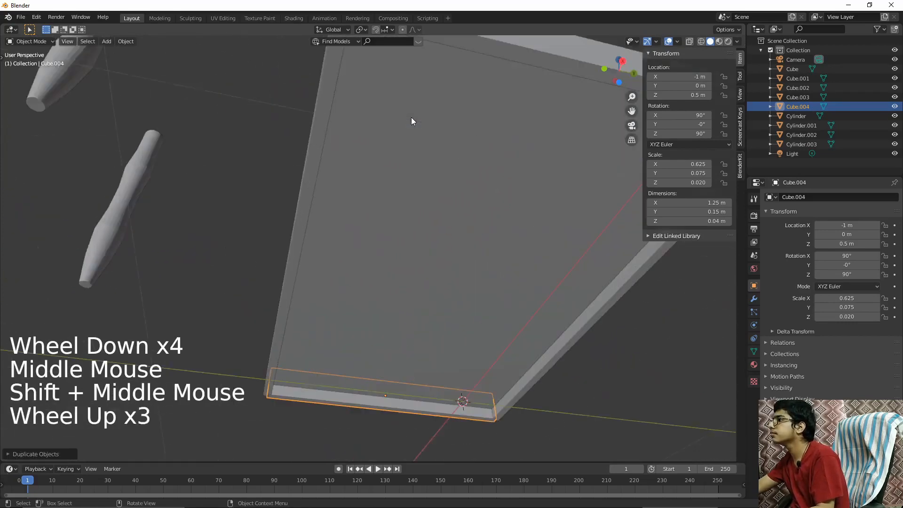
pyautogui.keyDown('shift'); pyautogui.moveTo(408, 117); pyautogui.dragTo(392, 285, button='middle'); pyautogui.keyUp('shift')
# Try to bring up the snap options for the leg nearest the world origin.
pyautogui.click(146, 315)
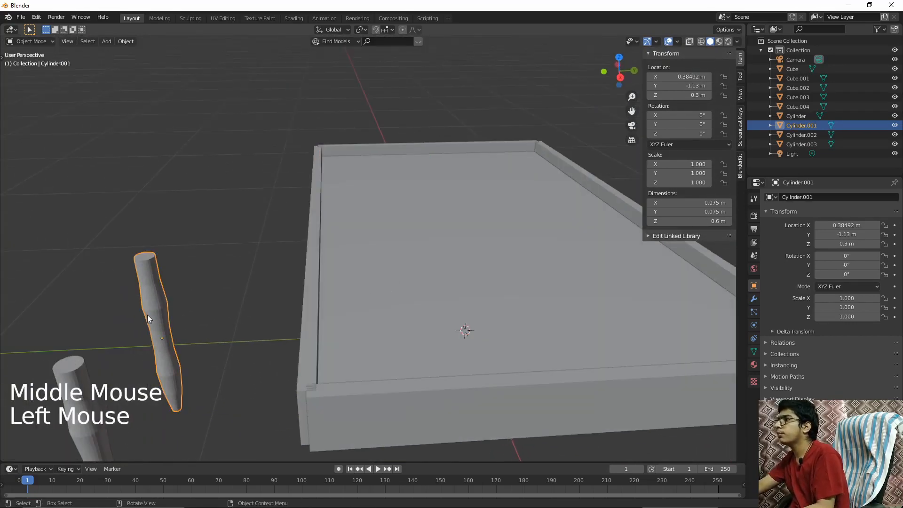
pyautogui.scroll(-6, 371, 319)
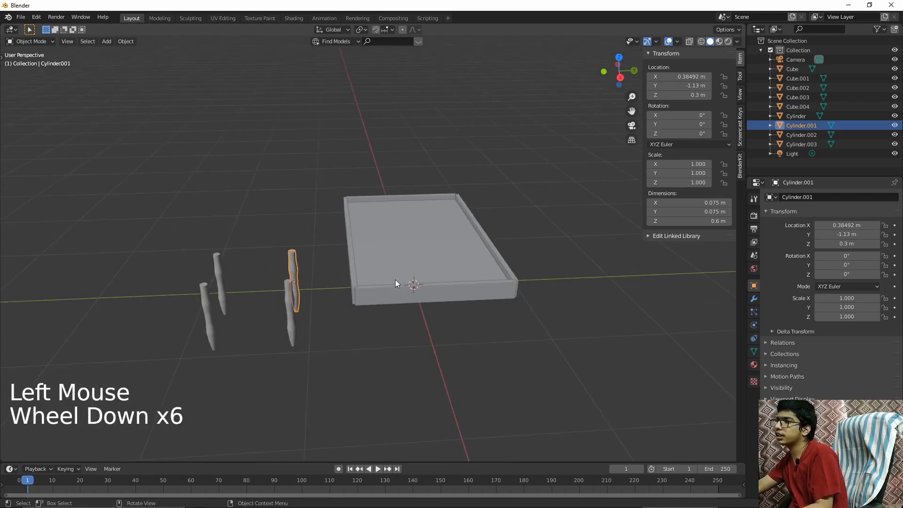
pyautogui.scroll(-4, 396, 277)
pyautogui.press('KP_7')
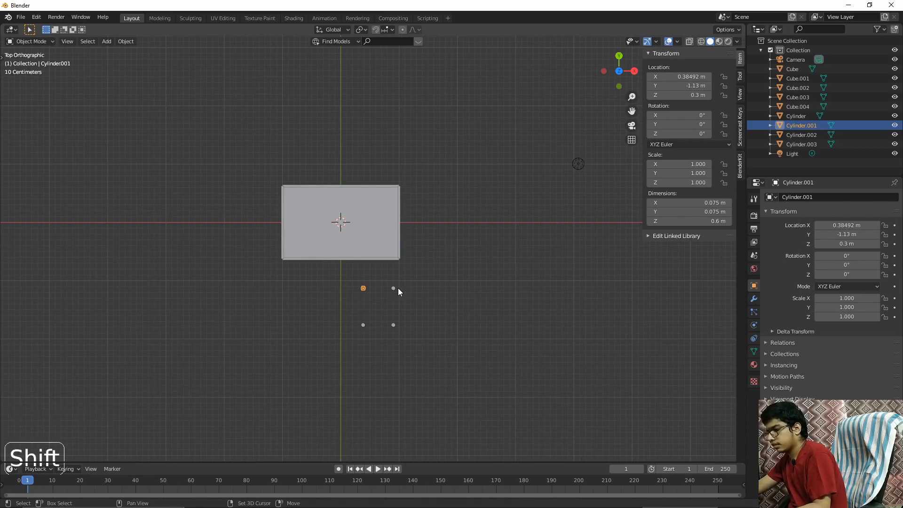
pyautogui.hotkey('shift', 's')
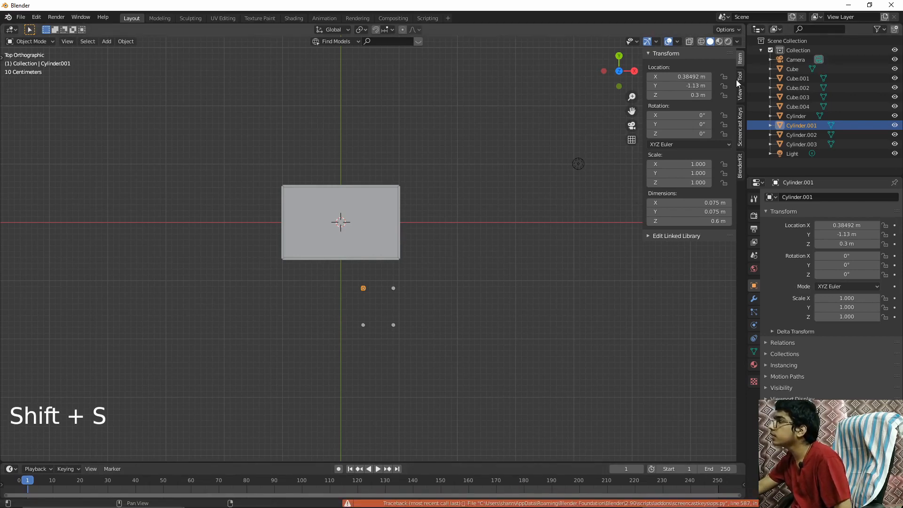
# Re-enable the Screencast Keys overlay and return to the object's transform values.
pyautogui.click(740, 128)
pyautogui.click(655, 54)
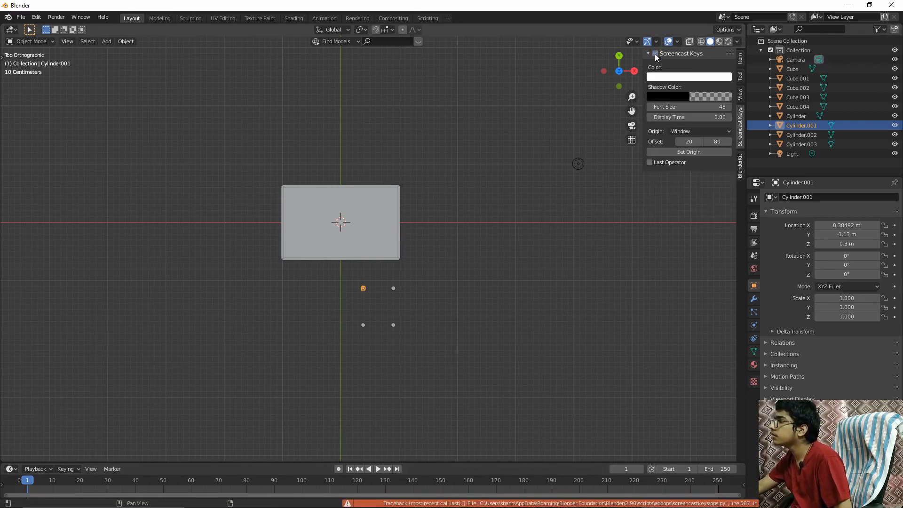
pyautogui.click(734, 61)
pyautogui.click(548, 291)
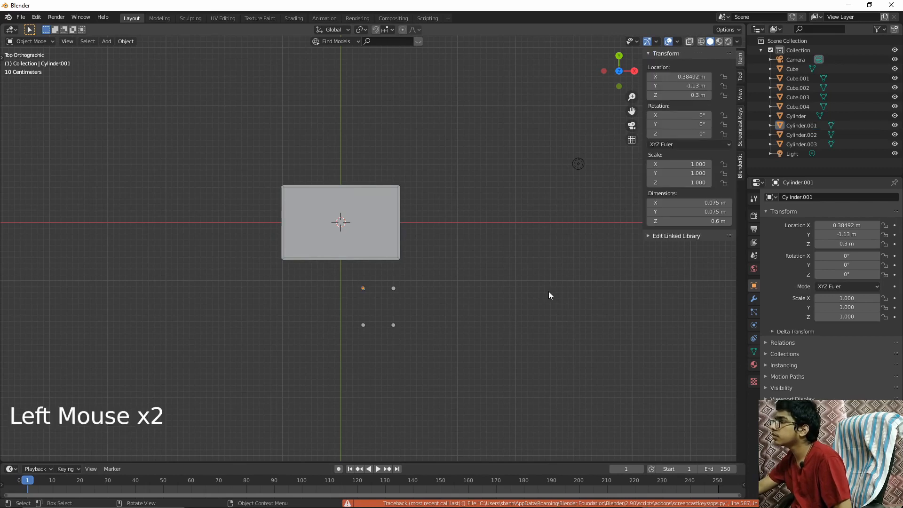
# Try to snap the leg nearest the world origin to the 3D cursor while looking from above.
pyautogui.hotkey('shift', 's')
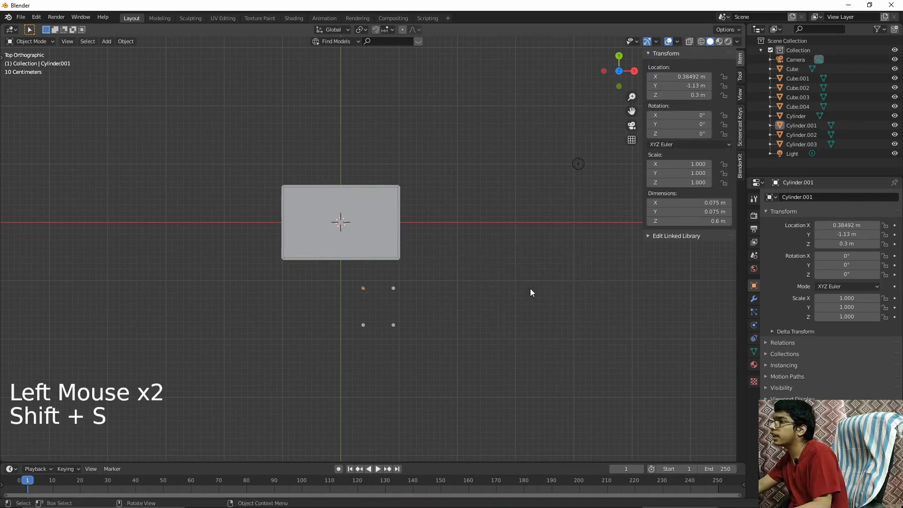
pyautogui.hotkey('shift', 's')
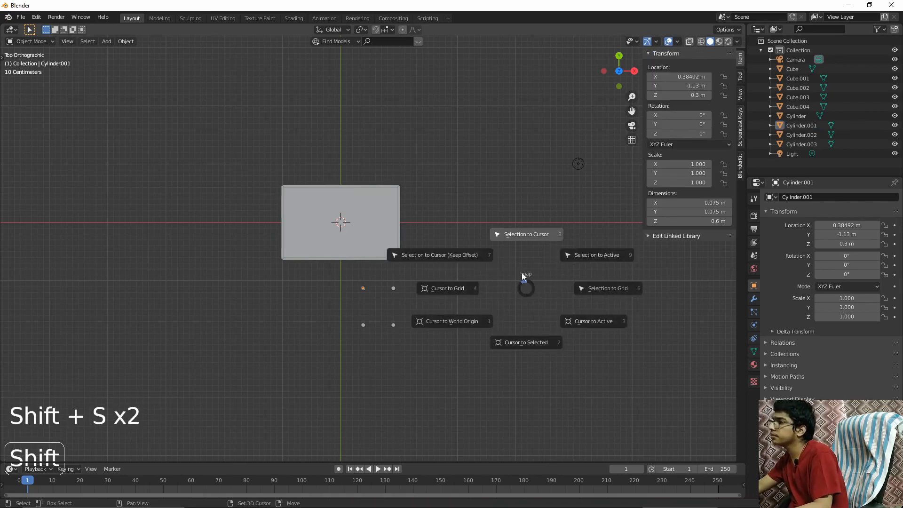
pyautogui.click(525, 237)
pyautogui.hotkey('shift', 's')
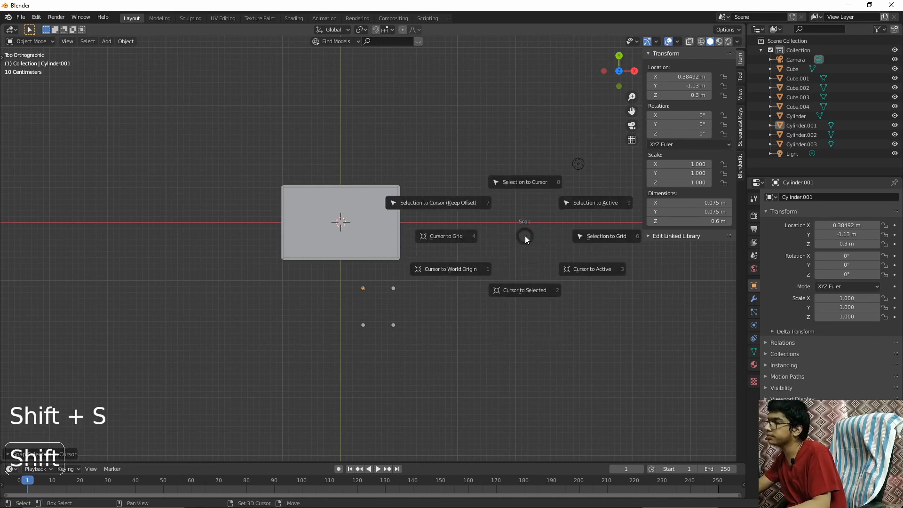
pyautogui.click(527, 197)
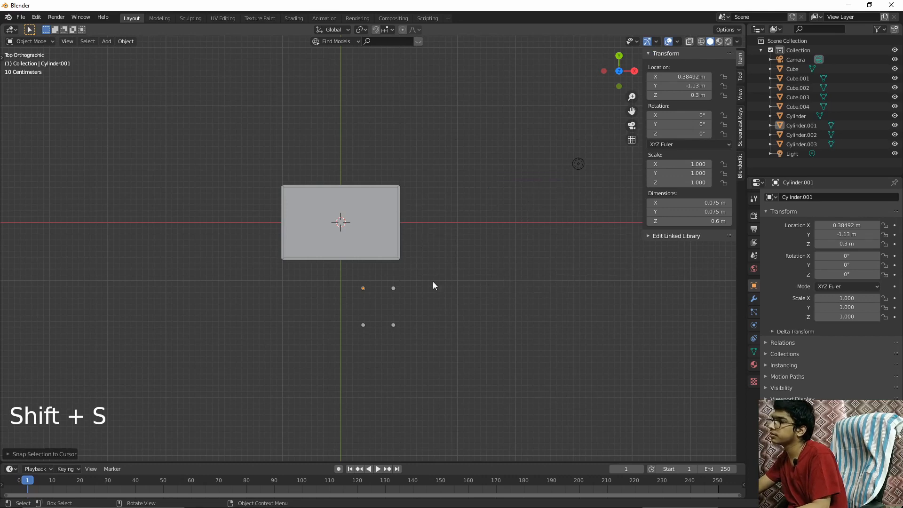
pyautogui.click(364, 288)
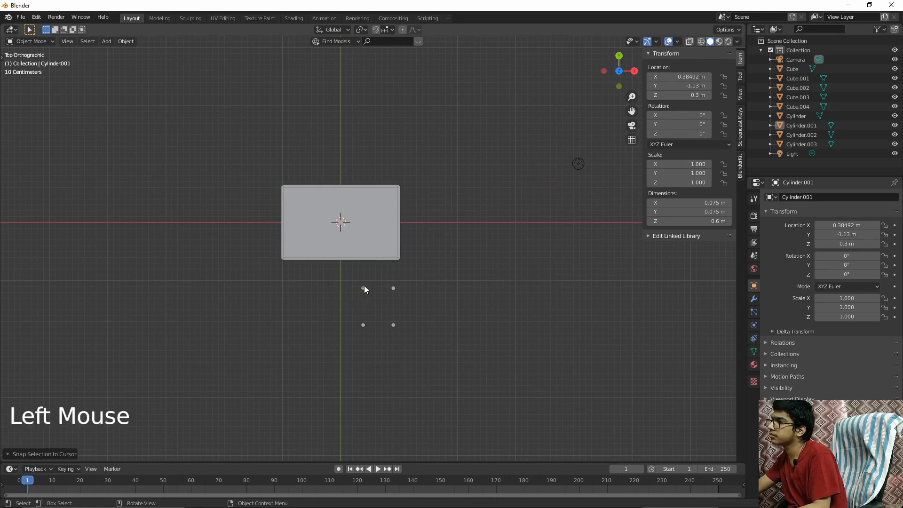
pyautogui.tripleClick(377, 312)
pyautogui.click(459, 294)
# Select the leg nearest the world origin, snap it to the 3D cursor, and undo the snap.
pyautogui.moveTo(458, 293); pyautogui.dragTo(388, 278, button='middle')
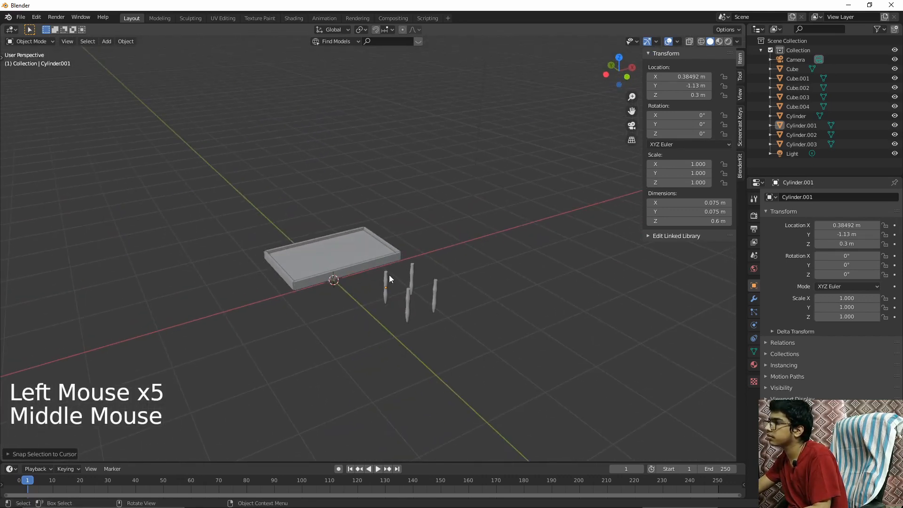
pyautogui.click(388, 274)
pyautogui.hotkey('shift', 's')
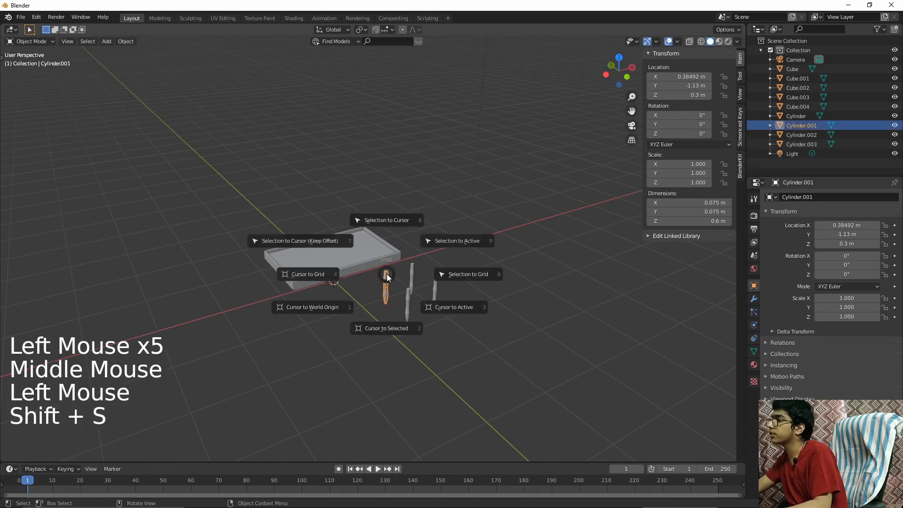
pyautogui.click(389, 224)
pyautogui.moveTo(371, 269); pyautogui.dragTo(170, 229, button='middle')
pyautogui.scroll(4, 449, 296)
pyautogui.press('KP_3')
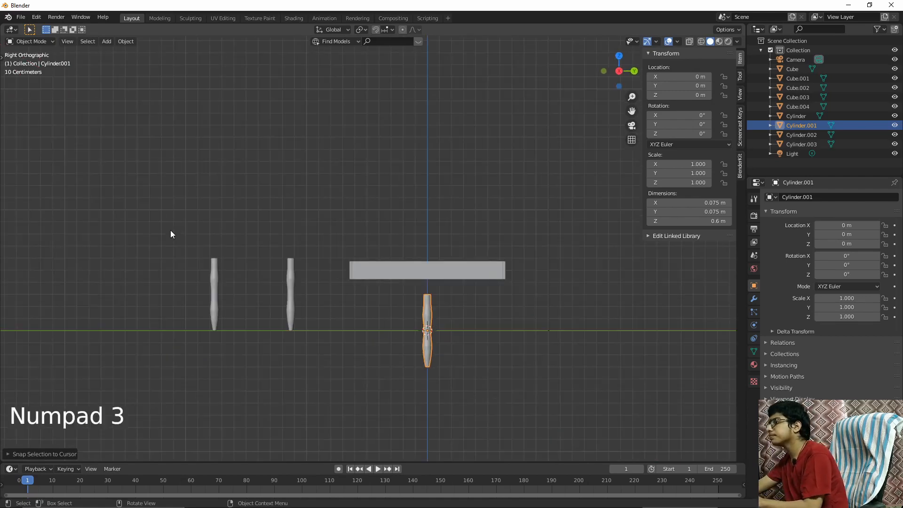
pyautogui.scroll(5, 472, 310)
pyautogui.keyDown('shift'); pyautogui.moveTo(461, 318); pyautogui.dragTo(198, 149, button='middle'); pyautogui.keyUp('shift')
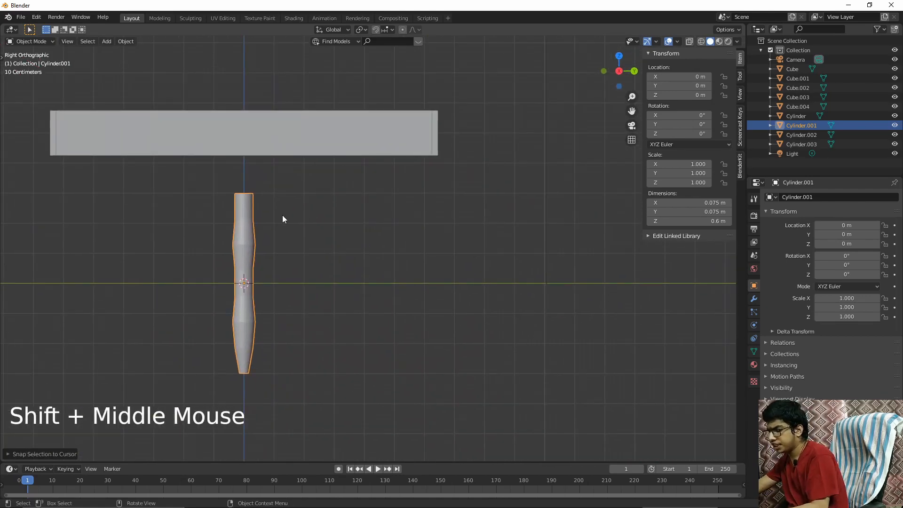
pyautogui.hotkey('ctrl', 'z')
# Examine the legs and the tabletop slab from the side, below and above, including the slab's location and dimensions.
pyautogui.scroll(-11, 283, 216)
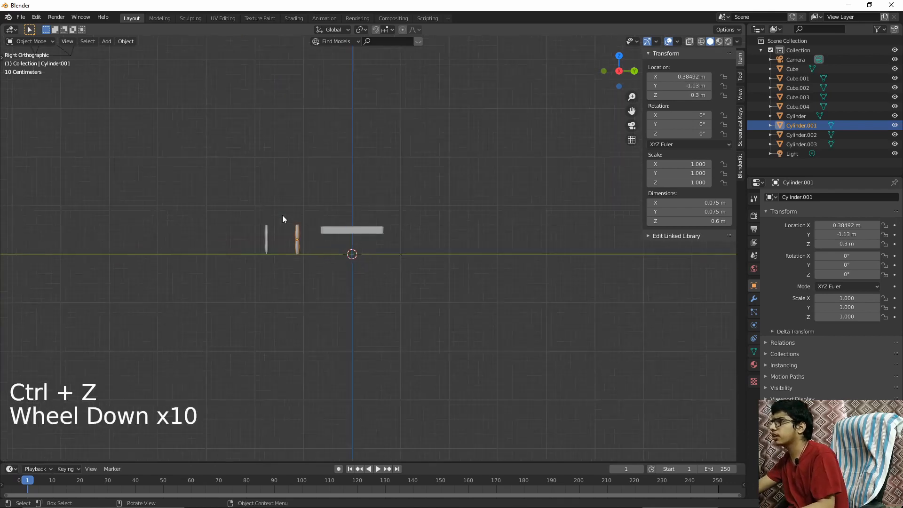
pyautogui.scroll(2, 282, 216)
pyautogui.scroll(-1, 282, 215)
pyautogui.moveTo(282, 216); pyautogui.dragTo(393, 247, button='middle')
pyautogui.click(350, 245)
pyautogui.moveTo(469, 257); pyautogui.dragTo(399, 190, button='middle')
pyautogui.scroll(5, 399, 221)
pyautogui.scroll(3, 400, 224)
pyautogui.click(430, 228)
pyautogui.moveTo(430, 228)
pyautogui.mouseDown(button='middle')
pyautogui.moveTo(444, 258)
pyautogui.moveTo(424, 243)
pyautogui.mouseUp(button='middle')
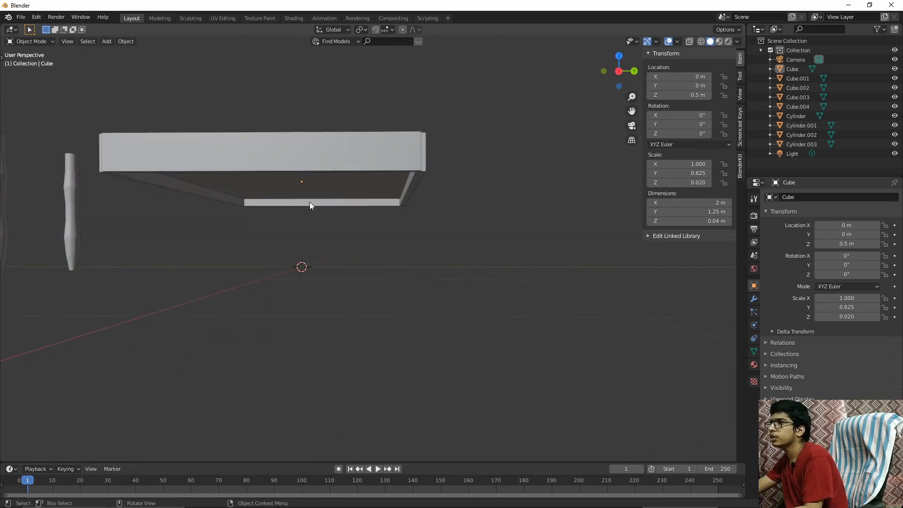
pyautogui.moveTo(288, 194); pyautogui.dragTo(388, 346, button='middle')
pyautogui.scroll(-4, 358, 160)
# Snap the leg nearest the tabletop's centre to the 3D cursor at the world origin and check its position from the side and below.
pyautogui.click(381, 348)
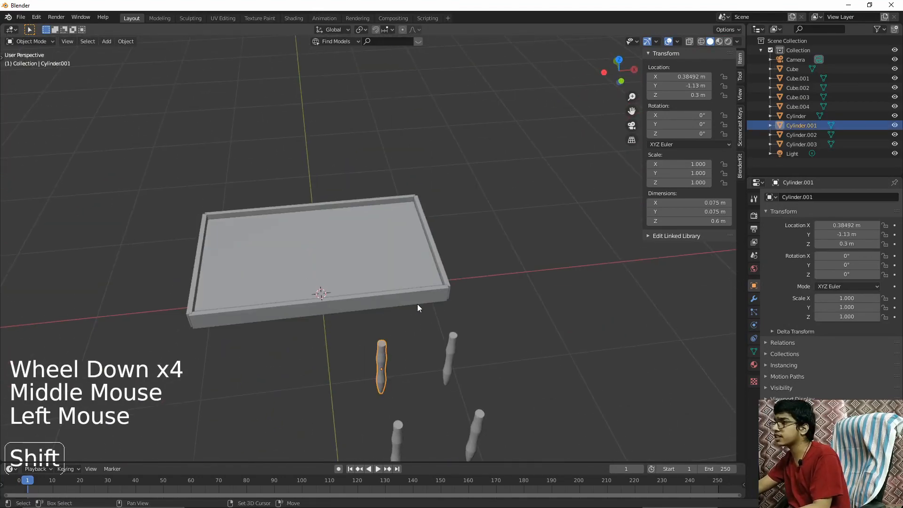
pyautogui.hotkey('shift', 's')
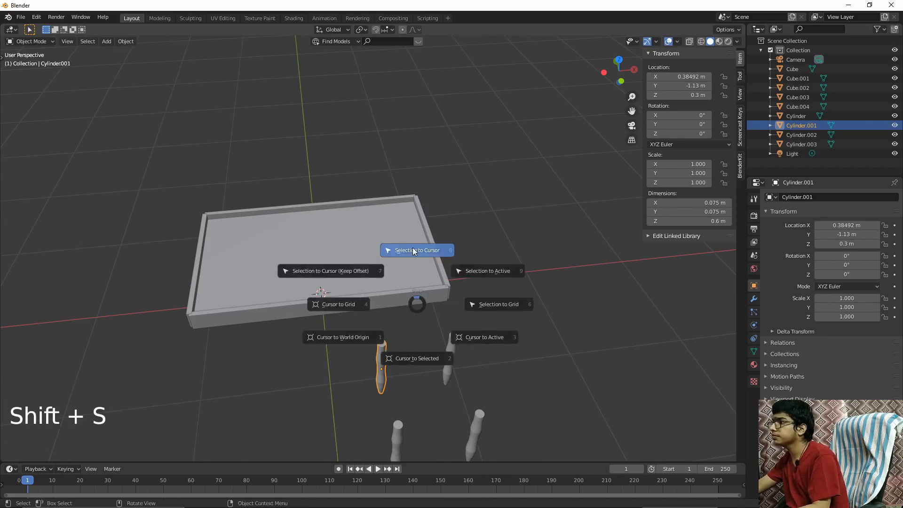
pyautogui.click(413, 247)
pyautogui.moveTo(433, 277); pyautogui.dragTo(344, 244, button='middle')
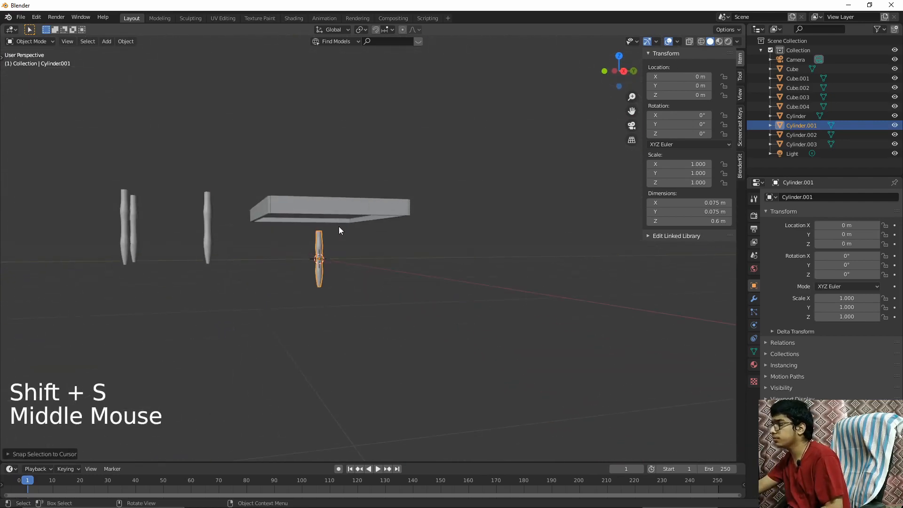
pyautogui.press('KP_3')
pyautogui.scroll(4, 382, 265)
pyautogui.scroll(2, 309, 262)
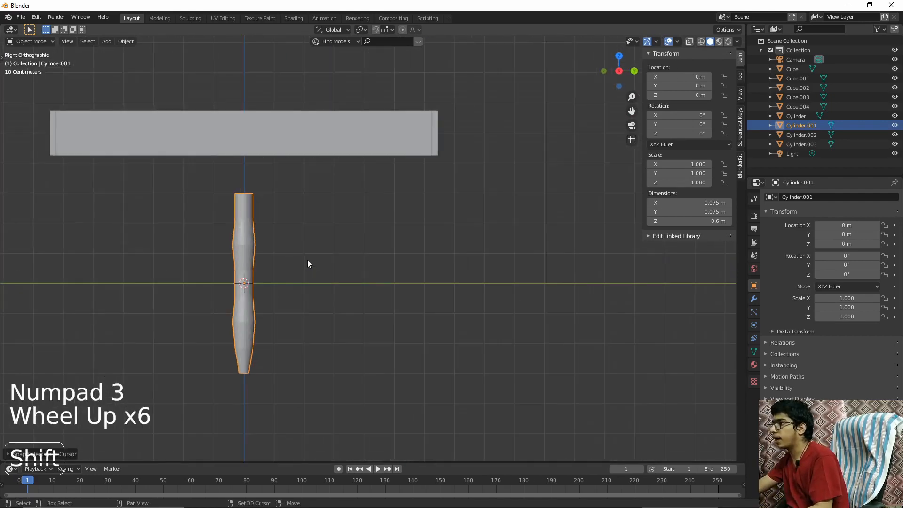
pyautogui.keyDown('shift'); pyautogui.moveTo(307, 260); pyautogui.dragTo(412, 201, button='middle'); pyautogui.keyUp('shift')
pyautogui.scroll(4, 452, 311)
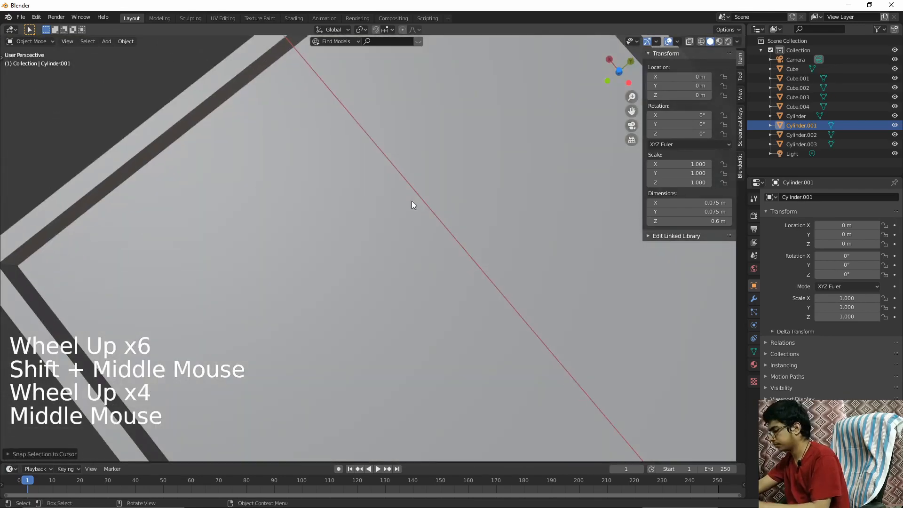
pyautogui.press('KP_7')
pyautogui.press('KP_9')
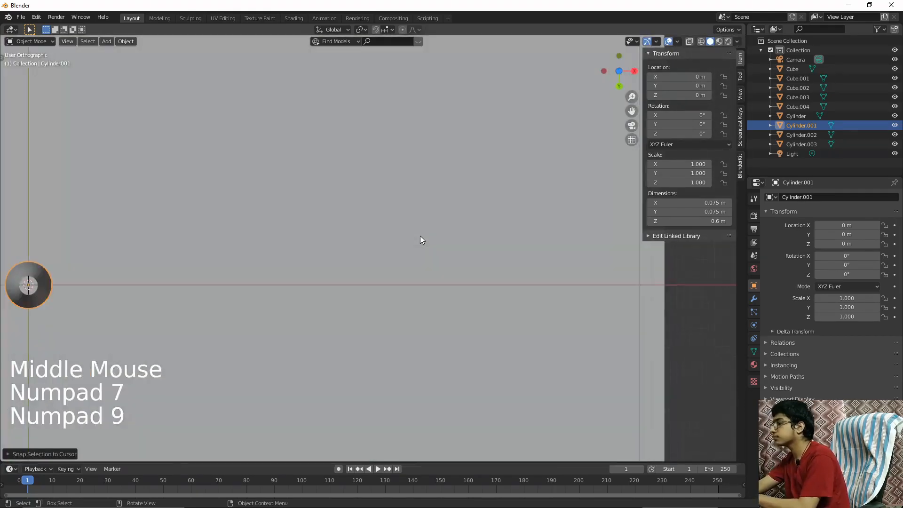
# Raise the centred leg 0.3 m along Z so that its foot stands on the ground plane.
pyautogui.press('KP_3')
pyautogui.scroll(-4, 420, 235)
pyautogui.keyDown('shift'); pyautogui.moveTo(421, 243); pyautogui.dragTo(422, 238, button='middle'); pyautogui.keyUp('shift')
pyautogui.keyDown('shift'); pyautogui.scroll(-1, 409, 240); pyautogui.keyUp('shift')
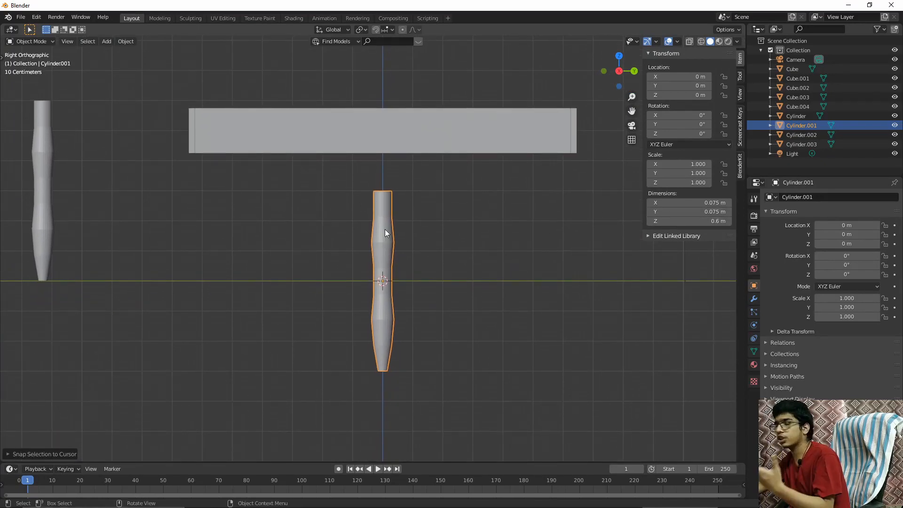
pyautogui.press('g')
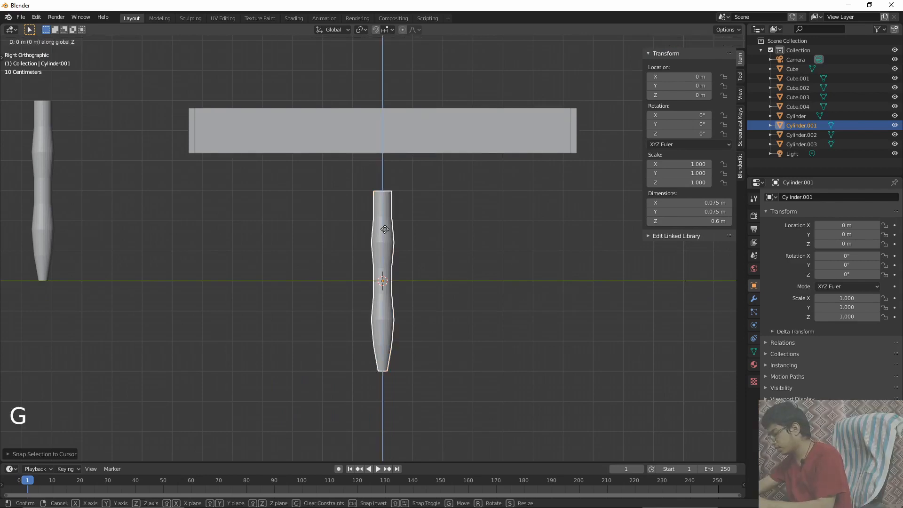
pyautogui.press('z')
pyautogui.click(384, 139)
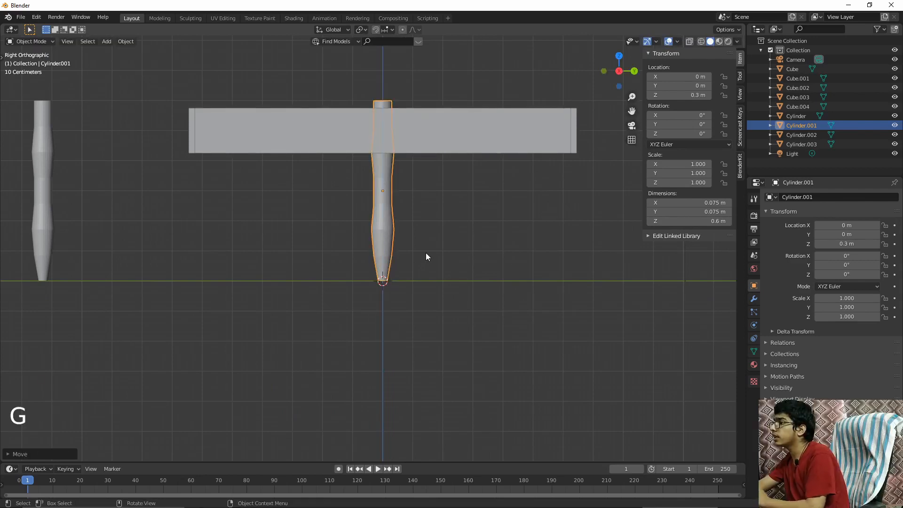
pyautogui.press('g')
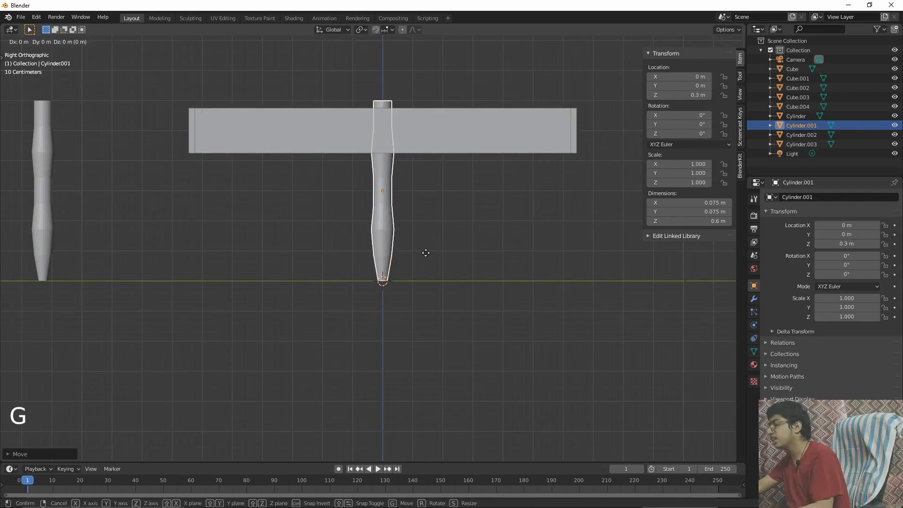
pyautogui.press('y')
pyautogui.rightClick(425, 252)
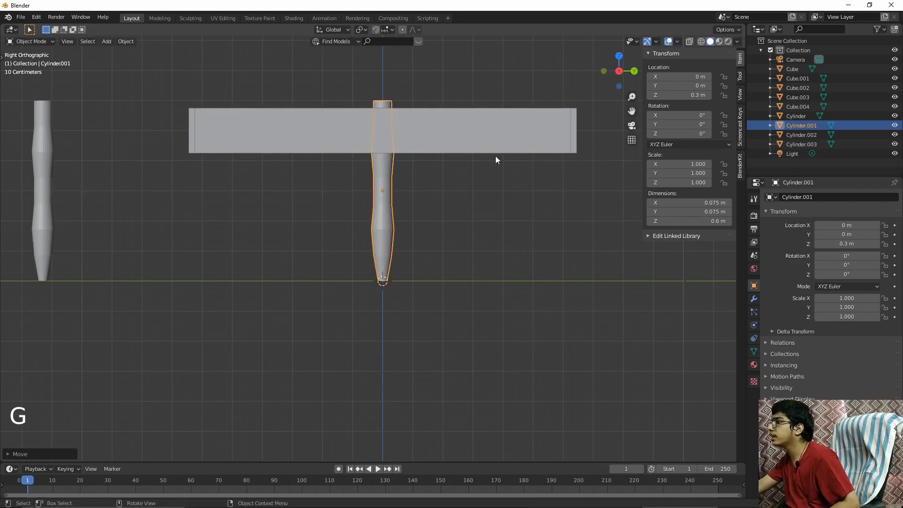
# Check the tabletop's width and move the centred leg 0.625 m along Y to the tabletop's long edge.
pyautogui.moveTo(513, 111); pyautogui.dragTo(511, 95, button='middle')
pyautogui.click(464, 126)
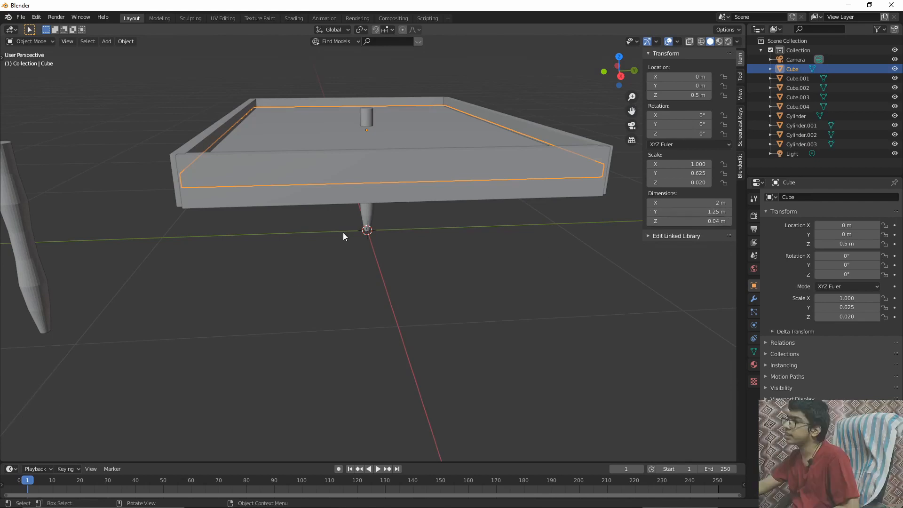
pyautogui.click(366, 214)
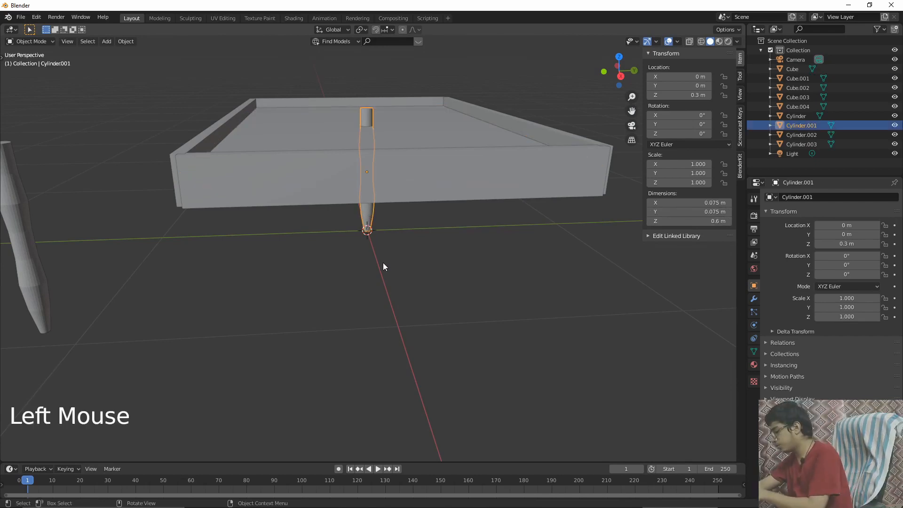
pyautogui.press('KP_3')
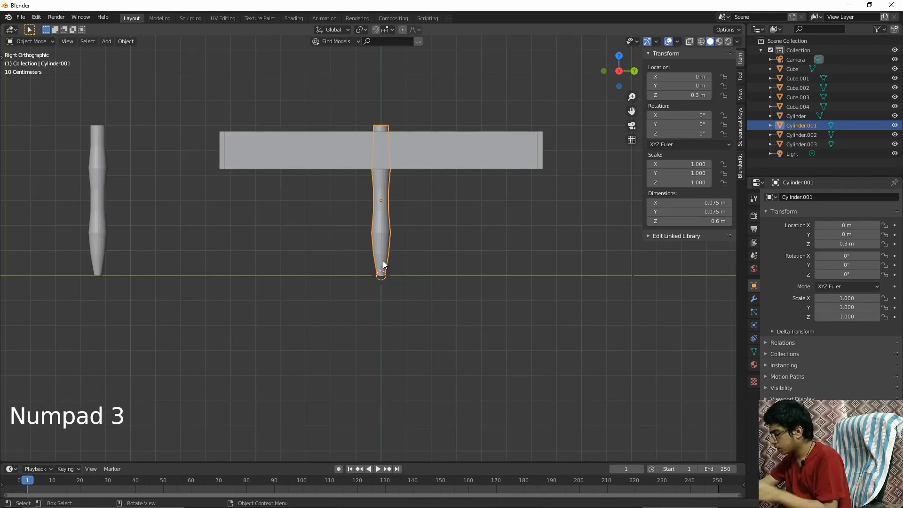
pyautogui.press('g')
pyautogui.press('y')
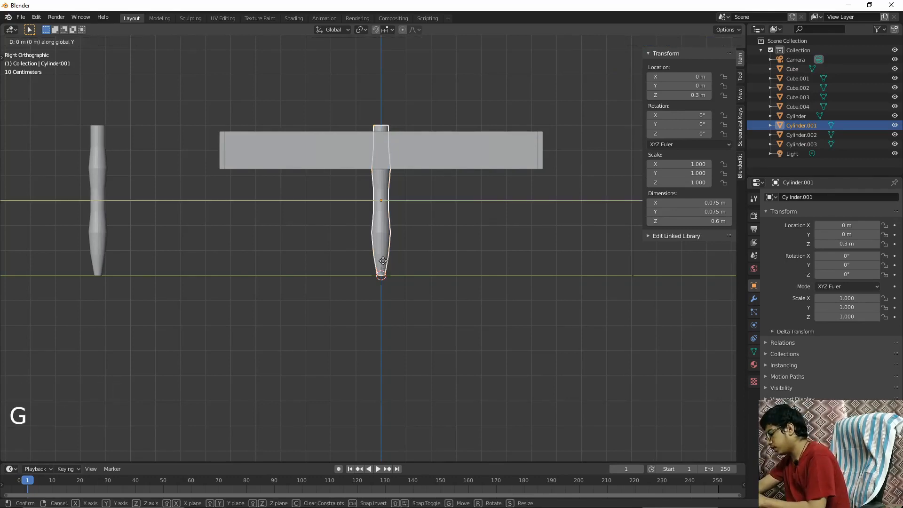
pyautogui.write('0.625')
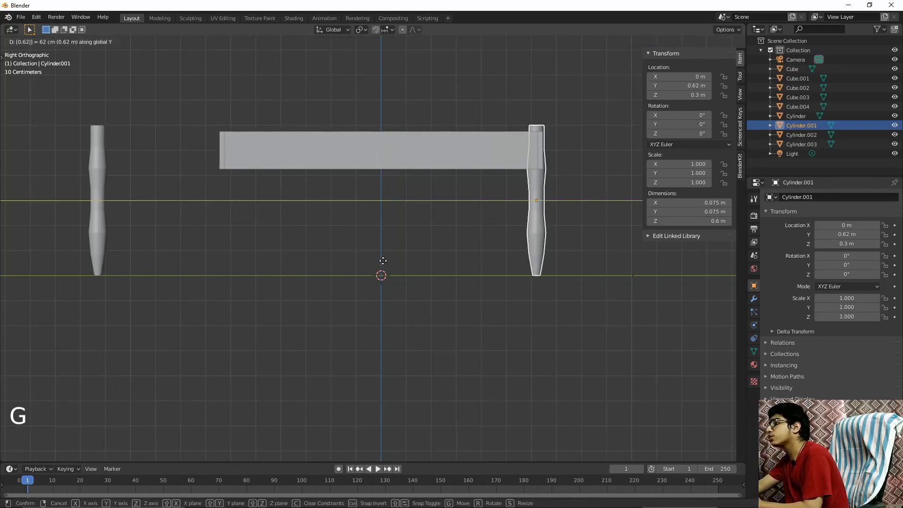
pyautogui.press('Return')
# Move the leg at the tabletop's long edge 1 m along X to the corner.
pyautogui.moveTo(448, 241); pyautogui.dragTo(320, 275, button='middle')
pyautogui.press('KP_1')
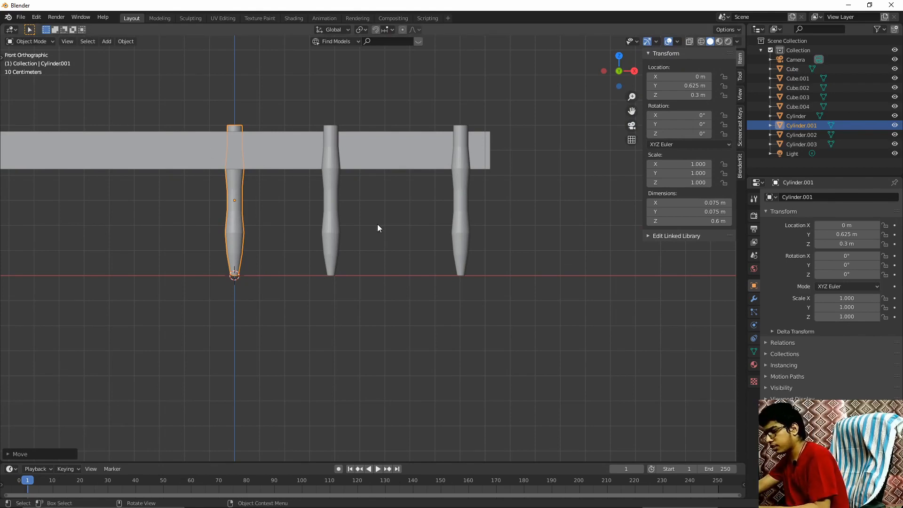
pyautogui.write('gx1')
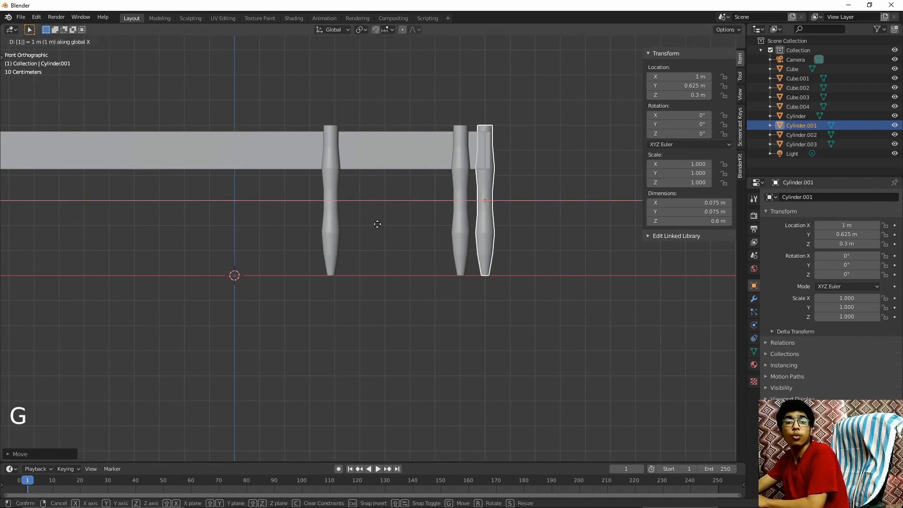
pyautogui.click(377, 224)
# Examine how the moved leg meets the tabletop corner, and check the adjoining long edge board's location and dimensions.
pyautogui.moveTo(390, 232); pyautogui.dragTo(334, 269, button='middle')
pyautogui.scroll(-3, 445, 298)
pyautogui.click(494, 189)
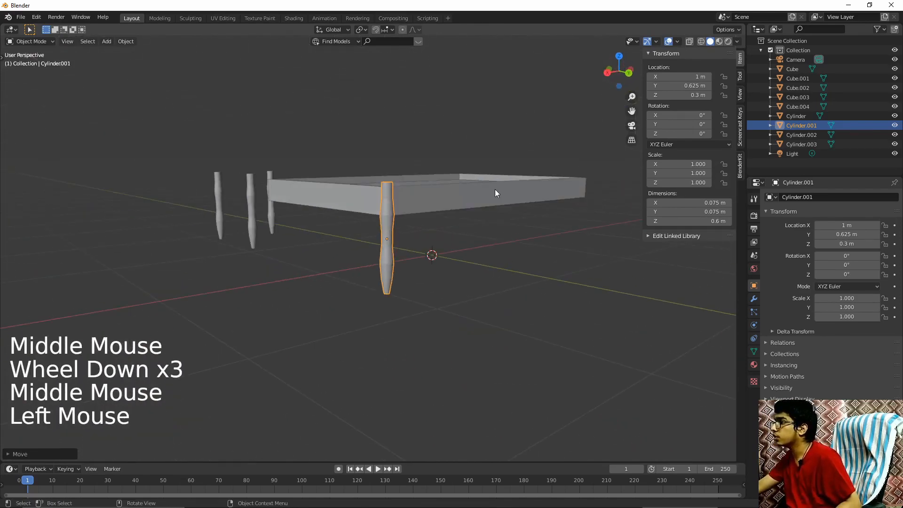
pyautogui.click(566, 246)
pyautogui.moveTo(567, 247); pyautogui.dragTo(69, 281, button='middle')
pyautogui.scroll(4, 593, 264)
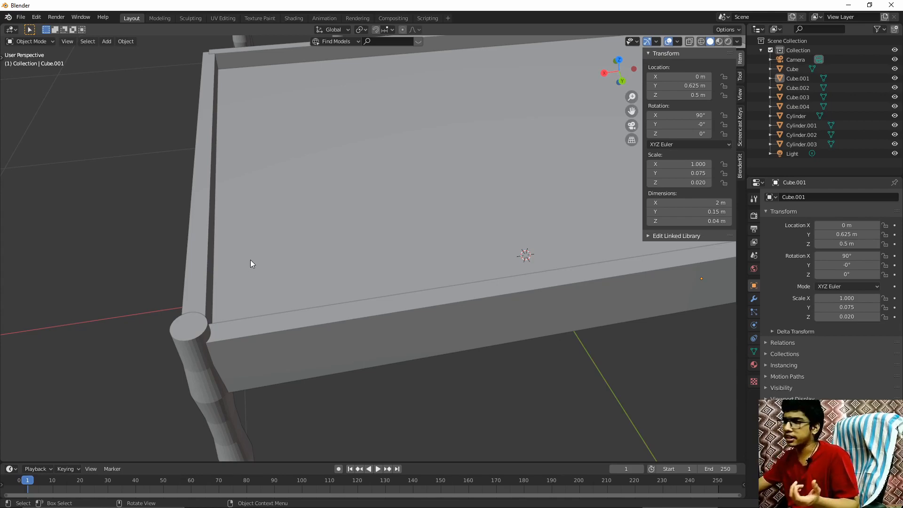
pyautogui.moveTo(250, 260)
pyautogui.mouseDown(button='middle')
pyautogui.moveTo(362, 267)
pyautogui.moveTo(354, 252)
pyautogui.moveTo(310, 246)
pyautogui.moveTo(351, 242)
pyautogui.moveTo(262, 258)
pyautogui.mouseUp(button='middle')
# Delete the three loose legs standing away from the tabletop, keeping only the leg at the corner.
pyautogui.scroll(-5, 351, 242)
pyautogui.scroll(-1, 262, 258)
pyautogui.click(278, 241)
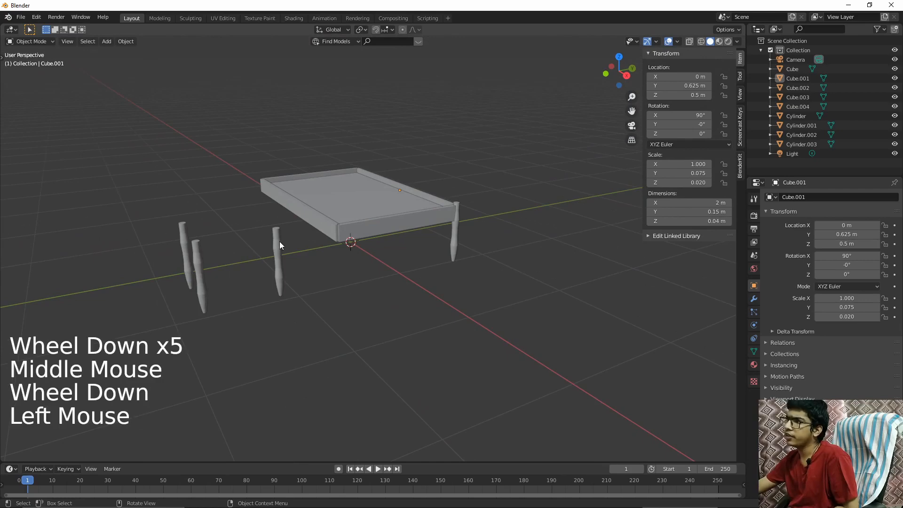
pyautogui.click(278, 241)
pyautogui.press('Delete')
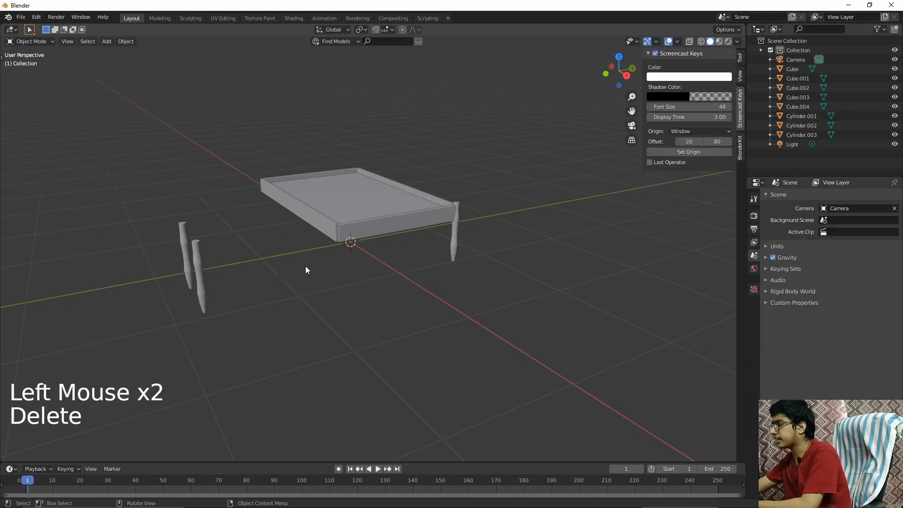
pyautogui.moveTo(244, 314); pyautogui.dragTo(133, 213)
pyautogui.press('Delete')
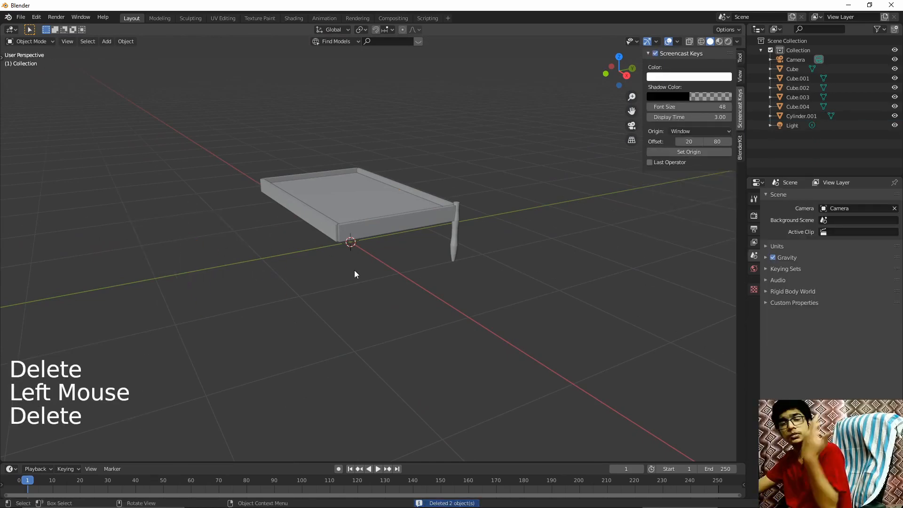
# Duplicate the corner leg and constrain the copy's movement to the Y axis.
pyautogui.click(452, 235)
pyautogui.moveTo(486, 242); pyautogui.dragTo(434, 241, button='middle')
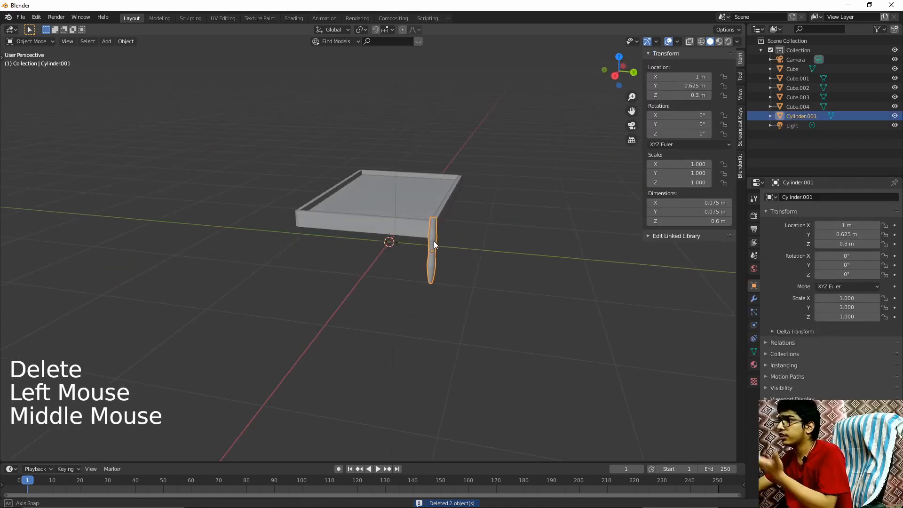
pyautogui.hotkey('shift', 'd')
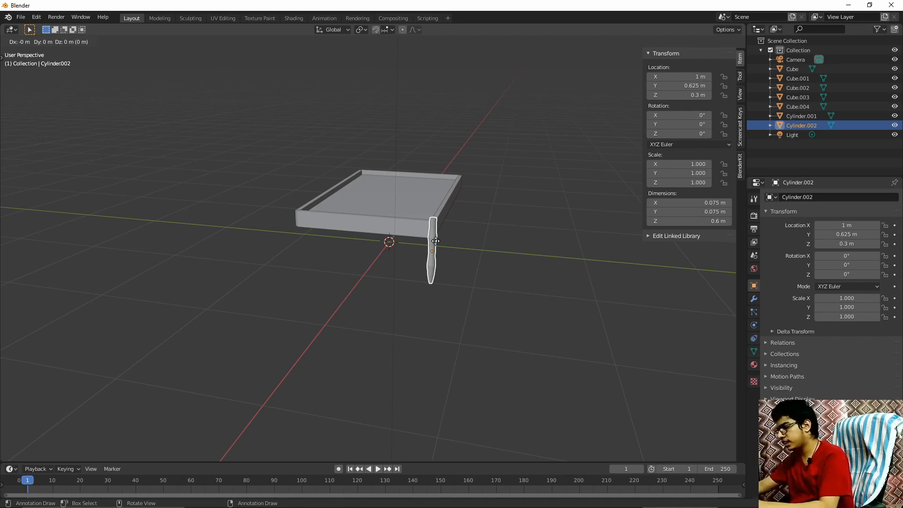
pyautogui.press('y')
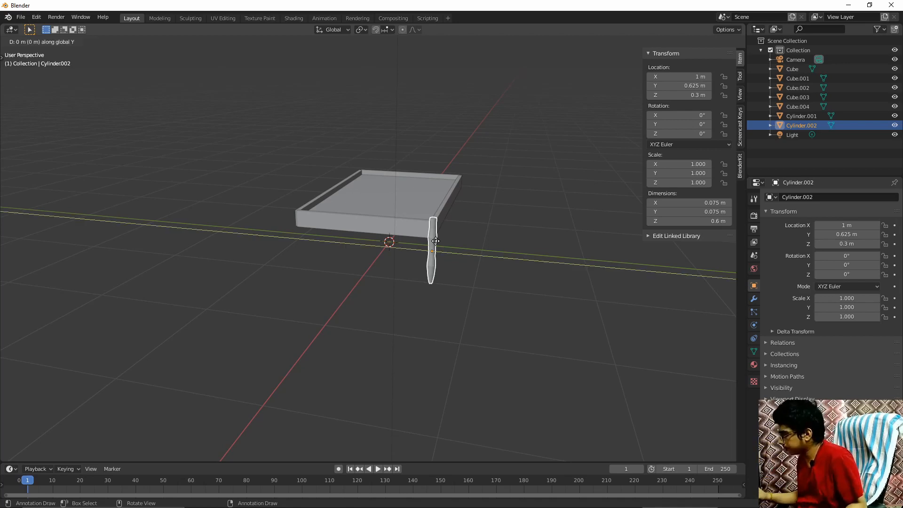
pyautogui.write('1.25')
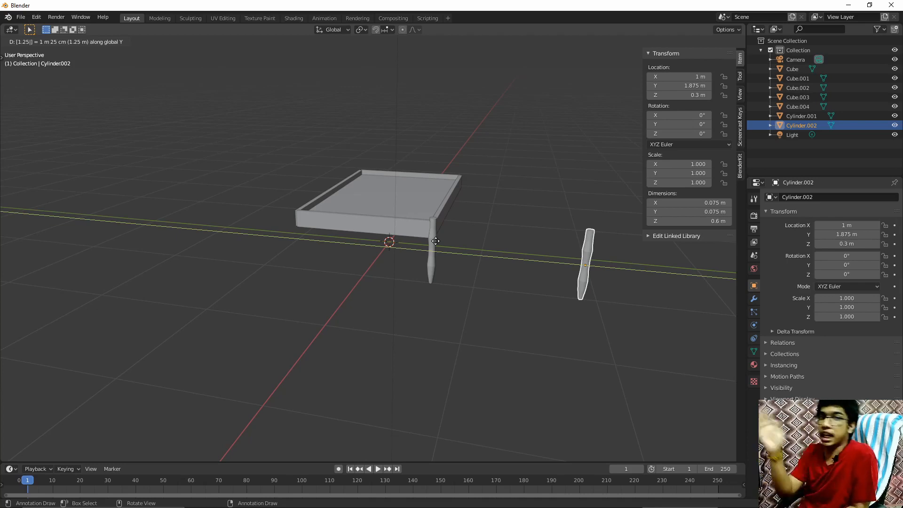
pyautogui.press('BackSpace')
pyautogui.press('BackSpace')
pyautogui.press('BackSpace')
pyautogui.press('BackSpace')
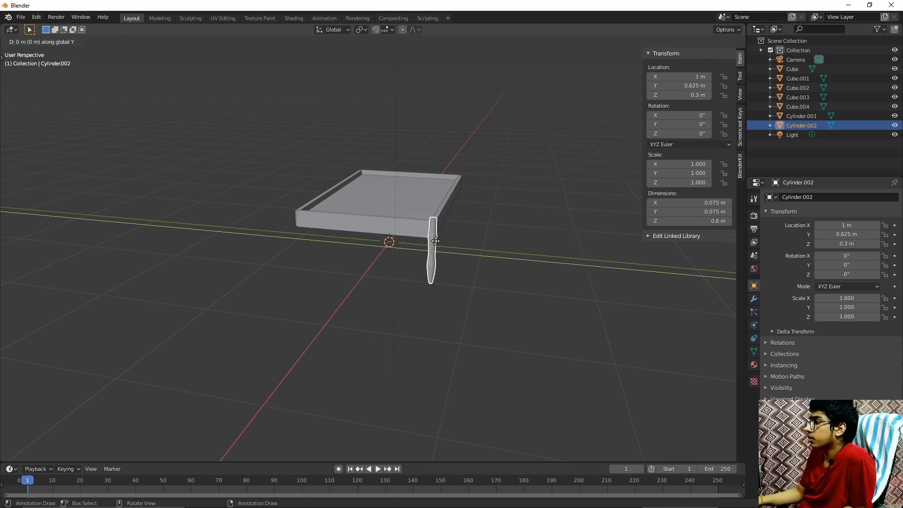
# Place the duplicated table leg -1.25 m along the Y axis from the original.
pyautogui.write('-1.2')
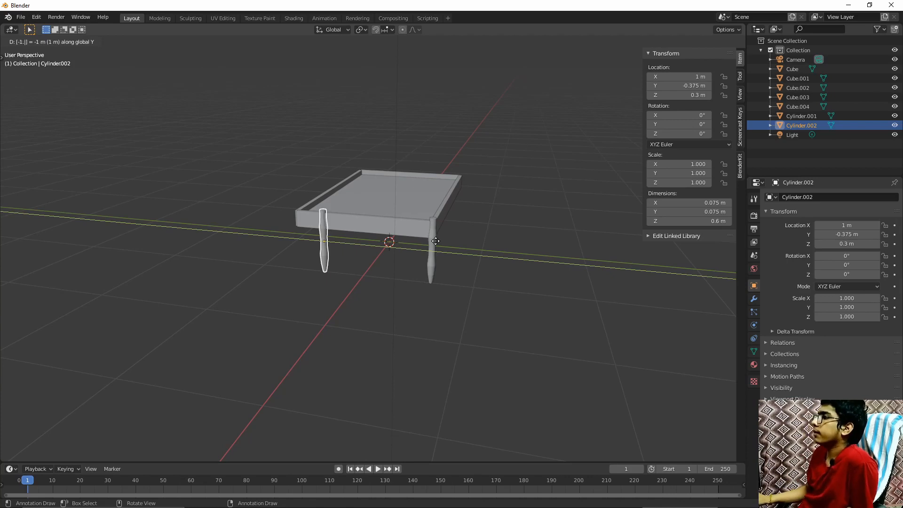
pyautogui.write('5')
pyautogui.press('Return')
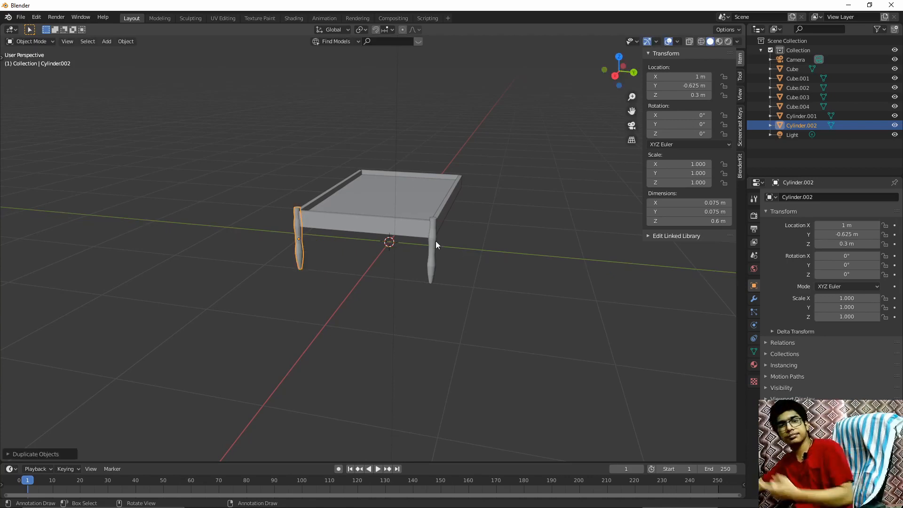
pyautogui.moveTo(434, 241); pyautogui.dragTo(456, 254, button='middle')
pyautogui.moveTo(375, 258); pyautogui.dragTo(359, 246, button='middle')
pyautogui.keyDown('shift'); pyautogui.click(449, 224); pyautogui.keyUp('shift')
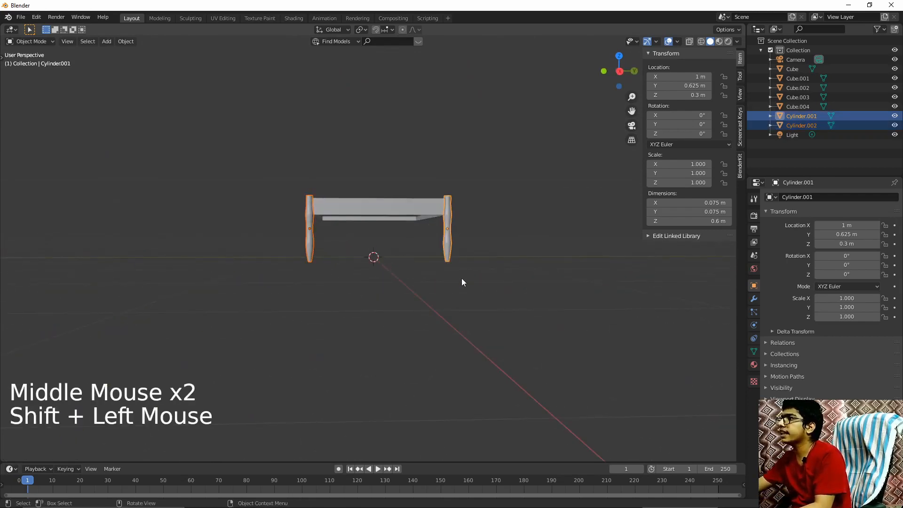
pyautogui.click(405, 279)
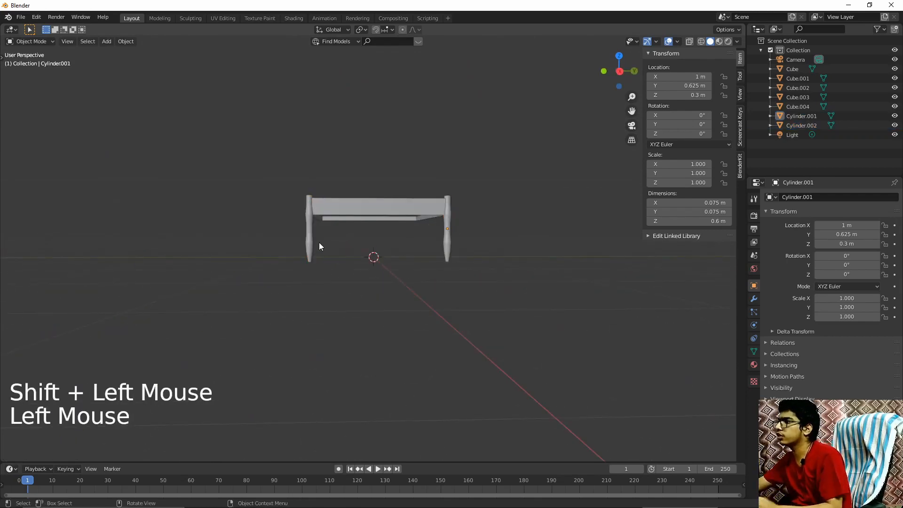
# Duplicate both legs together and place the copies at the other end of the table, at X -1 m.
pyautogui.click(304, 236)
pyautogui.keyDown('shift'); pyautogui.click(449, 246); pyautogui.keyUp('shift')
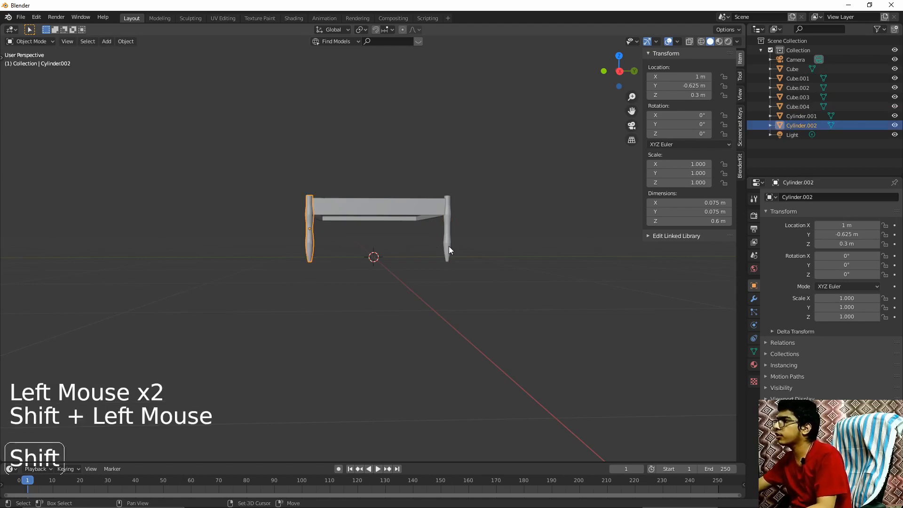
pyautogui.moveTo(389, 301); pyautogui.dragTo(495, 308, button='middle')
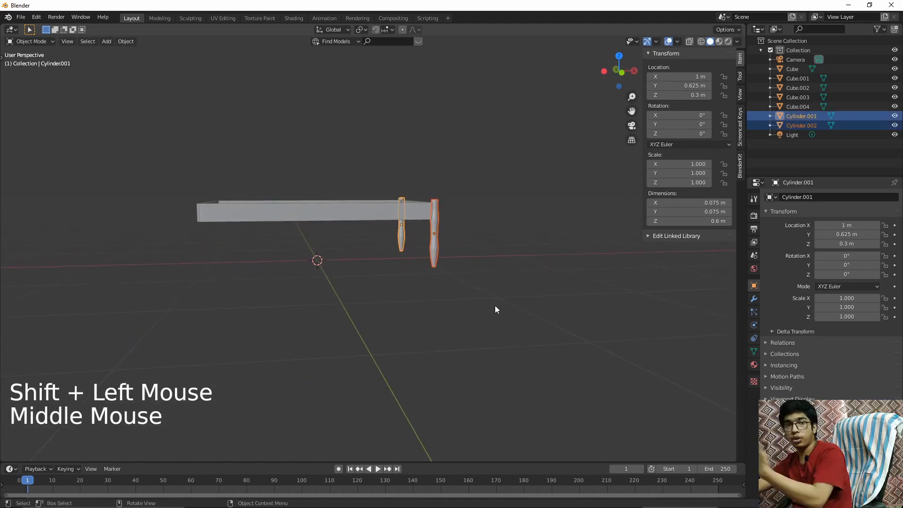
pyautogui.hotkey('shift', 'd')
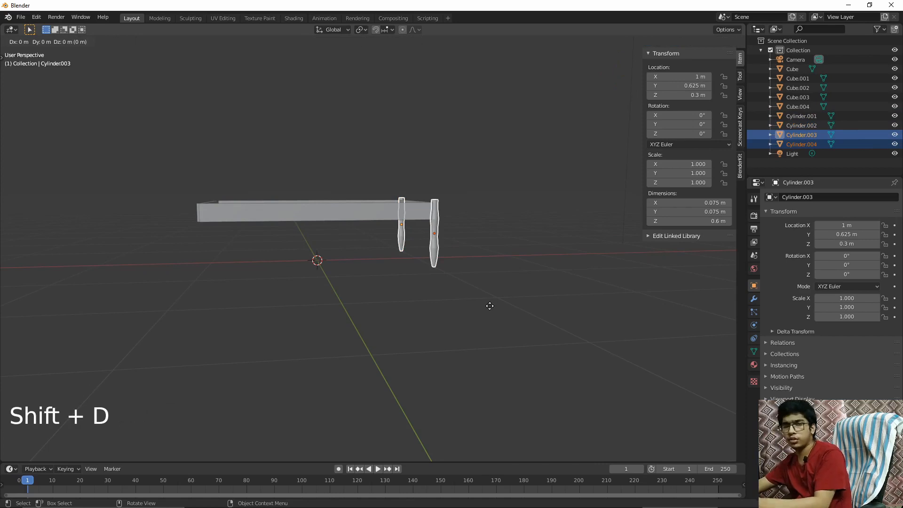
pyautogui.write('x')
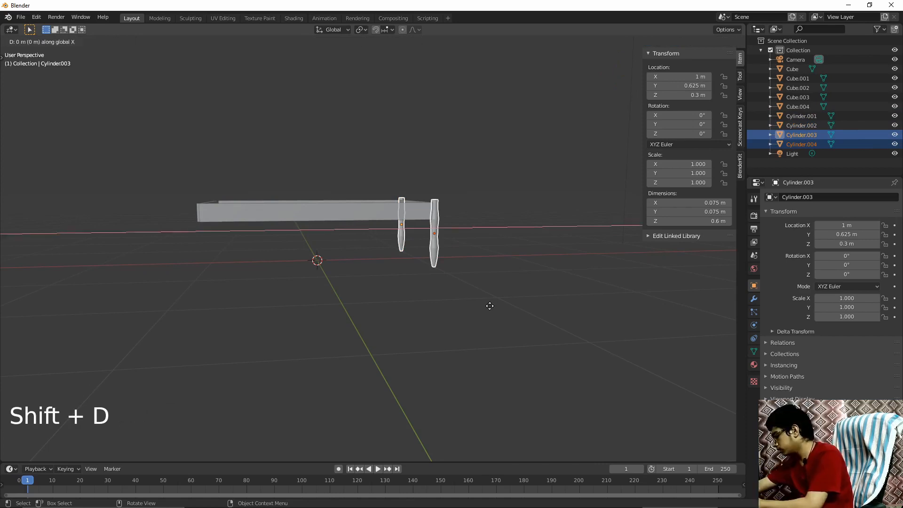
pyautogui.write('2')
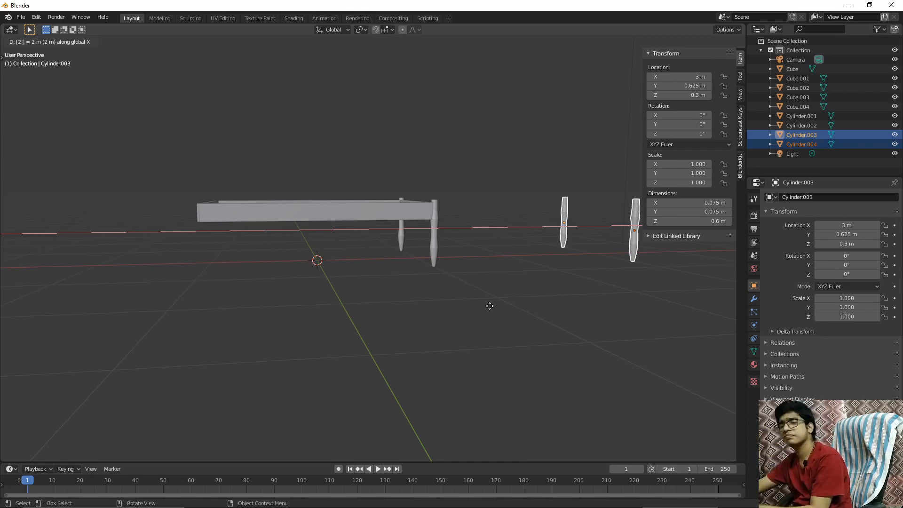
pyautogui.press('BackSpace')
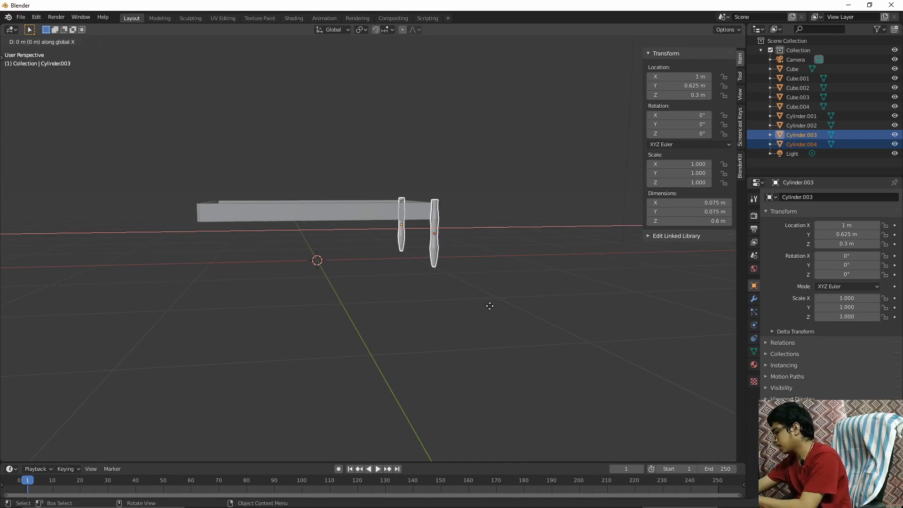
pyautogui.write('-1')
pyautogui.press('Return')
pyautogui.click(486, 306)
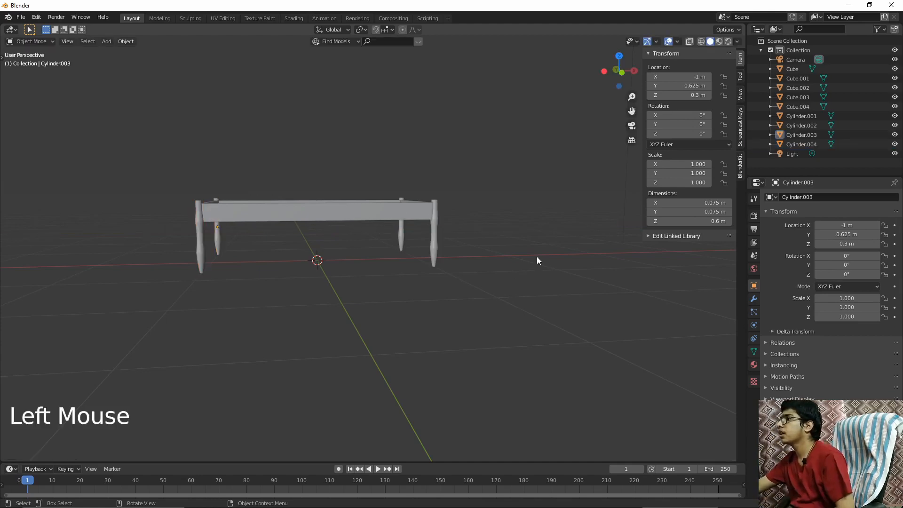
# Add a new material to the active leg, Cylinder.003.
pyautogui.scroll(-2, 536, 256)
pyautogui.moveTo(537, 256); pyautogui.dragTo(318, 278, button='middle')
pyautogui.click(605, 230)
pyautogui.moveTo(606, 230); pyautogui.dragTo(387, 245, button='middle')
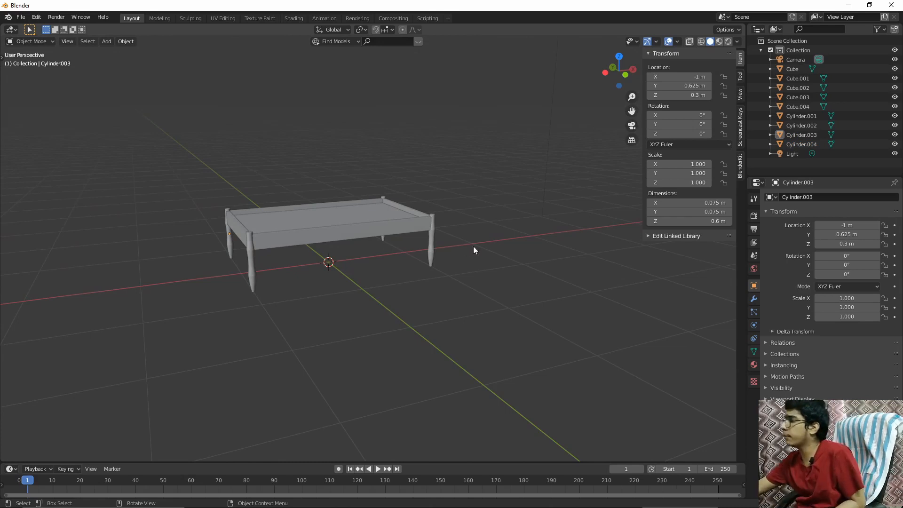
pyautogui.click(753, 364)
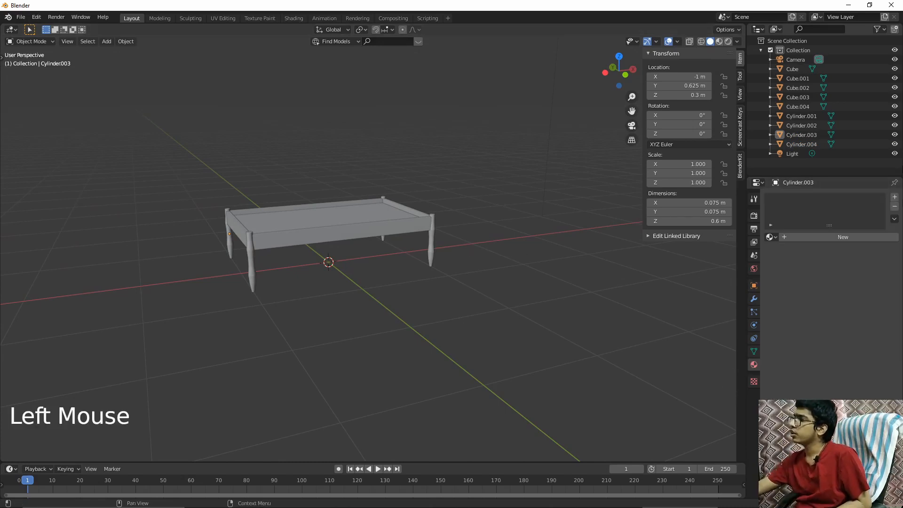
pyautogui.click(791, 236)
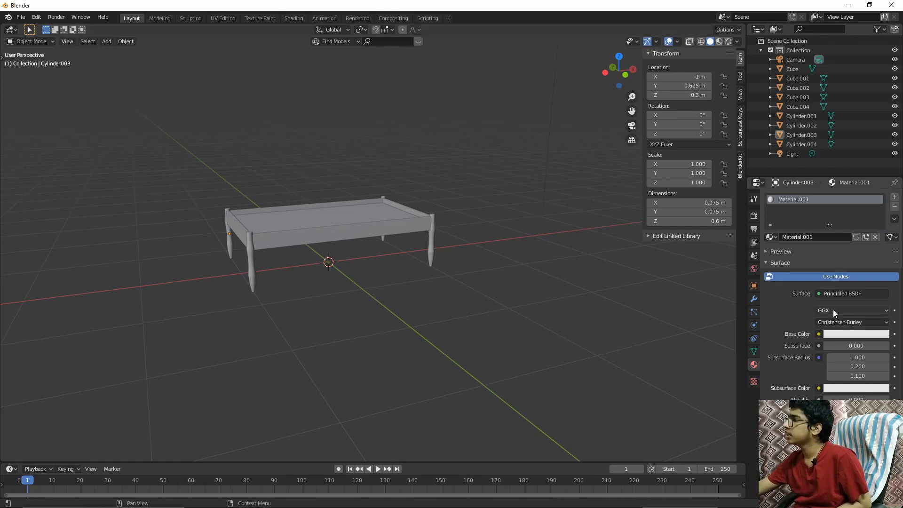
pyautogui.scroll(-10, 792, 349)
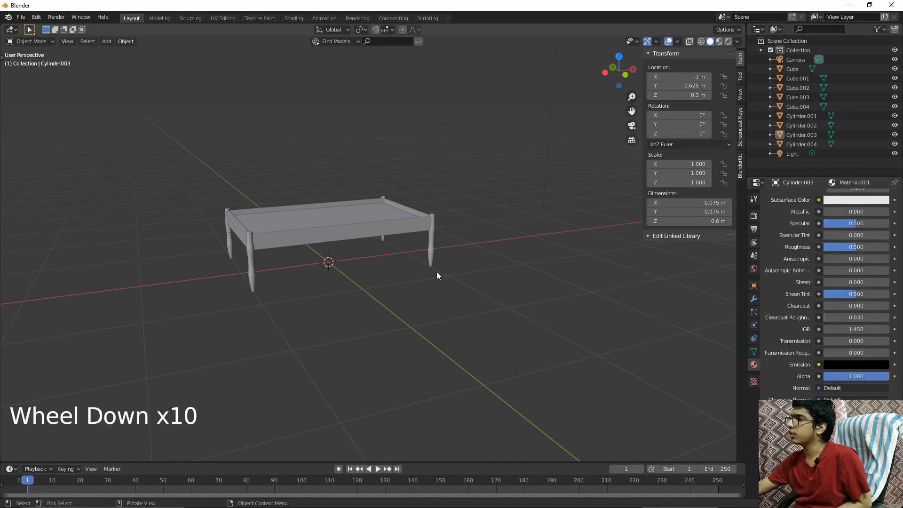
# Switch the viewport to rendered shading and view the table from a low angle.
pyautogui.moveTo(476, 214)
pyautogui.mouseDown(button='middle')
pyautogui.moveTo(379, 208)
pyautogui.moveTo(389, 226)
pyautogui.moveTo(400, 221)
pyautogui.mouseUp(button='middle')
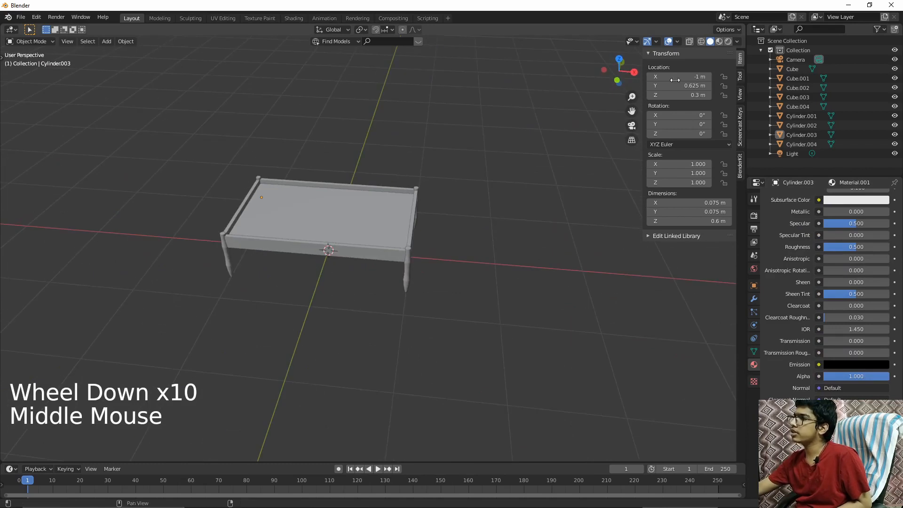
pyautogui.click(728, 42)
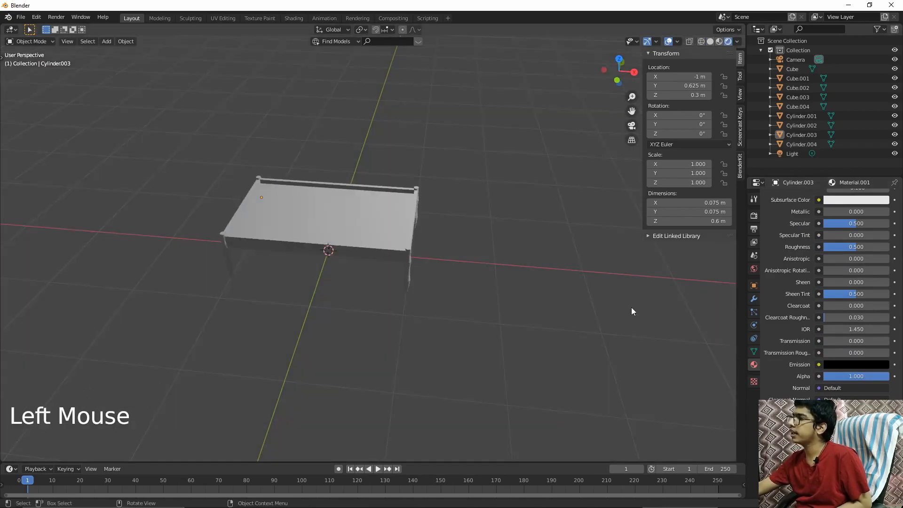
pyautogui.moveTo(631, 311)
pyautogui.mouseDown(button='middle')
pyautogui.moveTo(366, 277)
pyautogui.moveTo(469, 276)
pyautogui.mouseUp(button='middle')
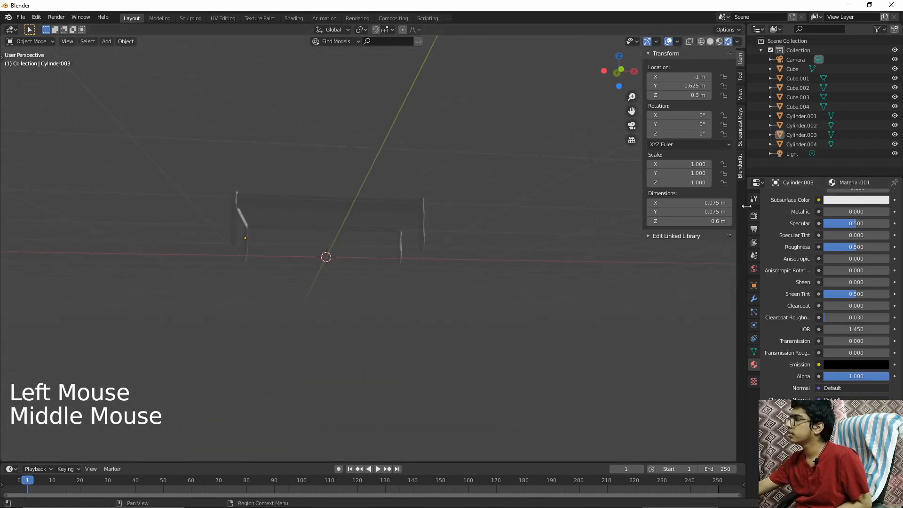
# Set the scene's render engine to Cycles and check the rendered table up close.
pyautogui.click(753, 216)
pyautogui.click(851, 197)
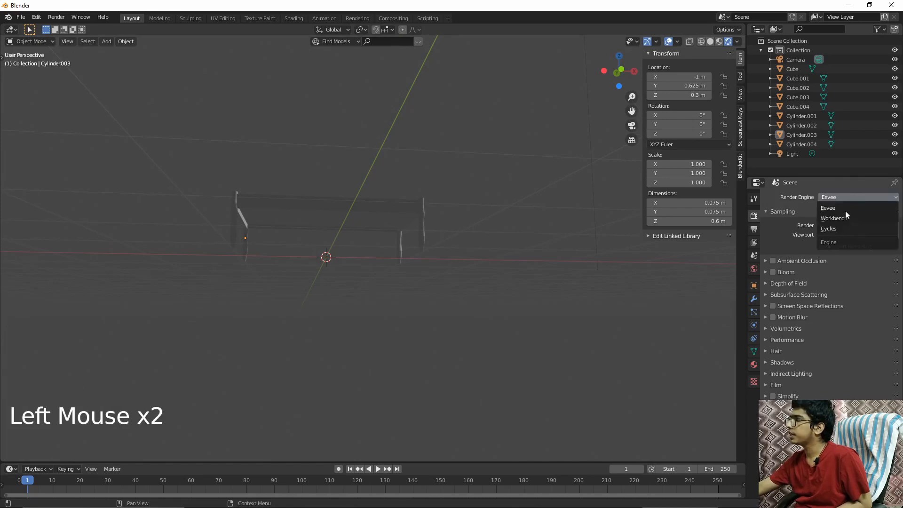
pyautogui.click(842, 231)
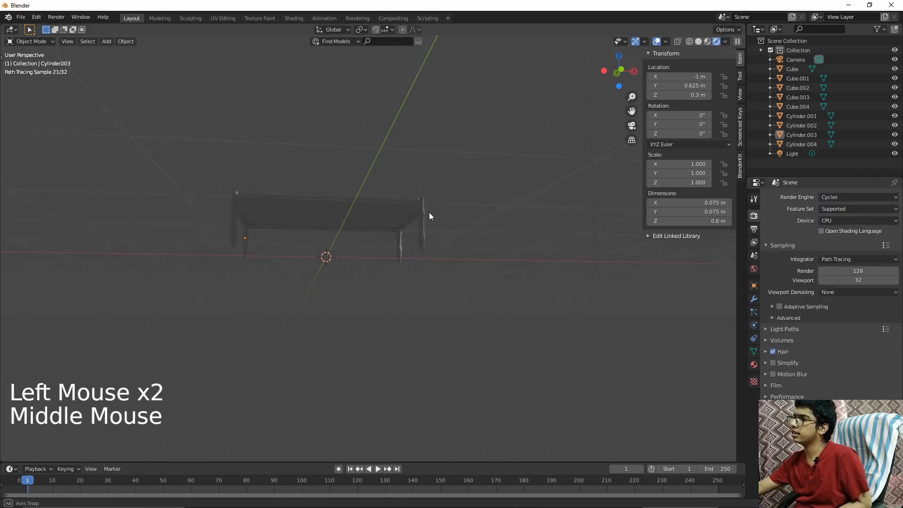
pyautogui.moveTo(428, 212); pyautogui.dragTo(405, 281, button='middle')
pyautogui.scroll(6, 458, 301)
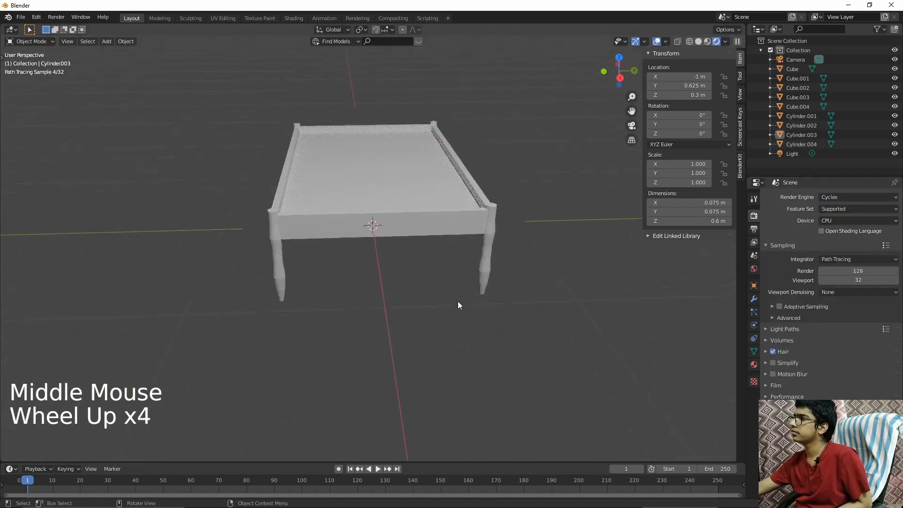
pyautogui.moveTo(461, 301); pyautogui.dragTo(505, 301, button='middle')
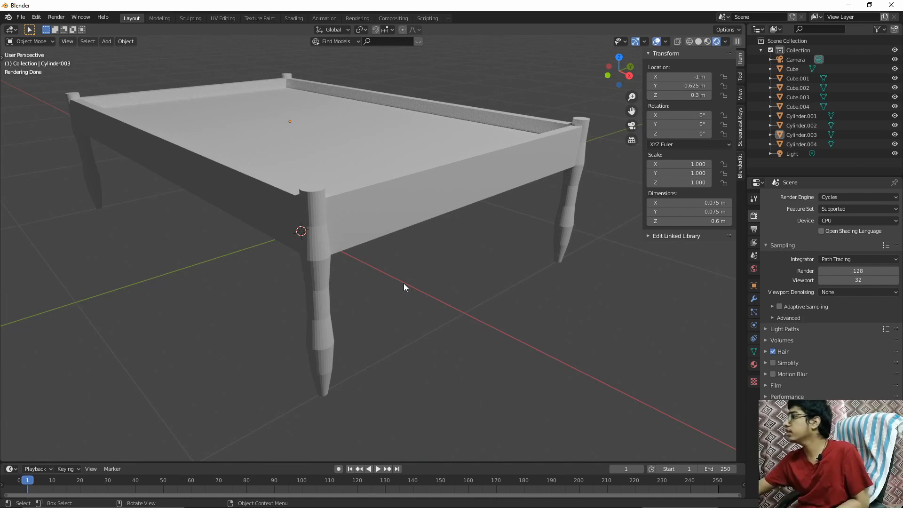
# Set the Cycles render device to GPU Compute.
pyautogui.click(883, 218)
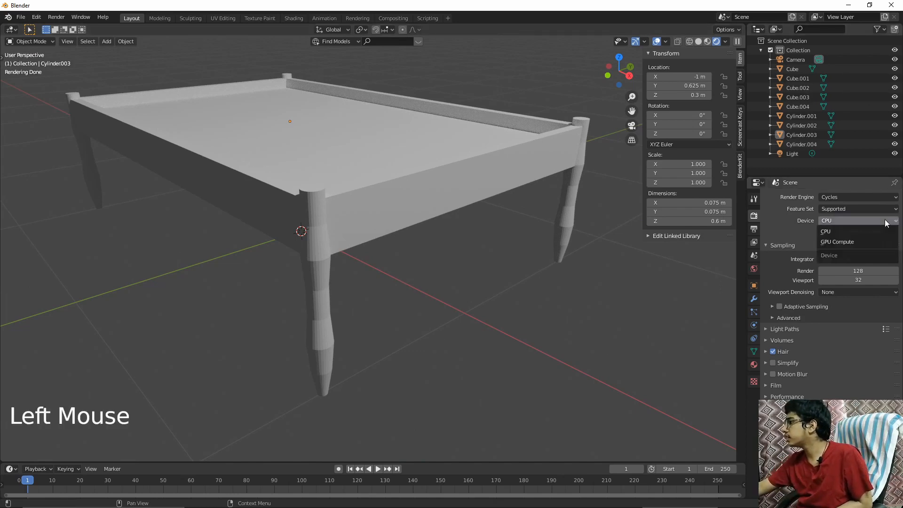
pyautogui.click(863, 241)
pyautogui.scroll(-2, 436, 277)
pyautogui.scroll(-3, 404, 272)
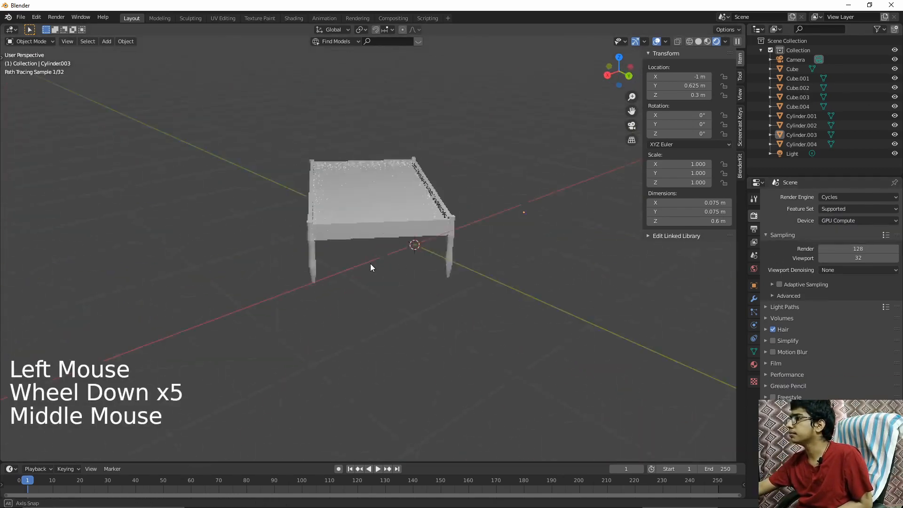
pyautogui.moveTo(370, 264); pyautogui.dragTo(464, 291, button='middle')
pyautogui.scroll(4, 496, 306)
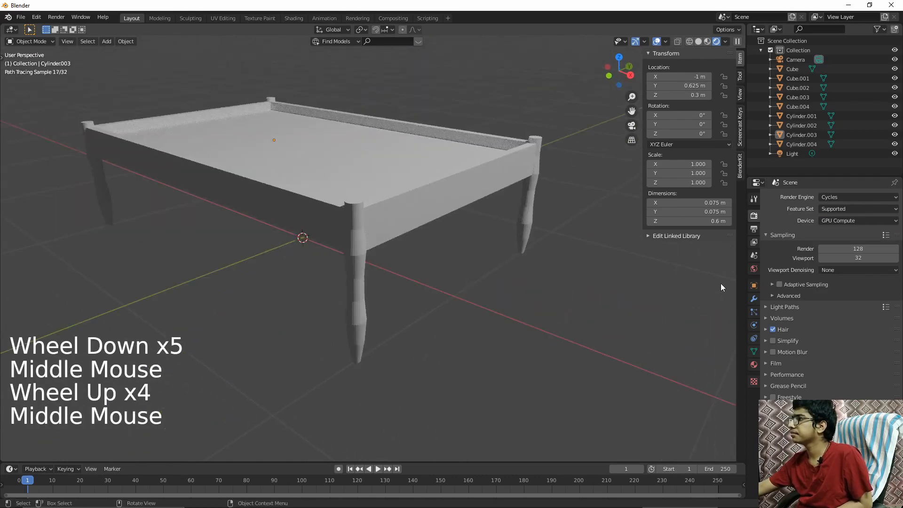
# Set the base color of the leg's material to a saturated blue and view the colored leg up close.
pyautogui.click(754, 364)
pyautogui.scroll(-5, 764, 245)
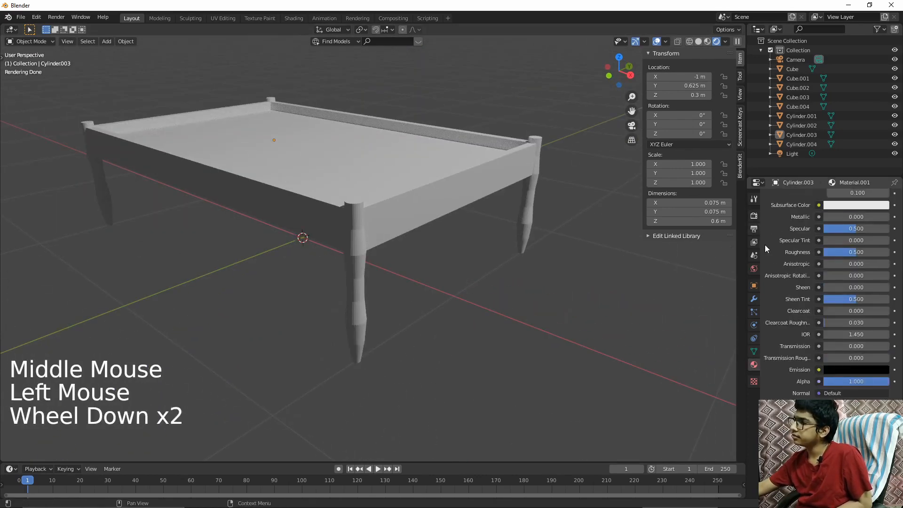
pyautogui.scroll(1, 851, 282)
pyautogui.scroll(3, 850, 283)
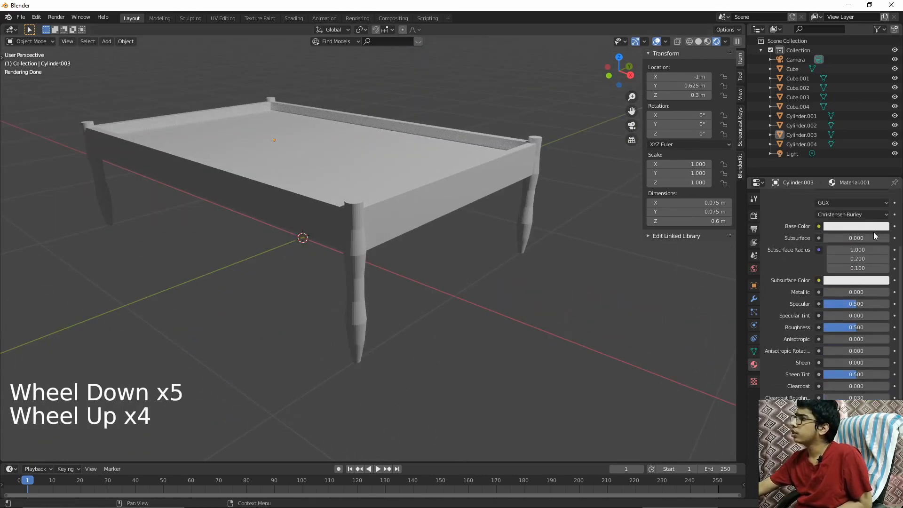
pyautogui.click(846, 227)
pyautogui.click(861, 98)
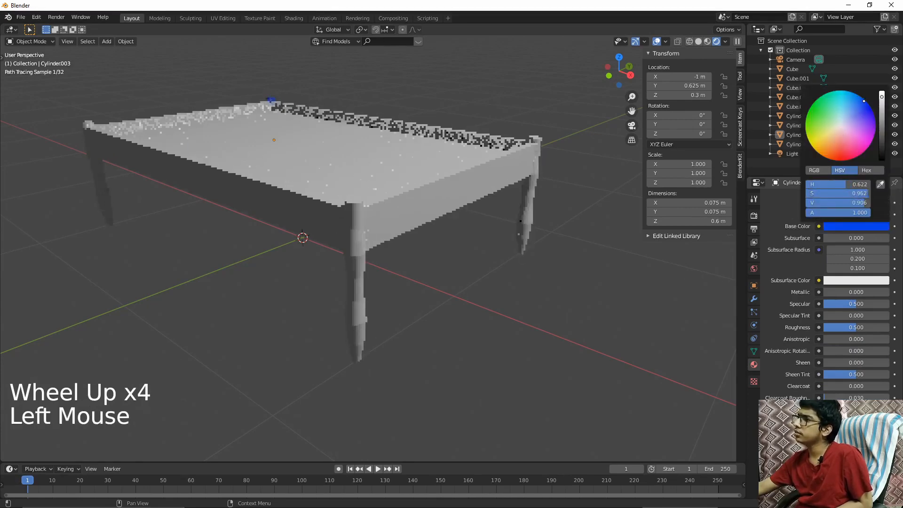
pyautogui.moveTo(477, 211); pyautogui.dragTo(291, 210, button='middle')
pyautogui.scroll(-4, 291, 210)
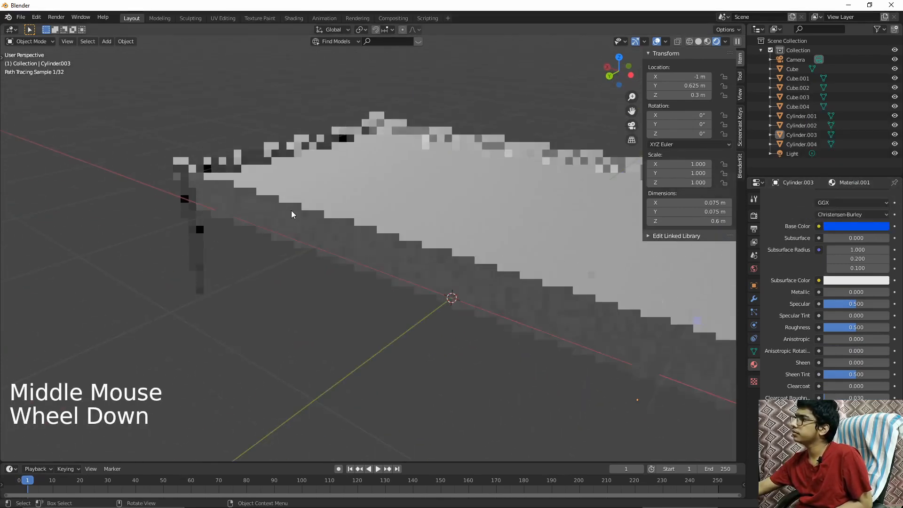
pyautogui.moveTo(468, 314); pyautogui.dragTo(455, 301, button='middle')
pyautogui.scroll(1, 473, 309)
pyautogui.moveTo(472, 309); pyautogui.dragTo(461, 311, button='middle')
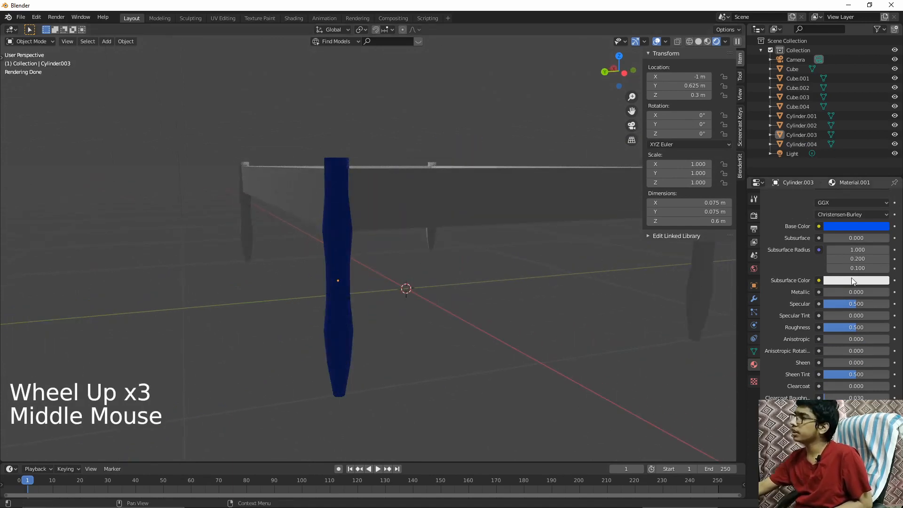
# Unlink the blue material from the leg, leaving its material slot empty.
pyautogui.scroll(3, 851, 278)
pyautogui.click(844, 202)
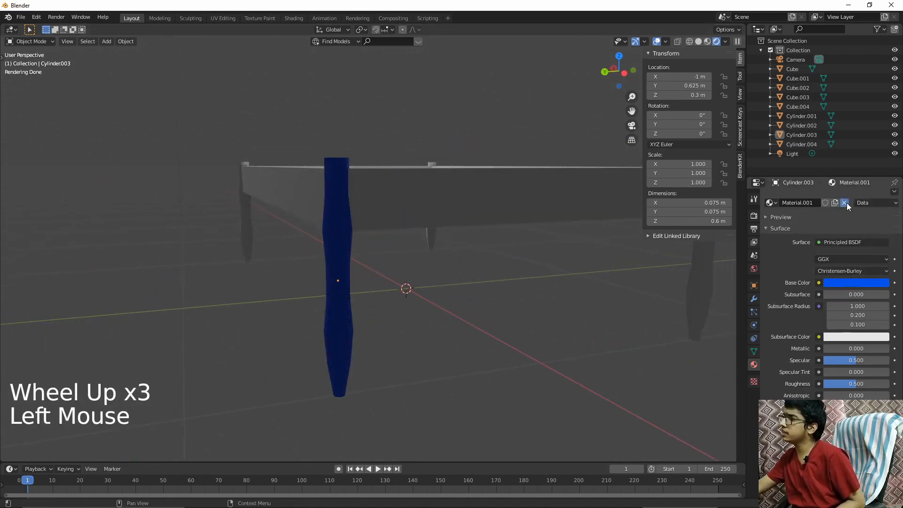
pyautogui.scroll(-4, 698, 228)
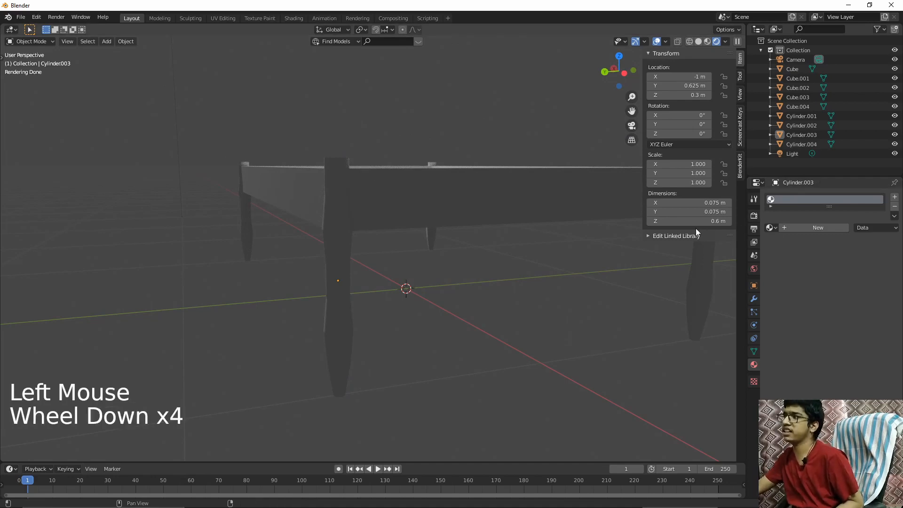
pyautogui.scroll(-5, 471, 252)
pyautogui.moveTo(470, 253); pyautogui.dragTo(414, 287, button='middle')
pyautogui.scroll(4, 525, 280)
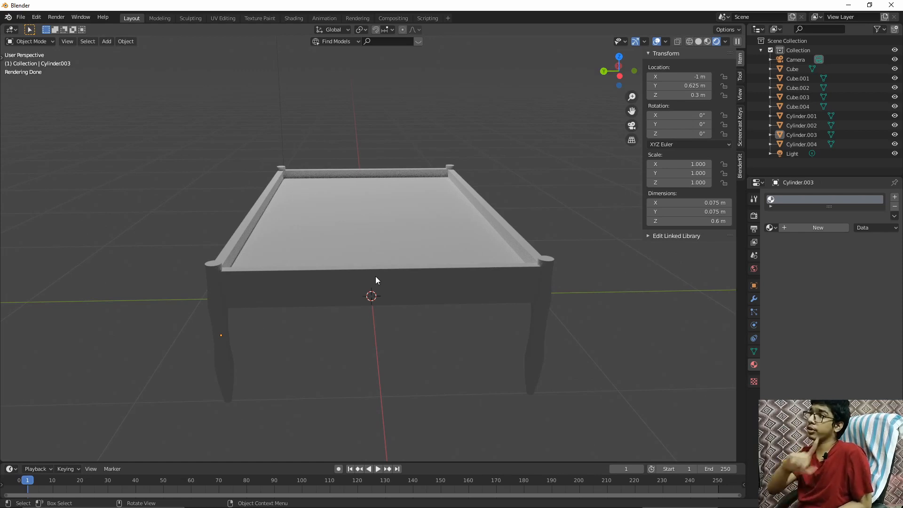
# Search the add-ons in the preferences for BLENDER and re-enable the BlenderKit Online Asset Library add-on.
pyautogui.click(295, 34)
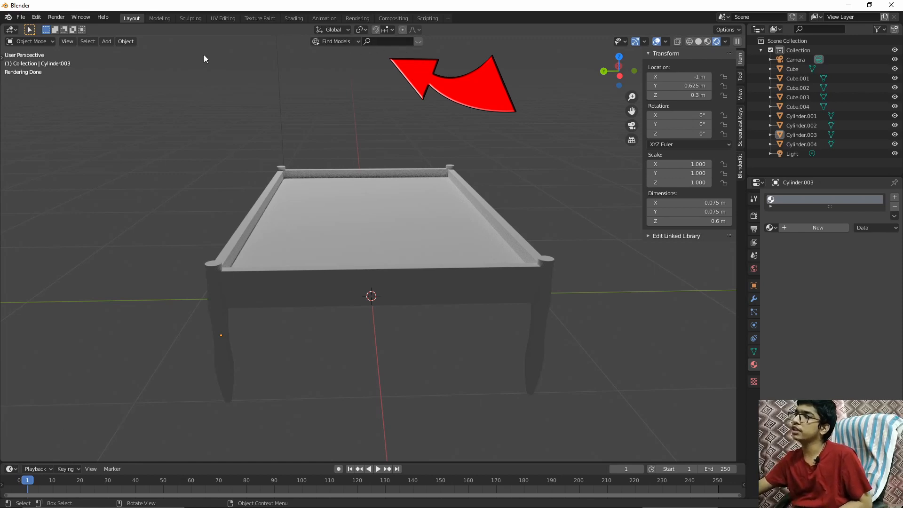
pyautogui.click(37, 17)
pyautogui.click(70, 152)
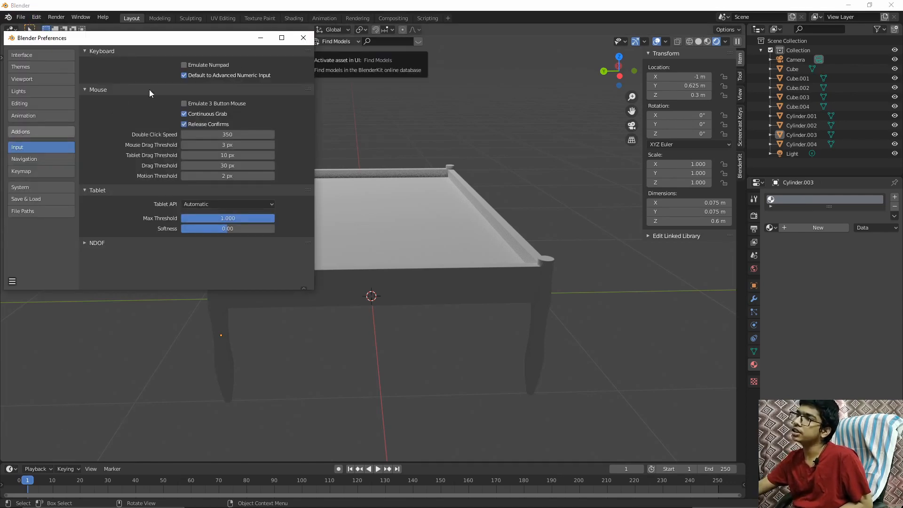
pyautogui.click(23, 132)
pyautogui.click(248, 65)
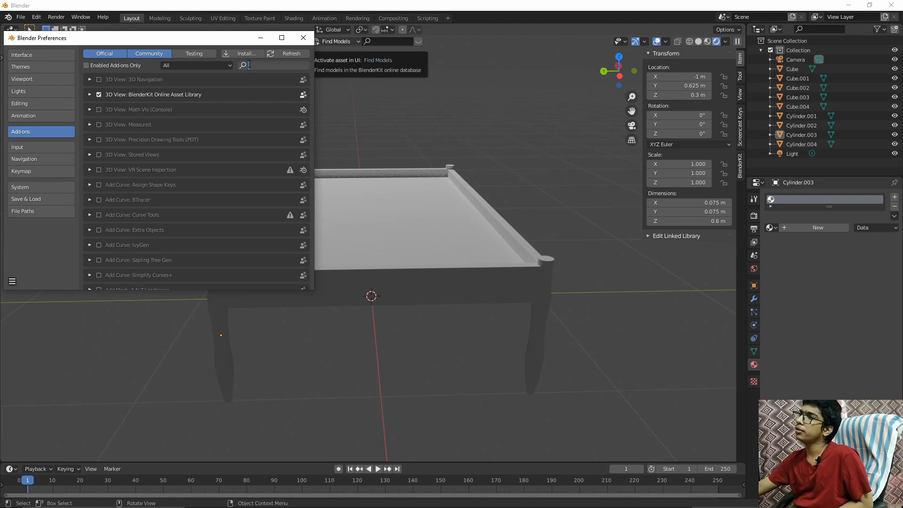
pyautogui.write('BLENDER')
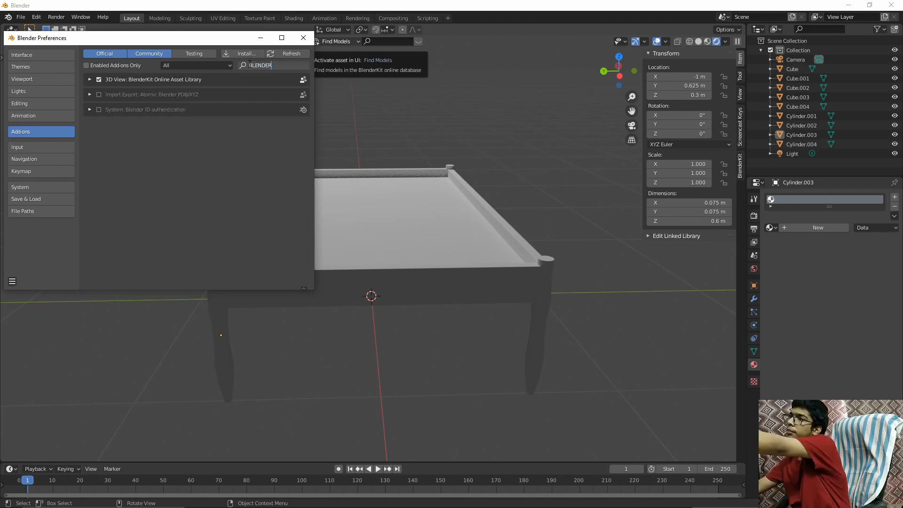
pyautogui.click(98, 79)
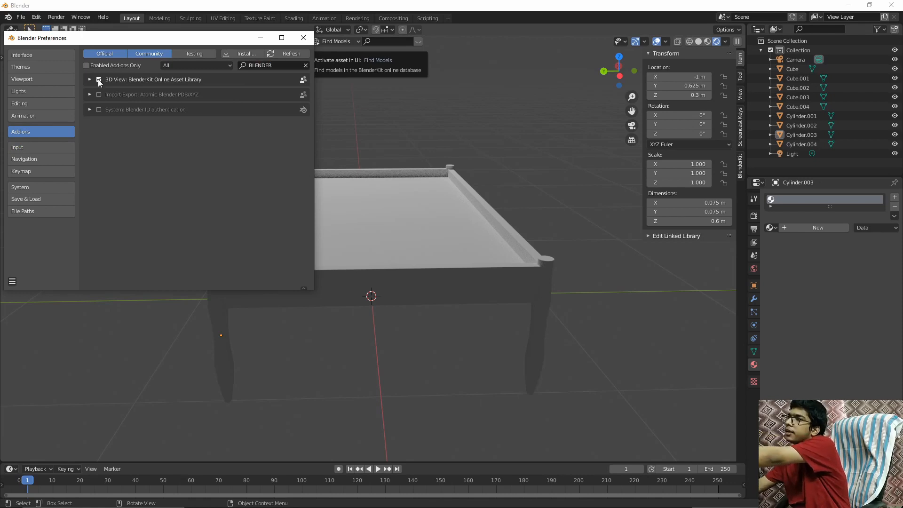
pyautogui.click(98, 80)
pyautogui.click(99, 80)
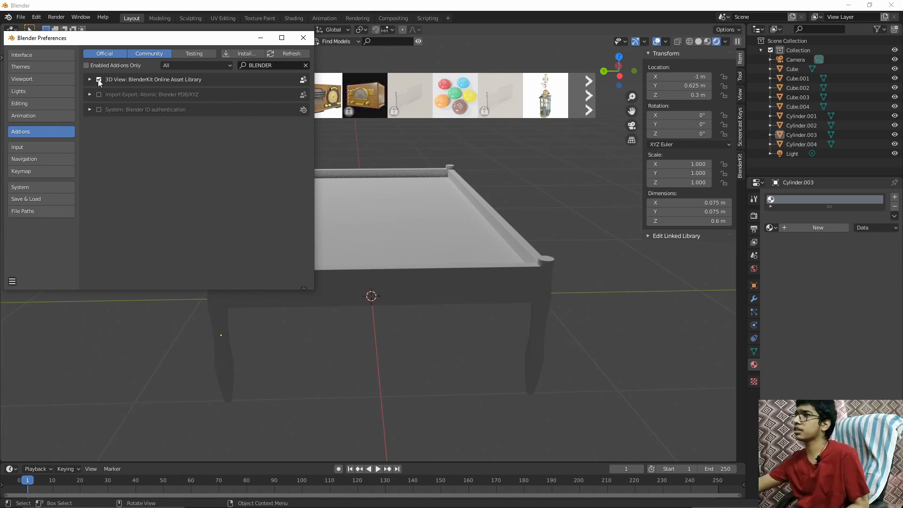
pyautogui.click(295, 37)
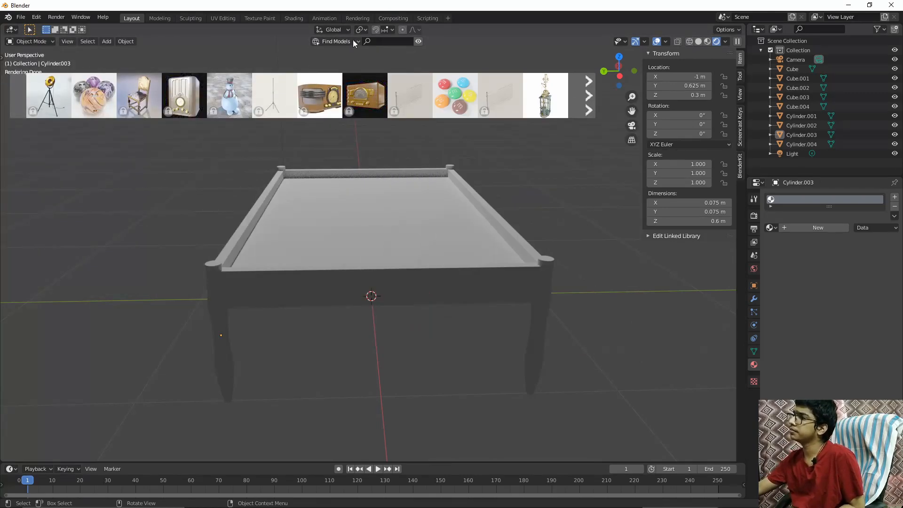
# Switch the BlenderKit asset search from models to materials and search for WOOD.
pyautogui.click(341, 38)
pyautogui.click(342, 40)
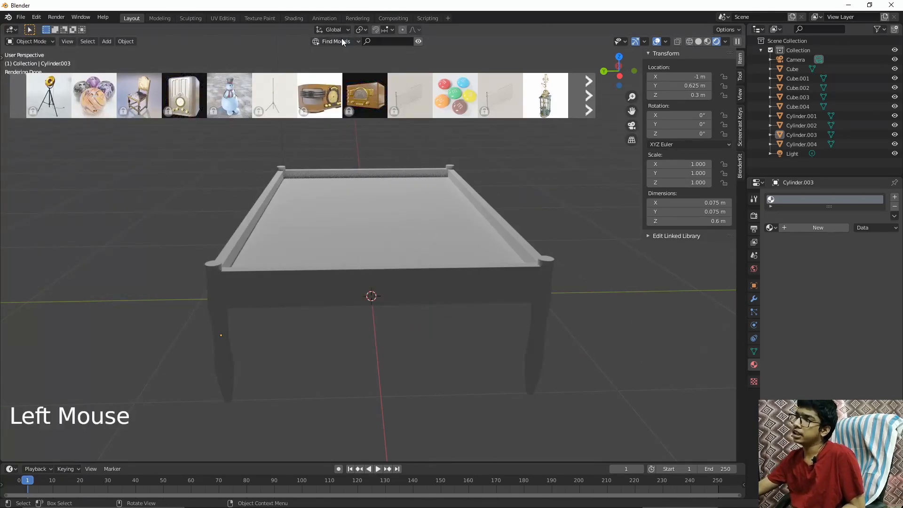
pyautogui.click(342, 42)
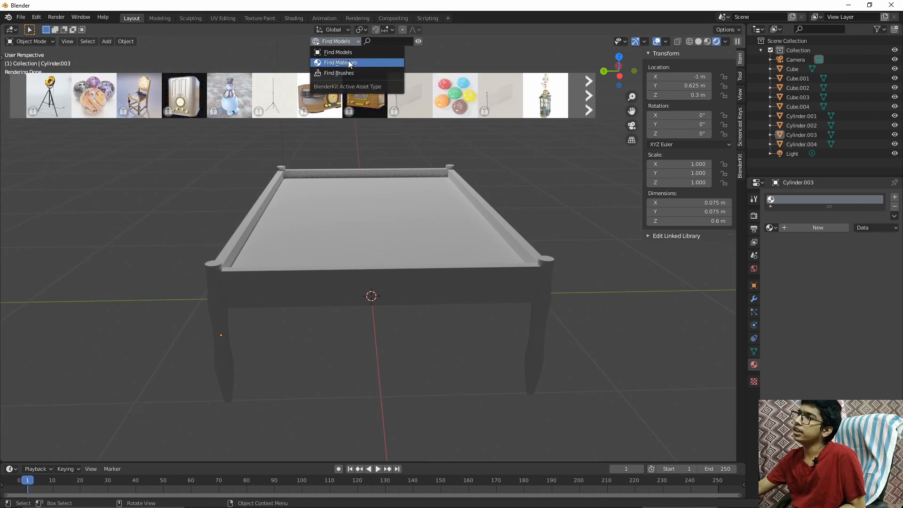
pyautogui.click(348, 63)
pyautogui.click(397, 40)
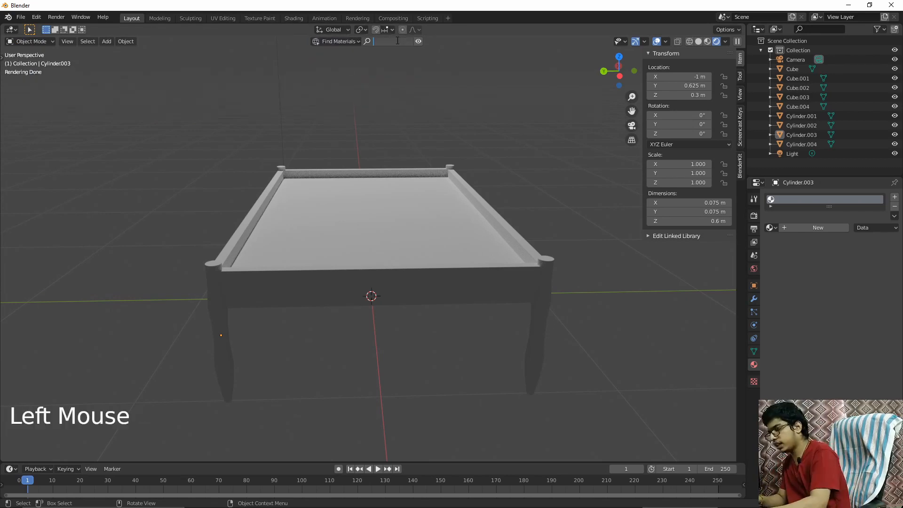
pyautogui.write('WOOD')
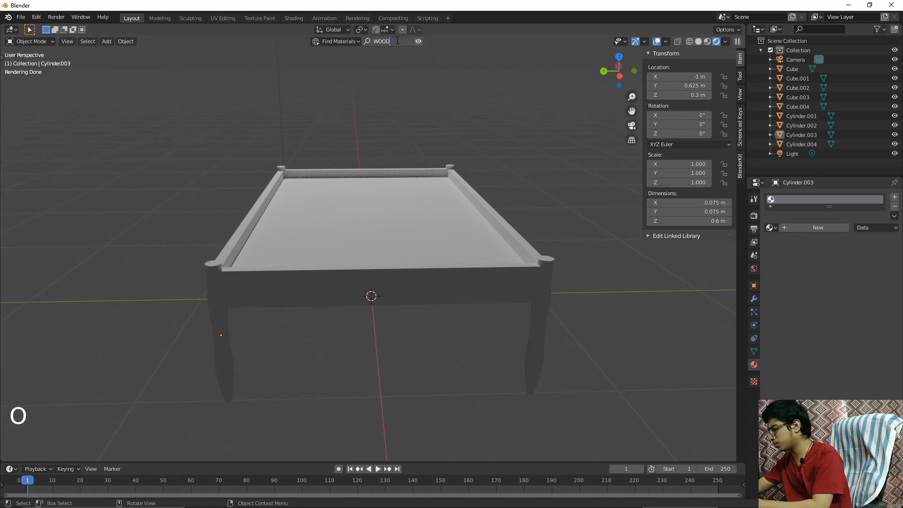
pyautogui.press('Return')
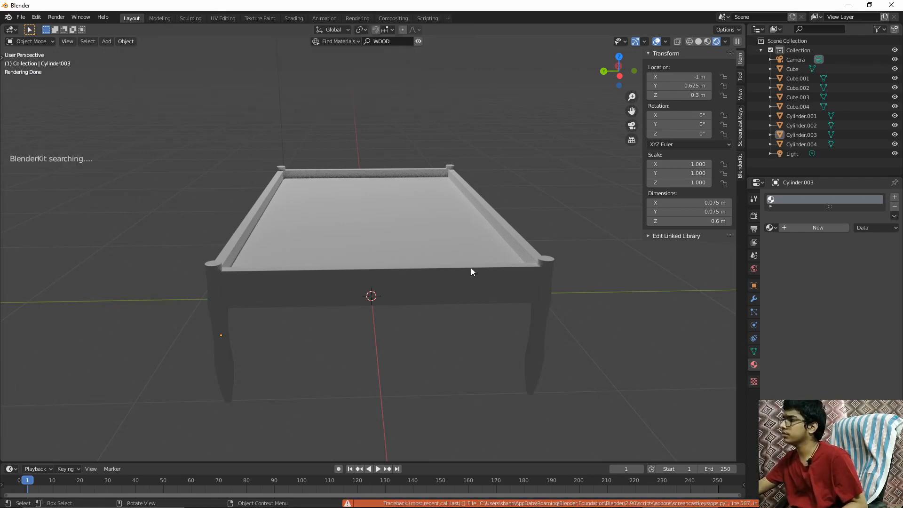
# Turn the Screencast Keys display back on and hide the viewport sidebar.
pyautogui.click(740, 141)
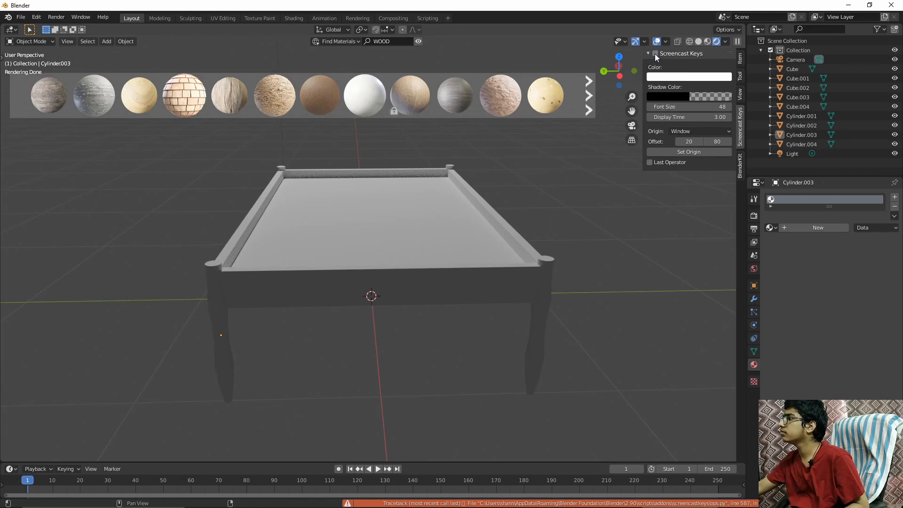
pyautogui.click(599, 187)
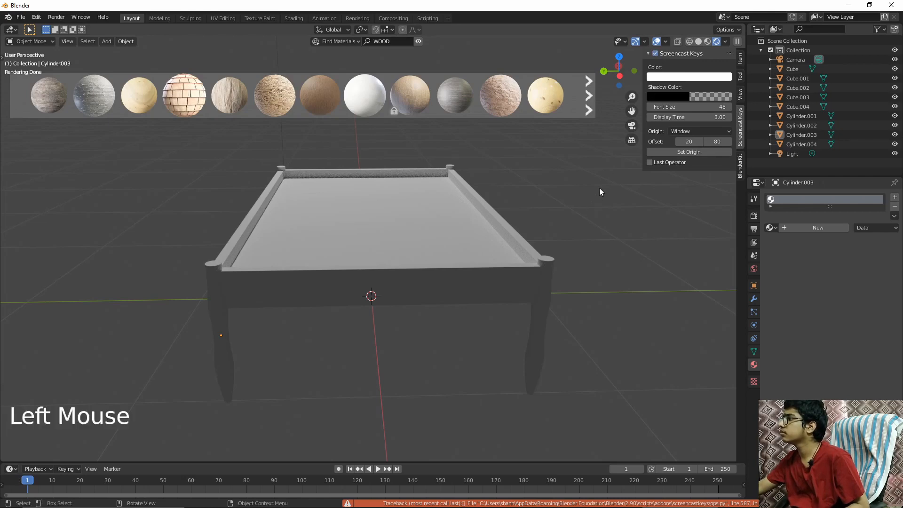
pyautogui.click(642, 54)
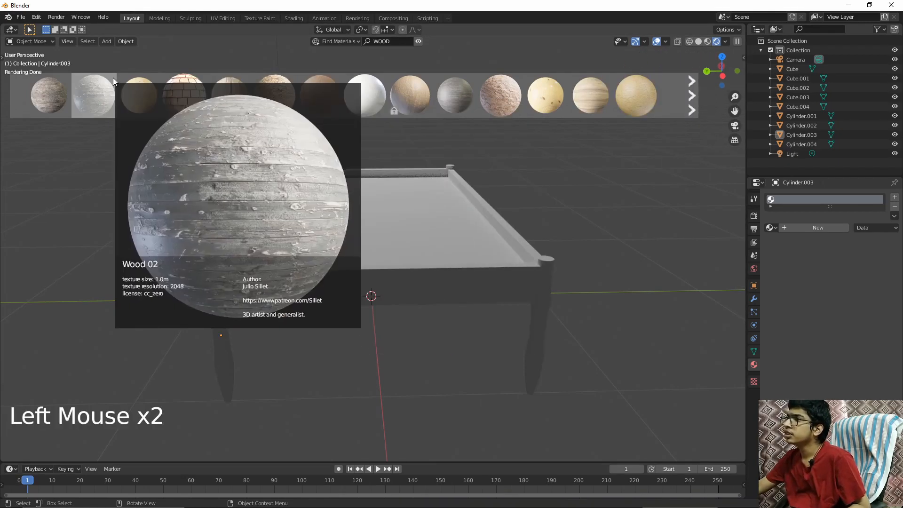
# Preview the found wood materials, apply Bamboo Wood to the selected leg with the empty slot, and view the leg up close.
pyautogui.moveTo(233, 81)
pyautogui.moveTo(38, 91)
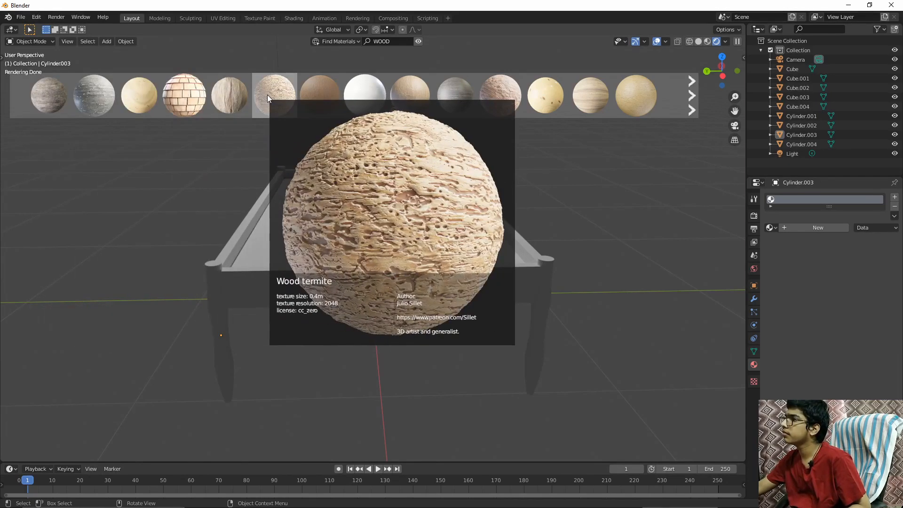
pyautogui.moveTo(243, 96)
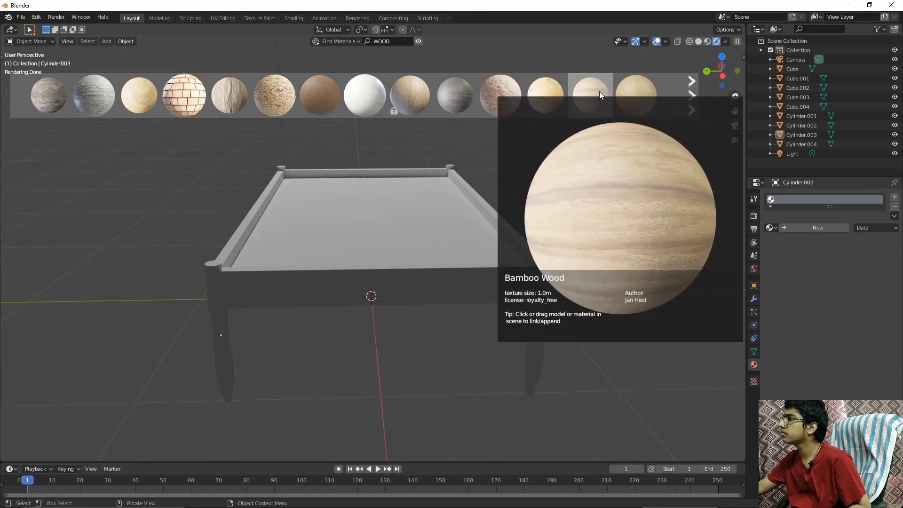
pyautogui.click(597, 93)
pyautogui.moveTo(597, 92); pyautogui.dragTo(454, 231)
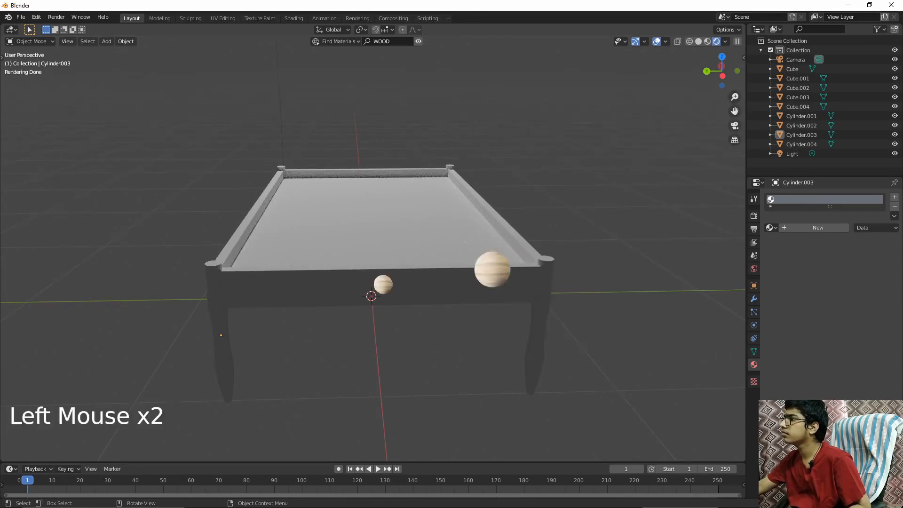
pyautogui.moveTo(492, 269); pyautogui.dragTo(337, 215)
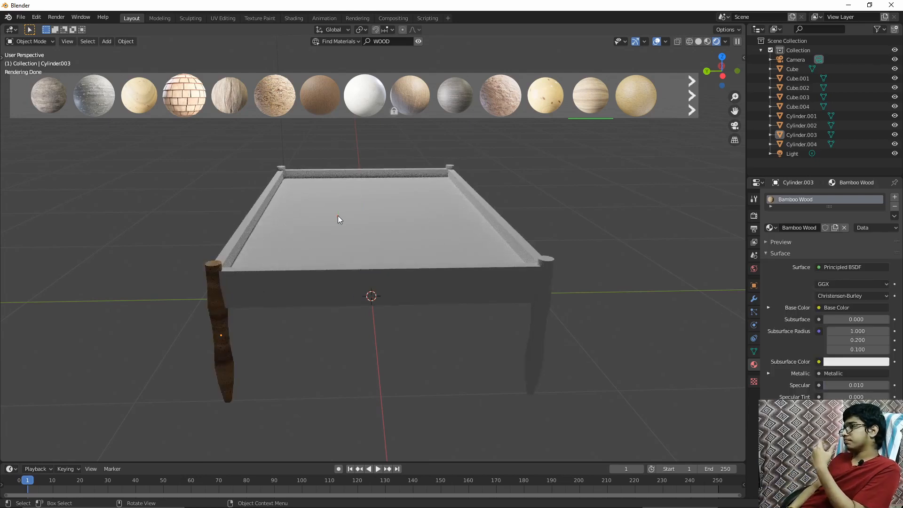
pyautogui.moveTo(294, 215); pyautogui.dragTo(279, 255, button='middle')
pyautogui.scroll(2, 278, 263)
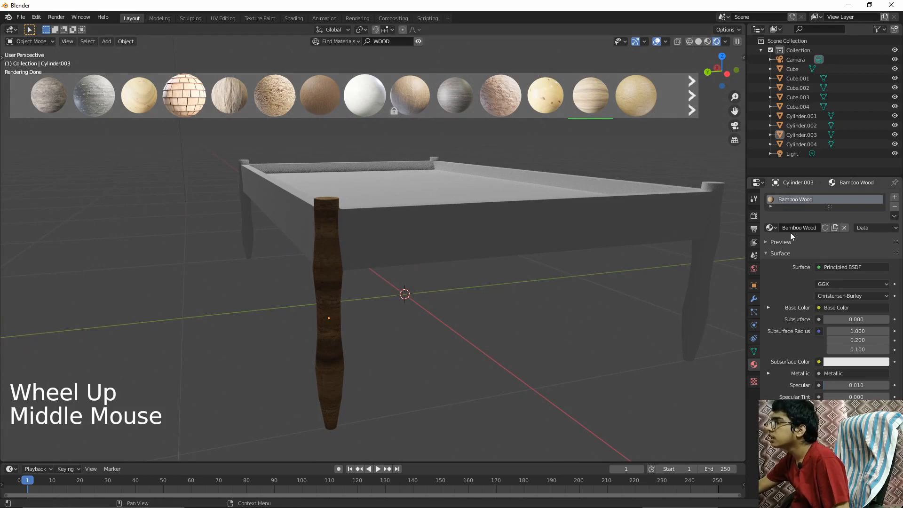
# Assign the existing Bamboo Wood material to the tabletop and the short rail beside the wooden leg.
pyautogui.moveTo(468, 153); pyautogui.dragTo(441, 160, button='middle')
pyautogui.click(395, 211)
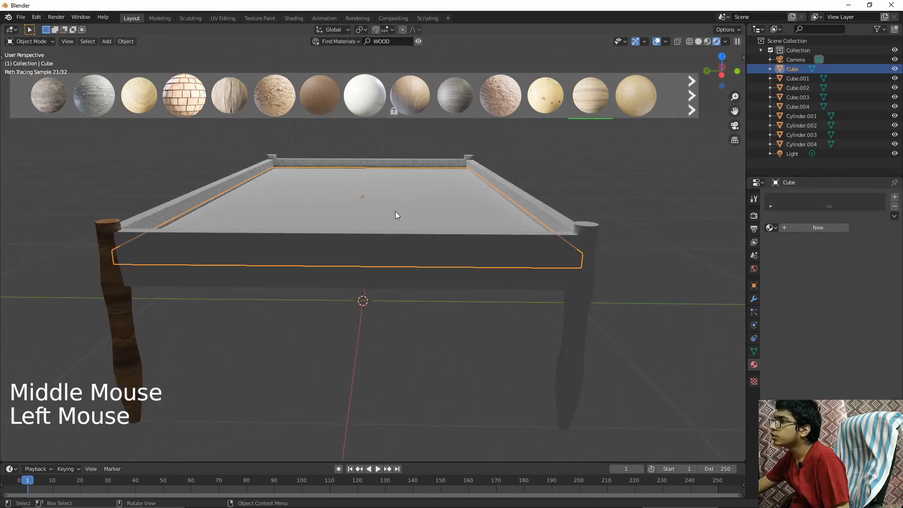
pyautogui.click(769, 227)
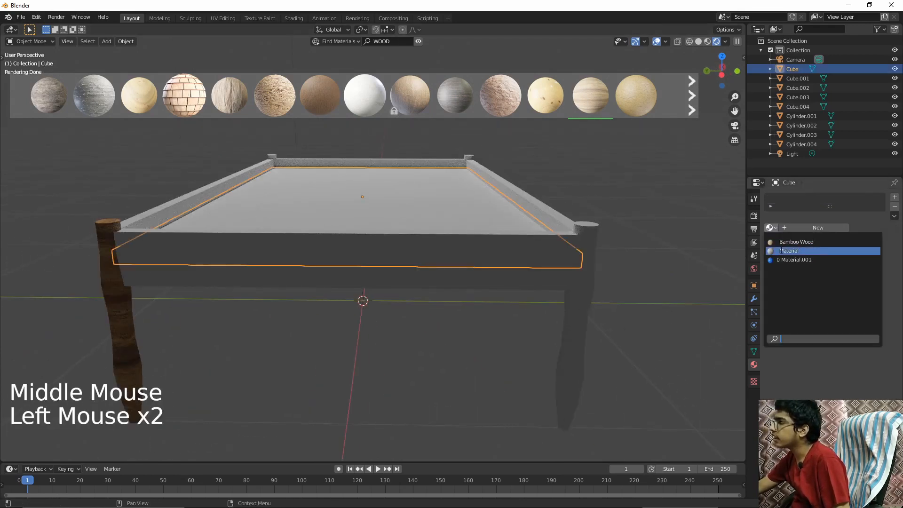
pyautogui.click(794, 236)
pyautogui.click(395, 244)
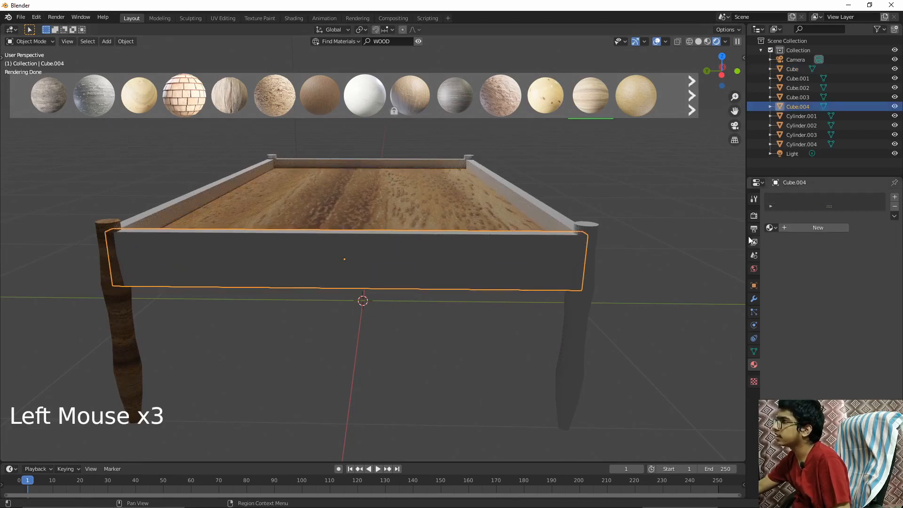
pyautogui.click(769, 228)
pyautogui.click(796, 242)
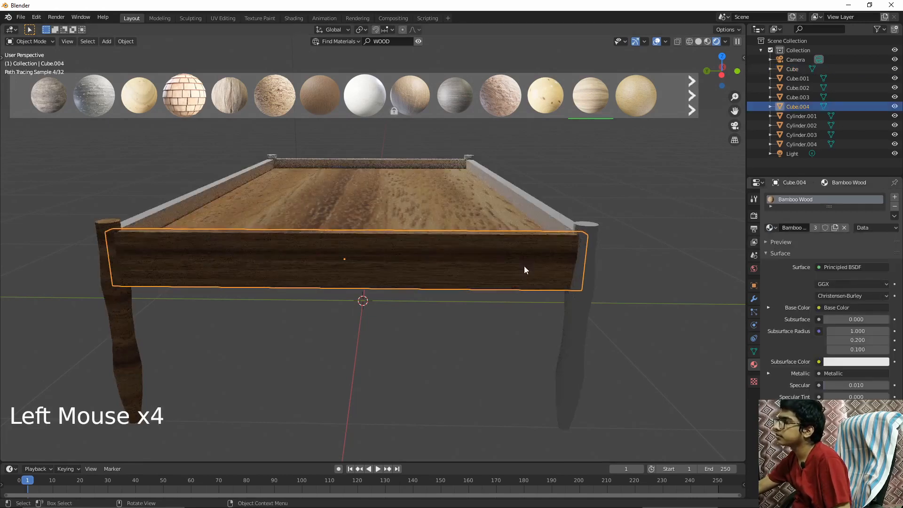
# Assign the existing Bamboo Wood material to the plain leg at the other end of the wooden short rail.
pyautogui.click(588, 227)
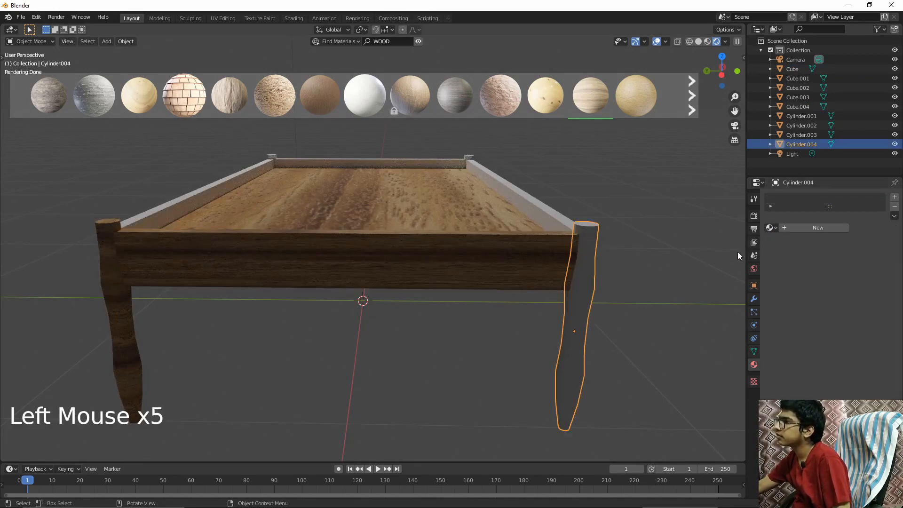
pyautogui.click(769, 227)
pyautogui.click(796, 241)
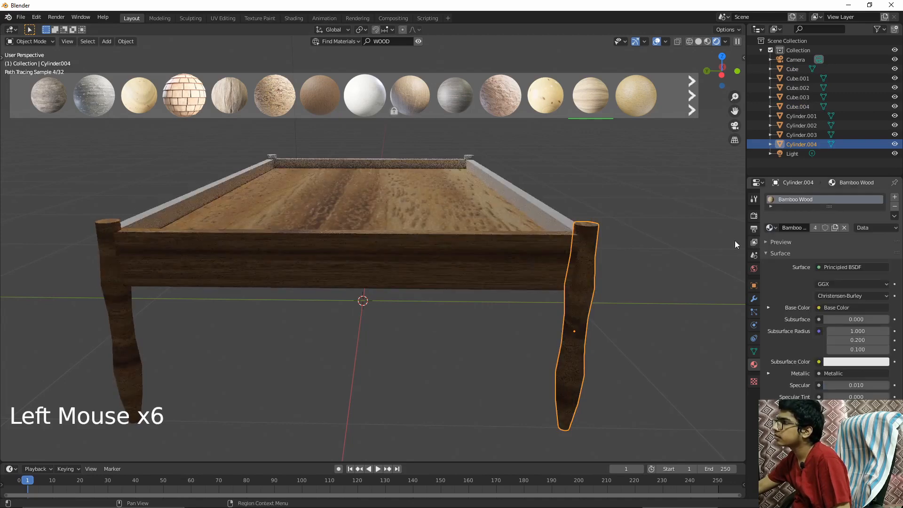
# Assign the existing Bamboo Wood material to the two plain legs at the opposite end of the table.
pyautogui.moveTo(735, 240); pyautogui.dragTo(438, 241, button='middle')
pyautogui.click(393, 244)
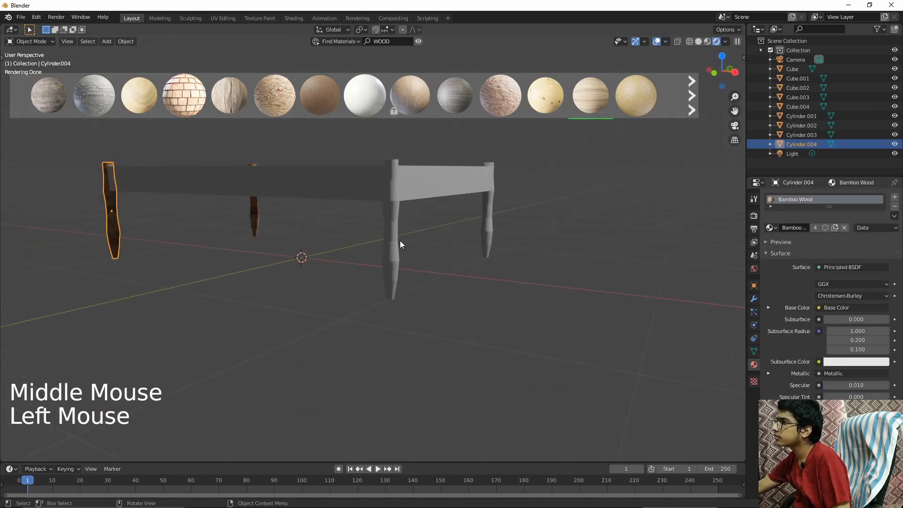
pyautogui.click(769, 228)
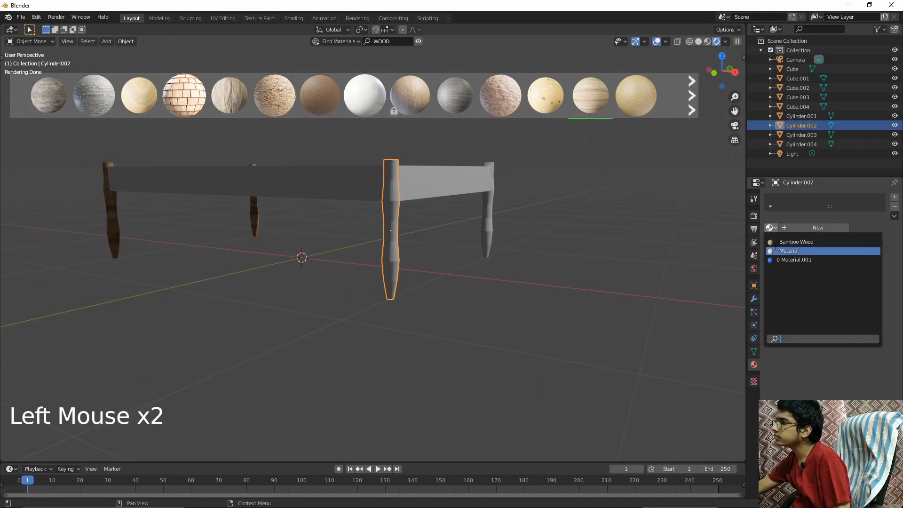
pyautogui.click(796, 238)
pyautogui.scroll(2, 554, 268)
pyautogui.moveTo(554, 268); pyautogui.dragTo(469, 267, button='middle')
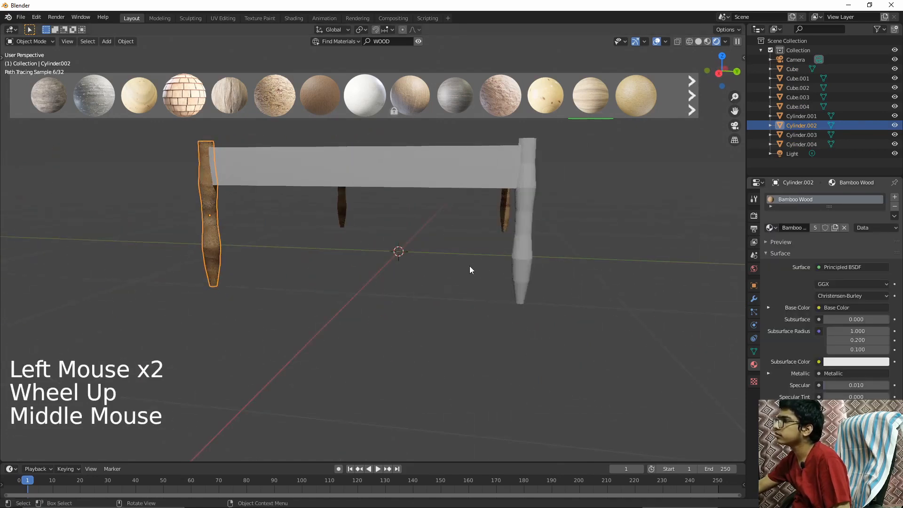
pyautogui.click(530, 266)
pyautogui.click(770, 228)
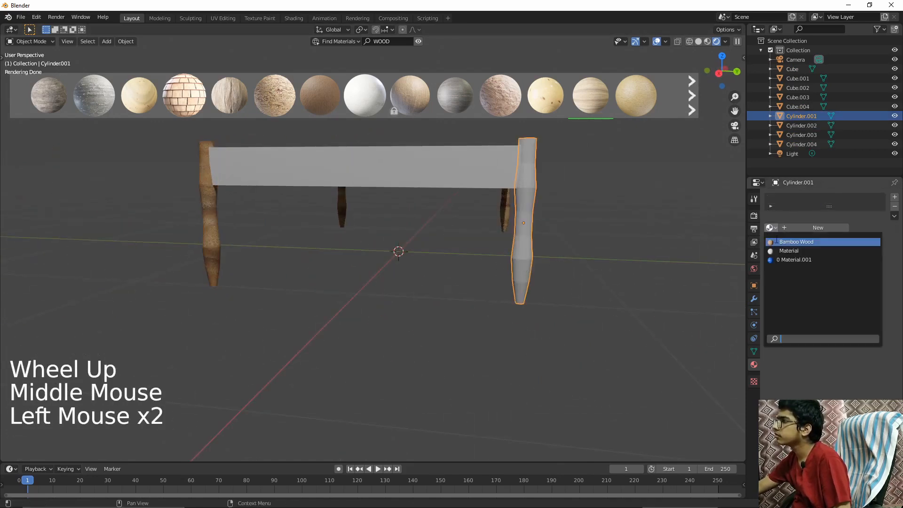
pyautogui.click(779, 243)
pyautogui.moveTo(564, 263); pyautogui.dragTo(457, 327, button='middle')
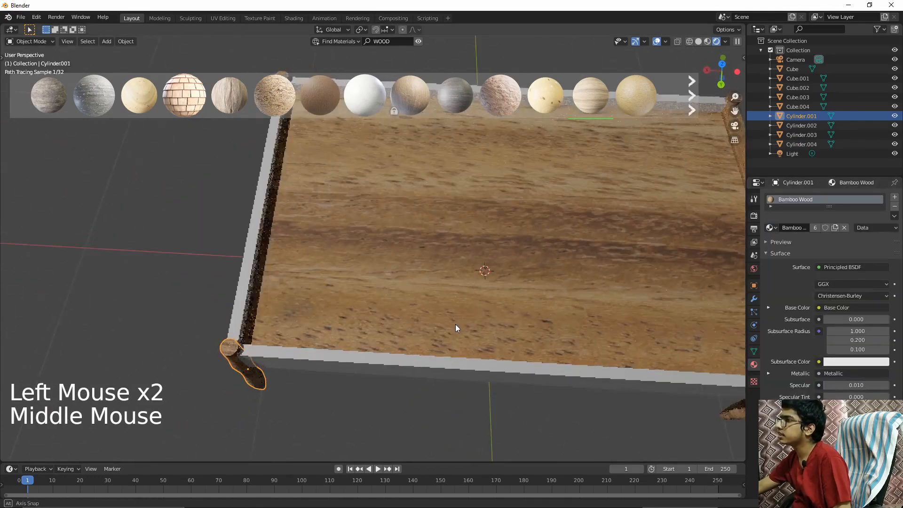
pyautogui.click(423, 363)
pyautogui.click(423, 362)
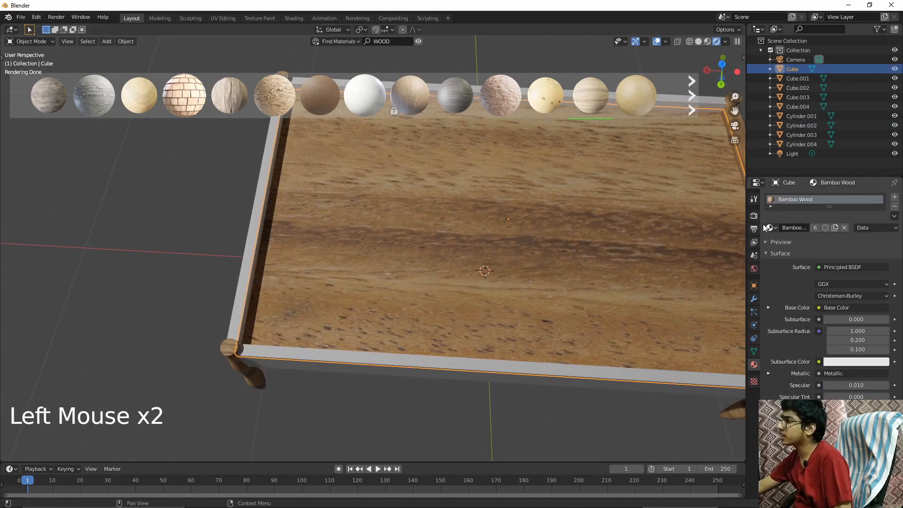
pyautogui.click(752, 380)
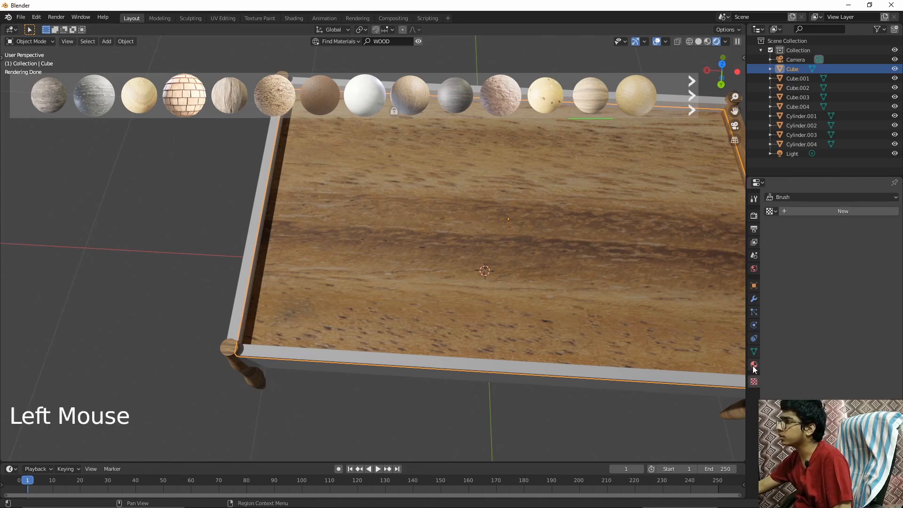
pyautogui.click(753, 365)
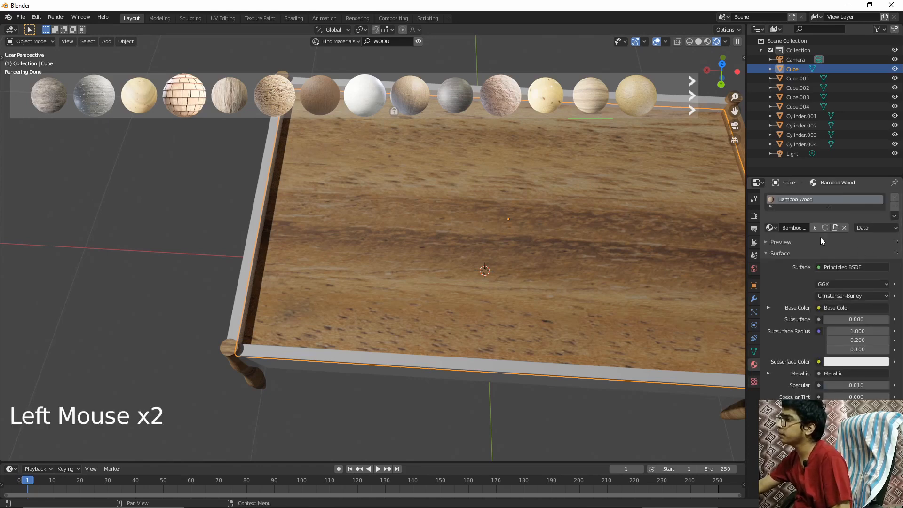
pyautogui.click(777, 227)
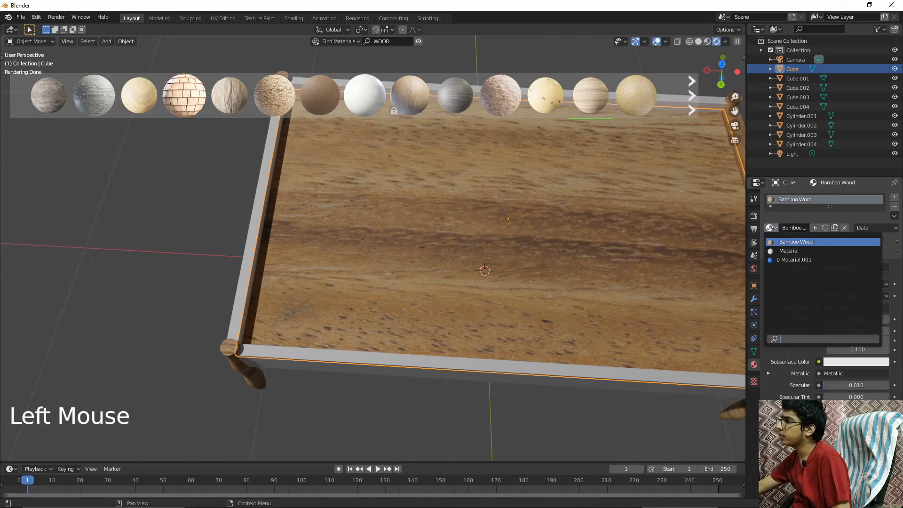
# Assign the existing Bamboo Wood material to the plain long rail nearest the view.
pyautogui.click(484, 368)
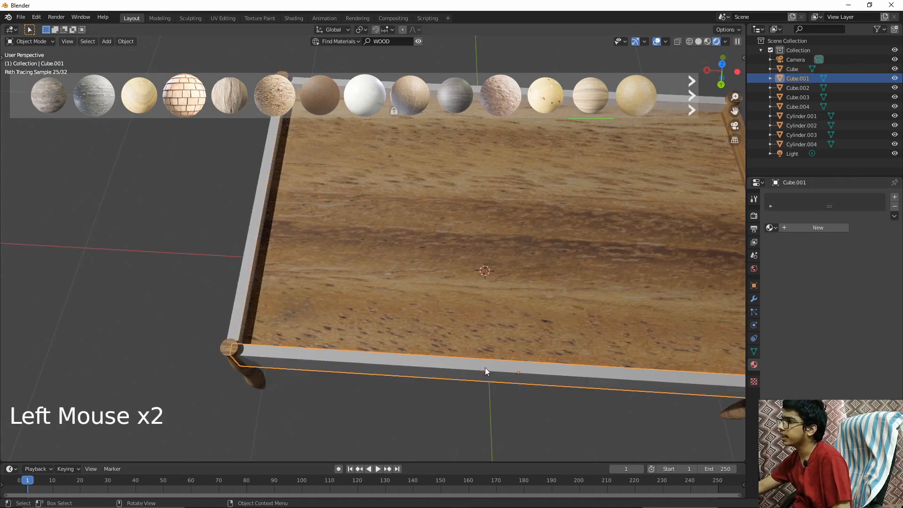
pyautogui.click(771, 227)
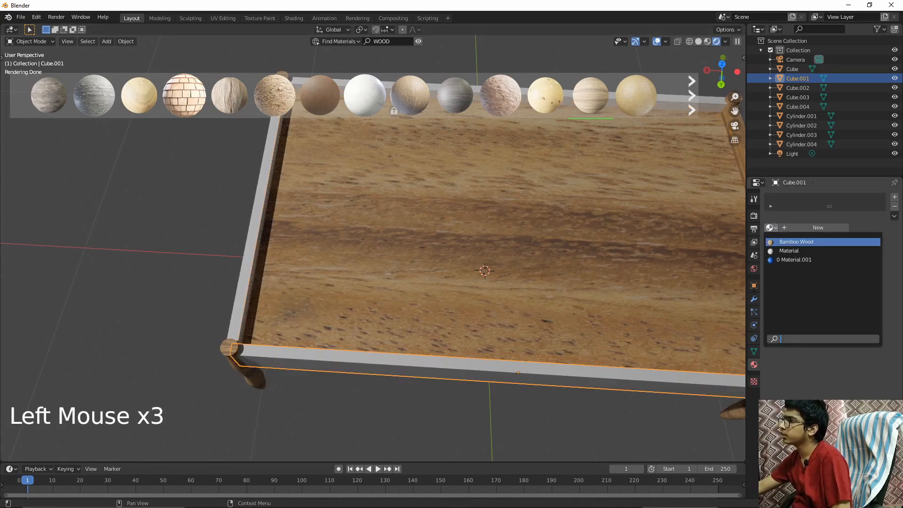
pyautogui.click(795, 237)
pyautogui.scroll(-4, 600, 245)
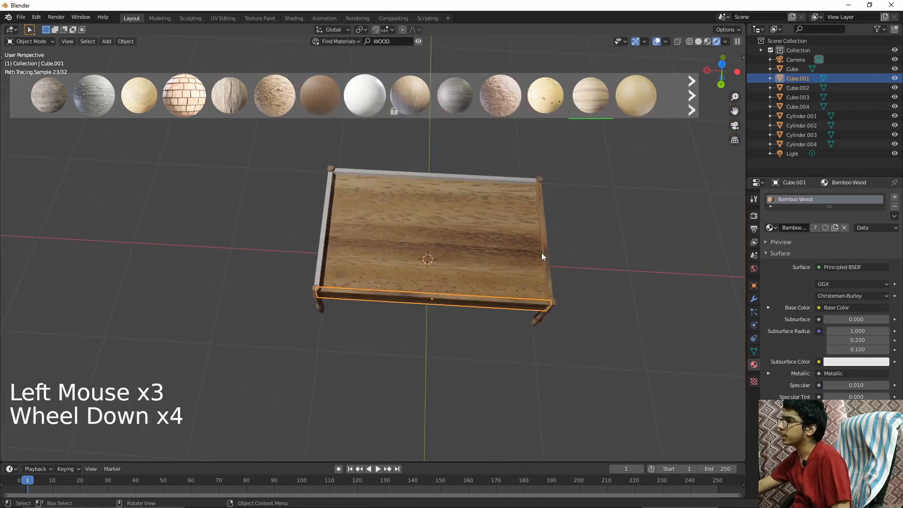
pyautogui.scroll(-1, 549, 254)
# Preview several of the found BlenderKit wood materials and apply Wood dark to the tabletop in place of Bamboo Wood.
pyautogui.moveTo(548, 255); pyautogui.dragTo(446, 233, button='middle')
pyautogui.scroll(4, 438, 312)
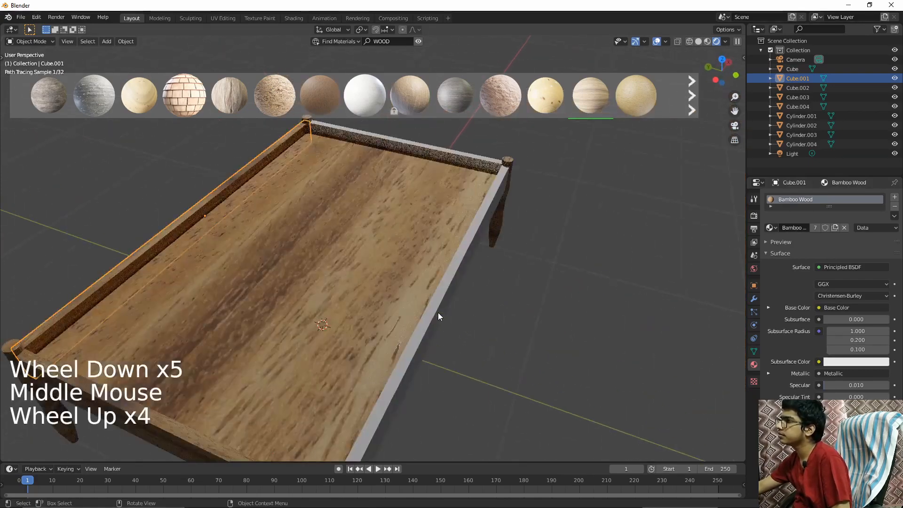
pyautogui.scroll(1, 438, 312)
pyautogui.moveTo(438, 312); pyautogui.dragTo(414, 299, button='middle')
pyautogui.click(375, 263)
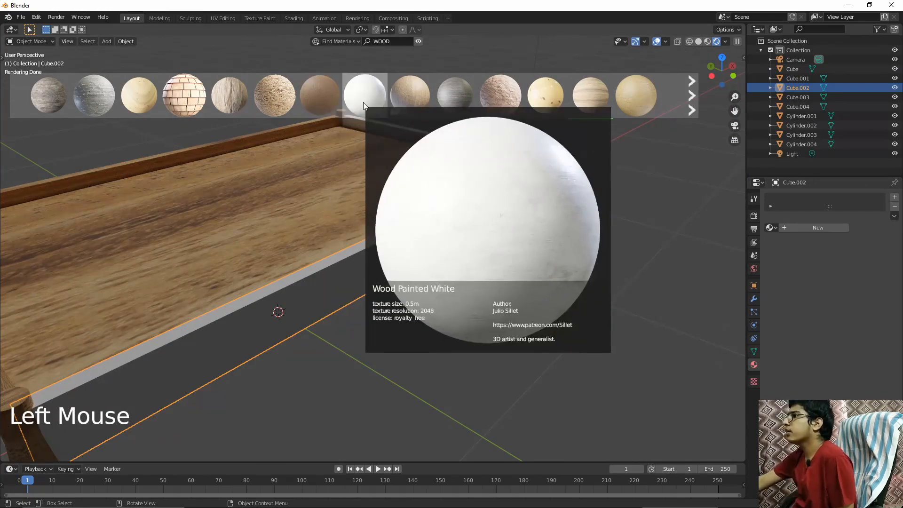
pyautogui.moveTo(458, 94)
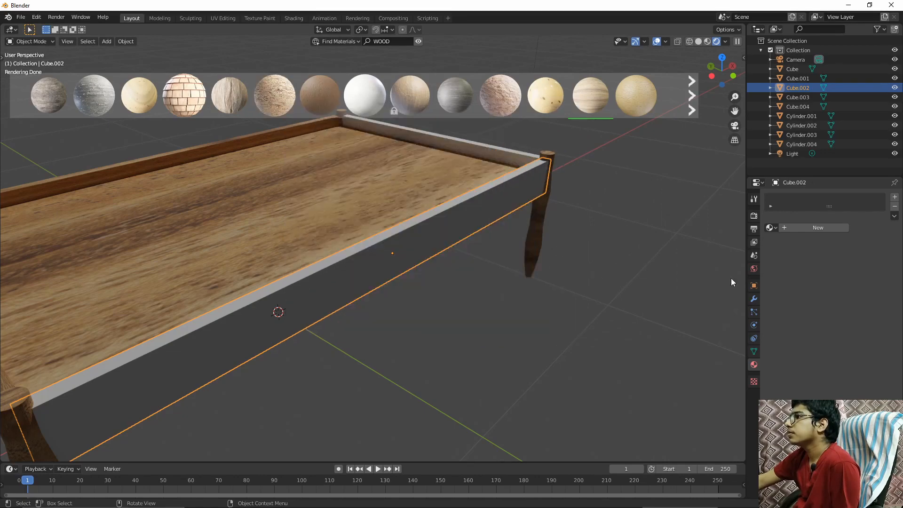
pyautogui.click(244, 186)
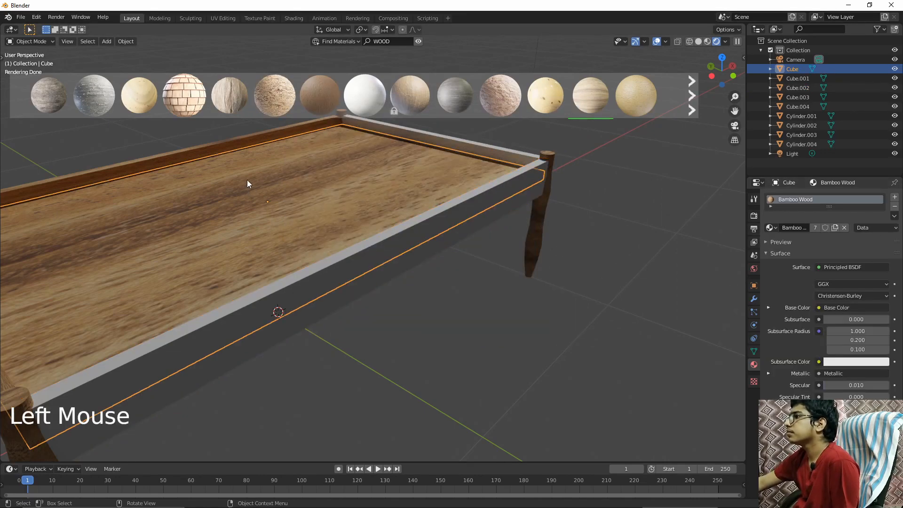
pyautogui.moveTo(449, 96)
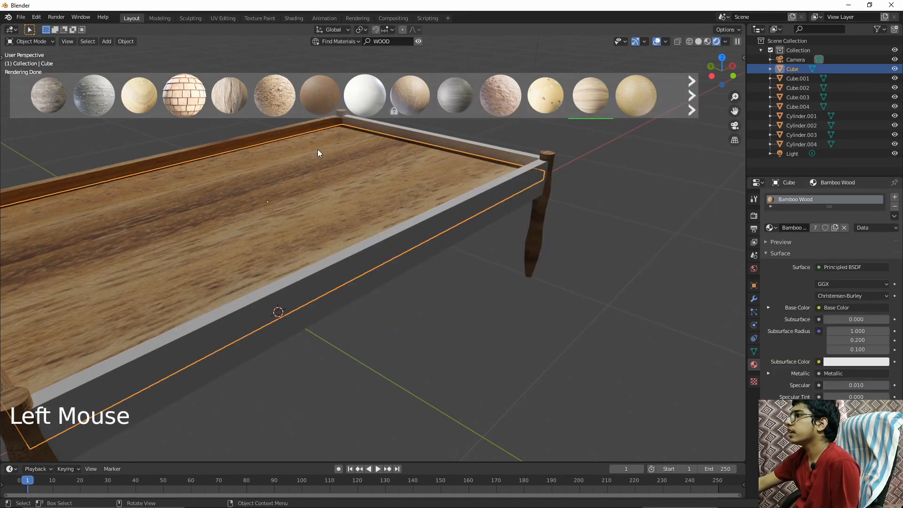
pyautogui.moveTo(286, 104)
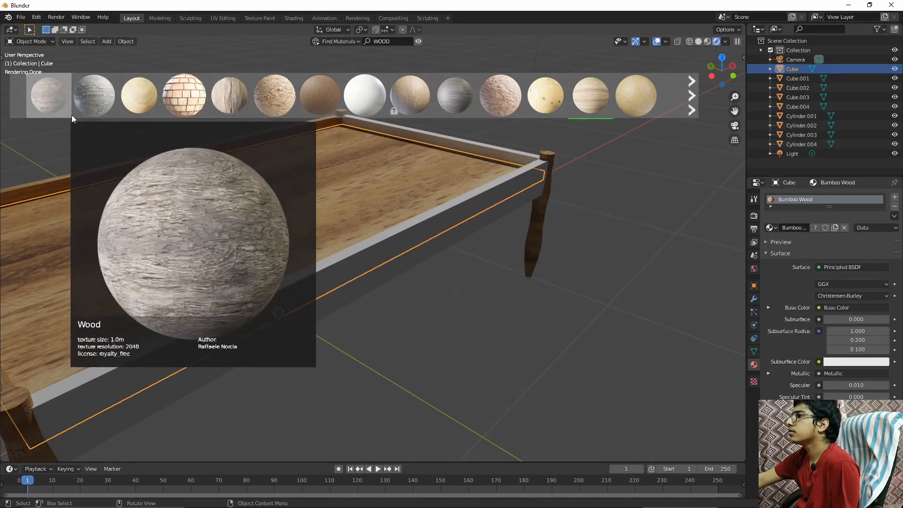
pyautogui.moveTo(354, 102)
pyautogui.moveTo(436, 97); pyautogui.dragTo(234, 201)
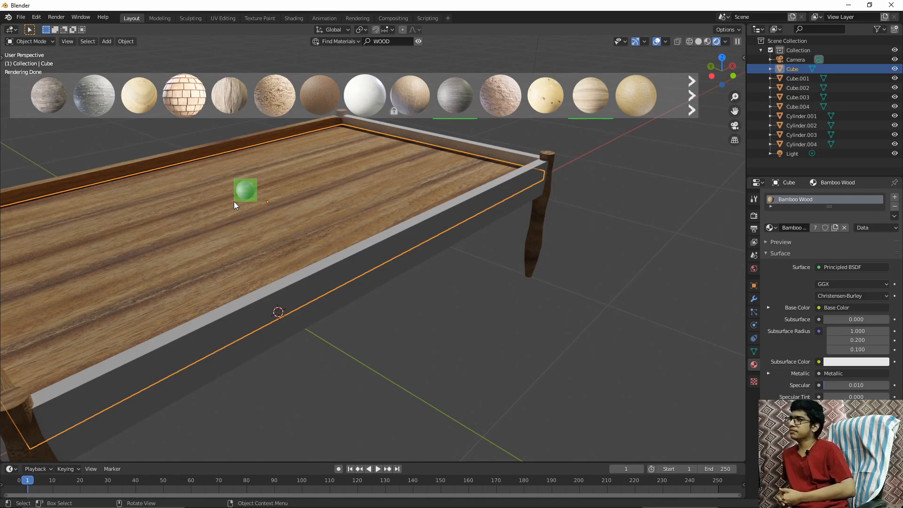
pyautogui.moveTo(234, 202); pyautogui.dragTo(235, 202)
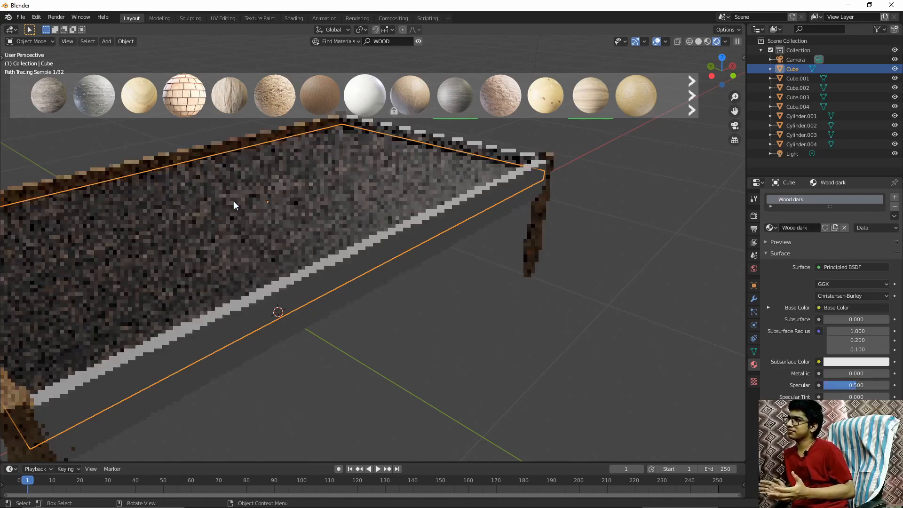
# Examine the tabletop's new material against the wooden rails and legs from several angles and distances.
pyautogui.moveTo(231, 206); pyautogui.dragTo(298, 193, button='middle')
pyautogui.scroll(-4, 340, 258)
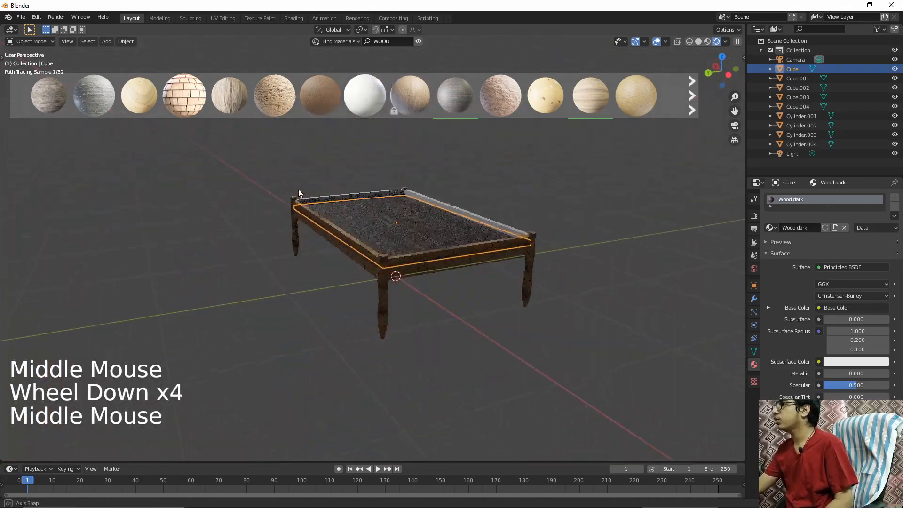
pyautogui.scroll(5, 305, 235)
pyautogui.moveTo(306, 235); pyautogui.dragTo(278, 261, button='middle')
pyautogui.scroll(-1, 345, 274)
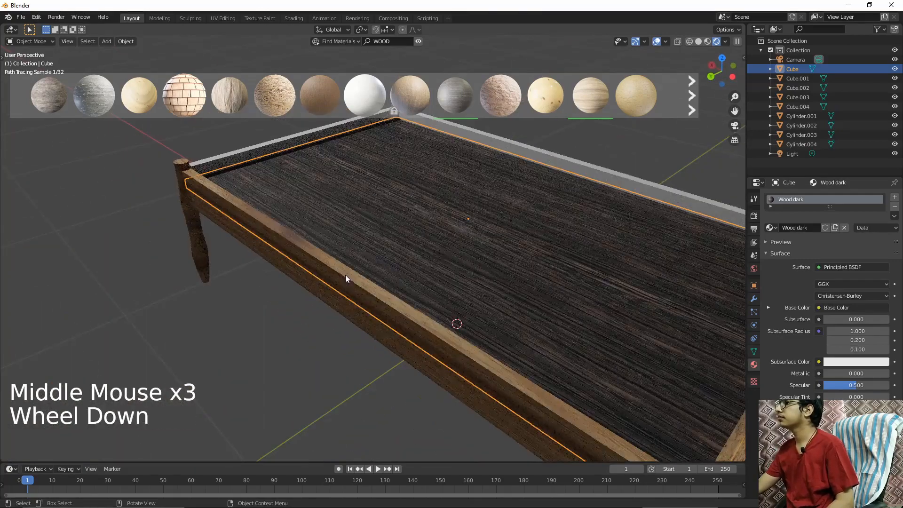
pyautogui.moveTo(357, 285); pyautogui.dragTo(367, 253, button='middle')
pyautogui.scroll(1, 365, 247)
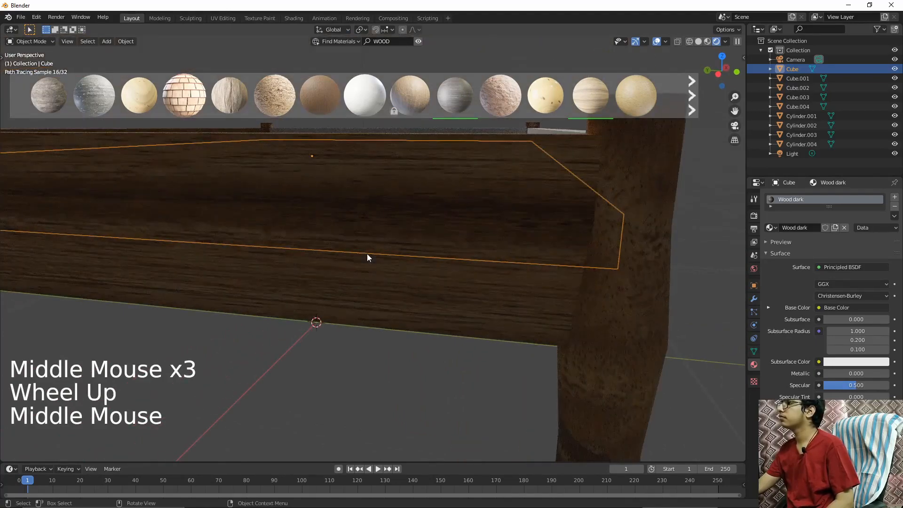
pyautogui.scroll(-2, 371, 253)
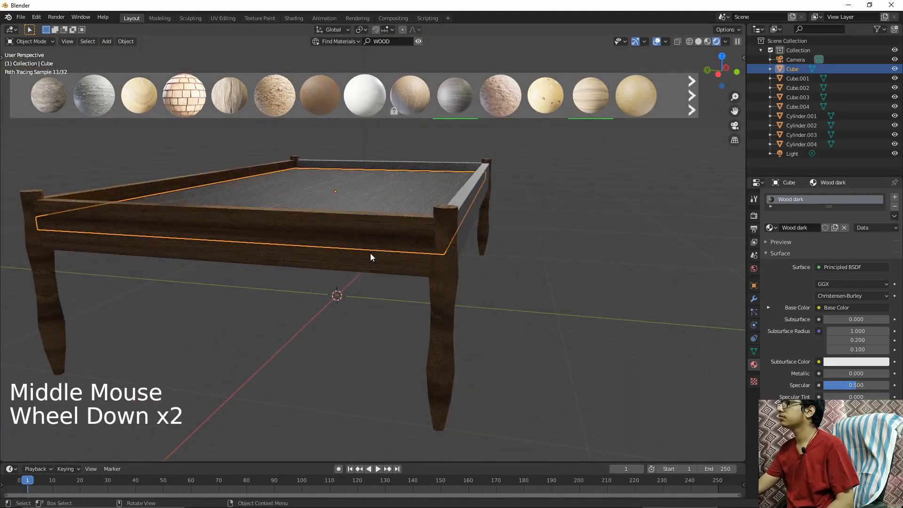
# Assign the existing Wood dark material to the remaining plain long rail and inspect it beside the tabletop.
pyautogui.moveTo(371, 253); pyautogui.dragTo(333, 279, button='middle')
pyautogui.click(288, 300)
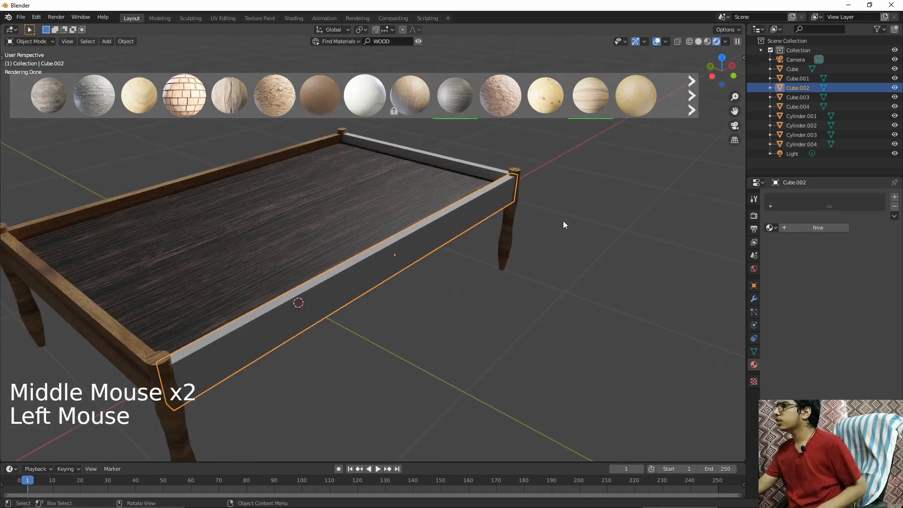
pyautogui.click(770, 227)
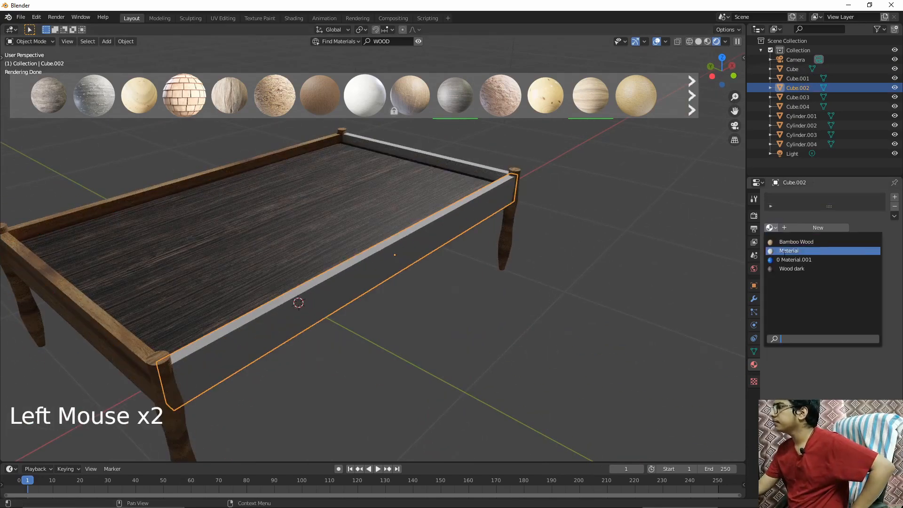
pyautogui.click(790, 268)
pyautogui.moveTo(513, 250); pyautogui.dragTo(479, 245, button='middle')
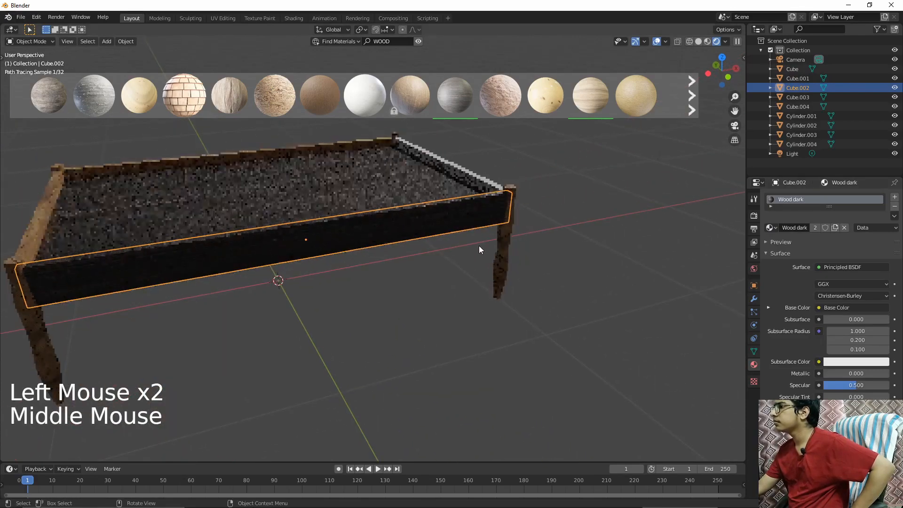
pyautogui.scroll(5, 424, 252)
pyautogui.scroll(-5, 410, 250)
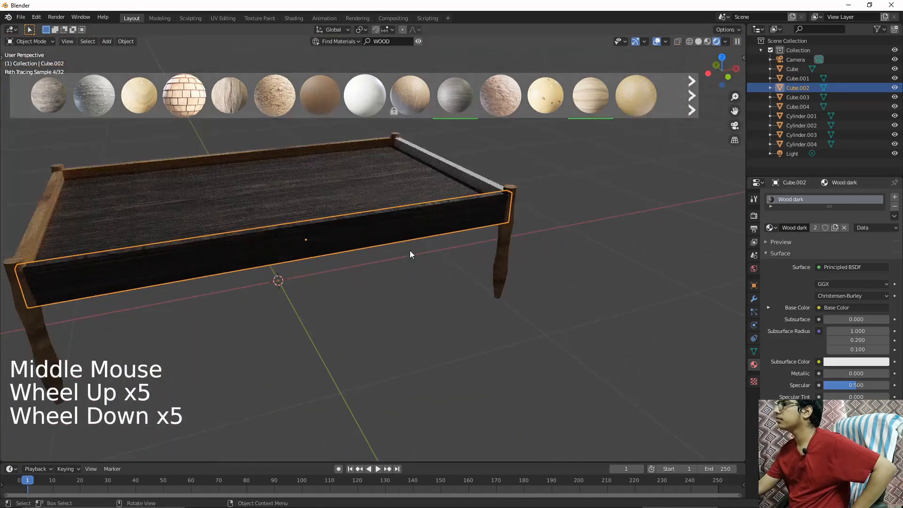
pyautogui.moveTo(412, 252); pyautogui.dragTo(444, 252, button='middle')
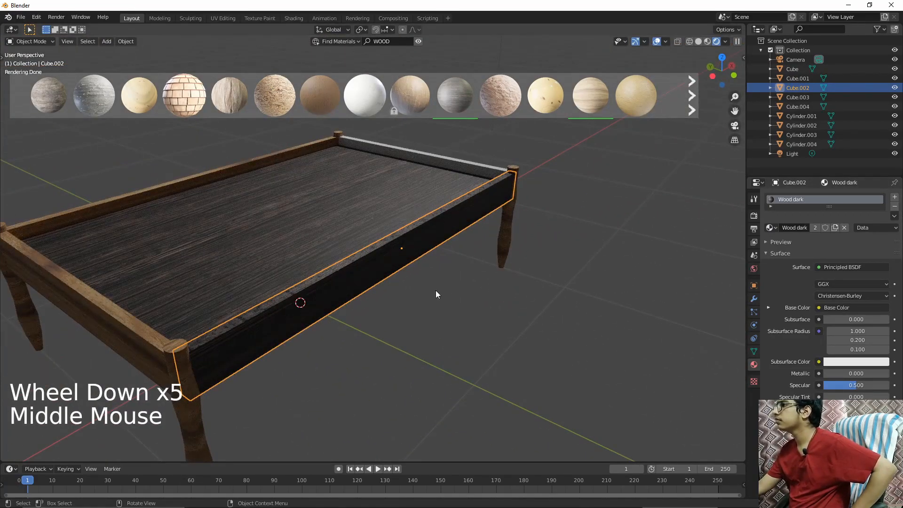
pyautogui.moveTo(253, 190); pyautogui.dragTo(272, 192, button='middle')
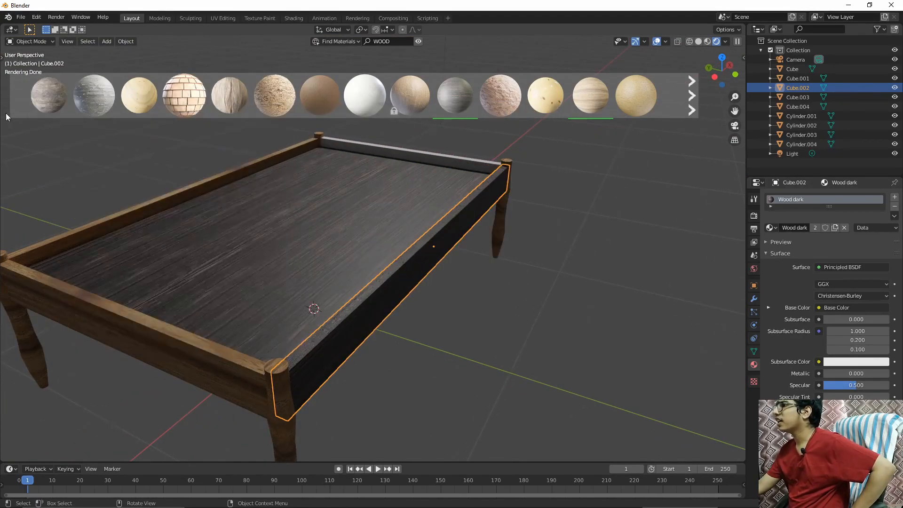
# Try the BlenderKit Wood Roof material on the dark long rail, browsing further wood materials, and inspect the rail up close.
pyautogui.moveTo(176, 105)
pyautogui.mouseDown()
pyautogui.moveTo(411, 298)
pyautogui.moveTo(407, 311)
pyautogui.moveTo(428, 323)
pyautogui.moveTo(391, 293)
pyautogui.mouseUp()
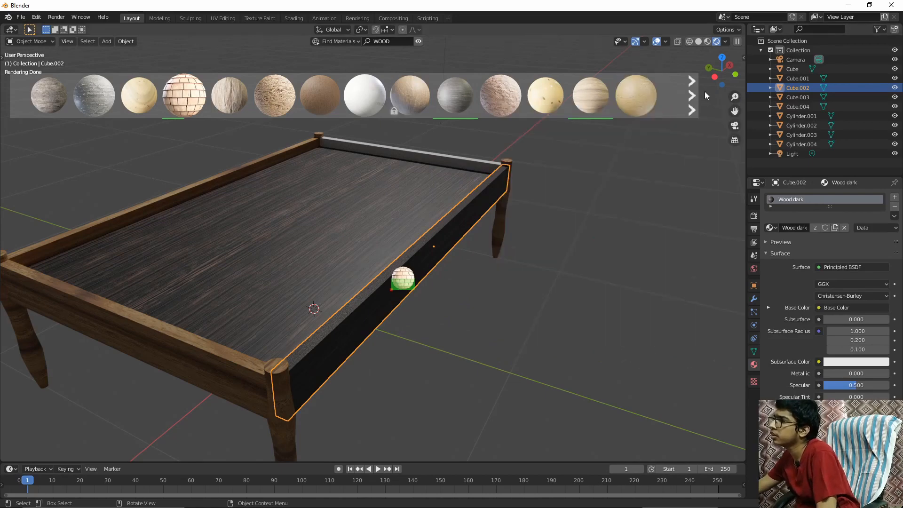
pyautogui.click(694, 92)
pyautogui.click(694, 92)
pyautogui.click(694, 93)
pyautogui.click(694, 93)
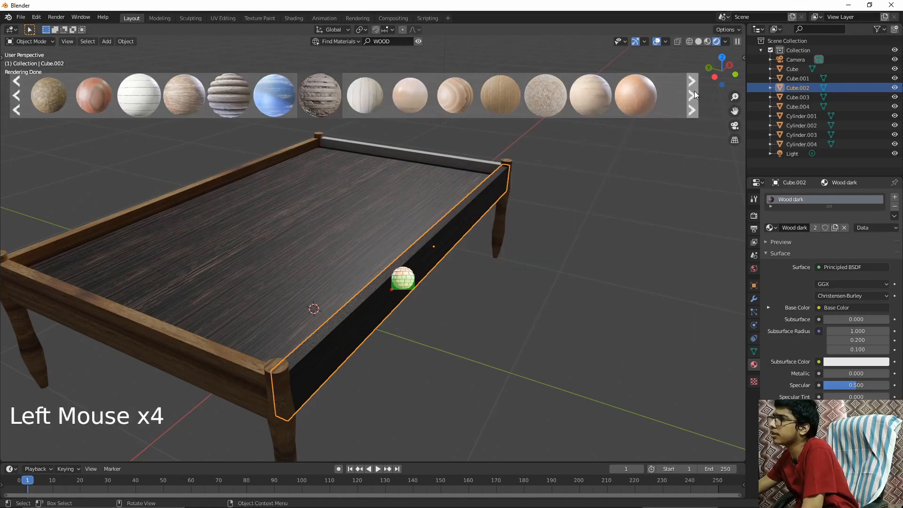
pyautogui.moveTo(261, 86)
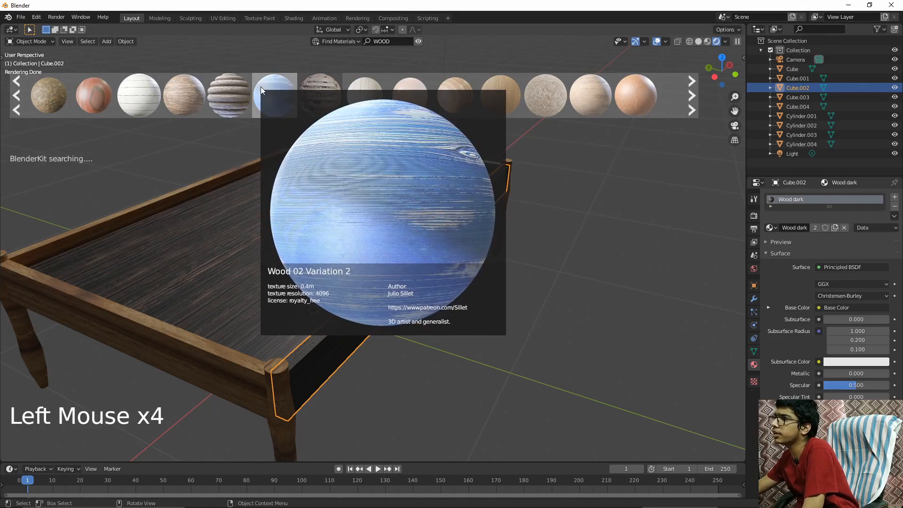
pyautogui.moveTo(225, 89)
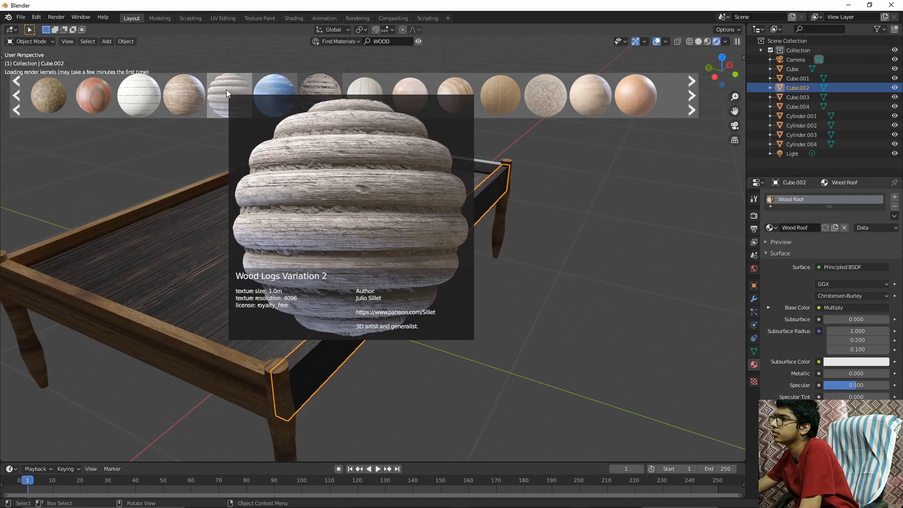
pyautogui.click(546, 272)
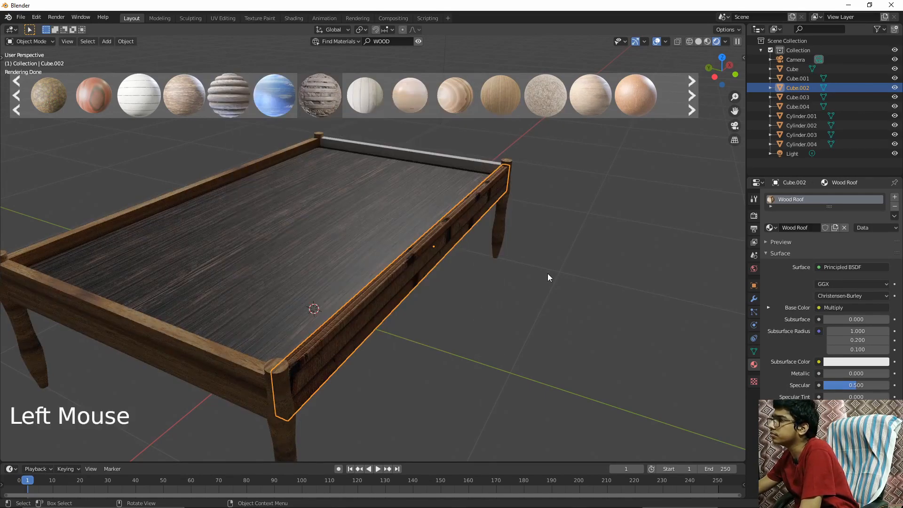
pyautogui.moveTo(547, 272); pyautogui.dragTo(503, 253, button='middle')
pyautogui.scroll(2, 466, 255)
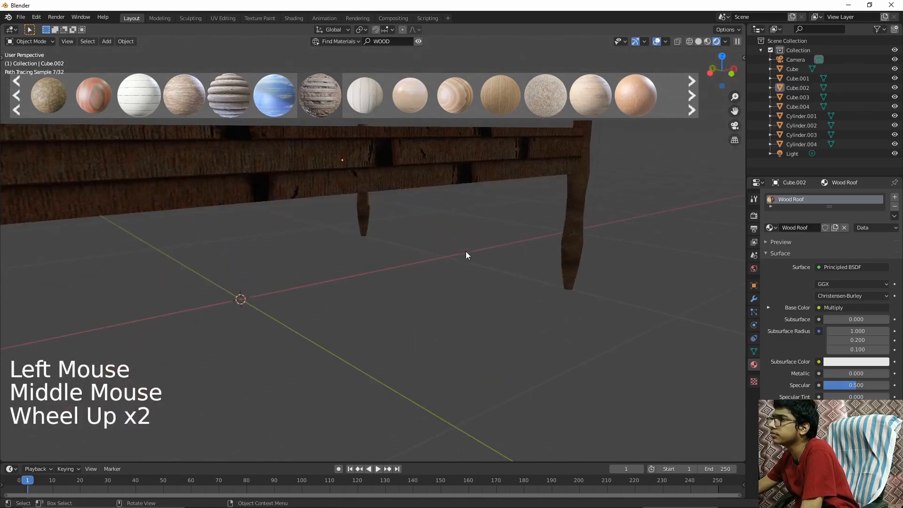
pyautogui.scroll(-1, 444, 211)
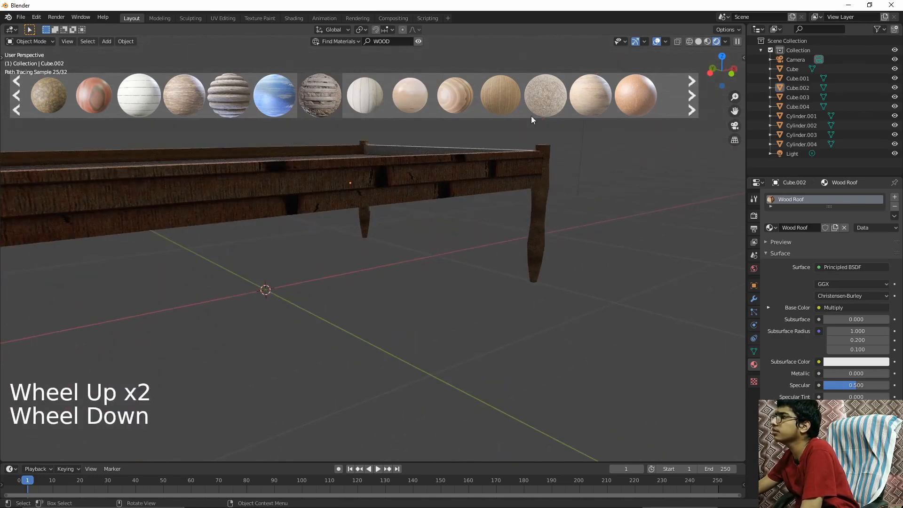
# Assign the existing Bamboo Wood material to the long rail in place of Wood Roof.
pyautogui.click(769, 227)
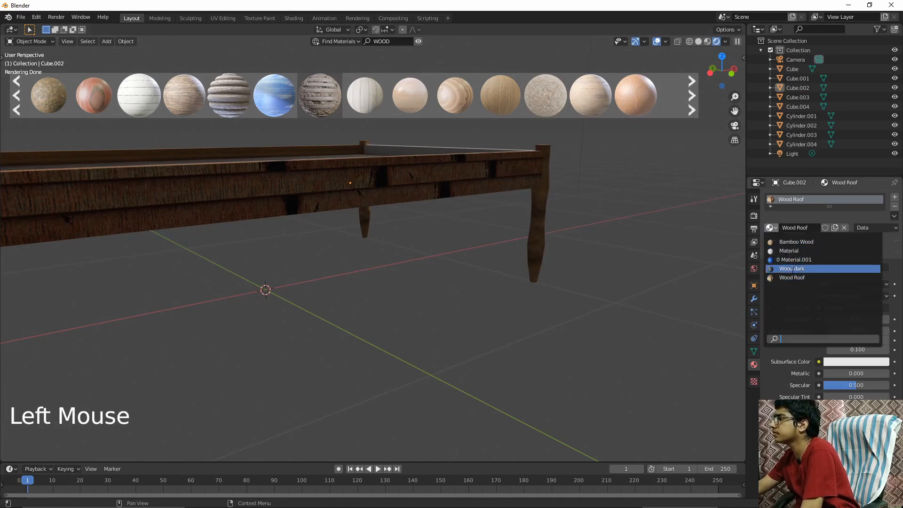
pyautogui.click(795, 241)
pyautogui.moveTo(617, 272); pyautogui.dragTo(473, 238, button='middle')
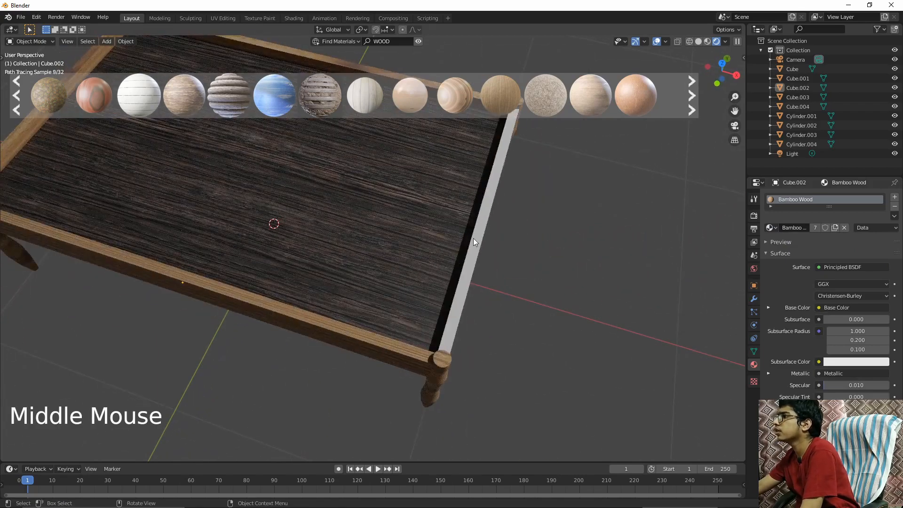
# Assign the existing Bamboo Wood material to the remaining plain short rail.
pyautogui.click(474, 256)
pyautogui.moveTo(564, 274); pyautogui.dragTo(547, 261, button='middle')
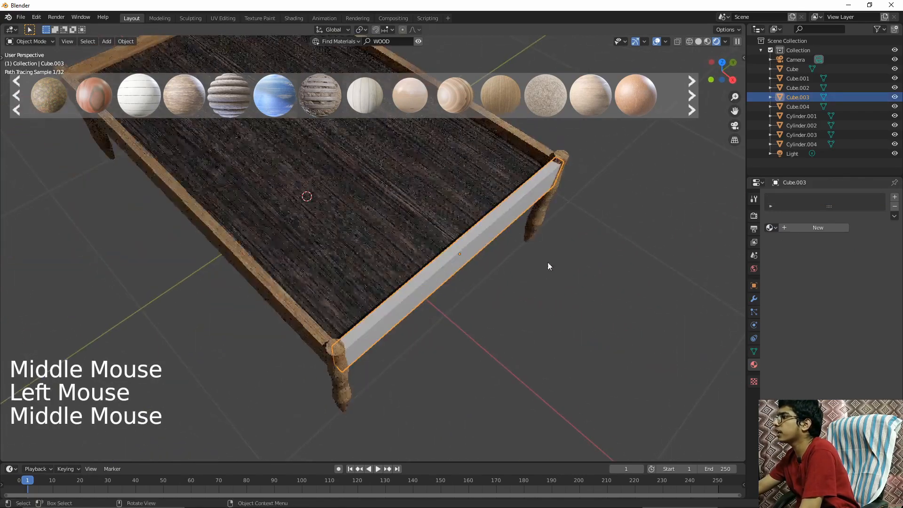
pyautogui.click(775, 229)
pyautogui.click(791, 241)
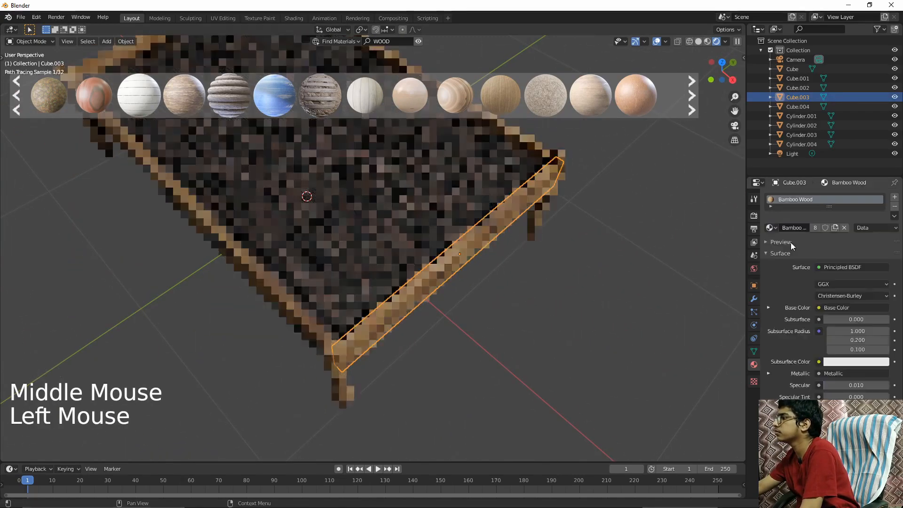
pyautogui.doubleClick(562, 278)
# Examine the fully textured table's rails, legs and dark top from several angles and distances.
pyautogui.moveTo(562, 278); pyautogui.dragTo(379, 239, button='middle')
pyautogui.scroll(-6, 335, 235)
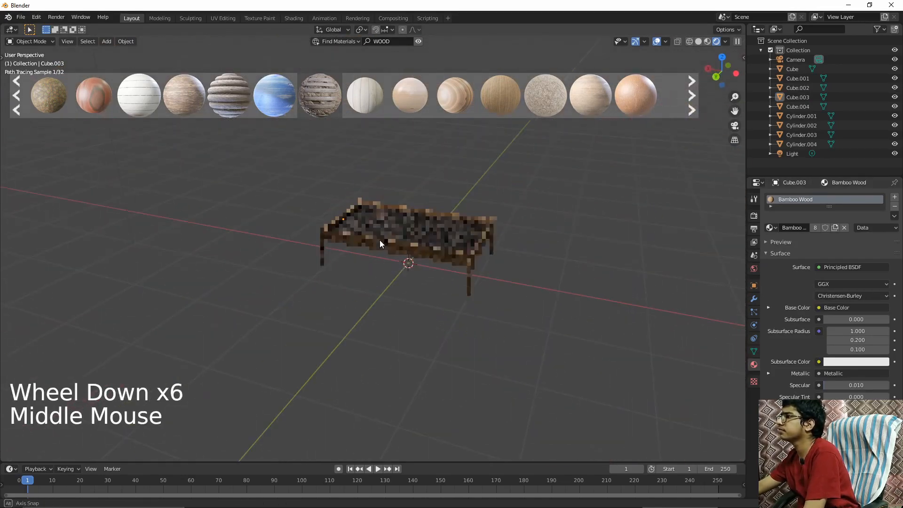
pyautogui.scroll(3, 379, 240)
pyautogui.moveTo(439, 276); pyautogui.dragTo(426, 296, button='middle')
pyautogui.scroll(4, 363, 272)
pyautogui.scroll(-5, 351, 287)
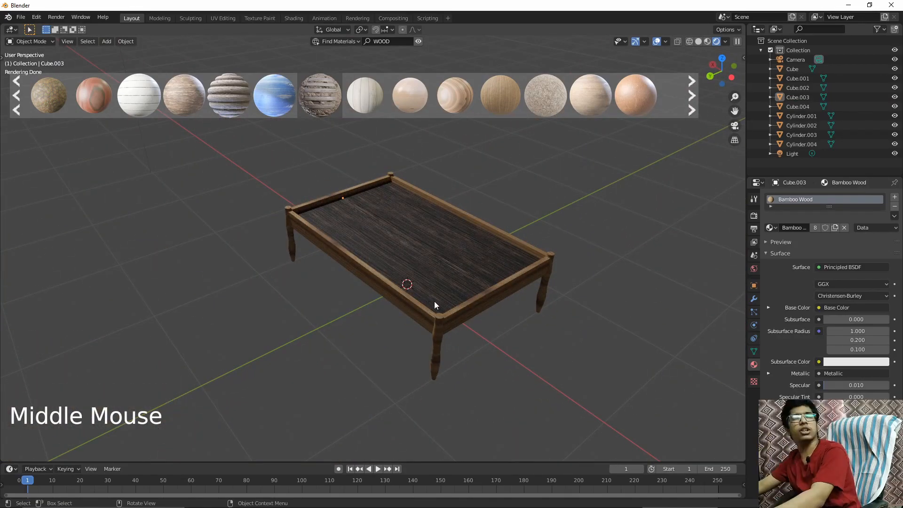
pyautogui.scroll(-2, 458, 278)
pyautogui.moveTo(458, 278); pyautogui.dragTo(482, 266, button='middle')
pyautogui.scroll(3, 472, 276)
pyautogui.scroll(4, 427, 248)
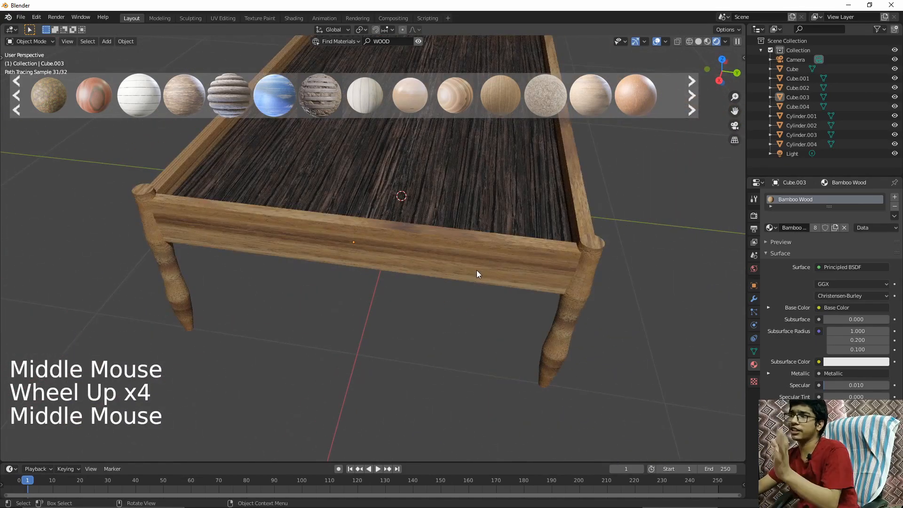
pyautogui.moveTo(453, 268); pyautogui.dragTo(357, 272, button='middle')
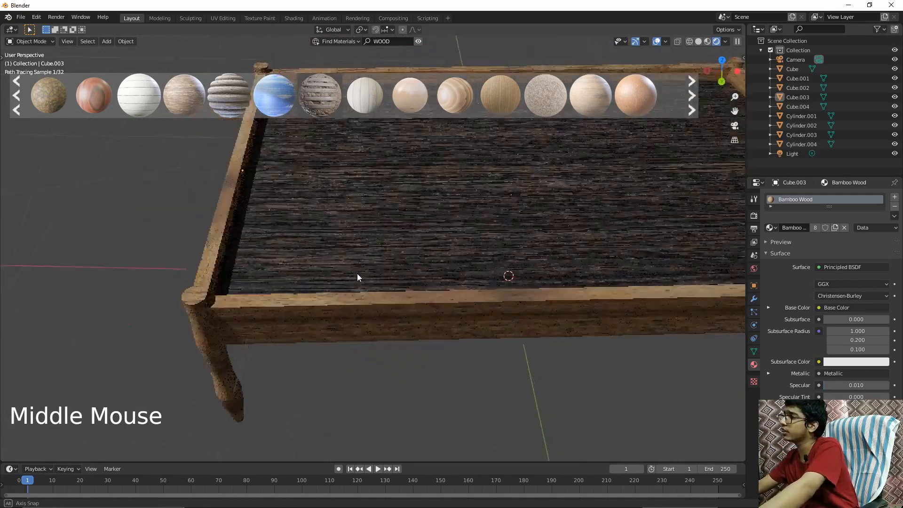
pyautogui.scroll(-4, 440, 269)
pyautogui.moveTo(440, 269); pyautogui.dragTo(403, 268, button='middle')
pyautogui.scroll(4, 405, 268)
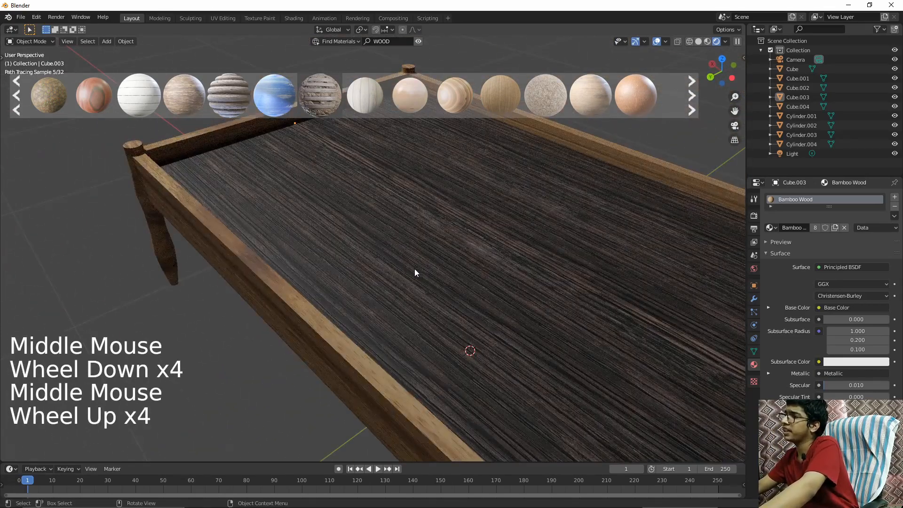
pyautogui.moveTo(215, 154); pyautogui.dragTo(439, 172, button='middle')
# Select one short rail together with its two adjoining legs and enter Edit Mode on all three.
pyautogui.click(229, 202)
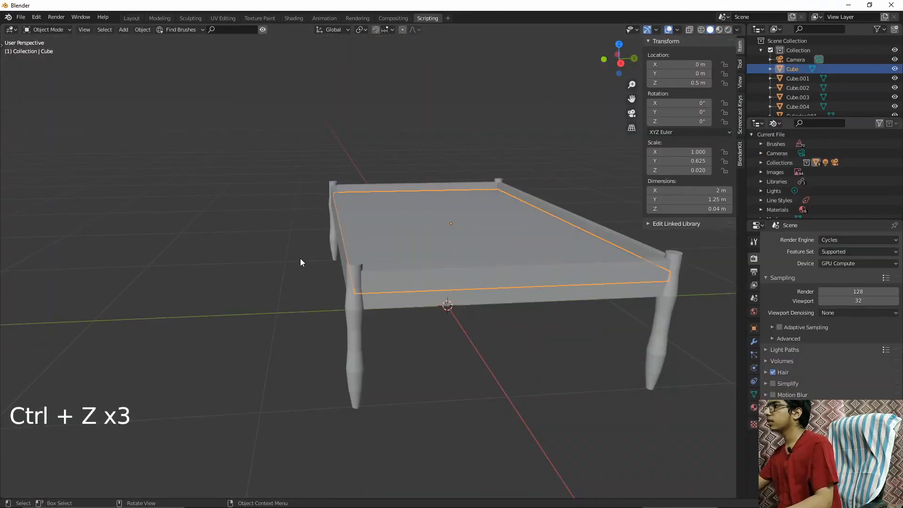
pyautogui.click(354, 283)
pyautogui.moveTo(357, 291); pyautogui.dragTo(318, 285, button='middle')
pyautogui.scroll(3, 381, 301)
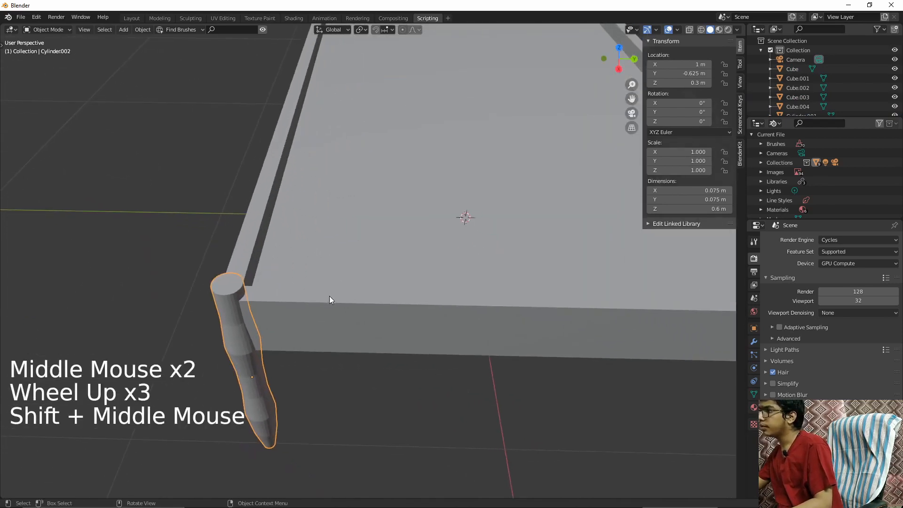
pyautogui.keyDown('shift'); pyautogui.click(329, 298); pyautogui.keyUp('shift')
pyautogui.click(330, 298)
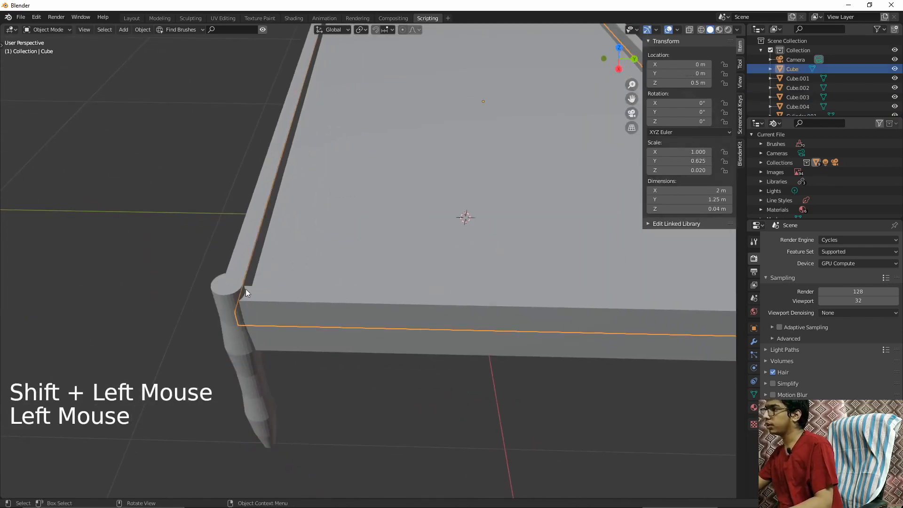
pyautogui.click(232, 283)
pyautogui.keyDown('shift'); pyautogui.click(576, 303); pyautogui.keyUp('shift')
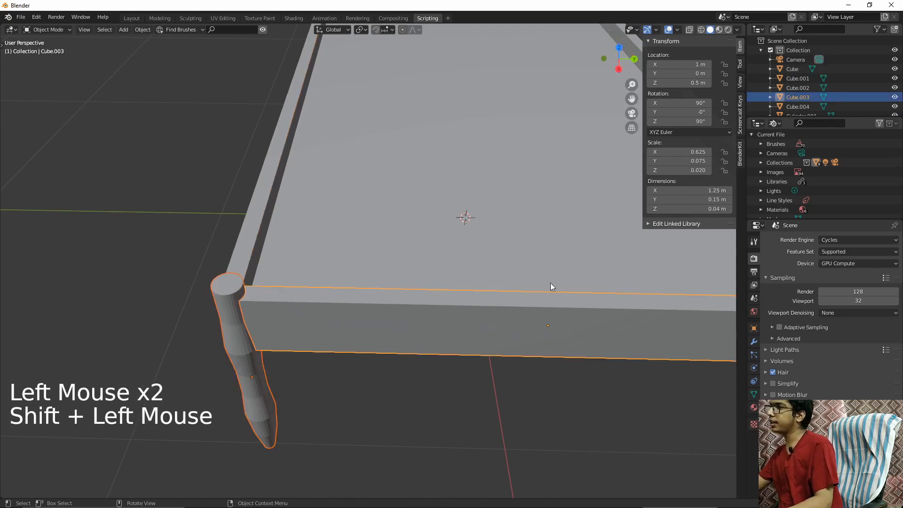
pyautogui.keyDown('shift'); pyautogui.moveTo(551, 286); pyautogui.dragTo(520, 273, button='middle'); pyautogui.keyUp('shift')
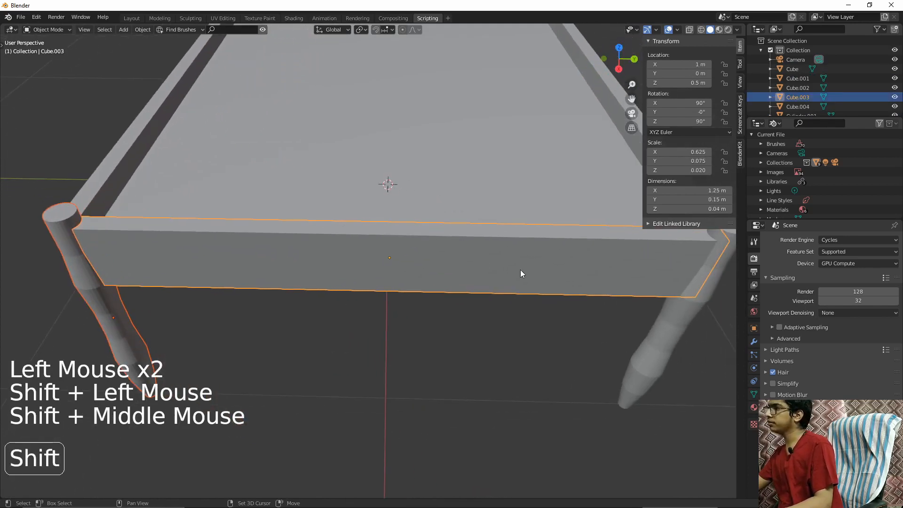
pyautogui.keyDown('shift'); pyautogui.click(680, 331); pyautogui.keyUp('shift')
pyautogui.press('Tab')
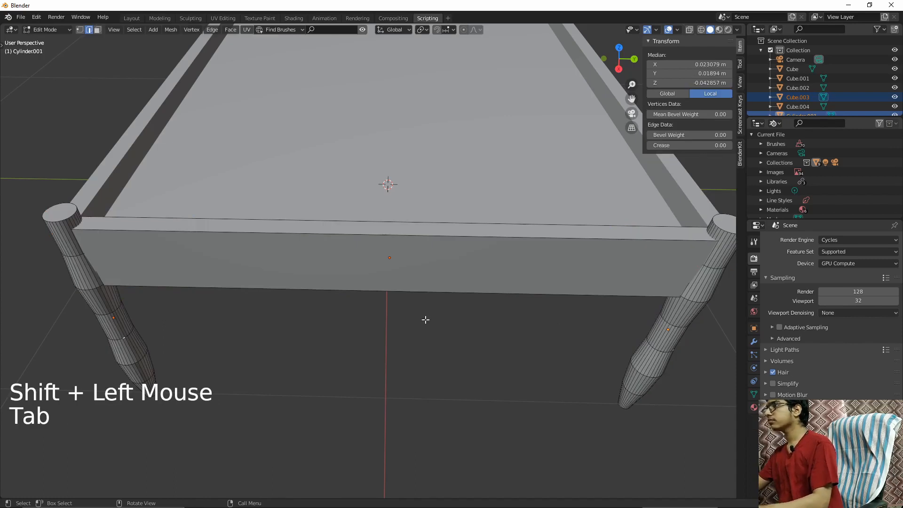
# Select the top faces of the short rail and of both adjoining legs in face mode.
pyautogui.press('3')
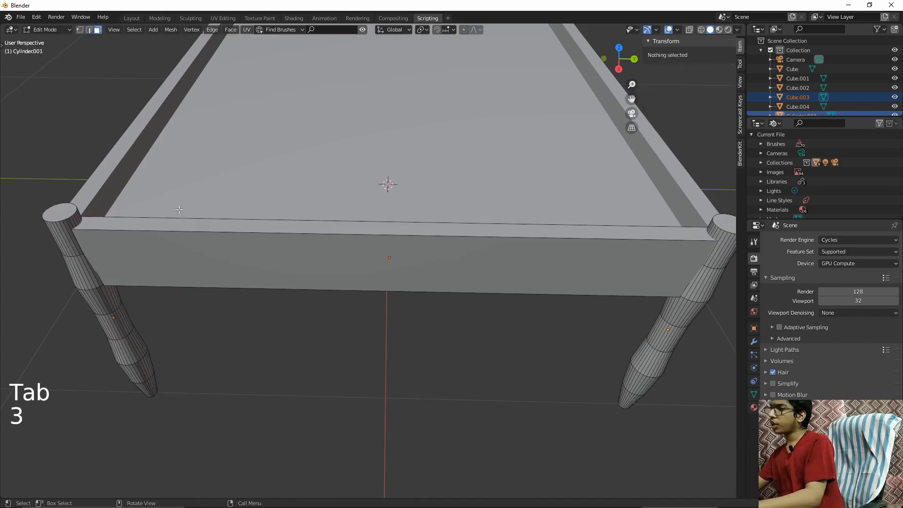
pyautogui.click(58, 214)
pyautogui.keyDown('shift'); pyautogui.click(118, 225); pyautogui.keyUp('shift')
pyautogui.keyDown('shift'); pyautogui.moveTo(351, 261); pyautogui.dragTo(38, 272, button='middle'); pyautogui.keyUp('shift')
pyautogui.keyDown('shift'); pyautogui.click(380, 235); pyautogui.keyUp('shift')
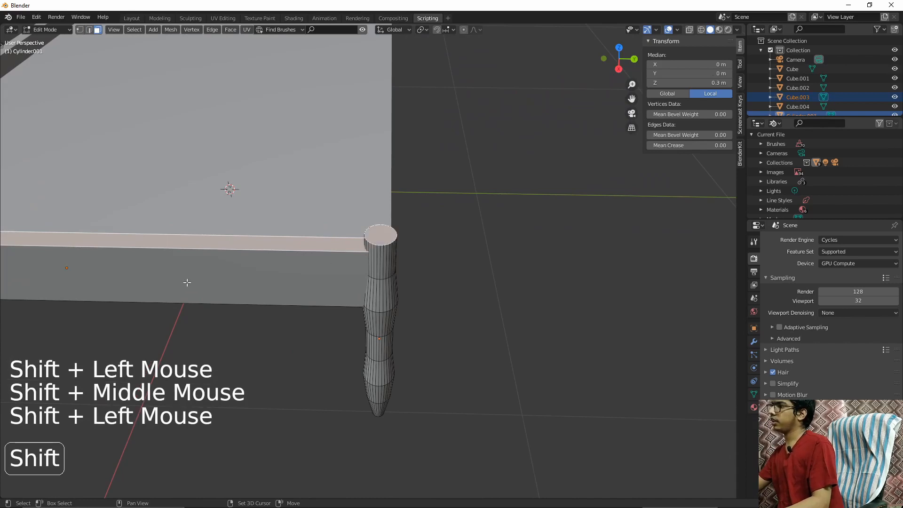
pyautogui.keyDown('shift'); pyautogui.moveTo(187, 282); pyautogui.dragTo(463, 290, button='middle'); pyautogui.keyUp('shift')
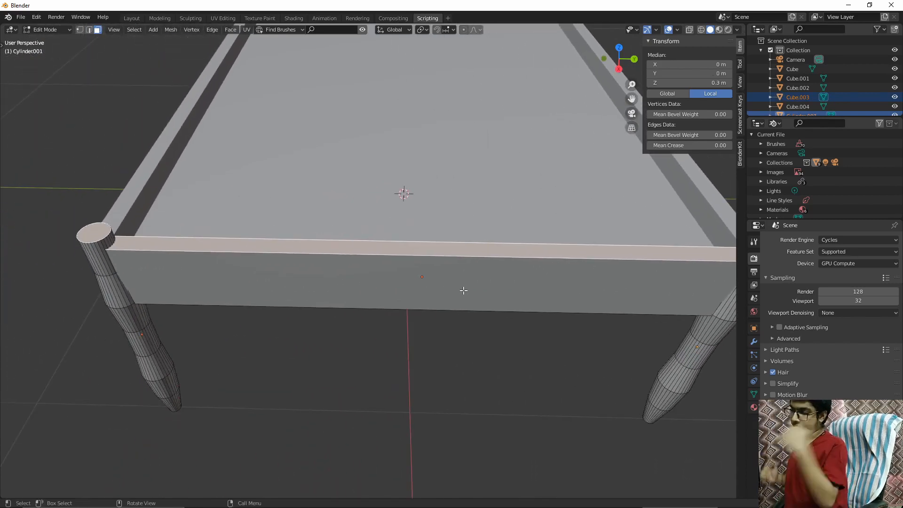
# Raise the selected top faces 0.3 m along Z to form a headboard, and clear the selection.
pyautogui.press('g')
pyautogui.press('z')
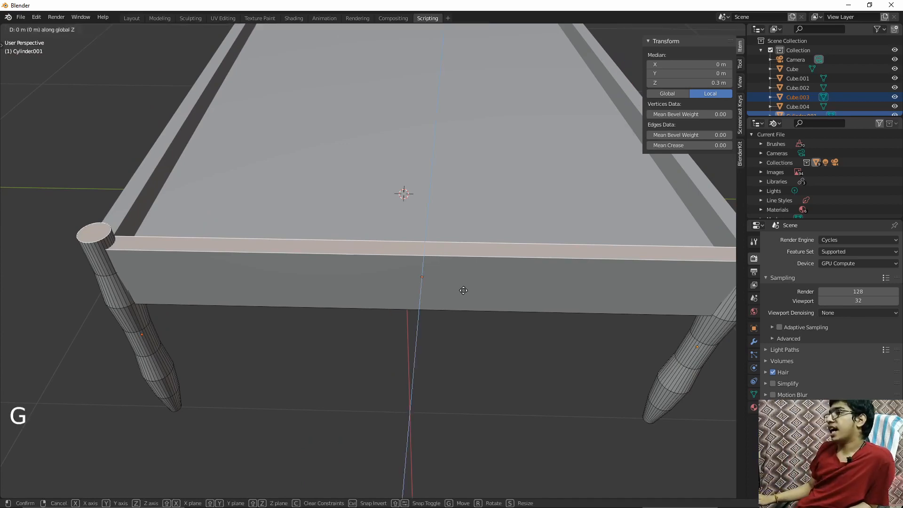
pyautogui.press('0')
pyautogui.press('.')
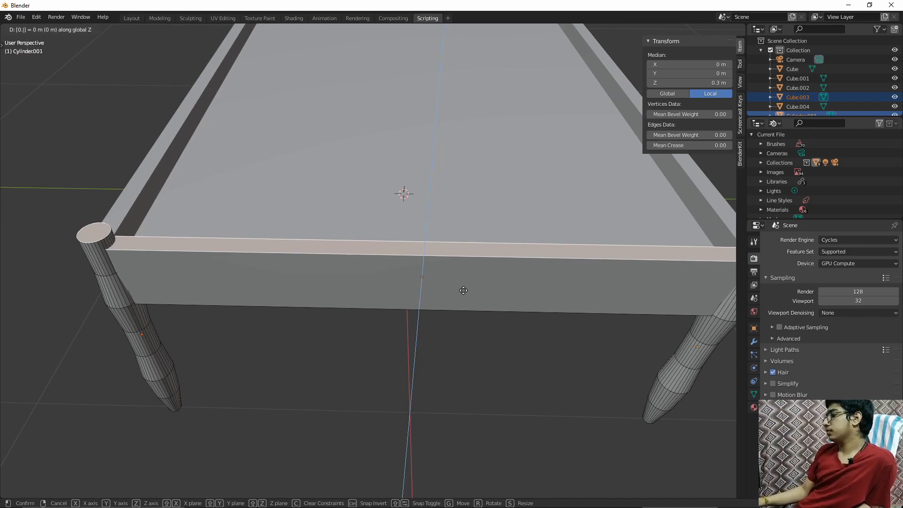
pyautogui.press('5')
pyautogui.press('BackSpace')
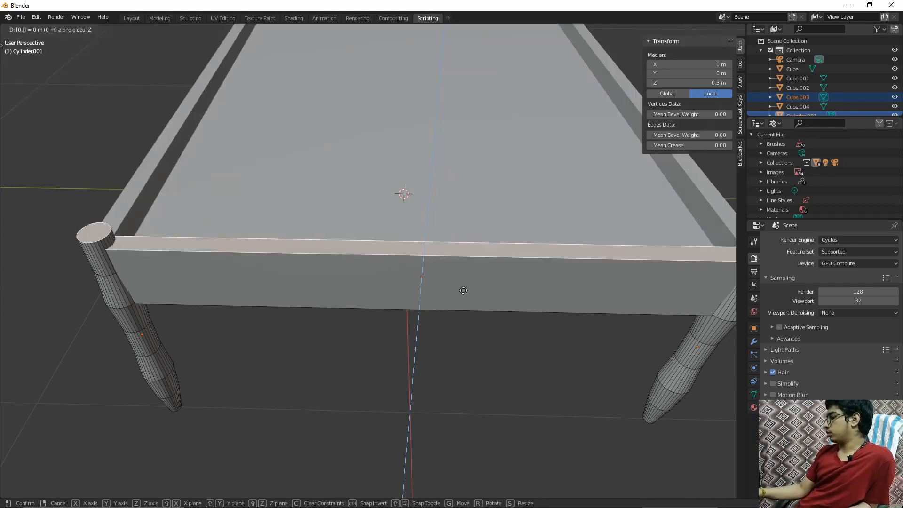
pyautogui.press('3')
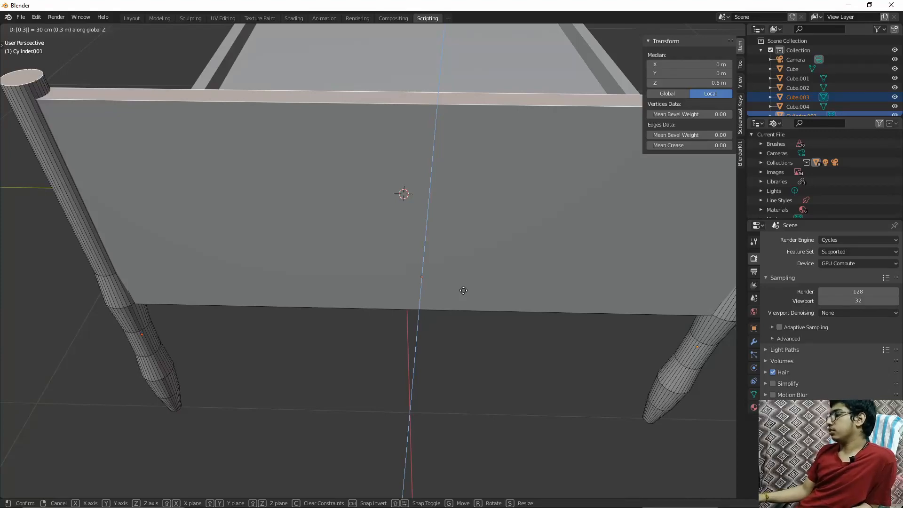
pyautogui.press('Return')
pyautogui.moveTo(475, 305); pyautogui.dragTo(316, 281, button='middle')
pyautogui.scroll(-5, 316, 280)
pyautogui.click(326, 333)
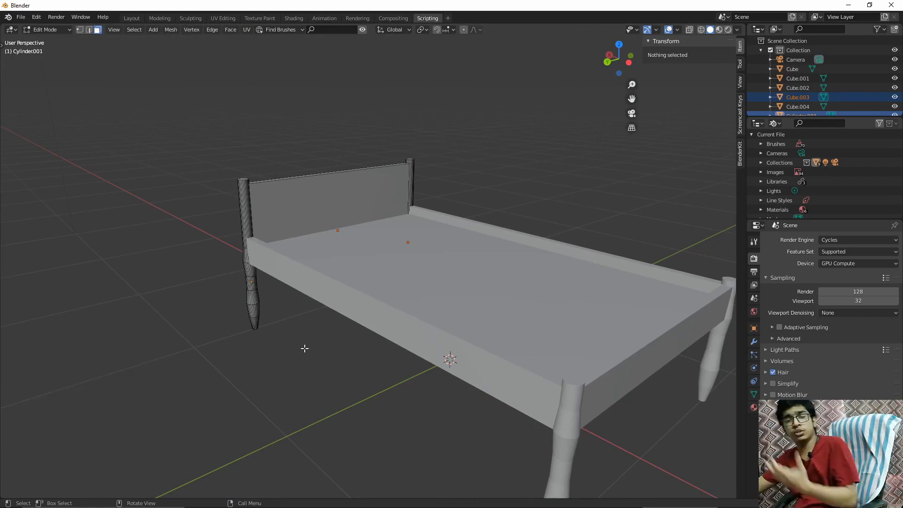
pyautogui.click(367, 364)
# Examine the headboard and its wood materials in solid, Material Preview and Rendered shading from several angles.
pyautogui.moveTo(354, 364); pyautogui.dragTo(395, 344, button='middle')
pyautogui.scroll(4, 240, 347)
pyautogui.scroll(-5, 490, 346)
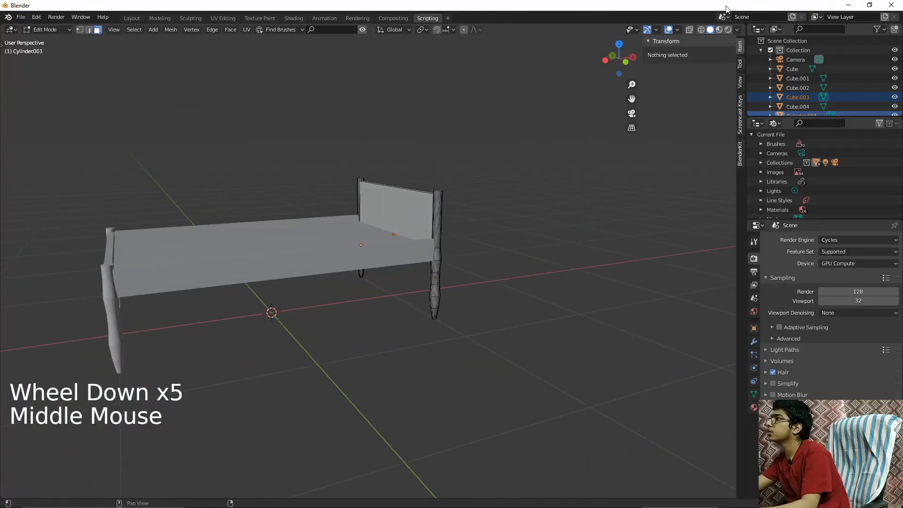
pyautogui.click(719, 30)
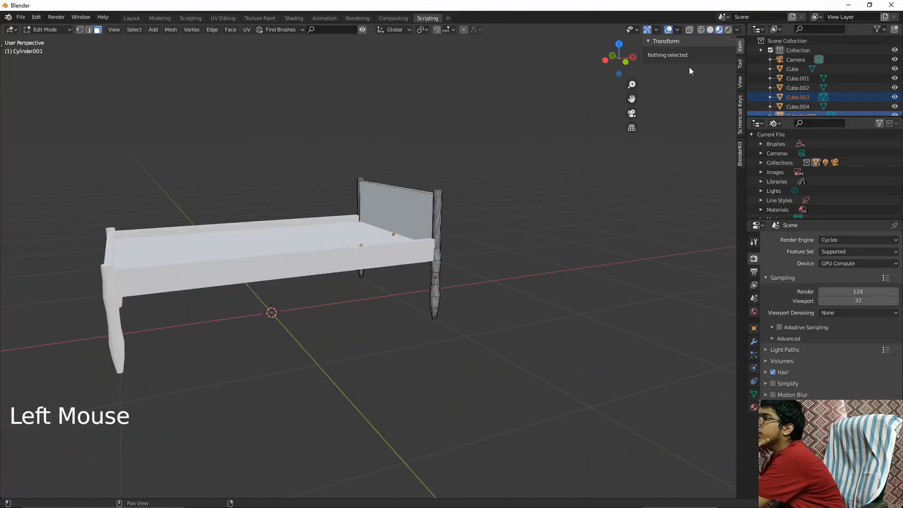
pyautogui.moveTo(535, 253); pyautogui.dragTo(462, 251, button='middle')
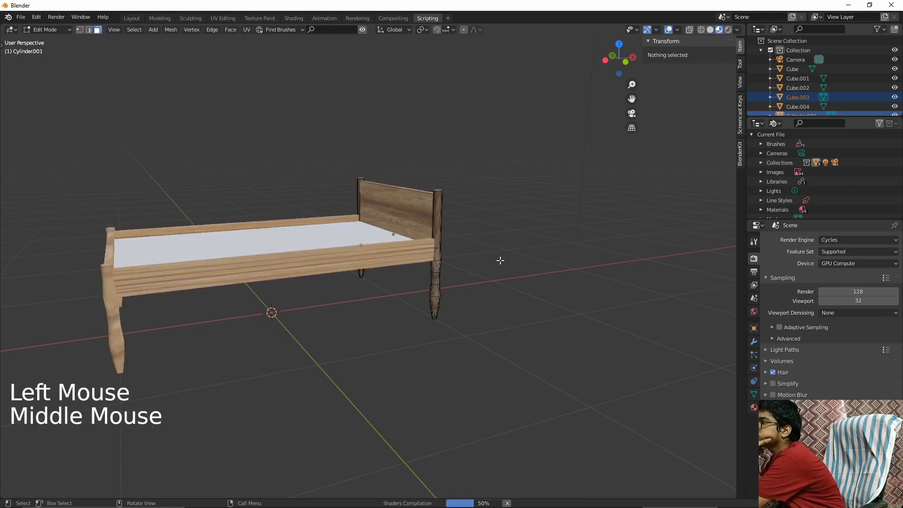
pyautogui.scroll(-1, 405, 273)
pyautogui.moveTo(403, 263)
pyautogui.mouseDown(button='middle')
pyautogui.moveTo(404, 273)
pyautogui.moveTo(439, 282)
pyautogui.moveTo(362, 280)
pyautogui.moveTo(405, 280)
pyautogui.mouseUp(button='middle')
pyautogui.moveTo(491, 223)
pyautogui.mouseDown(button='middle')
pyautogui.moveTo(460, 271)
pyautogui.moveTo(318, 278)
pyautogui.moveTo(451, 235)
pyautogui.mouseUp(button='middle')
pyautogui.scroll(4, 460, 271)
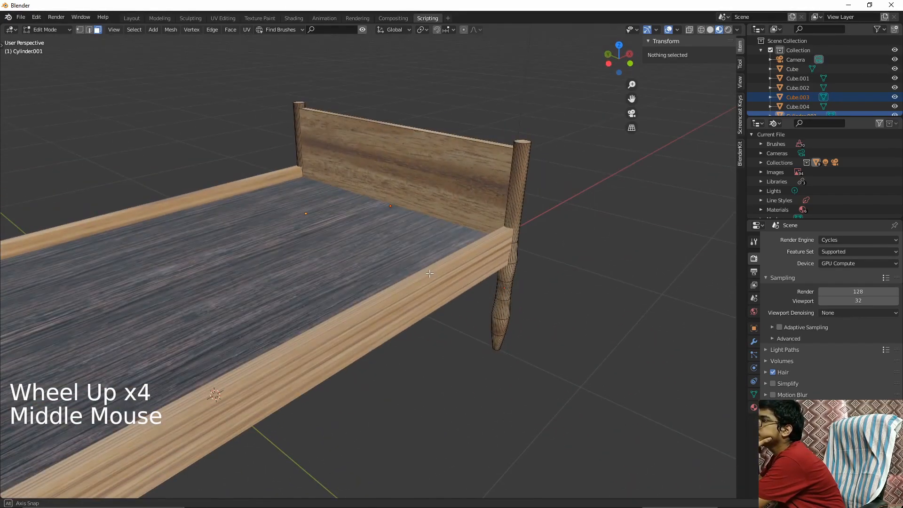
pyautogui.click(710, 29)
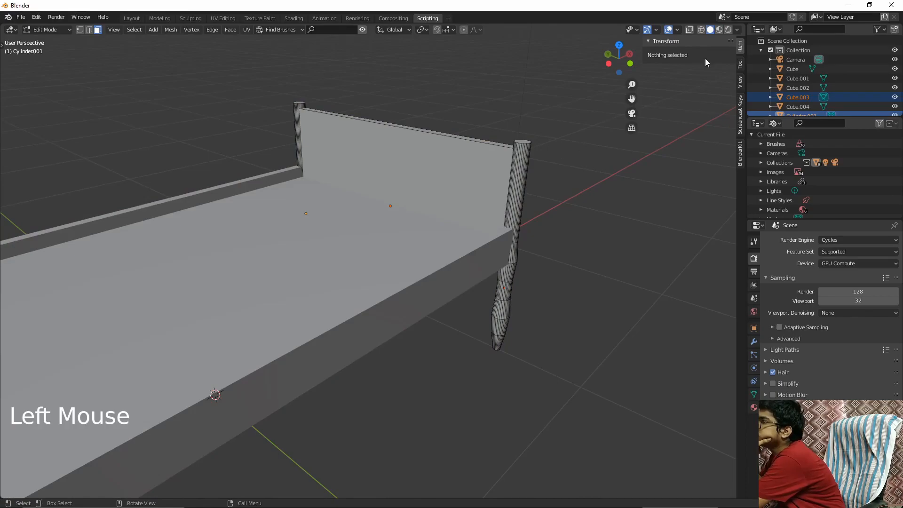
pyautogui.click(727, 30)
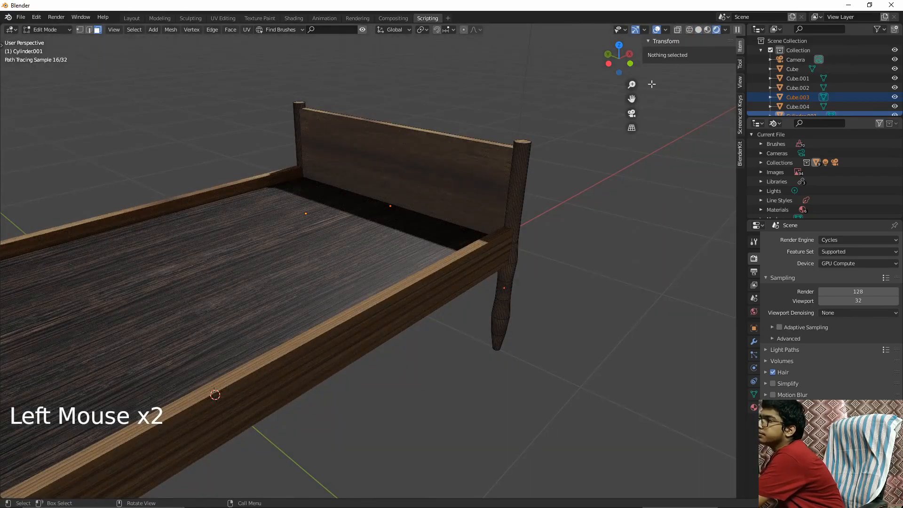
pyautogui.moveTo(442, 189); pyautogui.dragTo(498, 188, button='middle')
pyautogui.scroll(-5, 498, 188)
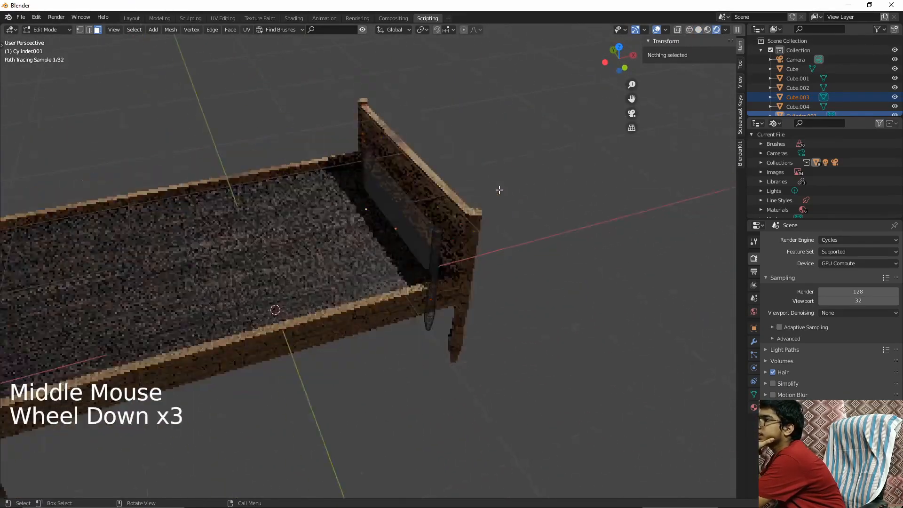
# View the bed in Material Preview and in wireframe with X-ray off, and return to Solid shading.
pyautogui.click(708, 29)
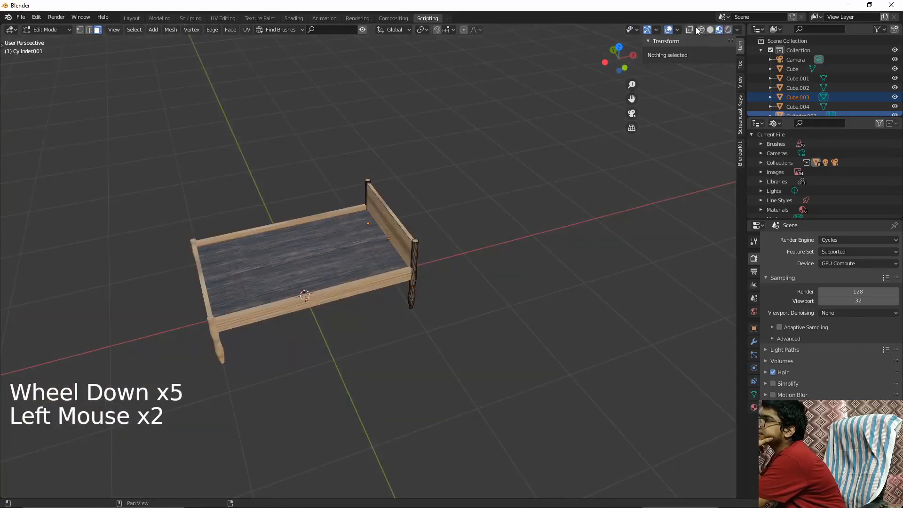
pyautogui.click(701, 29)
pyautogui.click(679, 29)
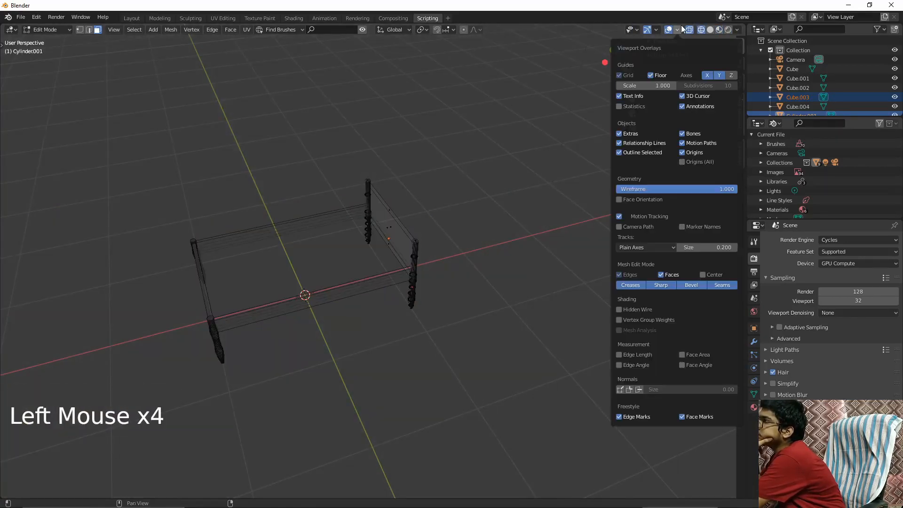
pyautogui.click(689, 30)
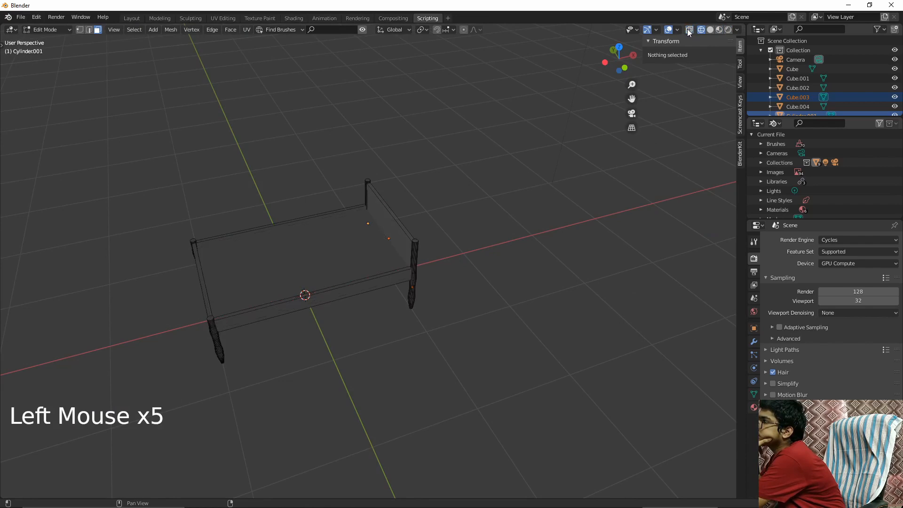
pyautogui.click(709, 30)
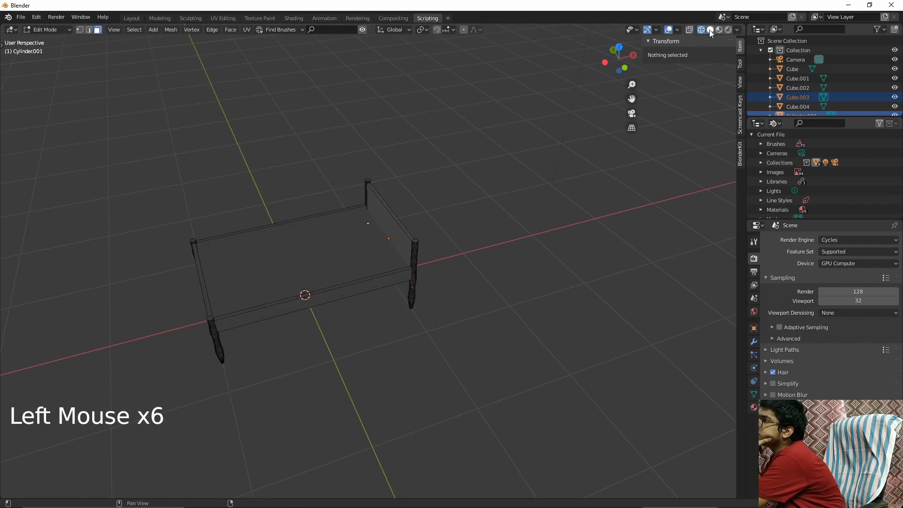
pyautogui.click(710, 30)
pyautogui.moveTo(538, 151)
pyautogui.mouseDown(button='middle')
pyautogui.moveTo(565, 175)
pyautogui.moveTo(549, 170)
pyautogui.mouseUp(button='middle')
pyautogui.hotkey('shift', 'd')
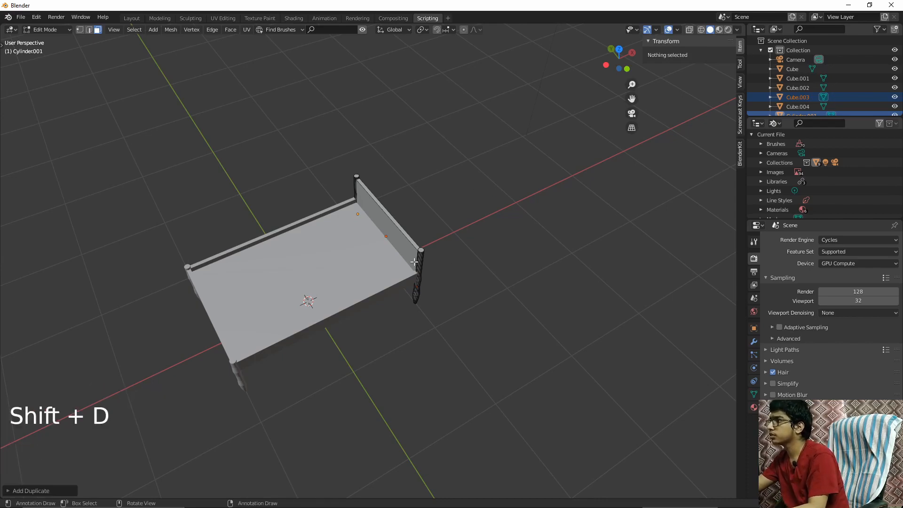
pyautogui.rightClick(460, 231)
pyautogui.hotkey('ctrl', 'z')
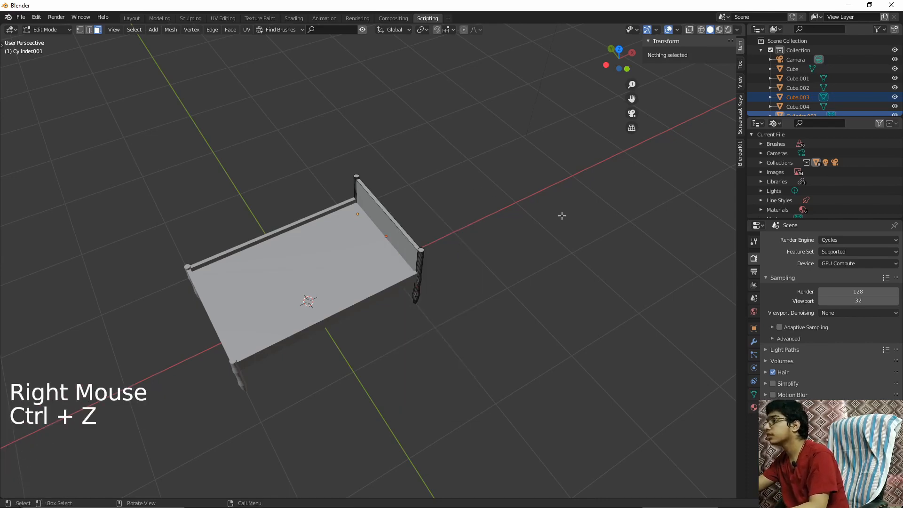
# Return to Object Mode and add a UV sphere at the world origin.
pyautogui.press('Tab')
pyautogui.moveTo(561, 215); pyautogui.dragTo(514, 188, button='middle')
pyautogui.click(514, 188)
pyautogui.hotkey('shift', 'a')
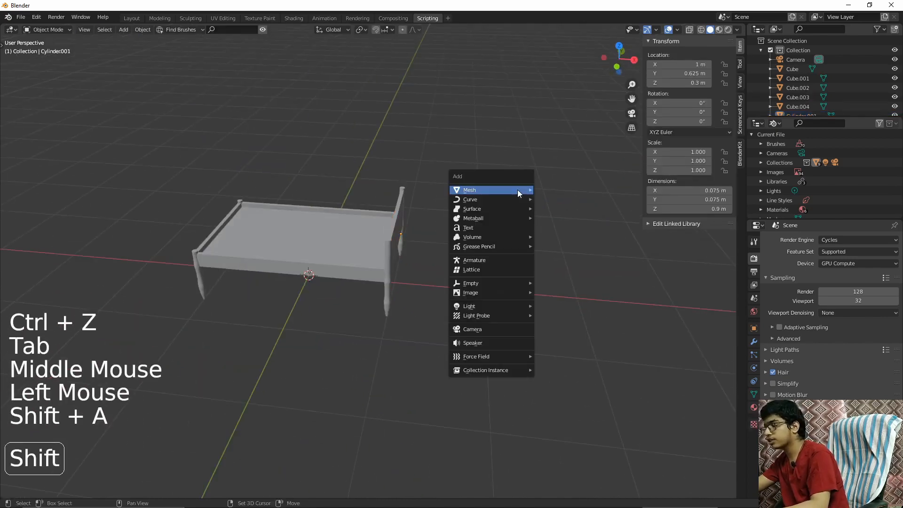
pyautogui.moveTo(524, 194)
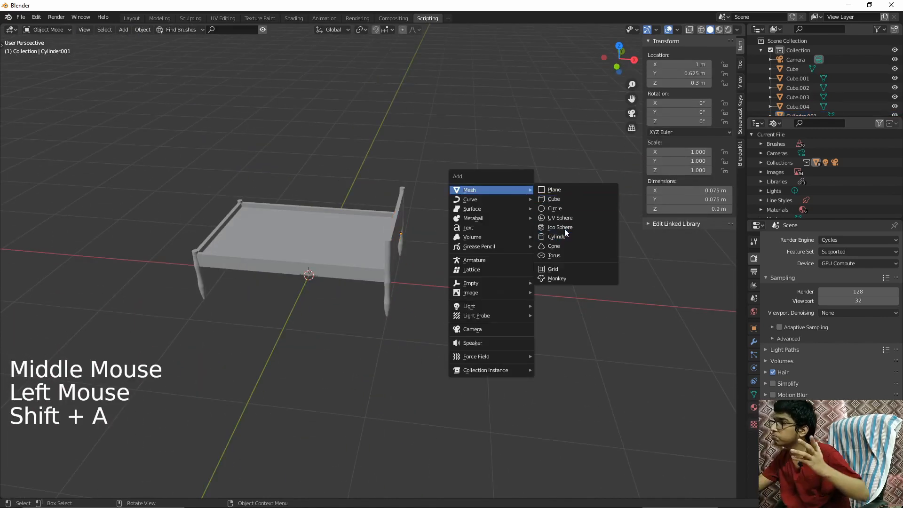
pyautogui.click(566, 216)
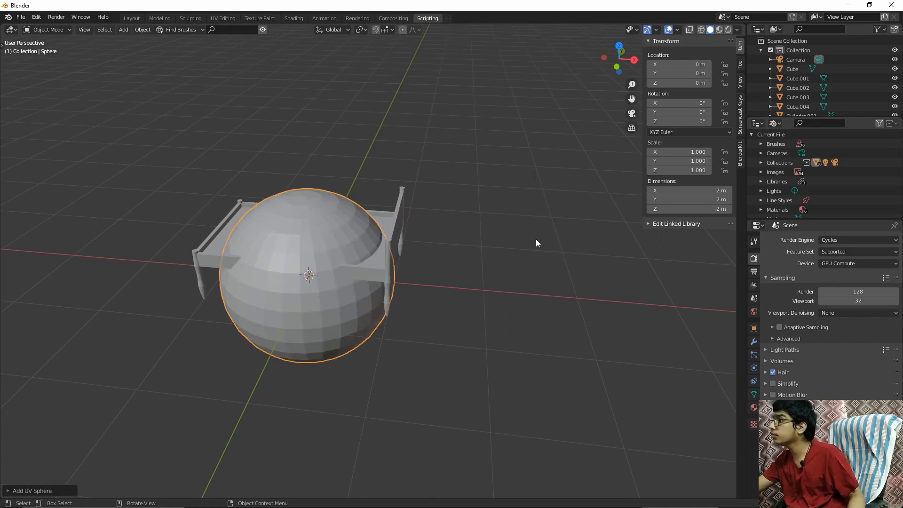
pyautogui.moveTo(535, 239); pyautogui.dragTo(547, 263, button='middle')
pyautogui.scroll(3, 507, 282)
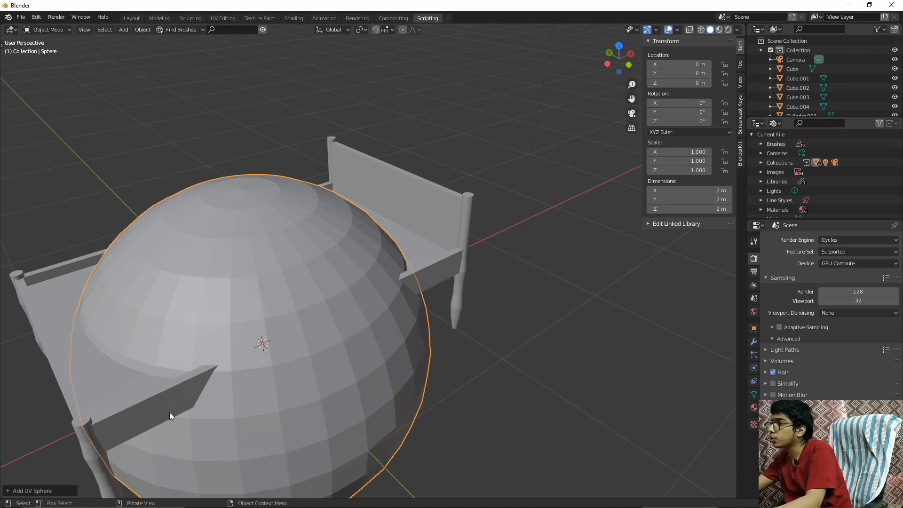
# Set the new UV sphere's radius to 0.03 m.
pyautogui.click(10, 491)
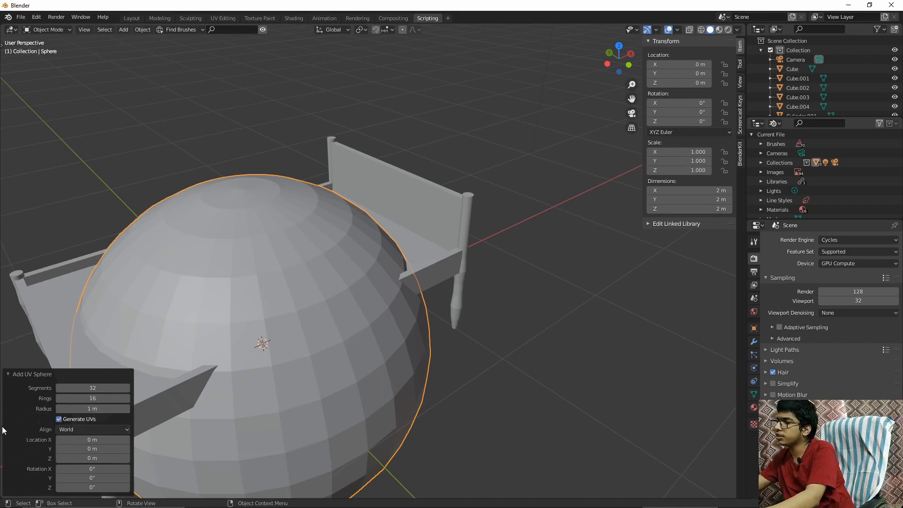
pyautogui.click(96, 408)
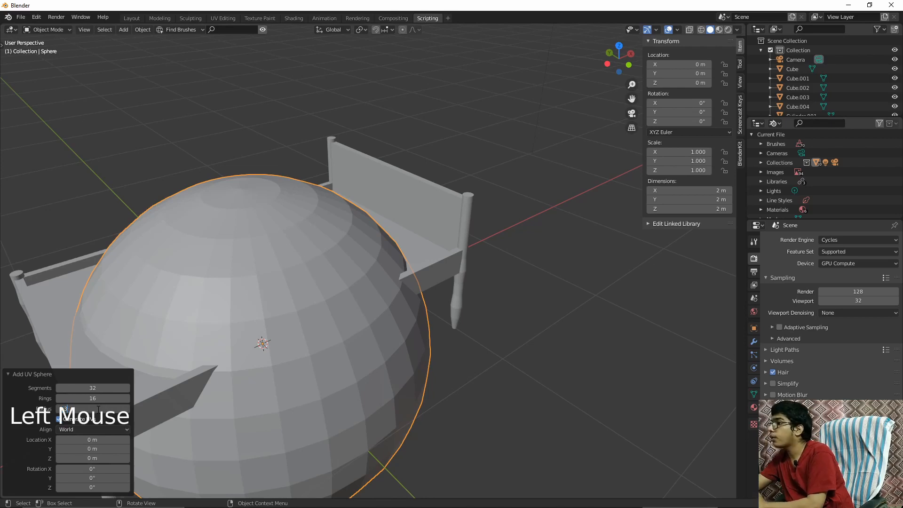
pyautogui.write('0.3')
pyautogui.press('Return')
pyautogui.click(97, 408)
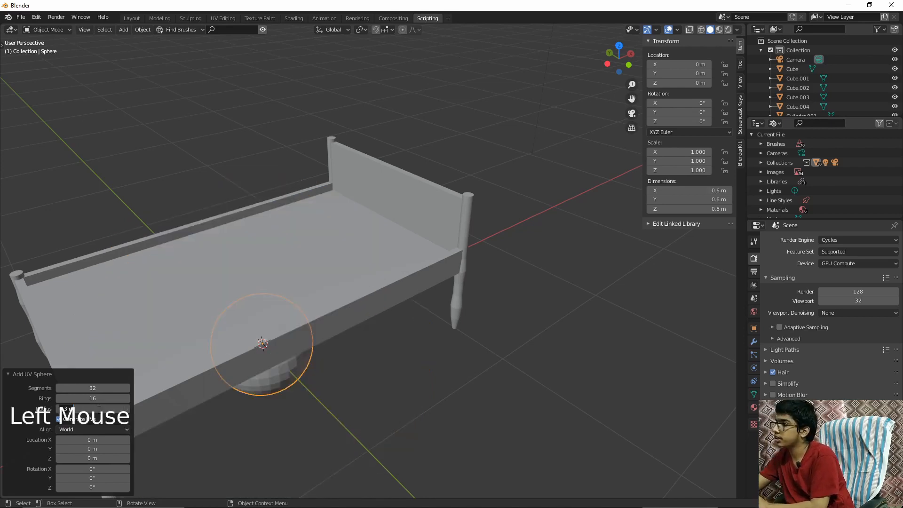
pyautogui.write('0.03')
pyautogui.press('Return')
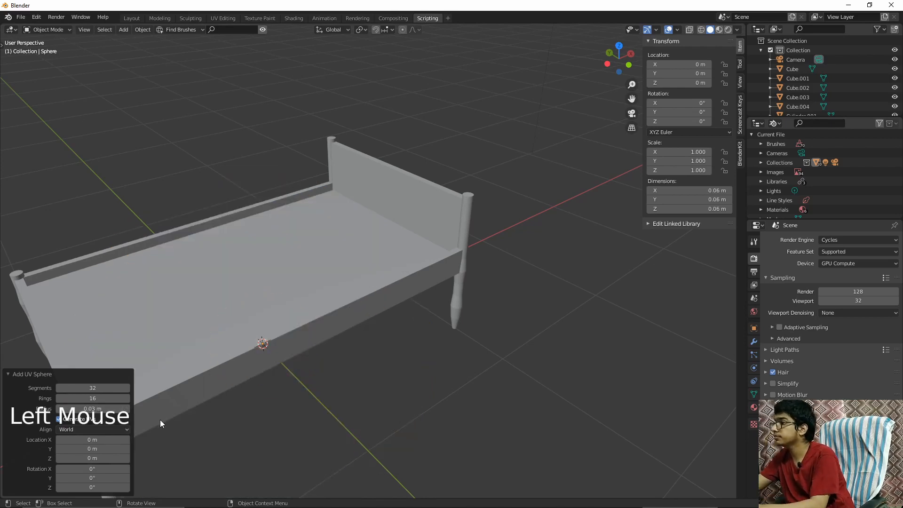
# Move the sphere up 0.6 m along Z.
pyautogui.moveTo(160, 420); pyautogui.dragTo(157, 416, button='middle')
pyautogui.scroll(4, 156, 413)
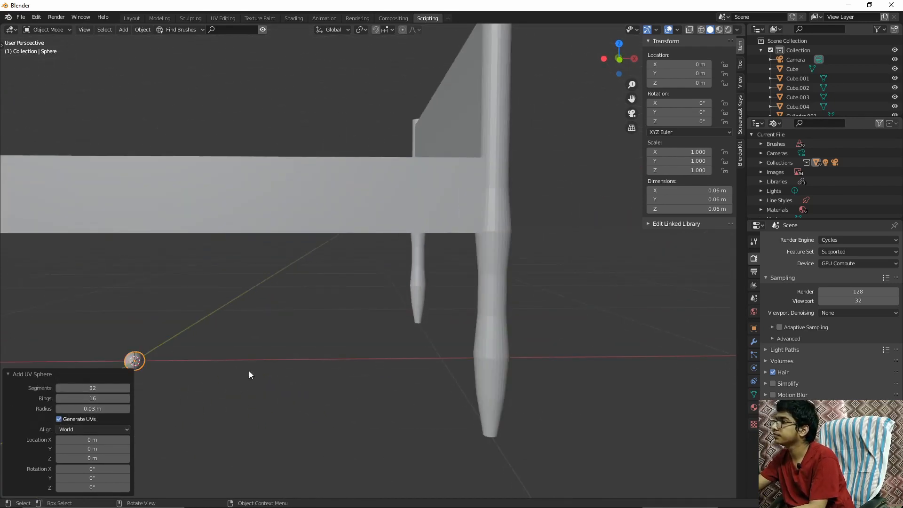
pyautogui.press('g')
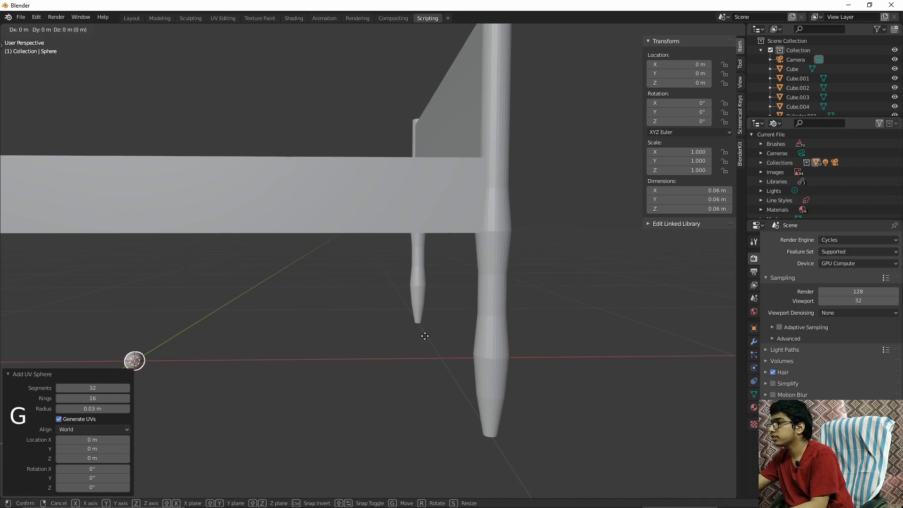
pyautogui.write('z')
pyautogui.write('0.6')
pyautogui.press('Return')
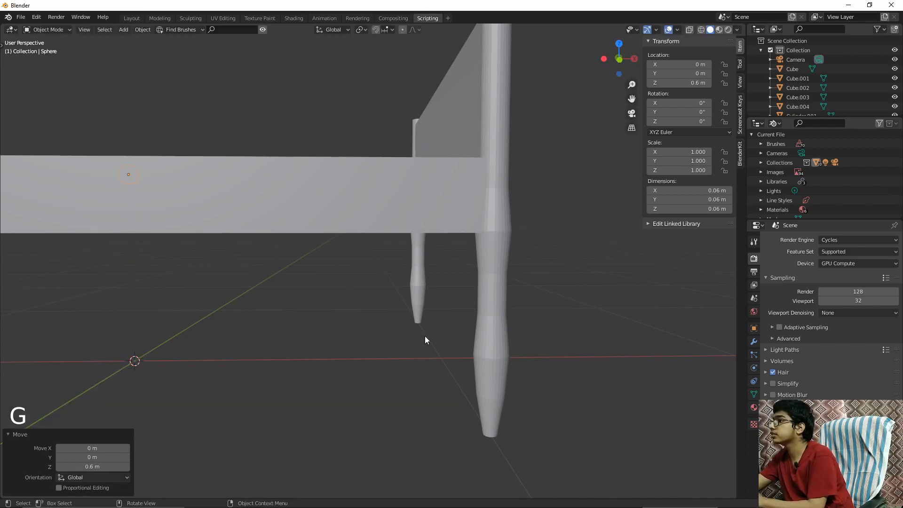
# Move the sphere -1 m along X to the foot end of the bed.
pyautogui.scroll(-6, 421, 337)
pyautogui.scroll(-1, 421, 338)
pyautogui.moveTo(421, 337); pyautogui.dragTo(387, 351, button='middle')
pyautogui.scroll(4, 387, 351)
pyautogui.moveTo(233, 321); pyautogui.dragTo(323, 306, button='middle')
pyautogui.press('g')
pyautogui.press('x')
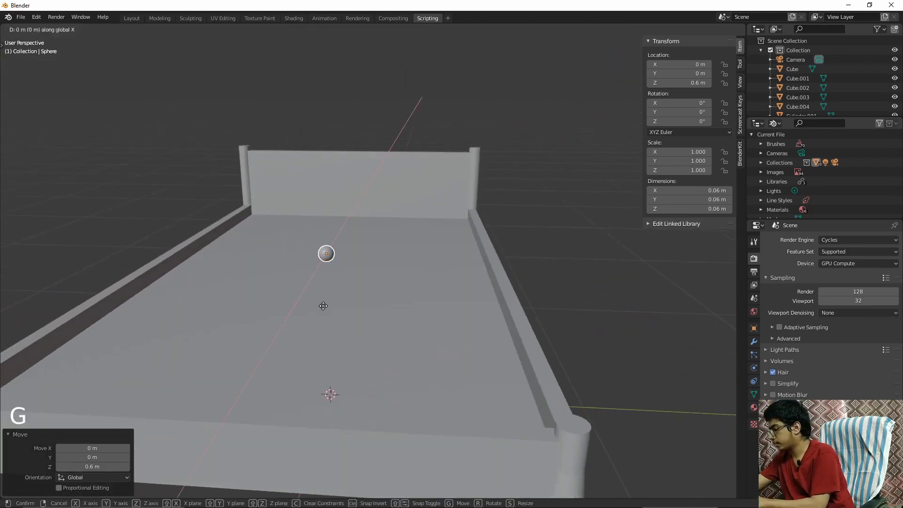
pyautogui.write('-1')
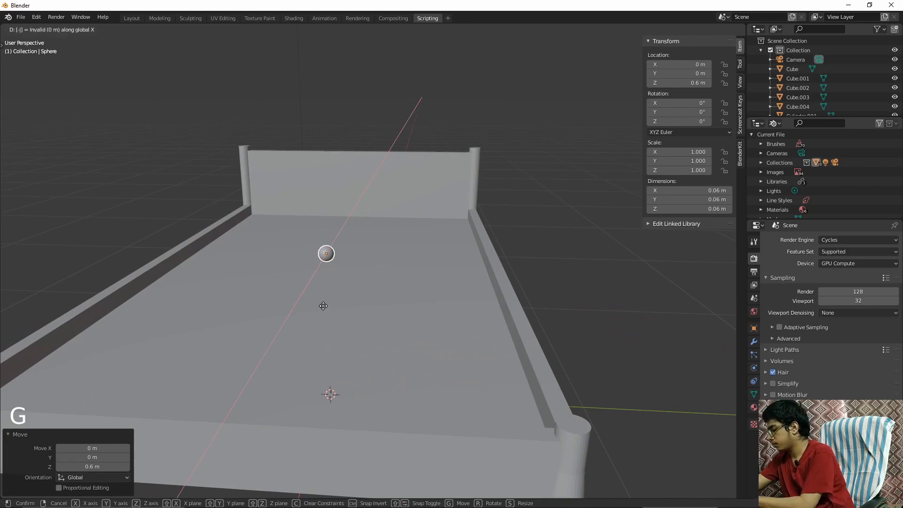
pyautogui.press('Return')
# Move the sphere 0.625 m along Y onto the top of the foot-end corner leg.
pyautogui.press('g')
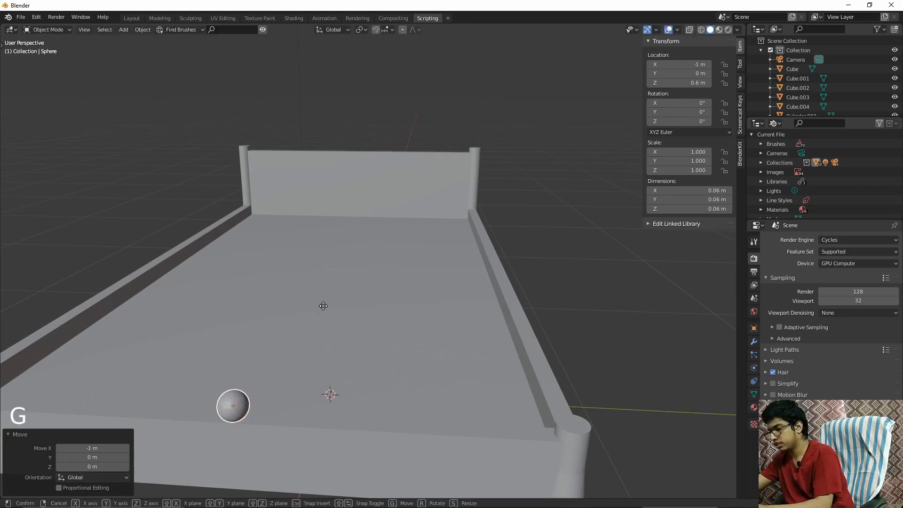
pyautogui.write('y0.62')
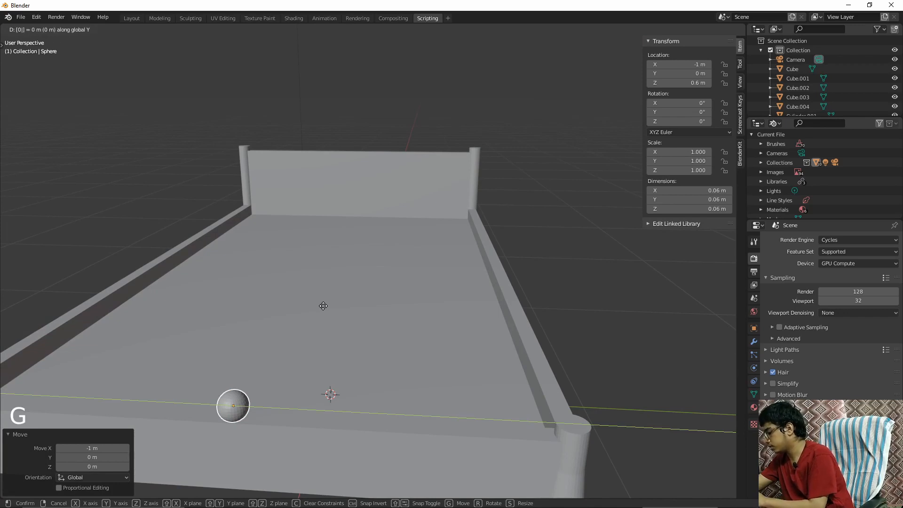
pyautogui.write('5')
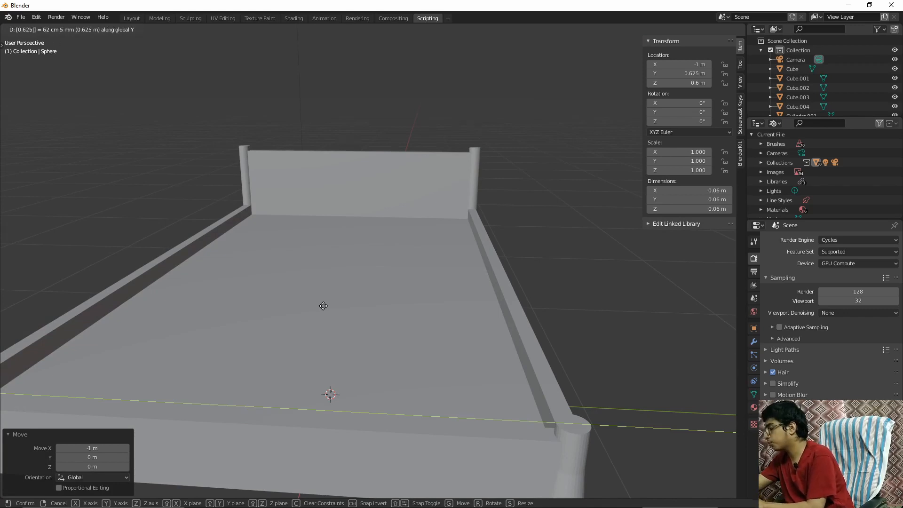
pyautogui.press('Return')
pyautogui.moveTo(323, 305); pyautogui.dragTo(197, 332, button='middle')
pyautogui.scroll(2, 322, 321)
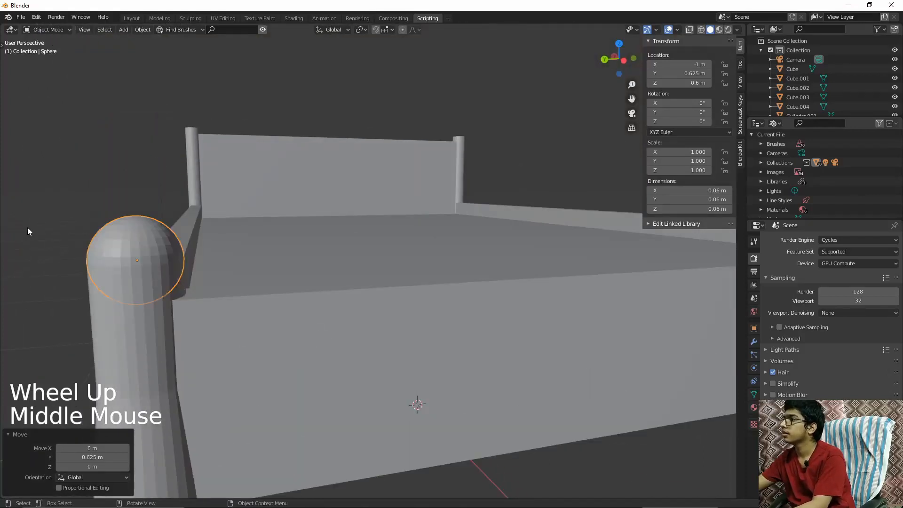
pyautogui.click(163, 264)
pyautogui.moveTo(163, 264); pyautogui.dragTo(185, 275, button='middle')
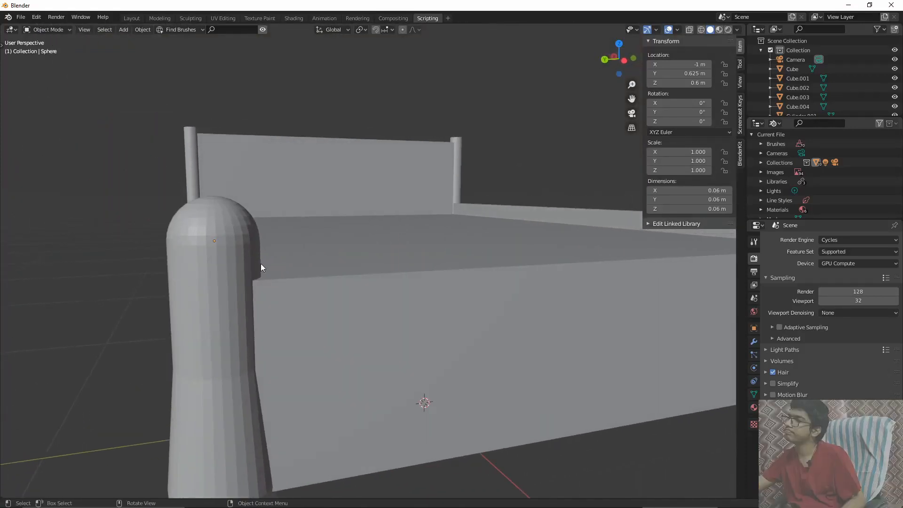
# Set the sphere's X, Y and Z dimensions to 0.075 m each.
pyautogui.click(224, 224)
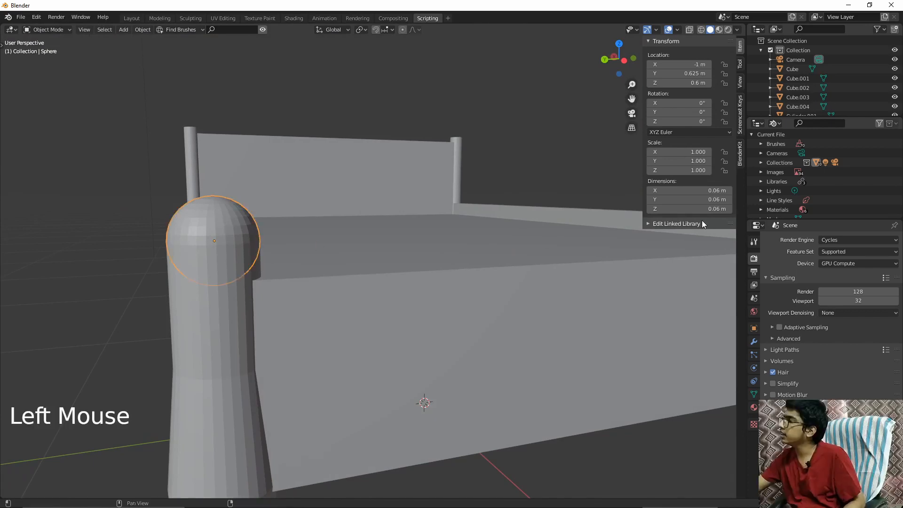
pyautogui.doubleClick(711, 189)
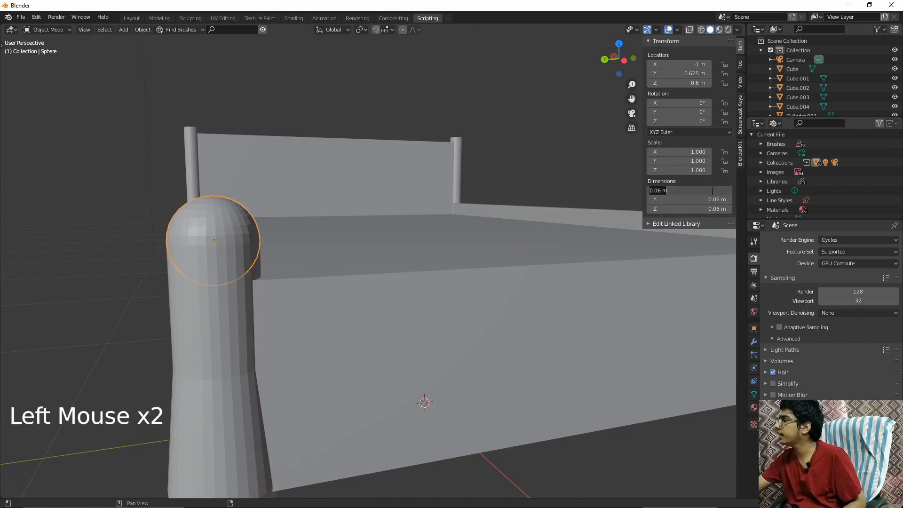
pyautogui.write('0')
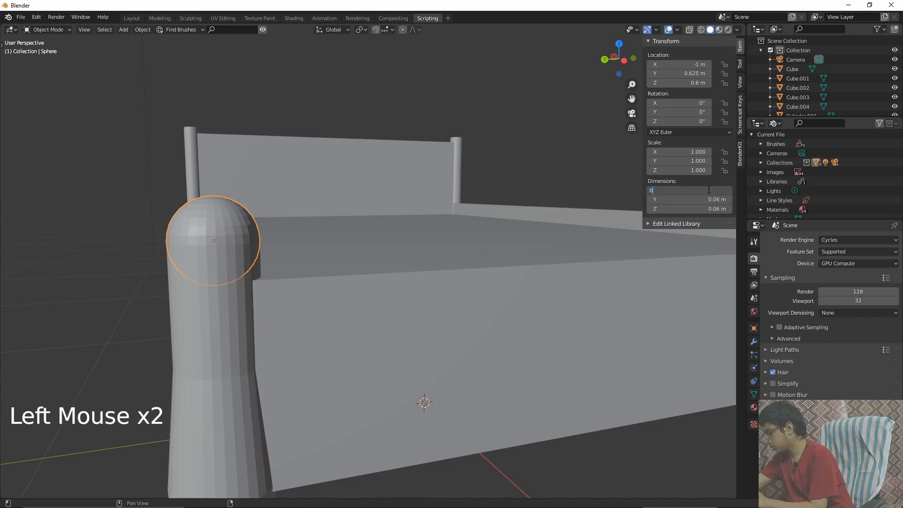
pyautogui.write('.075')
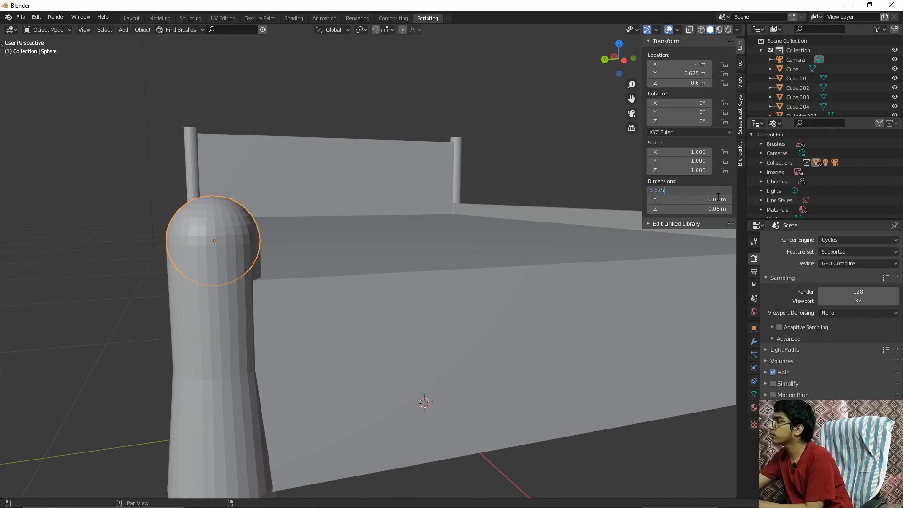
pyautogui.doubleClick(715, 199)
pyautogui.write('0.075')
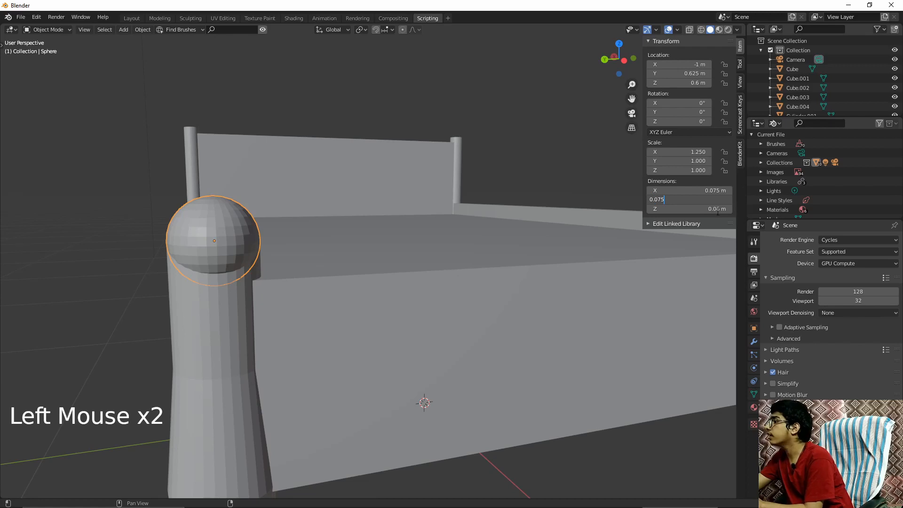
pyautogui.press('Return')
pyautogui.doubleClick(711, 208)
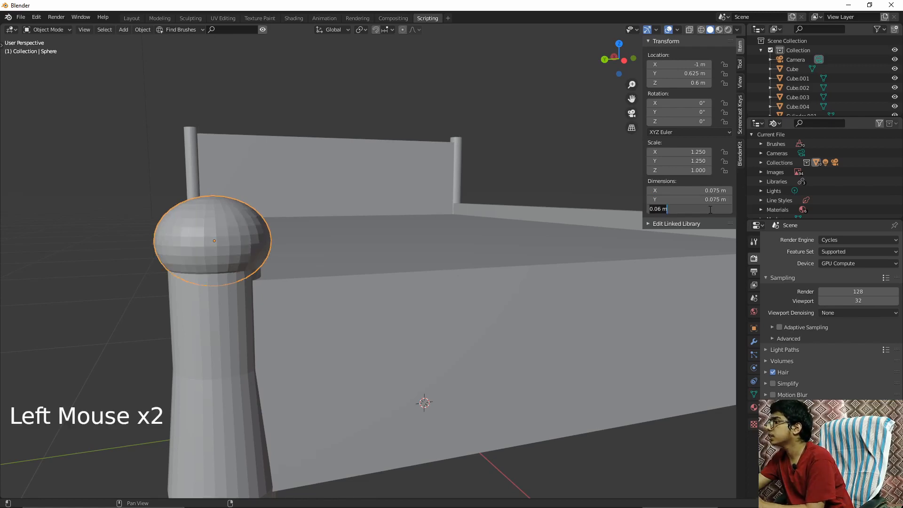
pyautogui.write('0.075')
pyautogui.press('Return')
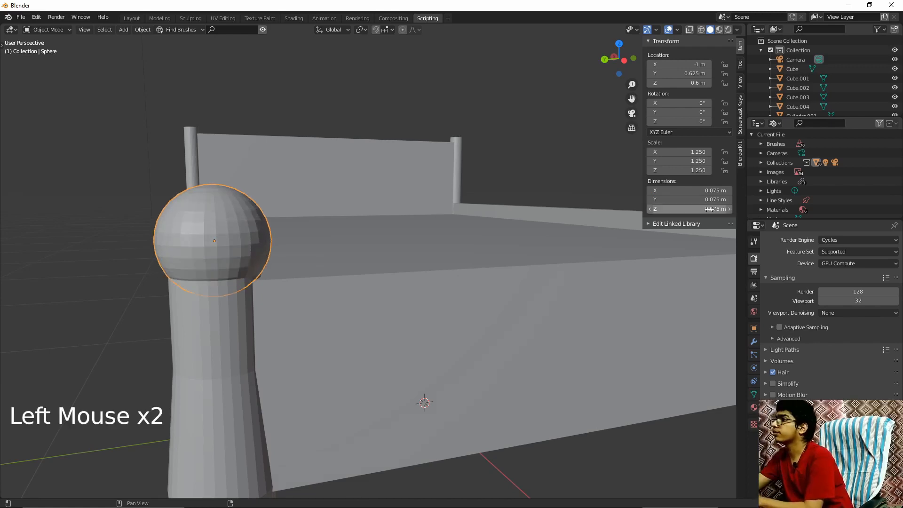
# Open the sphere's mesh for editing with X-ray display on, and clear the face selection.
pyautogui.moveTo(425, 255)
pyautogui.mouseDown(button='middle')
pyautogui.moveTo(451, 258)
pyautogui.moveTo(426, 258)
pyautogui.mouseUp(button='middle')
pyautogui.scroll(1, 425, 258)
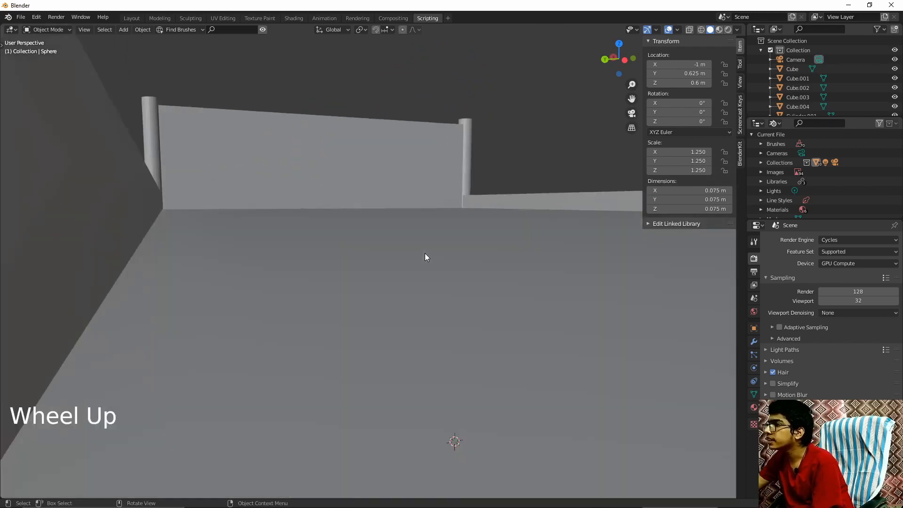
pyautogui.scroll(-1, 426, 256)
pyautogui.moveTo(425, 254)
pyautogui.keyDown('shift'); pyautogui.mouseDown(button='middle')
pyautogui.moveTo(455, 258)
pyautogui.moveTo(436, 248)
pyautogui.mouseUp(button='middle'); pyautogui.keyUp('shift')
pyautogui.scroll(1, 454, 258)
pyautogui.scroll(-1, 451, 255)
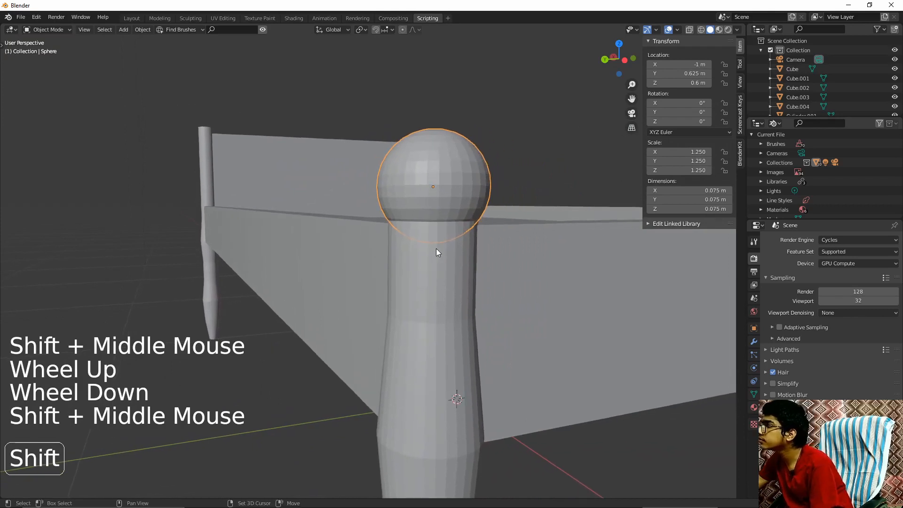
pyautogui.press('Tab')
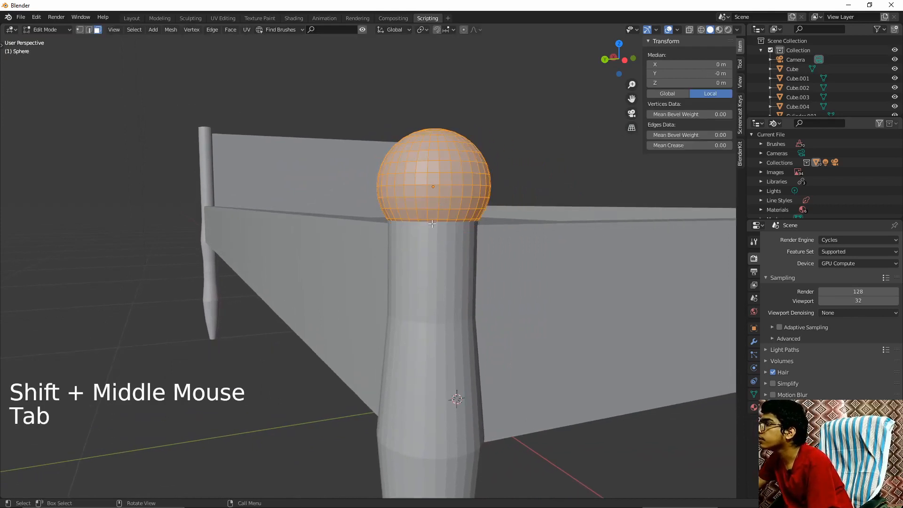
pyautogui.scroll(1, 429, 221)
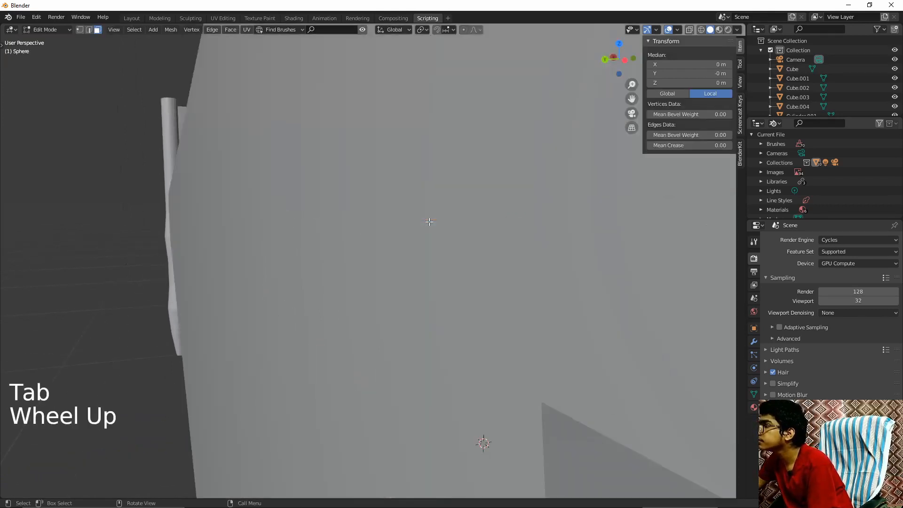
pyautogui.scroll(-1, 430, 221)
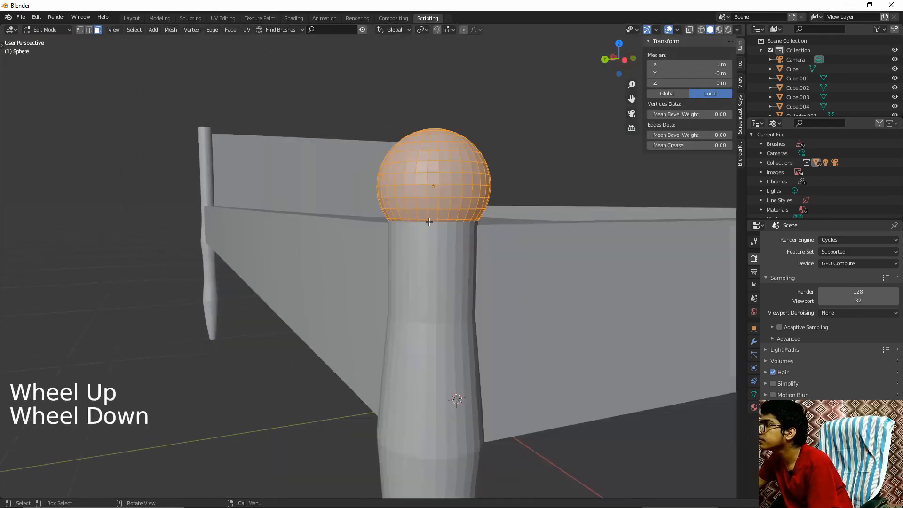
pyautogui.click(689, 29)
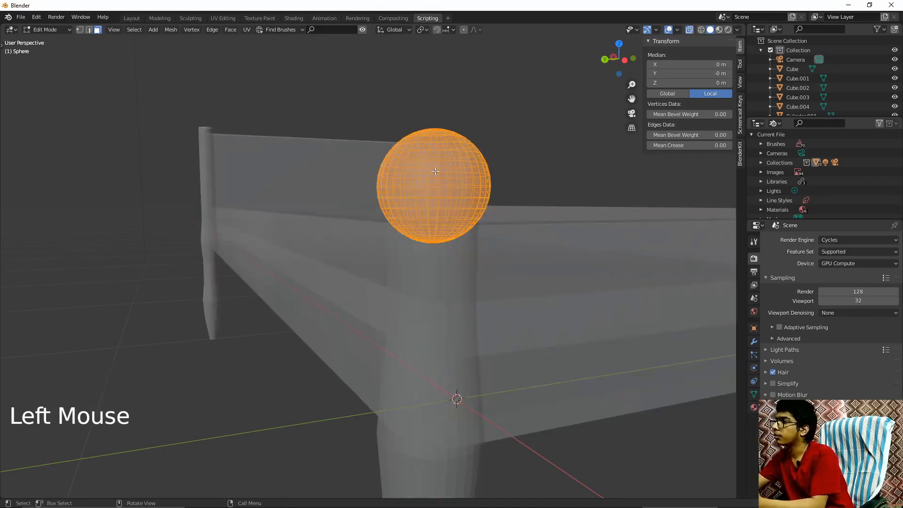
pyautogui.click(134, 240)
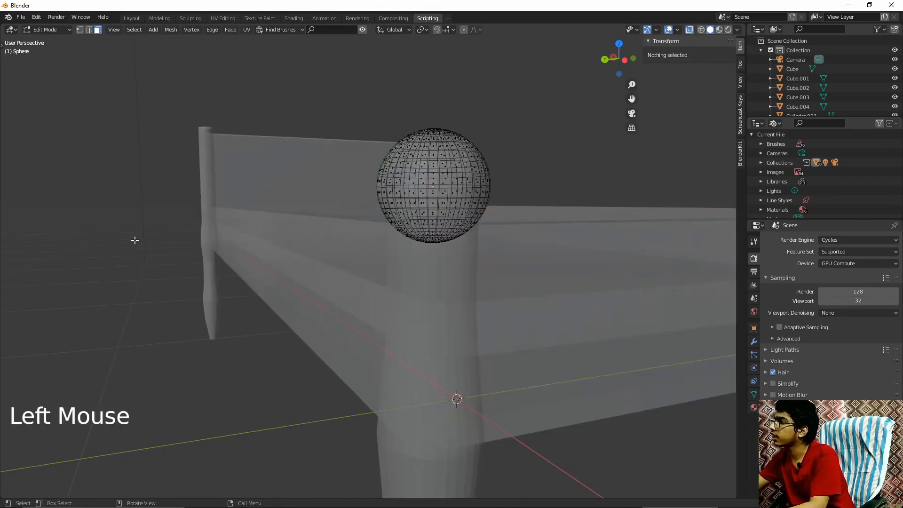
# Select the faces on the sphere's lower part that sink into the top of the leg.
pyautogui.moveTo(366, 210); pyautogui.dragTo(373, 244)
pyautogui.moveTo(376, 212); pyautogui.dragTo(485, 282)
pyautogui.scroll(2, 470, 272)
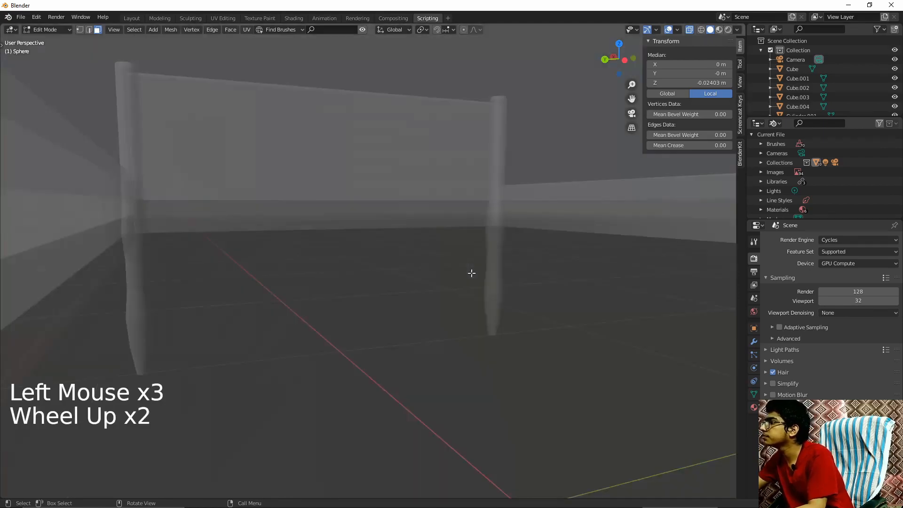
pyautogui.scroll(-2, 469, 272)
pyautogui.moveTo(467, 270); pyautogui.dragTo(458, 266, button='middle')
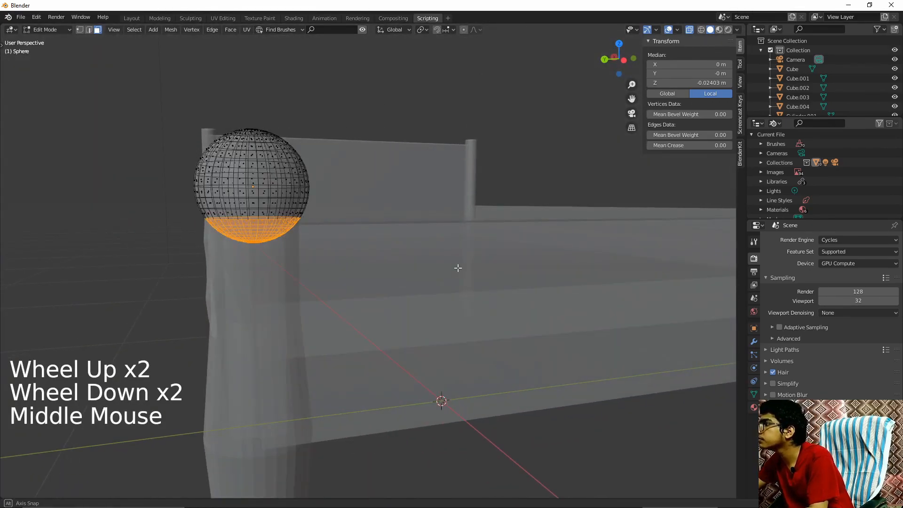
pyautogui.scroll(1, 398, 278)
pyautogui.scroll(-1, 400, 279)
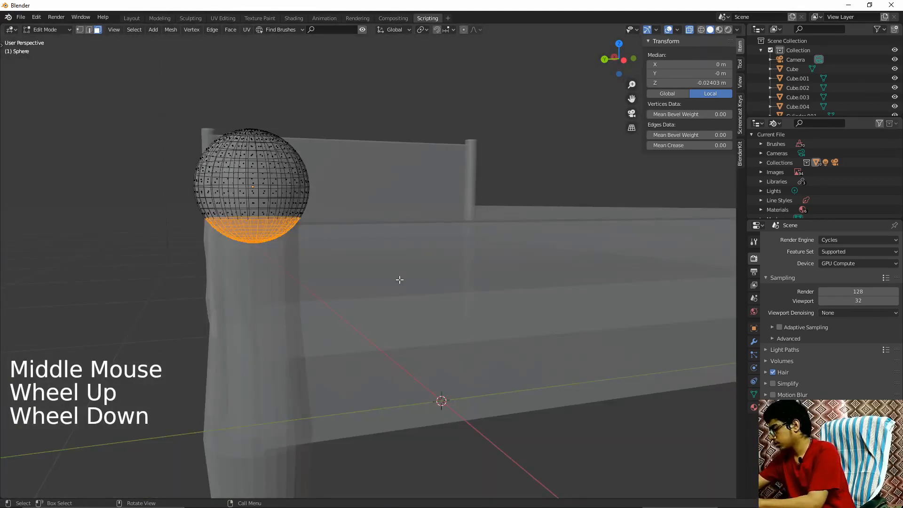
# In the left orthographic view, deselect all and add one horizontal loop cut to the sphere at the leg's edge, factor about -0.52.
pyautogui.press('KP_1')
pyautogui.press('KP_3')
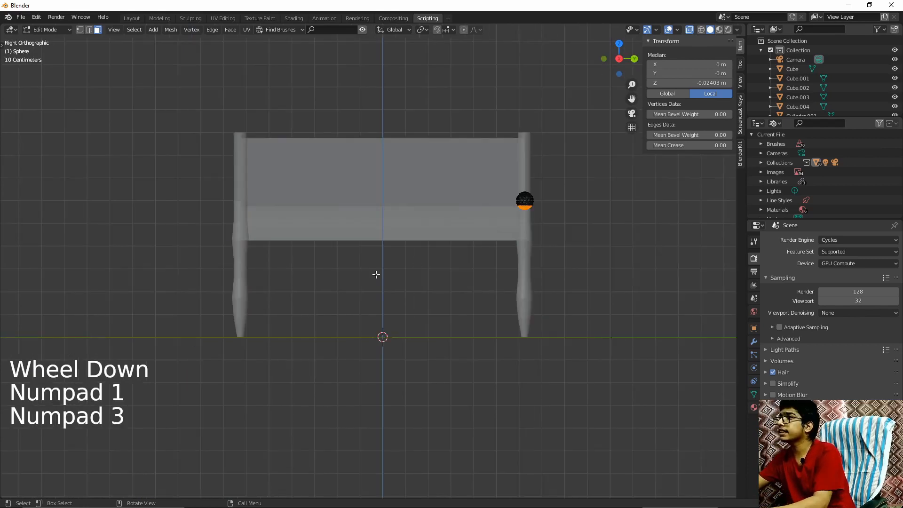
pyautogui.scroll(5, 487, 255)
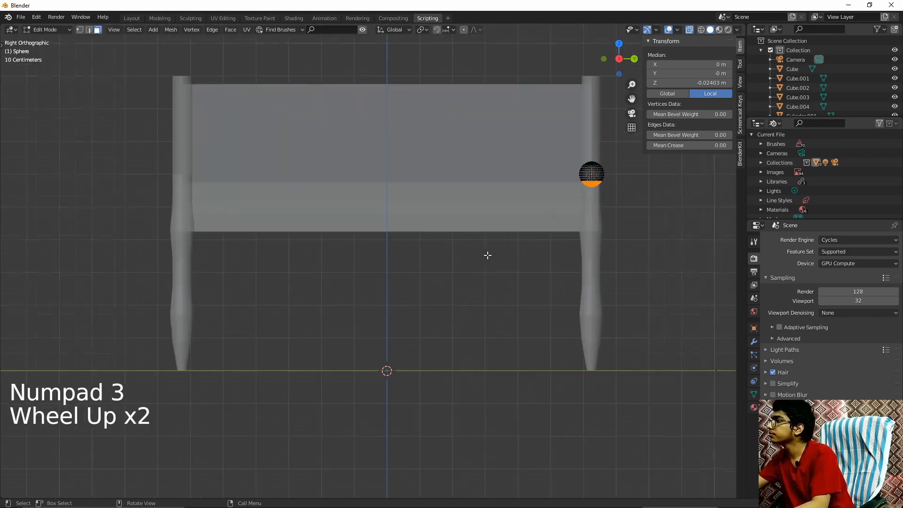
pyautogui.keyDown('shift'); pyautogui.moveTo(488, 255); pyautogui.dragTo(270, 309, button='middle'); pyautogui.keyUp('shift')
pyautogui.press('KP_9')
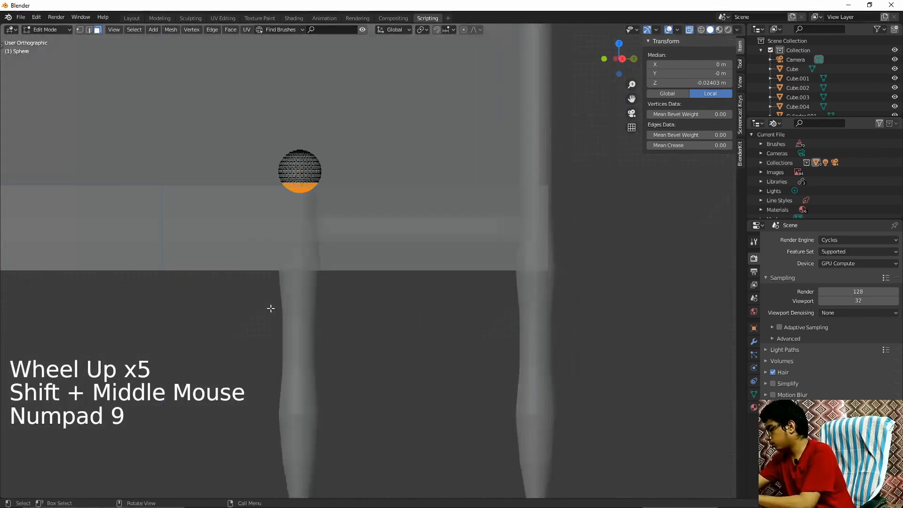
pyautogui.scroll(4, 262, 268)
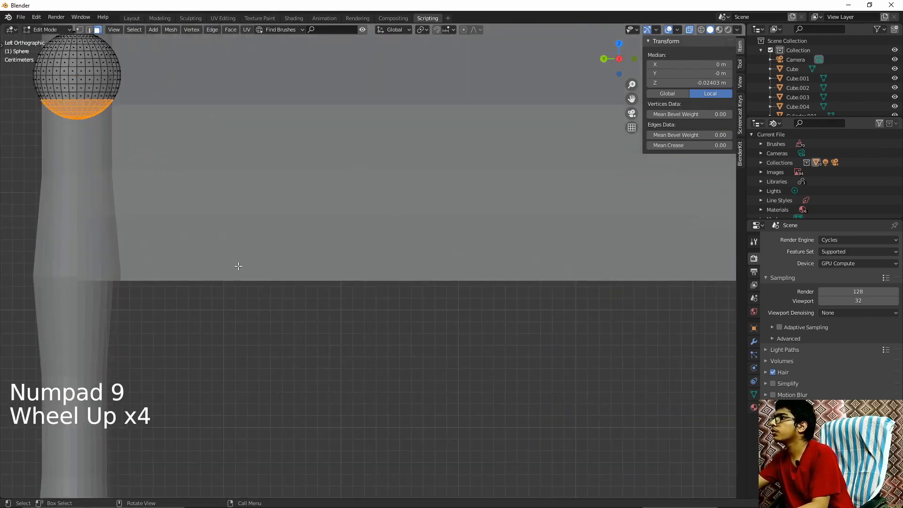
pyautogui.keyDown('shift'); pyautogui.scroll(1, 238, 264); pyautogui.keyUp('shift')
pyautogui.keyDown('shift'); pyautogui.moveTo(192, 229); pyautogui.dragTo(456, 382, button='middle'); pyautogui.keyUp('shift')
pyautogui.scroll(12, 347, 312)
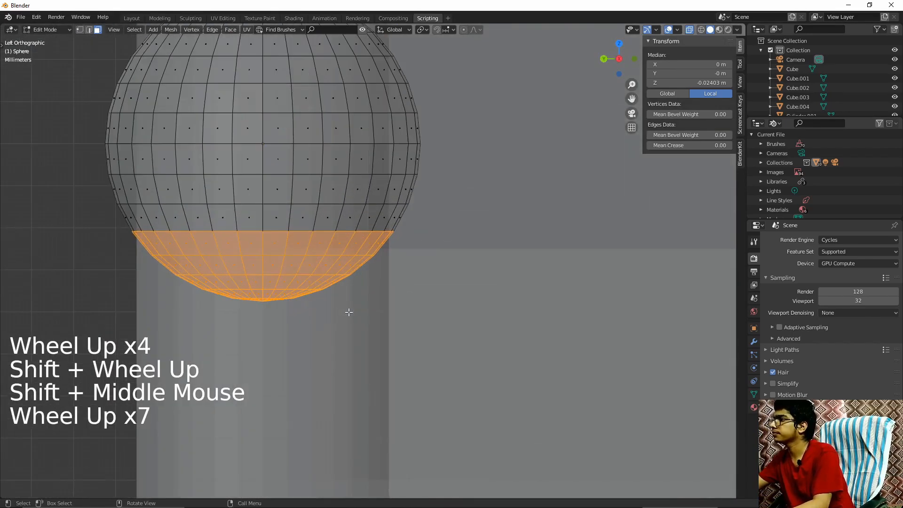
pyautogui.scroll(1, 348, 312)
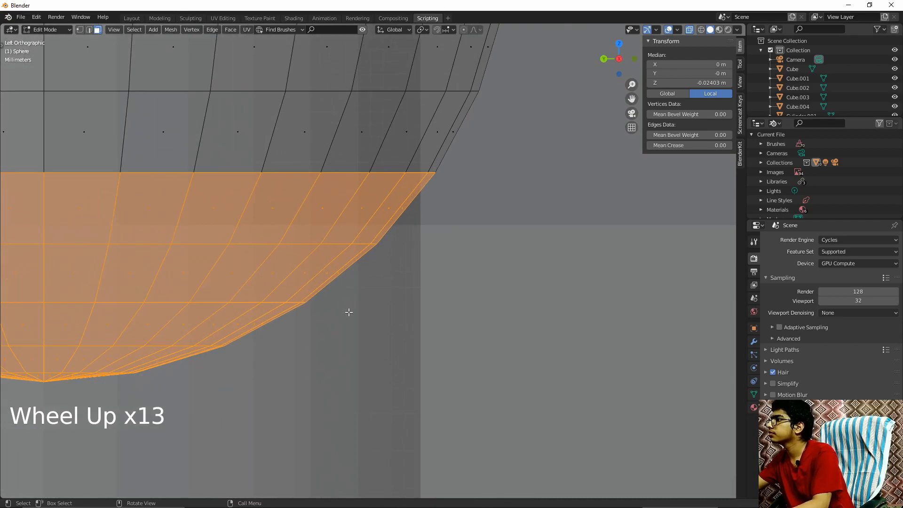
pyautogui.keyDown('shift'); pyautogui.moveTo(397, 256); pyautogui.dragTo(29, 254, button='middle'); pyautogui.keyUp('shift')
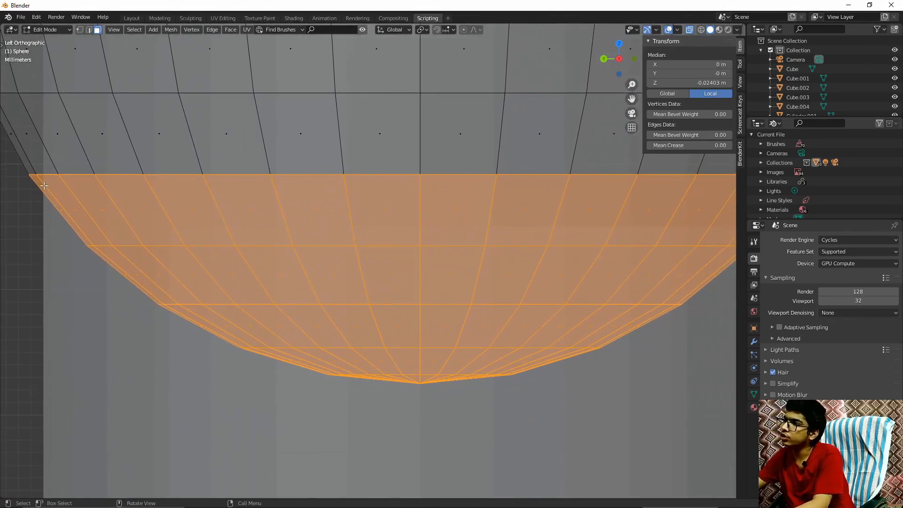
pyautogui.click(17, 231)
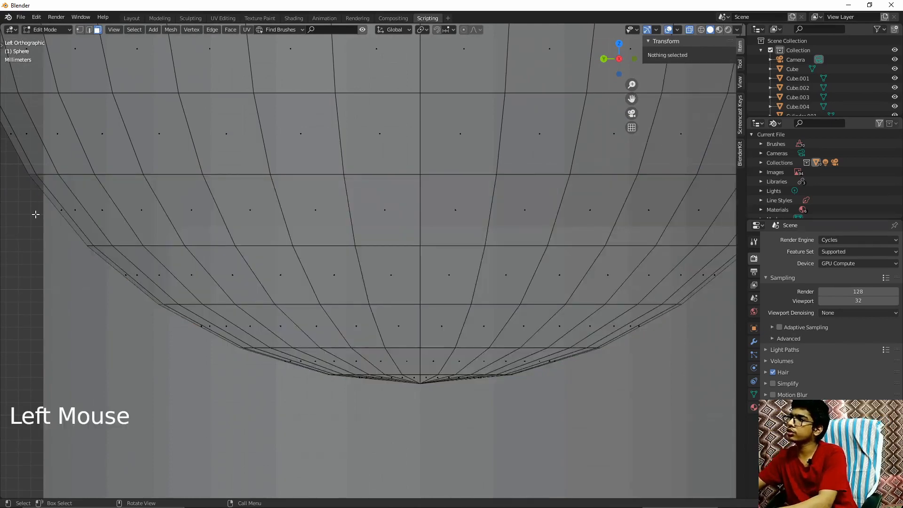
pyautogui.hotkey('ctrl', 'r')
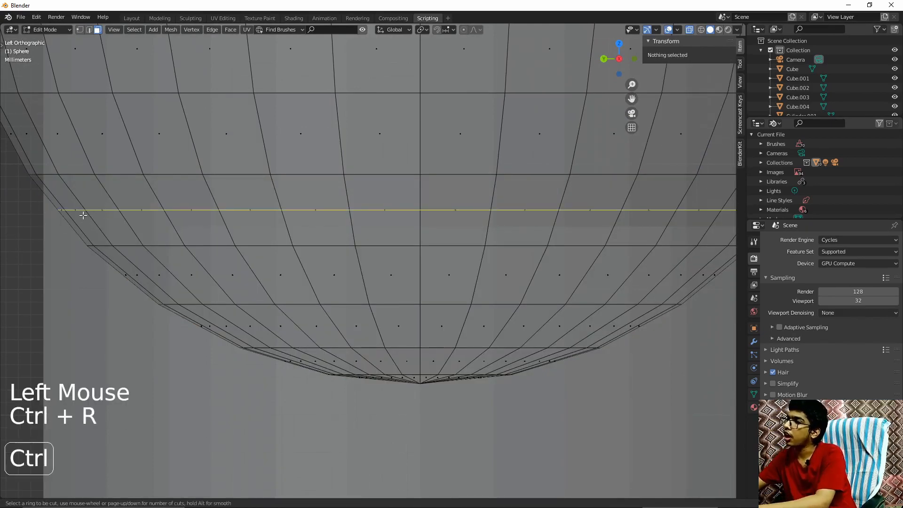
pyautogui.click(70, 202)
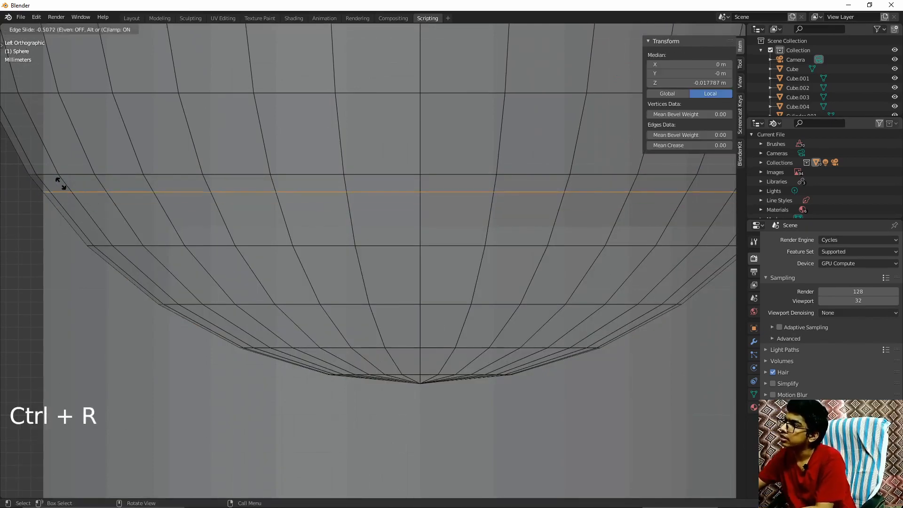
pyautogui.click(61, 183)
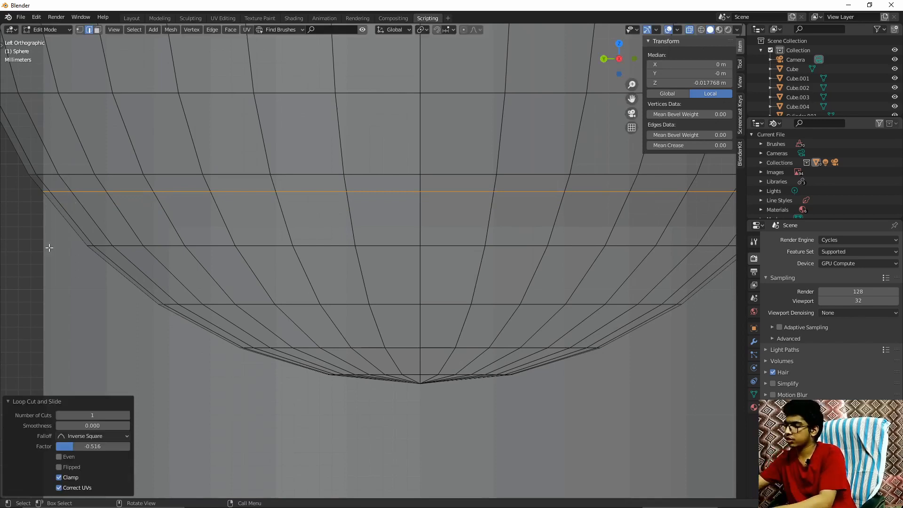
# Select all the sphere's faces below the new edge loop, through to the back, and delete them.
pyautogui.press('3')
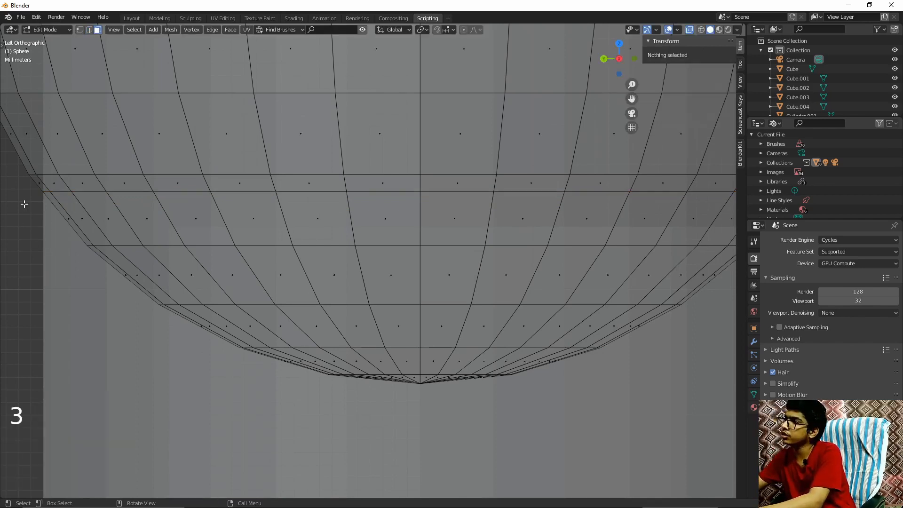
pyautogui.moveTo(24, 204); pyautogui.dragTo(718, 383)
pyautogui.scroll(-4, 718, 383)
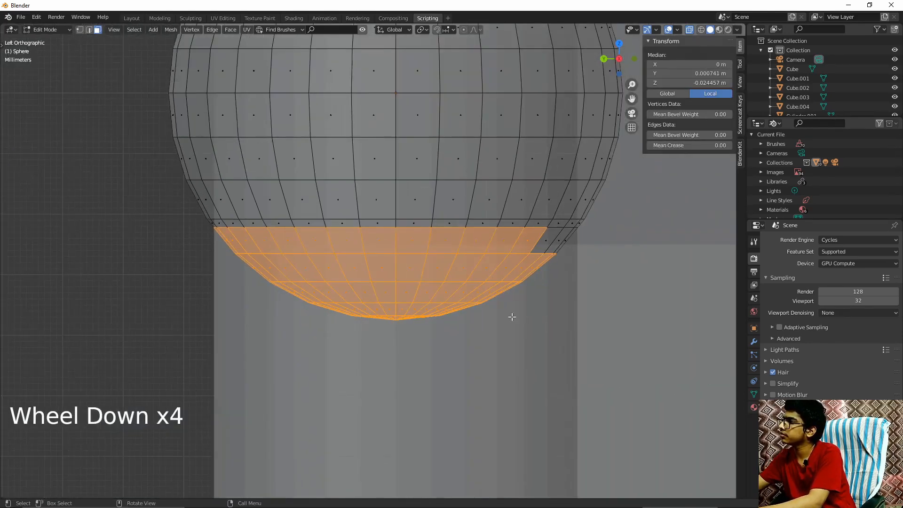
pyautogui.click(153, 234)
pyautogui.moveTo(174, 234); pyautogui.dragTo(620, 412)
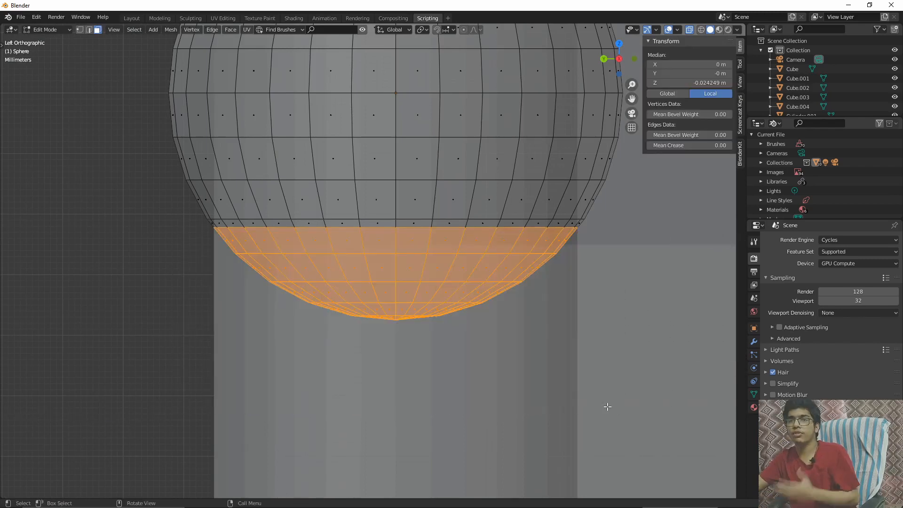
pyautogui.press('Delete')
pyautogui.click(608, 406)
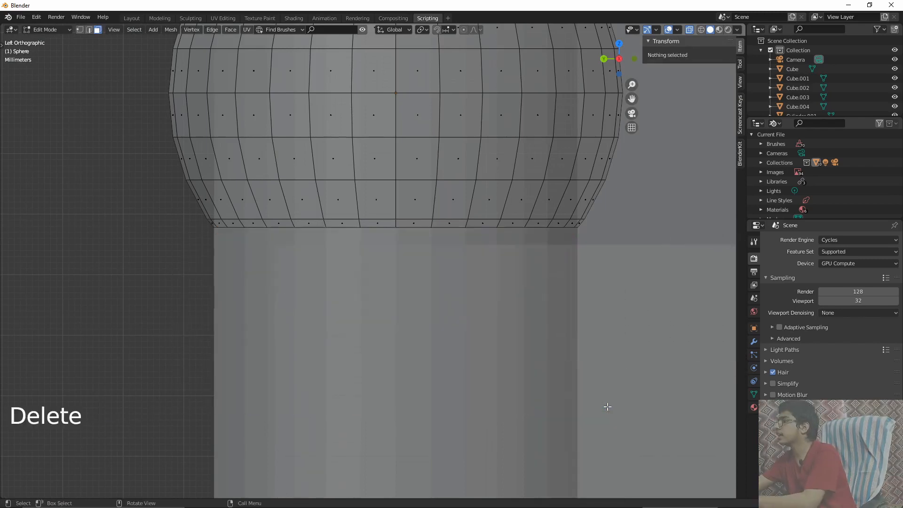
# Fill the open edge loop at the sphere's cut bottom with a face, and return to Object Mode with X-ray off.
pyautogui.press('2')
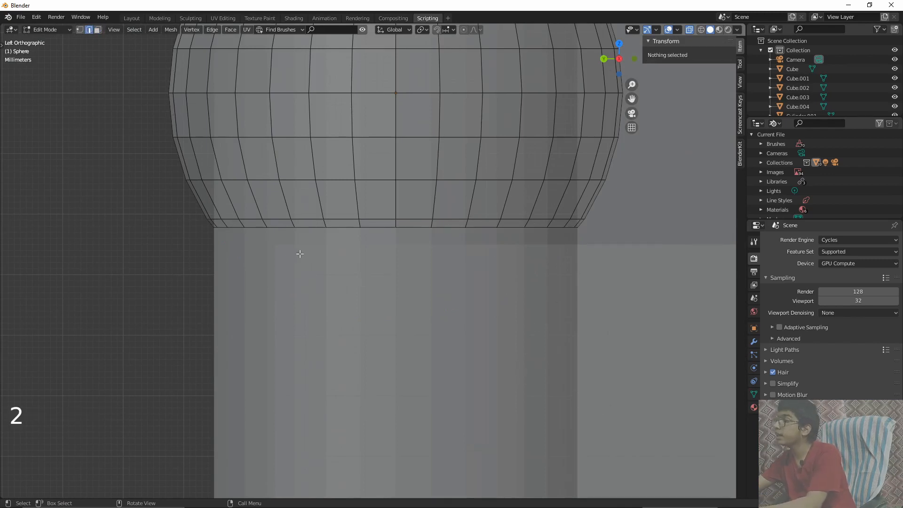
pyautogui.moveTo(200, 221); pyautogui.dragTo(622, 345)
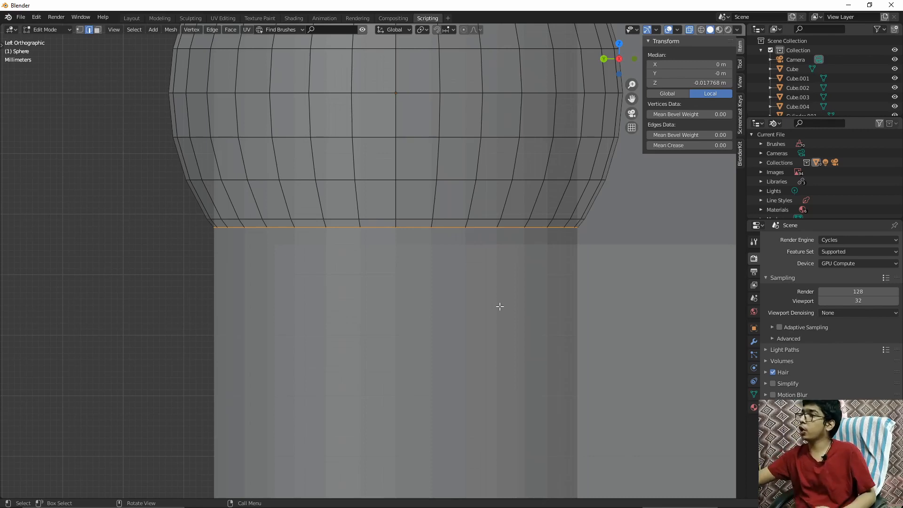
pyautogui.press('Tab')
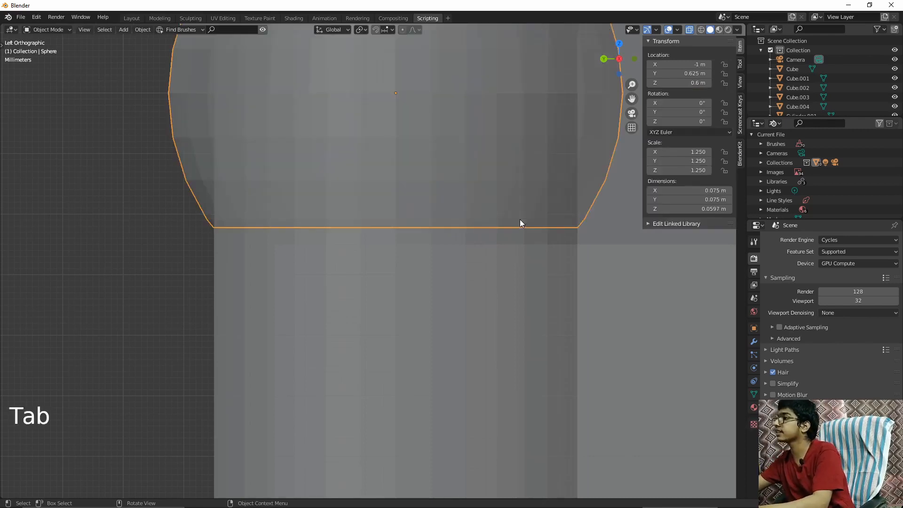
pyautogui.scroll(-8, 520, 219)
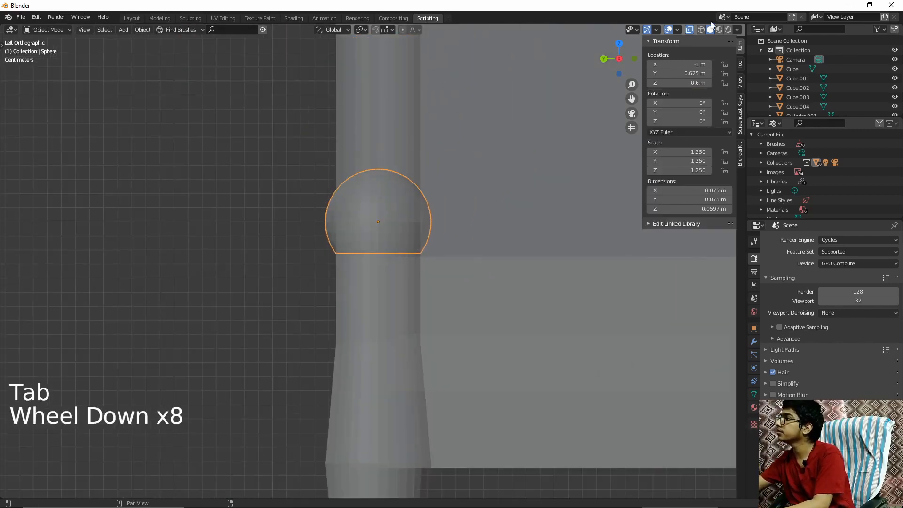
pyautogui.click(689, 30)
pyautogui.scroll(-4, 377, 244)
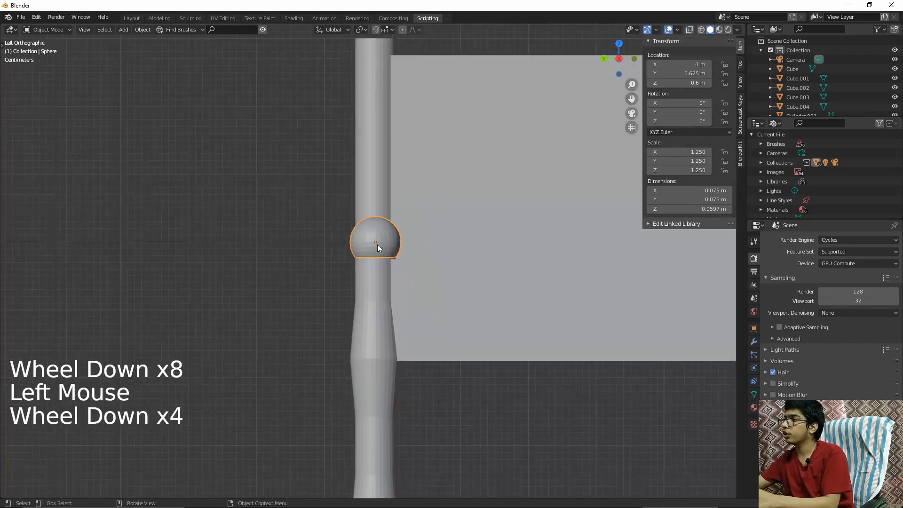
# Move the cut sphere up 2 m along Z, clear of the leg, and inspect its flat underside.
pyautogui.press('g')
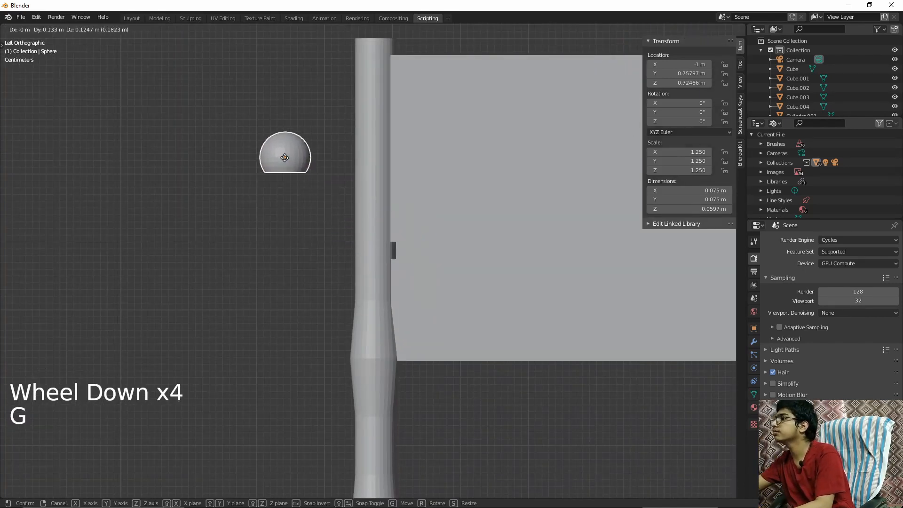
pyautogui.rightClick(391, 157)
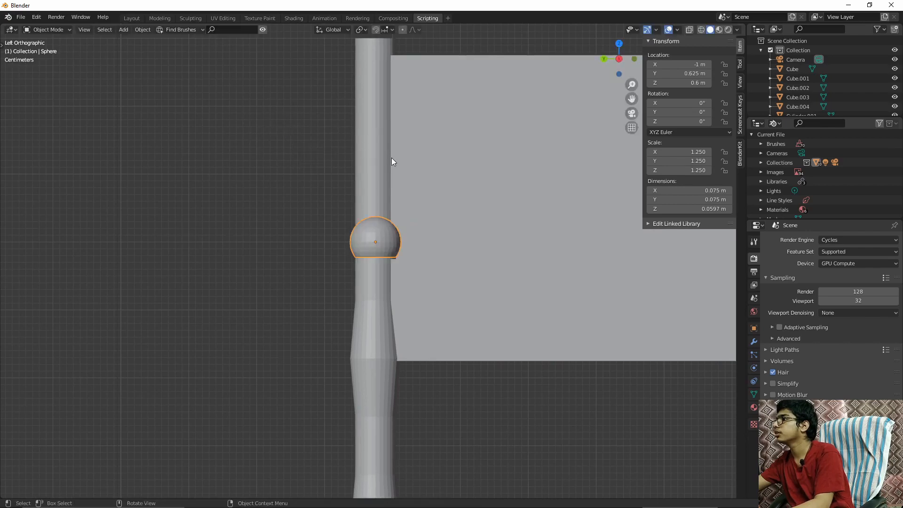
pyautogui.write('gz')
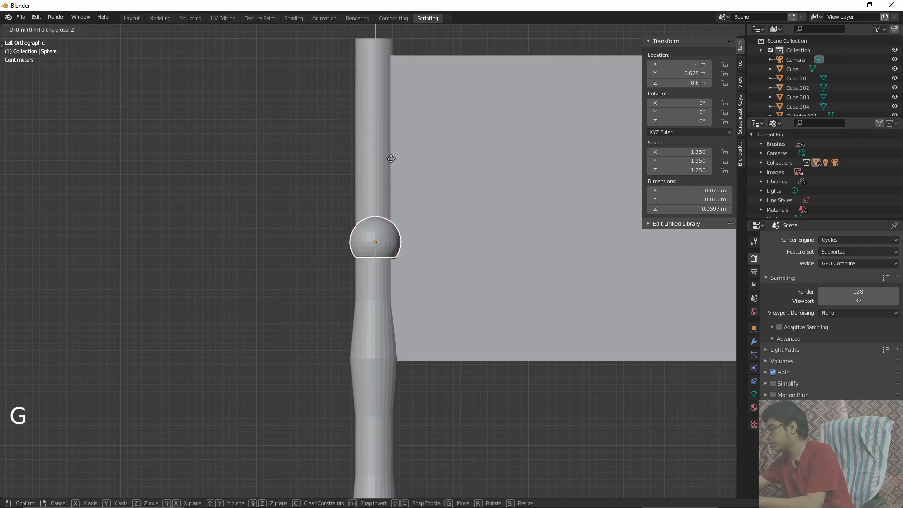
pyautogui.write('2')
pyautogui.press('Return')
pyautogui.press('KP_Decimal')
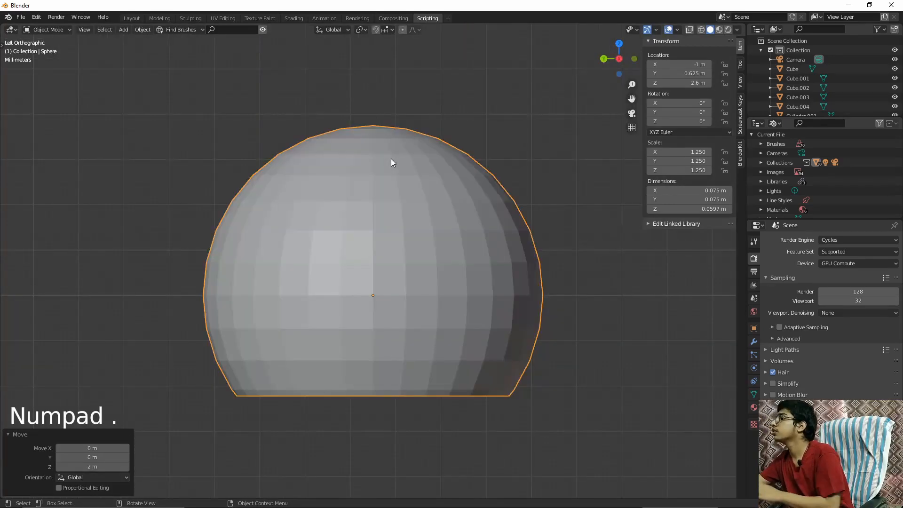
pyautogui.moveTo(405, 313); pyautogui.dragTo(456, 244, button='middle')
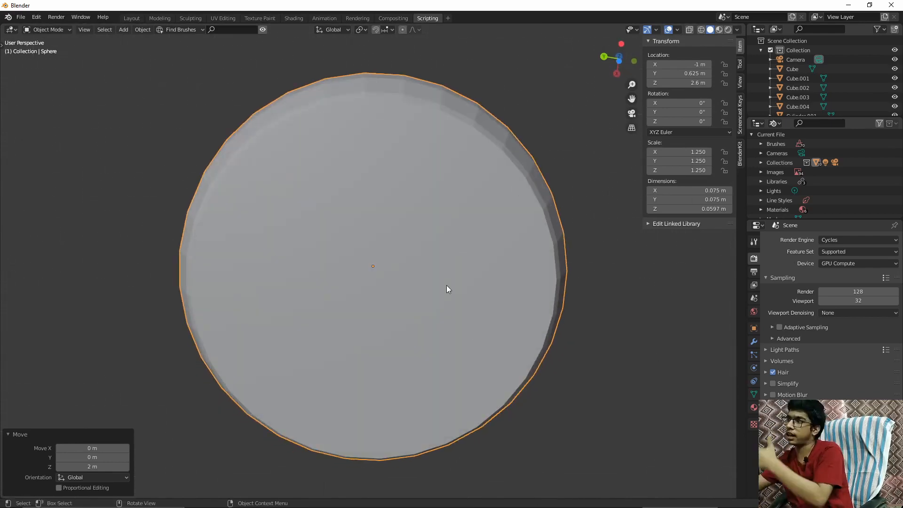
# Undo the cut sphere's 2 m upward move, check its fit on the leg top, and deselect it.
pyautogui.hotkey('ctrl', 'z')
pyautogui.scroll(-10, 445, 274)
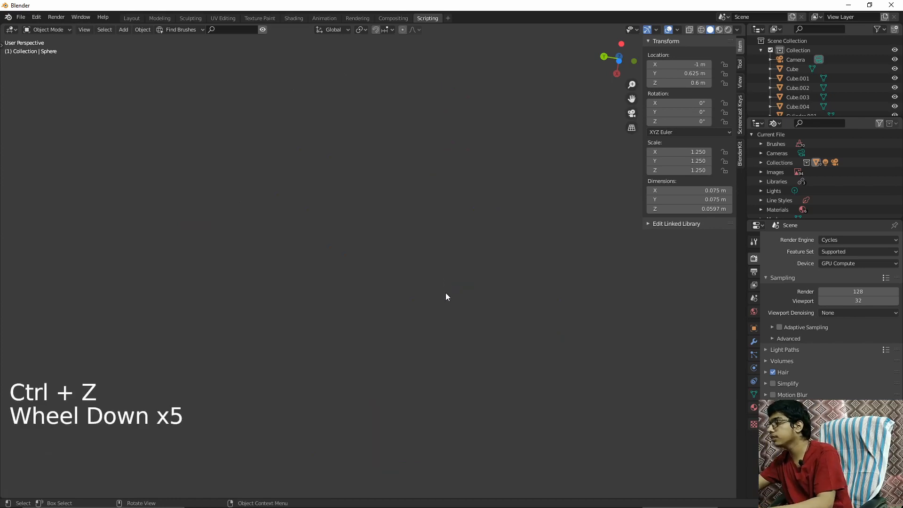
pyautogui.moveTo(450, 305); pyautogui.dragTo(403, 373, button='middle')
pyautogui.scroll(-17, 452, 376)
pyautogui.scroll(5, 398, 358)
pyautogui.scroll(3, 391, 343)
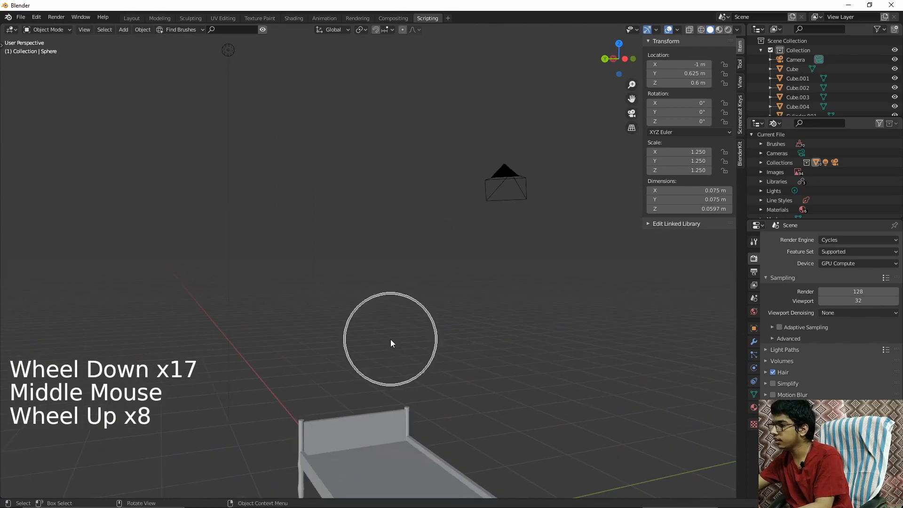
pyautogui.keyDown('shift'); pyautogui.moveTo(390, 343); pyautogui.dragTo(477, 265, button='middle'); pyautogui.keyUp('shift')
pyautogui.scroll(4, 495, 419)
pyautogui.keyDown('shift'); pyautogui.moveTo(495, 419); pyautogui.dragTo(433, 337, button='middle'); pyautogui.keyUp('shift')
pyautogui.scroll(5, 619, 399)
pyautogui.scroll(4, 433, 337)
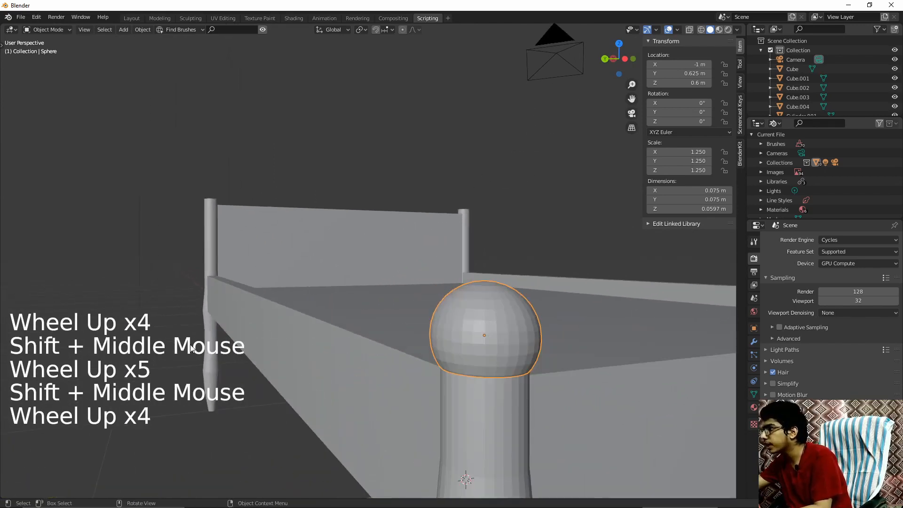
pyautogui.click(585, 289)
pyautogui.moveTo(585, 289); pyautogui.dragTo(579, 306, button='middle')
pyautogui.scroll(-12, 513, 284)
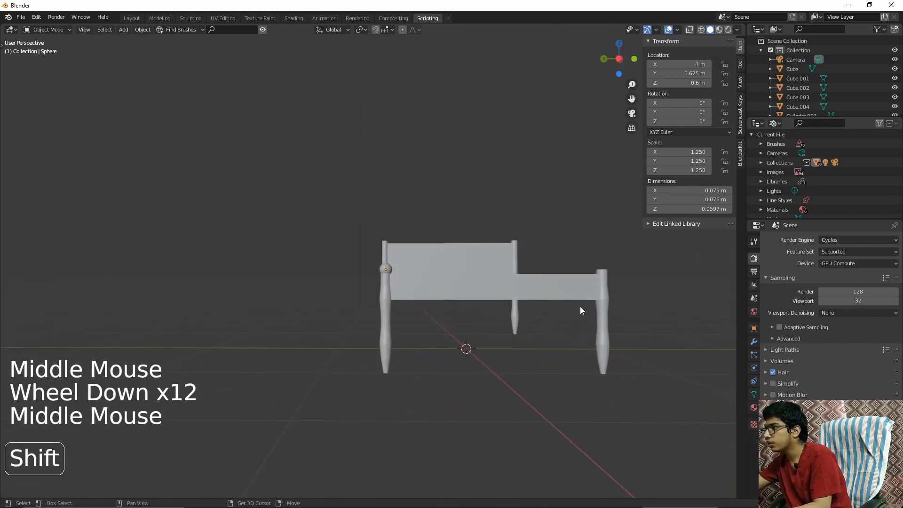
# Duplicate the cut sphere -1.25 m along Y onto the top of the other foot-end leg.
pyautogui.hotkey('shift', 'd')
pyautogui.click(384, 268)
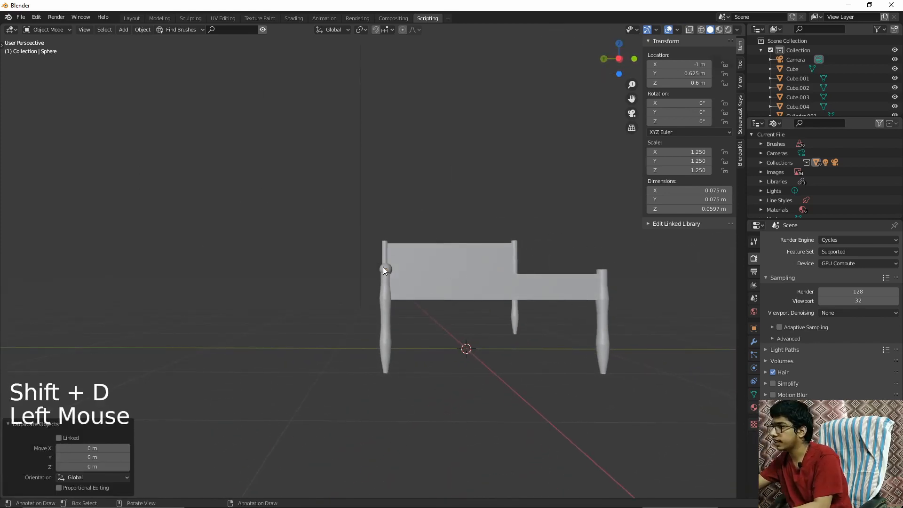
pyautogui.hotkey('shift', 'd')
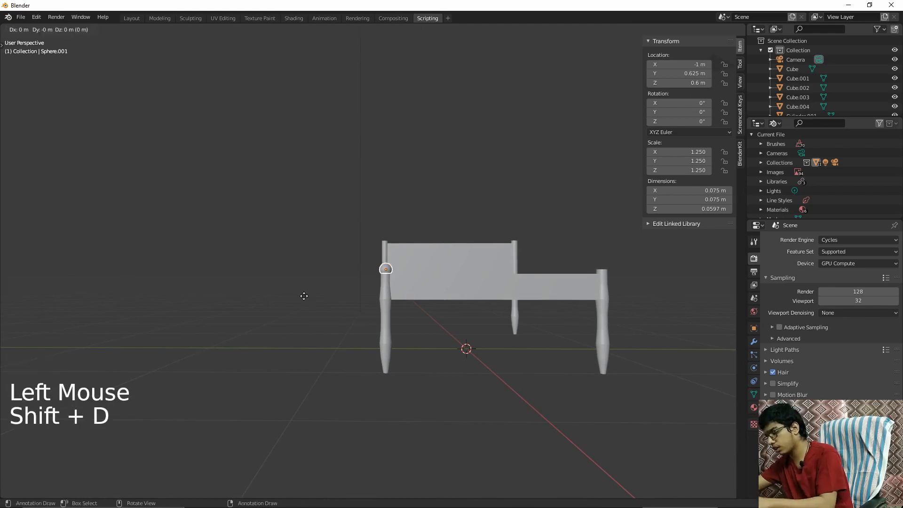
pyautogui.press('y')
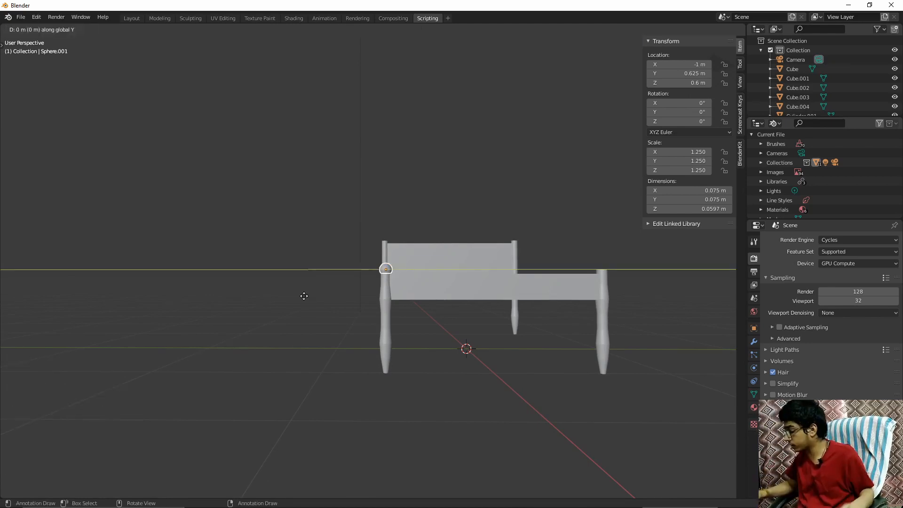
pyautogui.write('1.25')
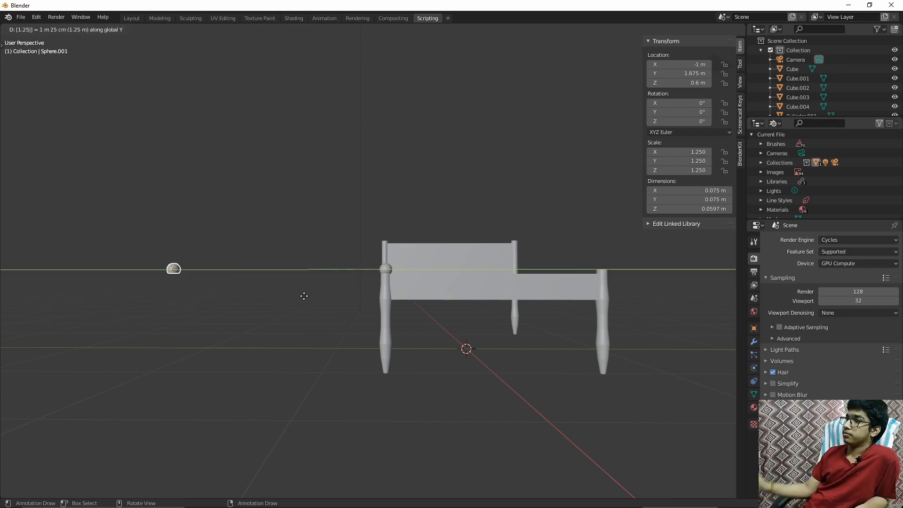
pyautogui.press('BackSpace')
pyautogui.press('BackSpace')
pyautogui.press('BackSpace')
pyautogui.press('BackSpace')
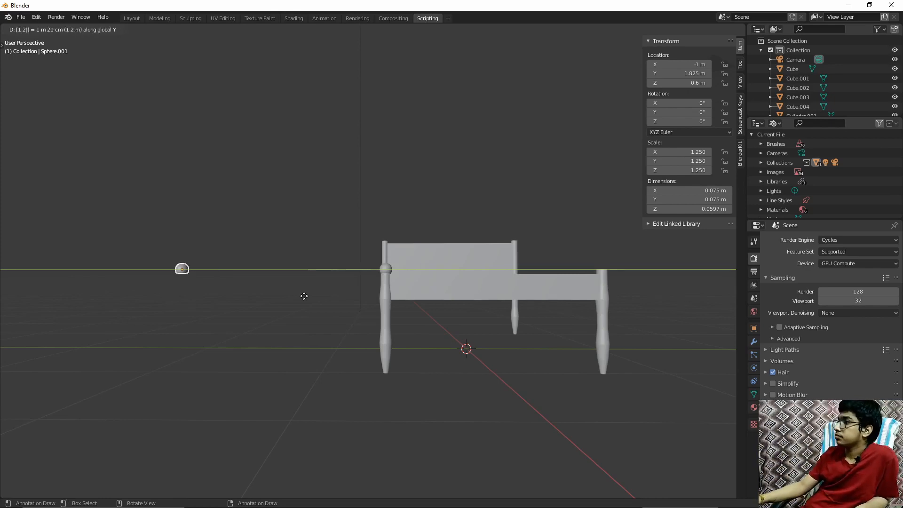
pyautogui.write('-1.25')
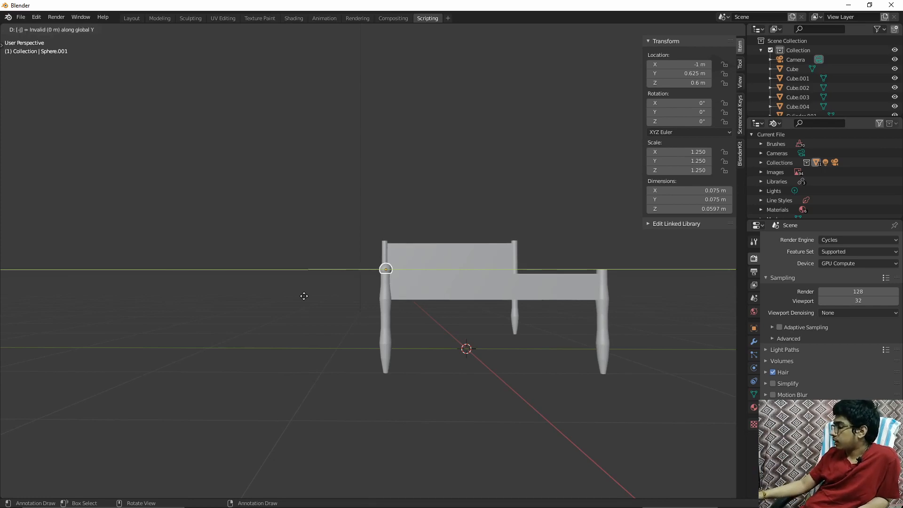
pyautogui.press('Return')
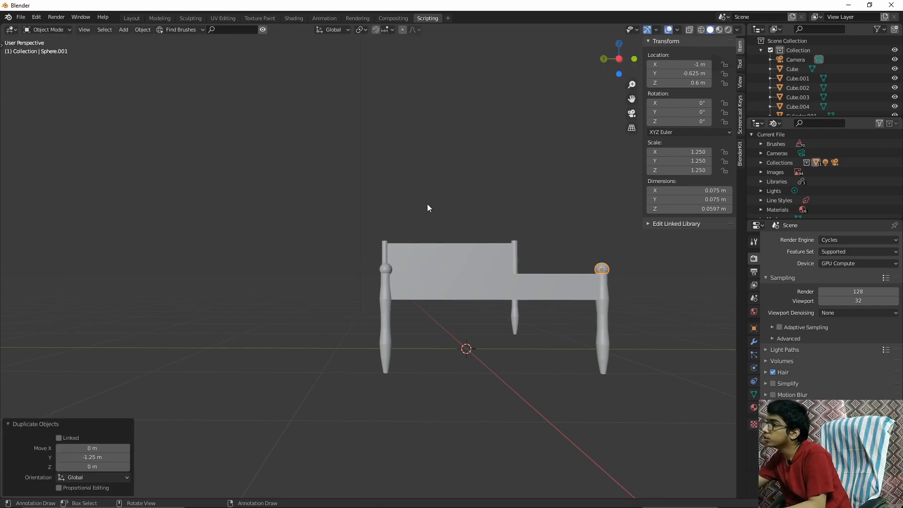
# Select both foot-end spheres and duplicate them 2 m along X to the headboard legs.
pyautogui.moveTo(531, 263); pyautogui.dragTo(391, 281, button='middle')
pyautogui.scroll(-4, 369, 256)
pyautogui.keyDown('shift'); pyautogui.click(371, 264); pyautogui.keyUp('shift')
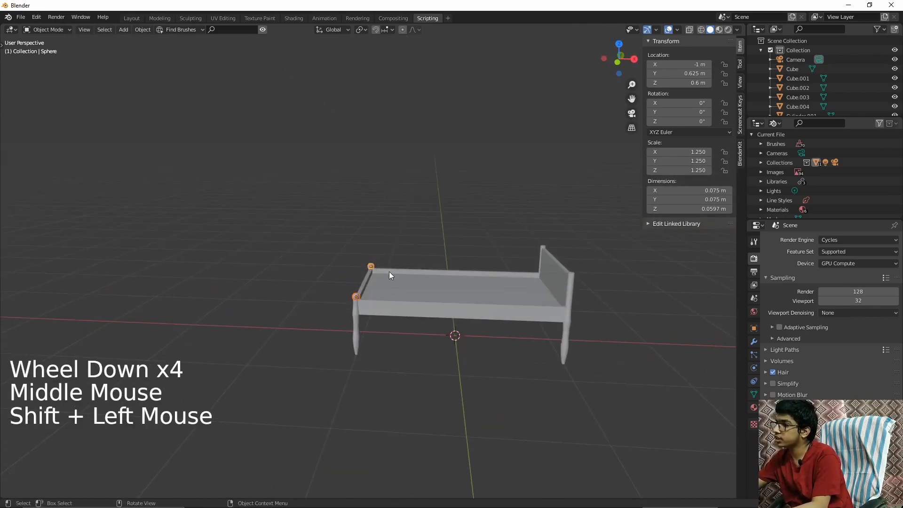
pyautogui.hotkey('shift', 'd')
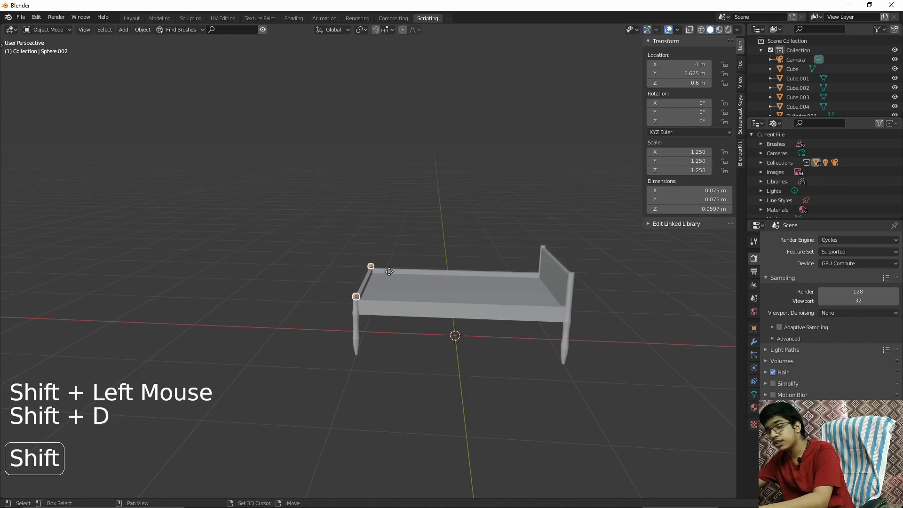
pyautogui.press('x')
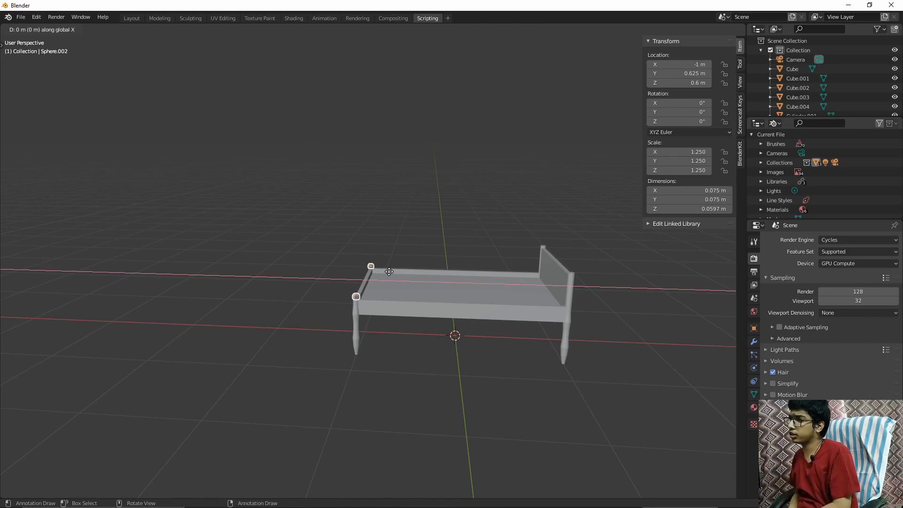
pyautogui.write('2')
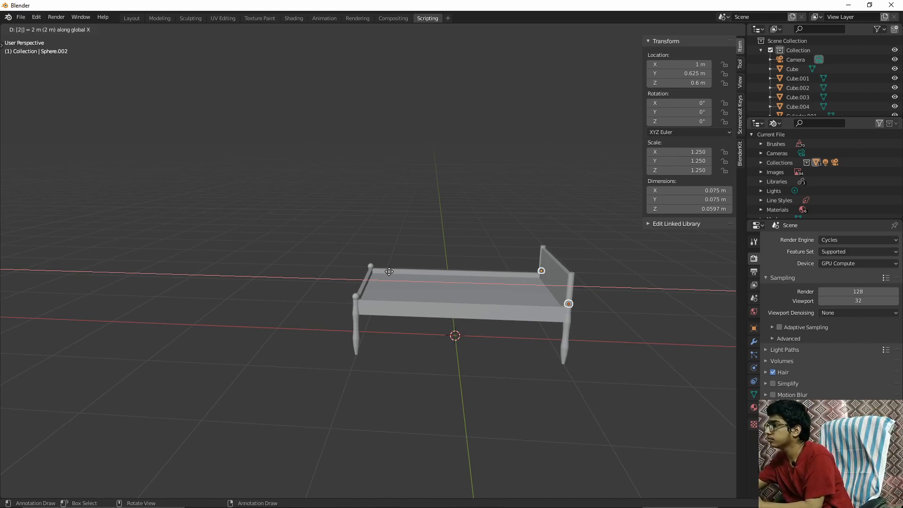
pyautogui.press('Return')
# Move the two duplicated spheres up 0.3 m along Z onto the tops of the headboard legs.
pyautogui.keyDown('shift'); pyautogui.moveTo(589, 305); pyautogui.dragTo(479, 280, button='middle'); pyautogui.keyUp('shift')
pyautogui.keyDown('shift'); pyautogui.scroll(4, 479, 281); pyautogui.keyUp('shift')
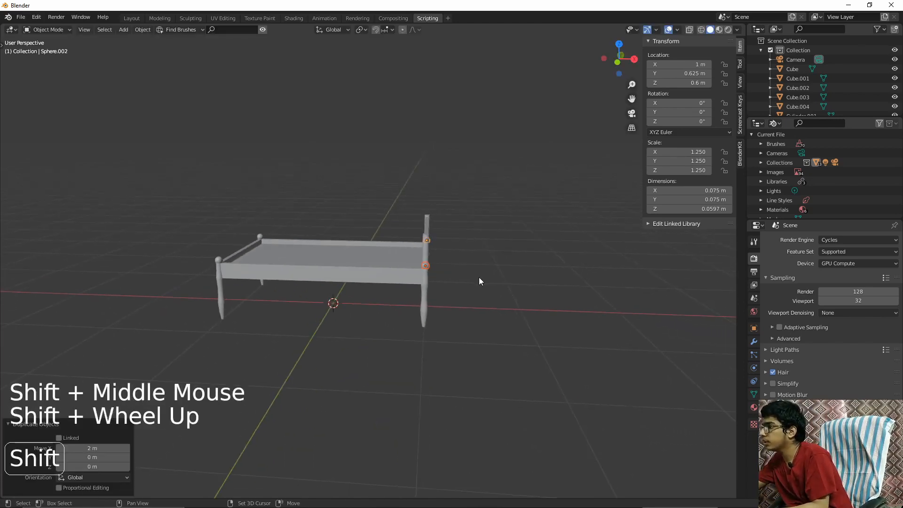
pyautogui.scroll(4, 479, 281)
pyautogui.keyDown('shift'); pyautogui.moveTo(620, 287); pyautogui.dragTo(486, 258, button='middle'); pyautogui.keyUp('shift')
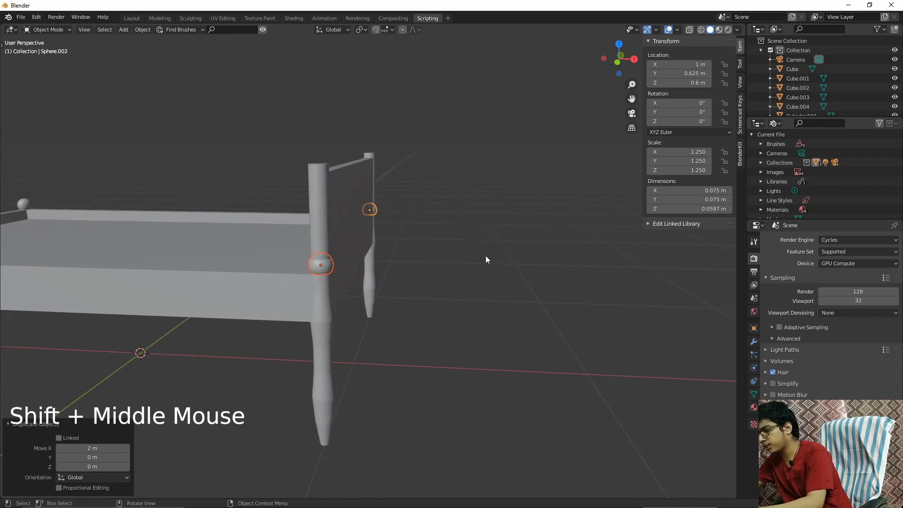
pyautogui.press('g')
pyautogui.press('z')
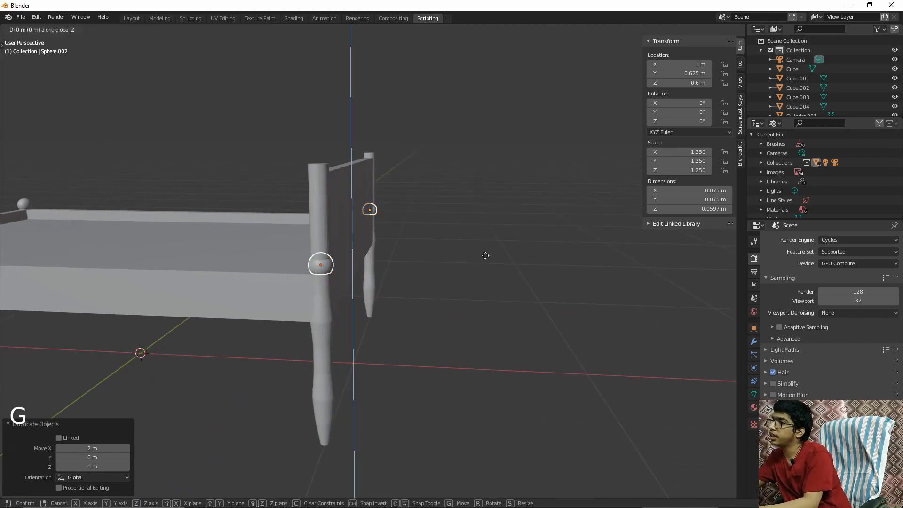
pyautogui.write('1')
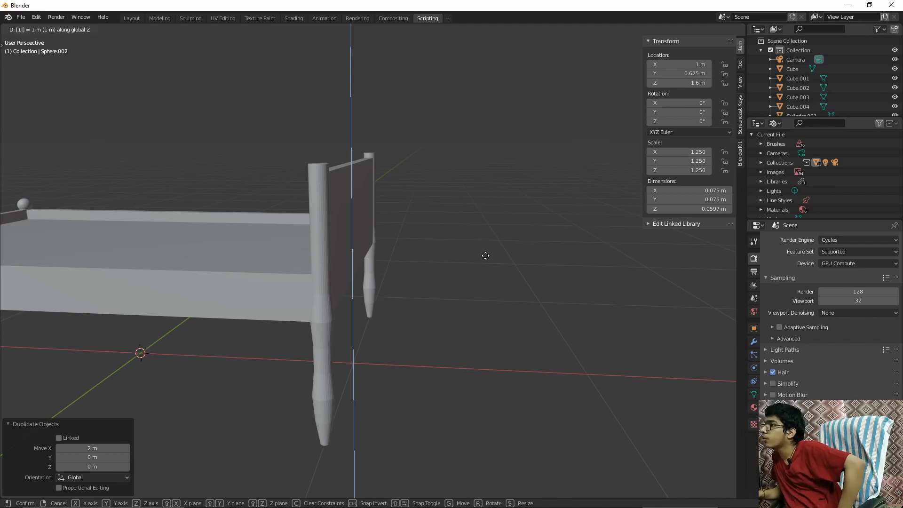
pyautogui.press('BackSpace')
pyautogui.write('0.3')
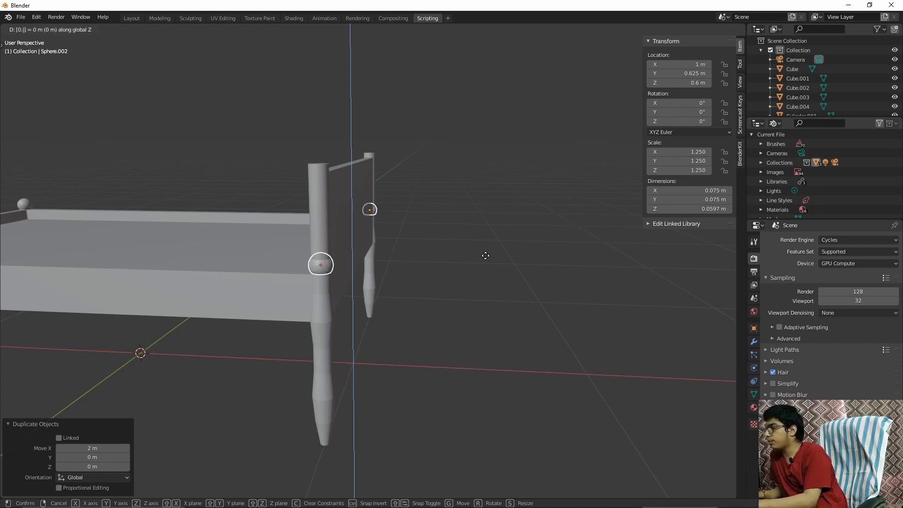
pyautogui.press('Return')
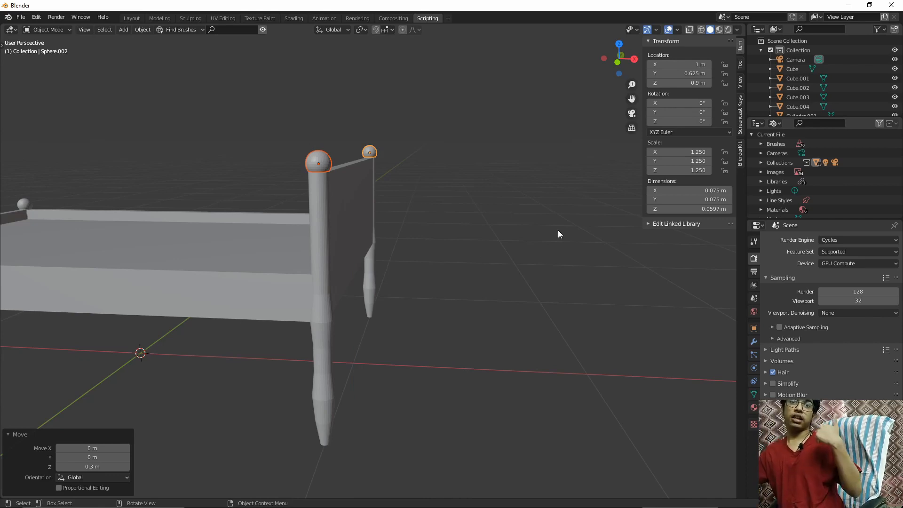
# Deselect the knobs, switch the viewport to rendered shading, and inspect the materials around the bed.
pyautogui.moveTo(558, 234); pyautogui.dragTo(143, 260, button='middle')
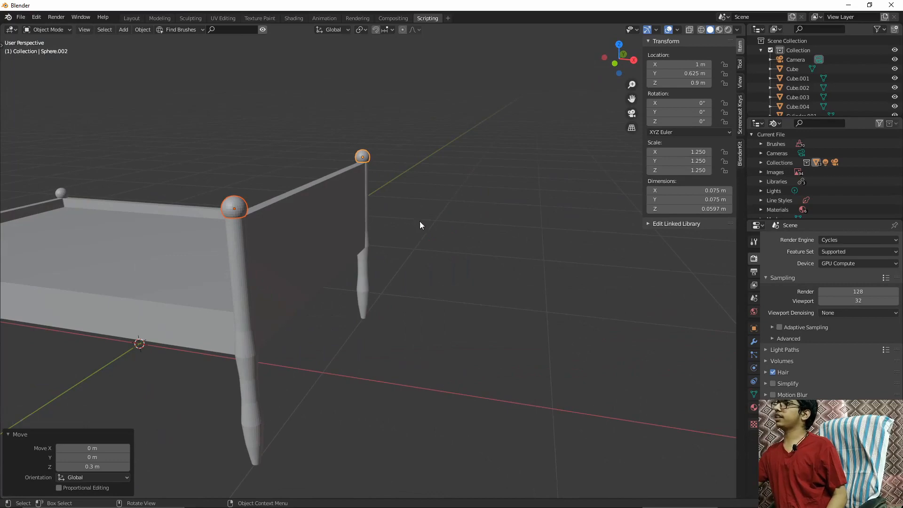
pyautogui.click(337, 309)
pyautogui.moveTo(338, 309); pyautogui.dragTo(403, 306, button='middle')
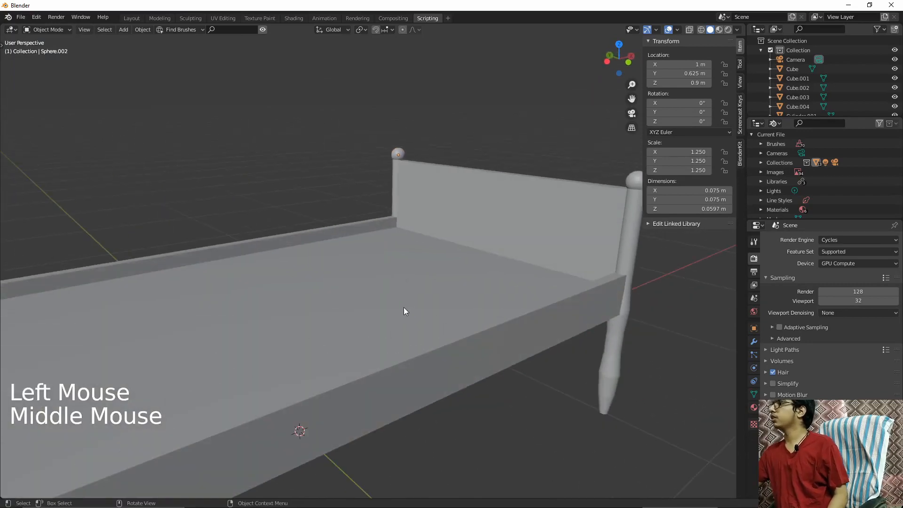
pyautogui.click(729, 30)
pyautogui.scroll(-4, 488, 205)
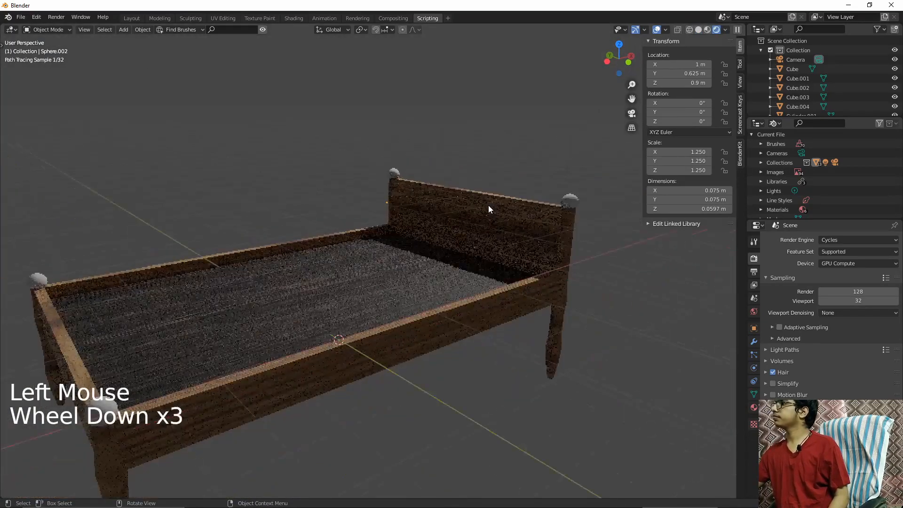
pyautogui.moveTo(482, 205); pyautogui.dragTo(402, 251, button='middle')
pyautogui.scroll(3, 376, 253)
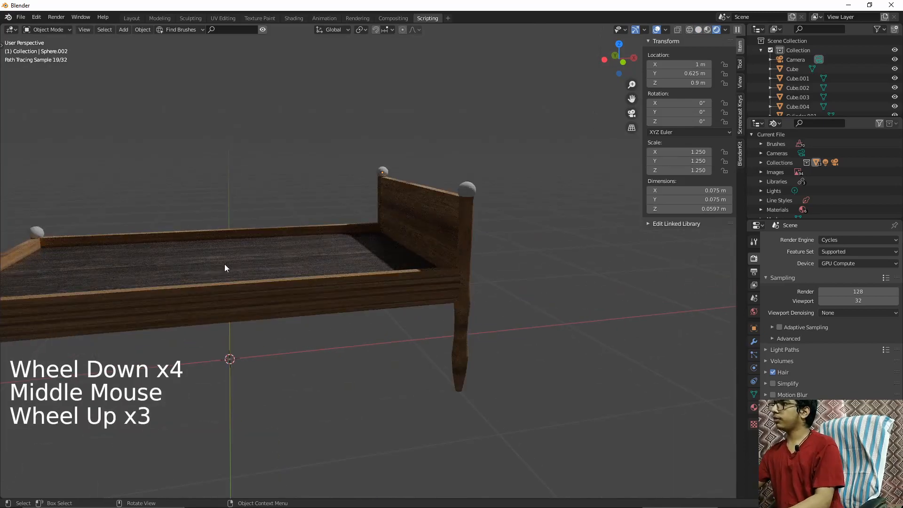
pyautogui.keyDown('shift'); pyautogui.moveTo(230, 262); pyautogui.dragTo(219, 345, button='middle'); pyautogui.keyUp('shift')
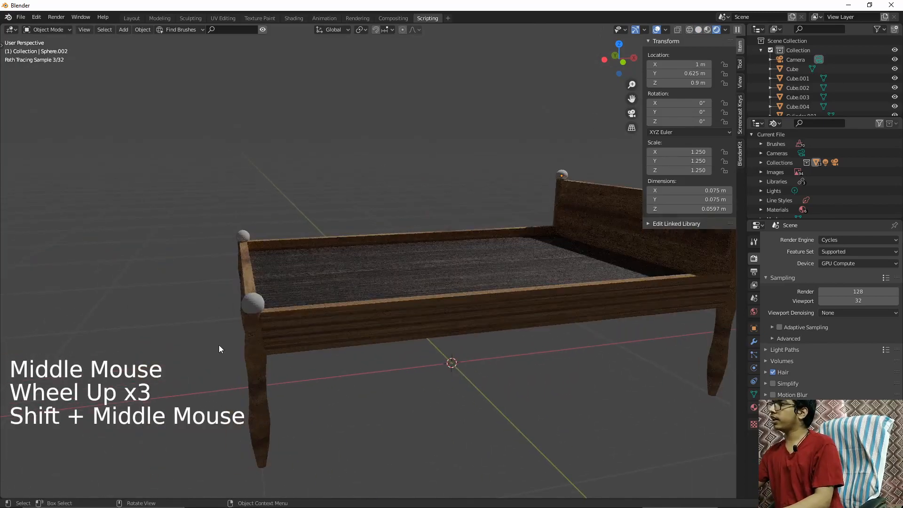
# Select the near foot-end knob, set the BlenderKit asset type to materials, and search for WOOD.
pyautogui.click(247, 306)
pyautogui.press('shift')
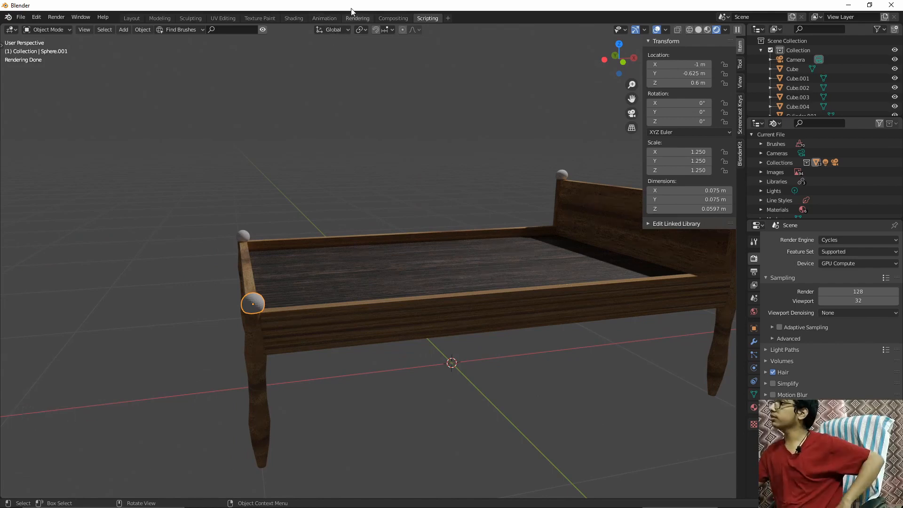
pyautogui.click(224, 30)
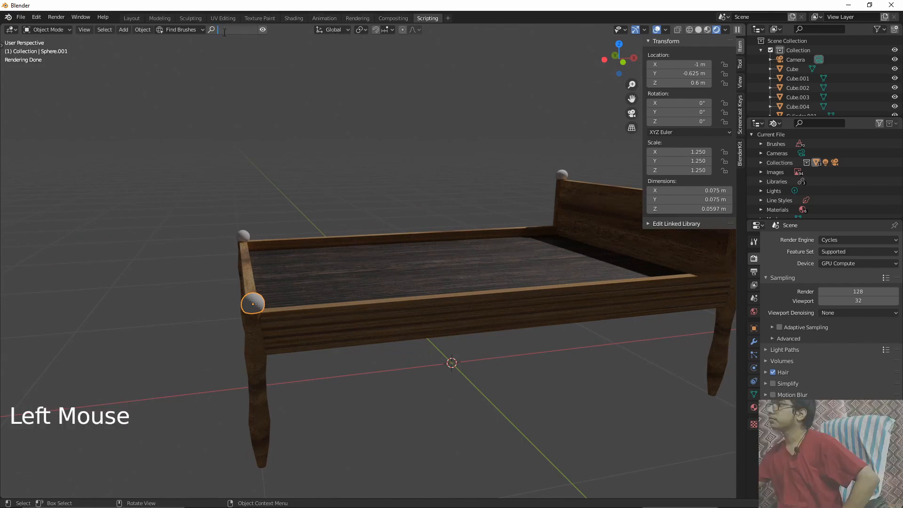
pyautogui.click(179, 31)
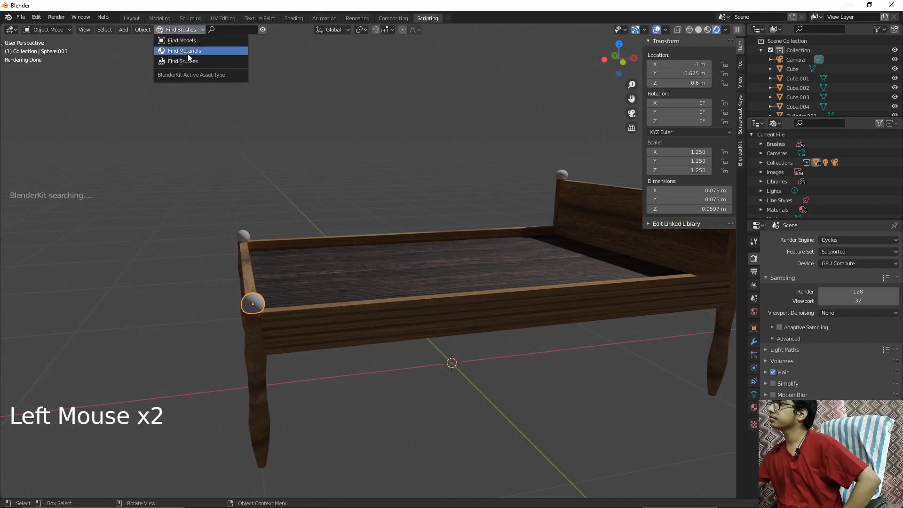
pyautogui.click(188, 52)
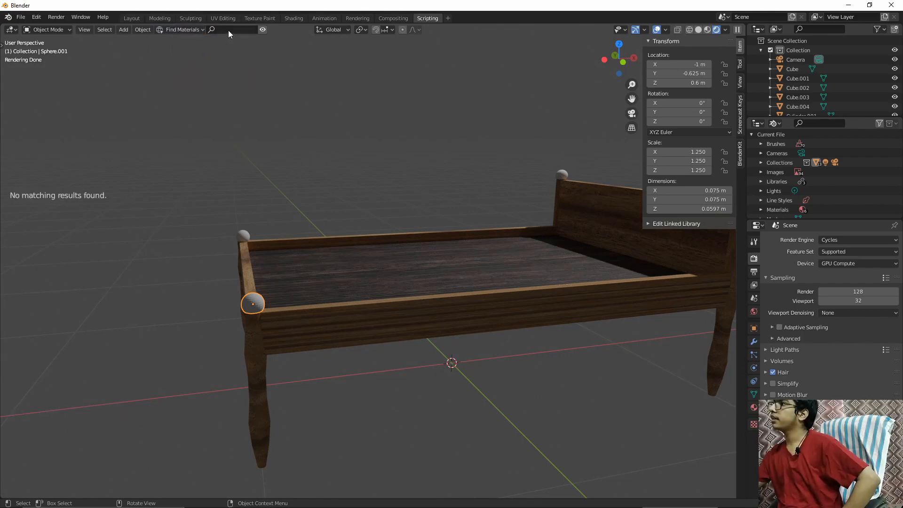
pyautogui.click(228, 30)
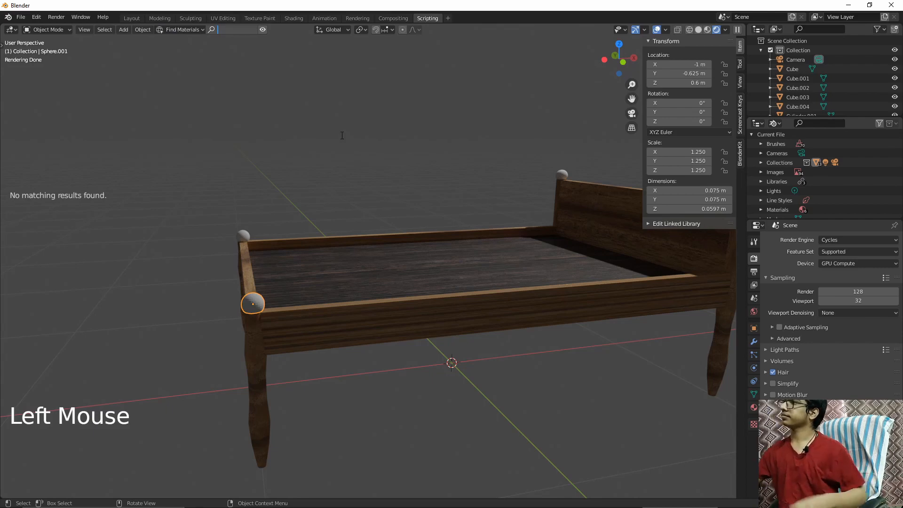
pyautogui.write('woo')
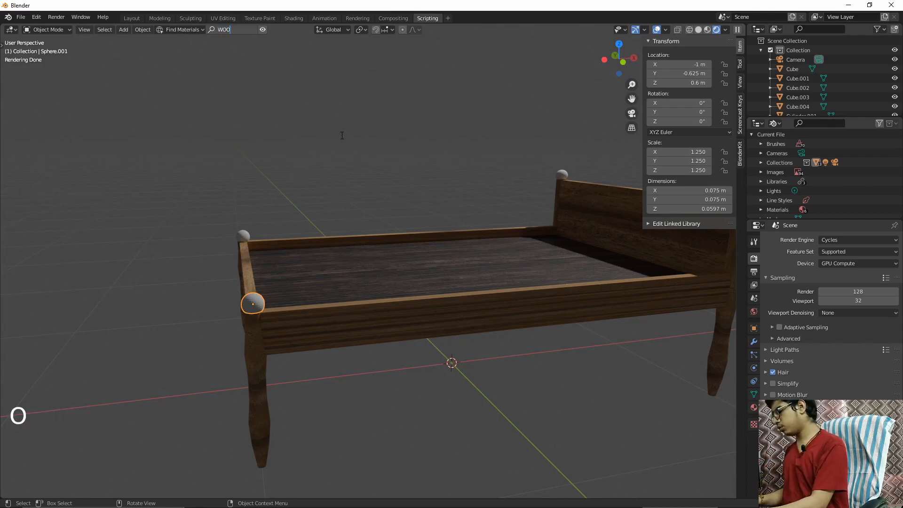
pyautogui.write('D')
pyautogui.press('Return')
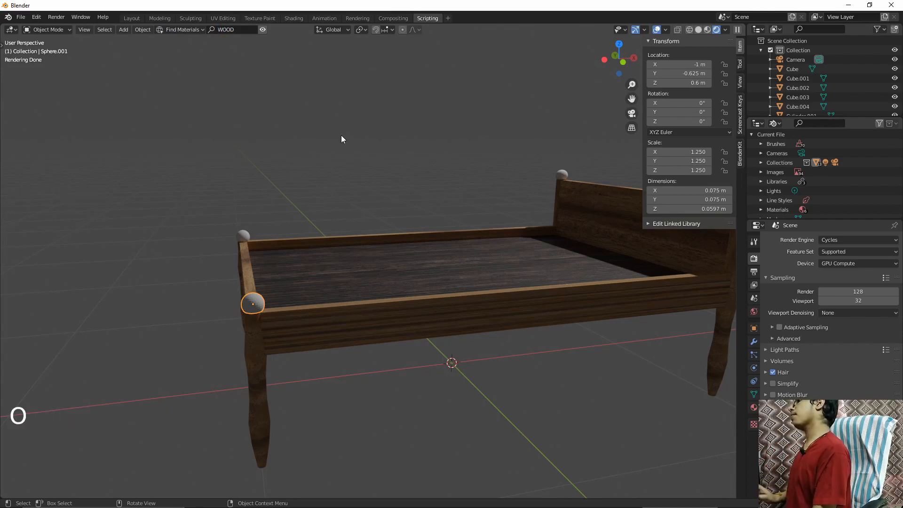
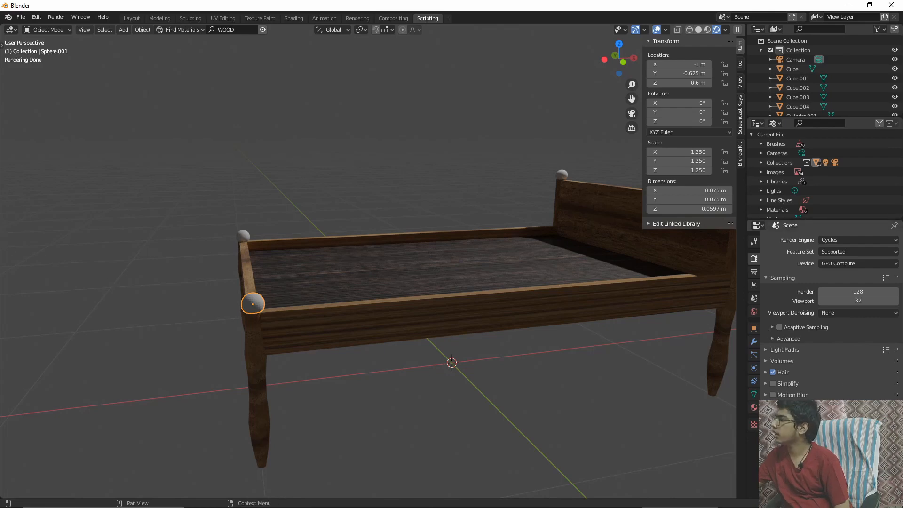
# Try the existing Wood Roof material on the near foot-end knob and inspect it up close.
pyautogui.click(754, 407)
pyautogui.click(771, 271)
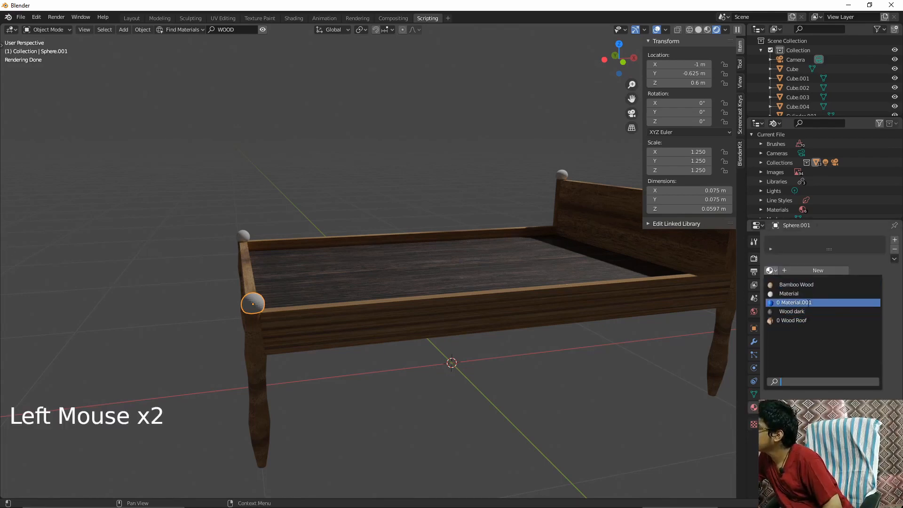
pyautogui.click(817, 320)
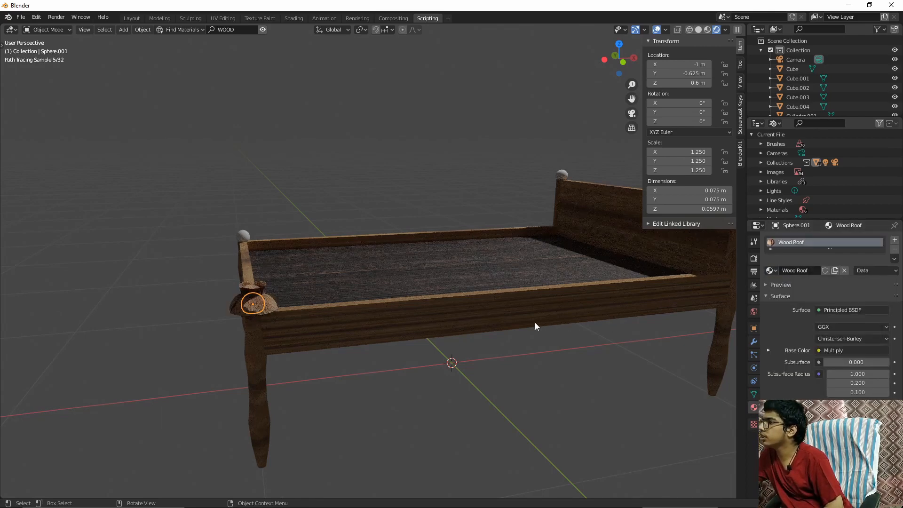
pyautogui.click(401, 188)
pyautogui.scroll(2, 396, 266)
pyautogui.moveTo(396, 267); pyautogui.dragTo(405, 264, button='middle')
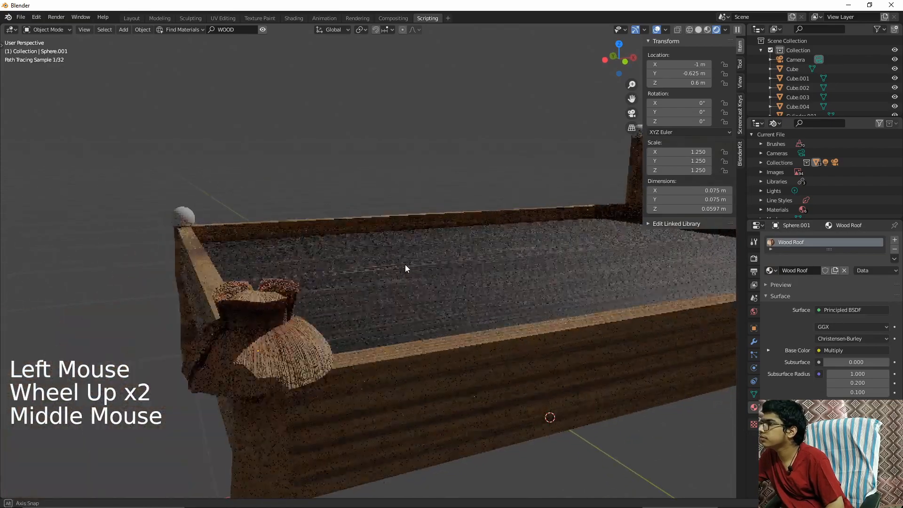
pyautogui.middleClick(366, 343)
pyautogui.moveTo(365, 342)
pyautogui.mouseDown(button='middle')
pyautogui.moveTo(360, 320)
pyautogui.moveTo(364, 349)
pyautogui.moveTo(369, 343)
pyautogui.mouseUp(button='middle')
# Undo the Wood Roof assignment on the near foot-end knob and assign the existing Wood dark material instead.
pyautogui.hotkey('ctrl', 'z')
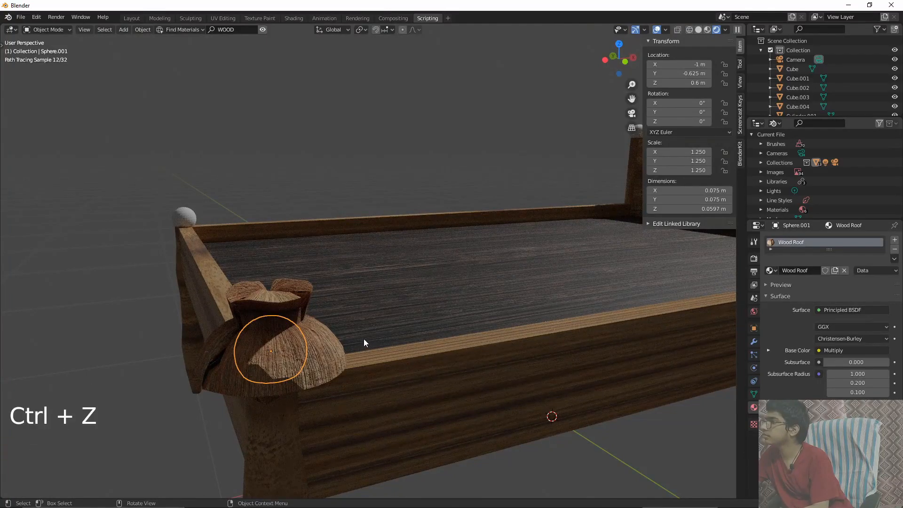
pyautogui.hotkey('ctrl', 'z')
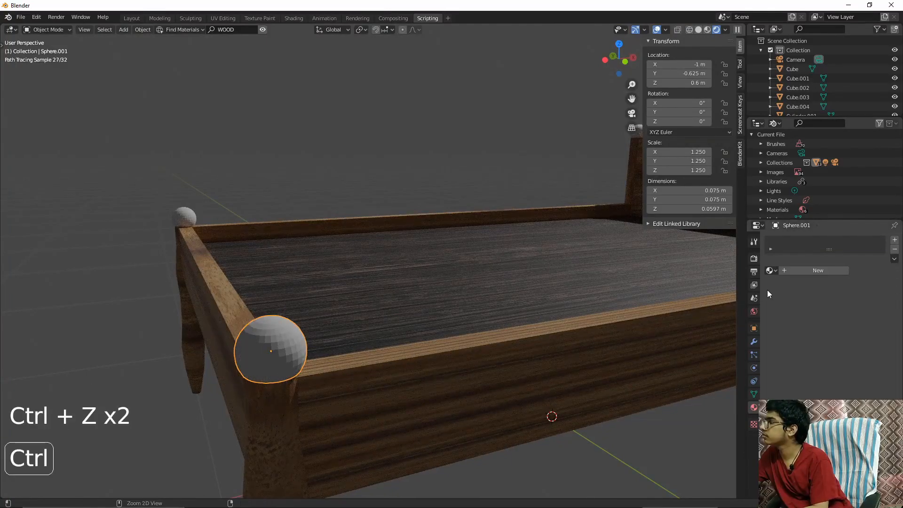
pyautogui.keyDown('ctrl'); pyautogui.moveTo(771, 275); pyautogui.dragTo(784, 320); pyautogui.keyUp('ctrl')
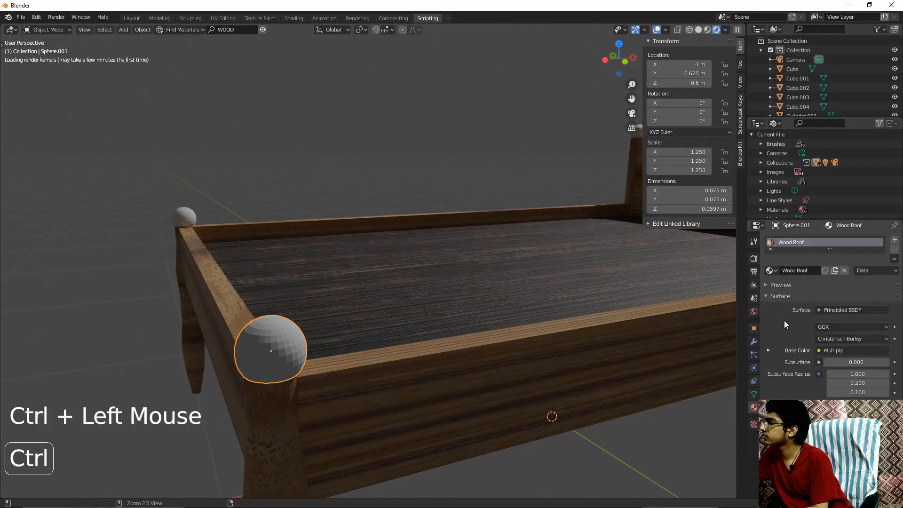
pyautogui.hotkey('ctrl', 'z')
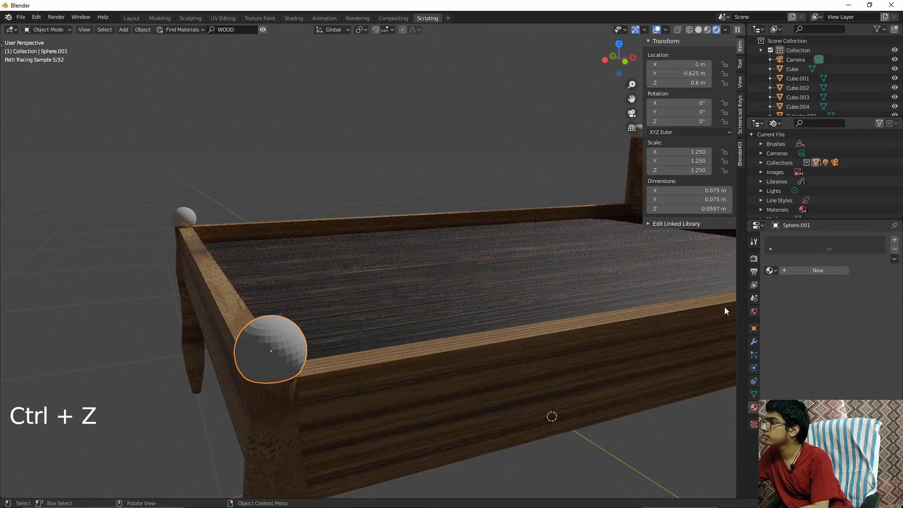
pyautogui.moveTo(771, 277); pyautogui.dragTo(785, 303)
pyautogui.moveTo(534, 332)
pyautogui.mouseDown(button='middle')
pyautogui.moveTo(534, 302)
pyautogui.moveTo(540, 329)
pyautogui.mouseUp(button='middle')
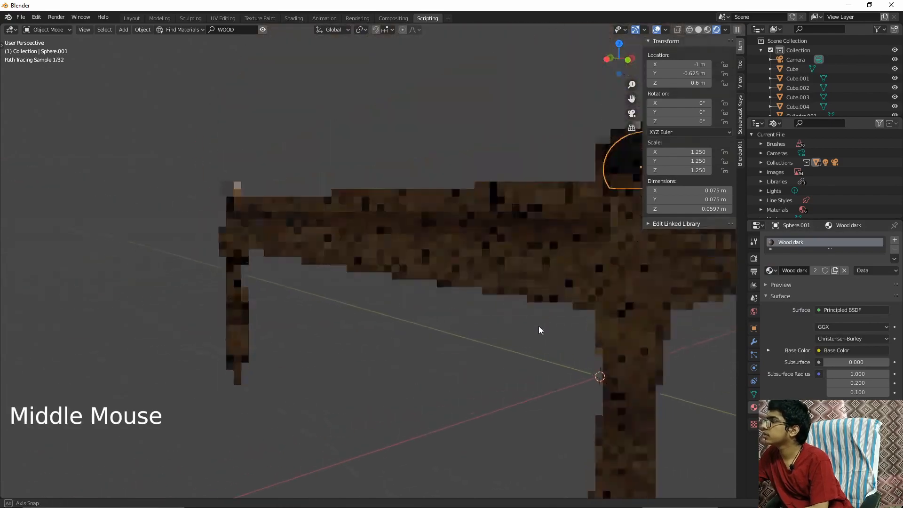
pyautogui.click(234, 29)
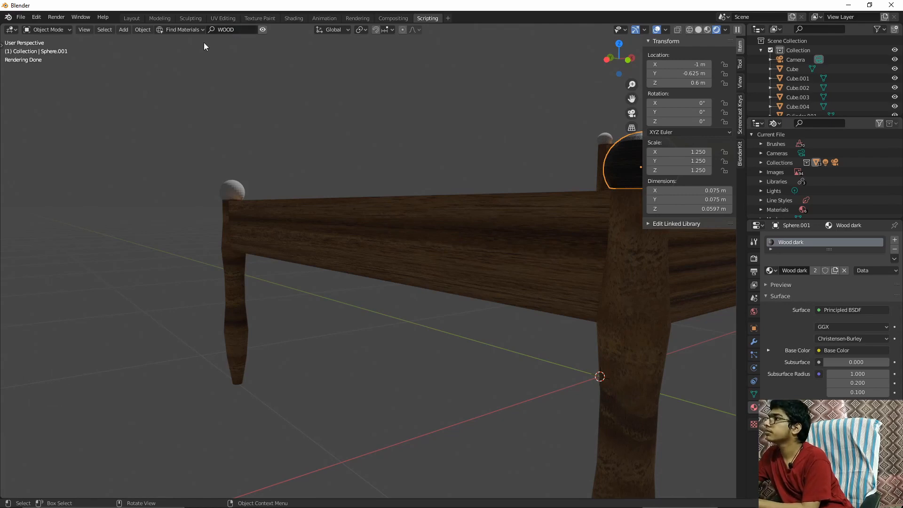
pyautogui.click(191, 30)
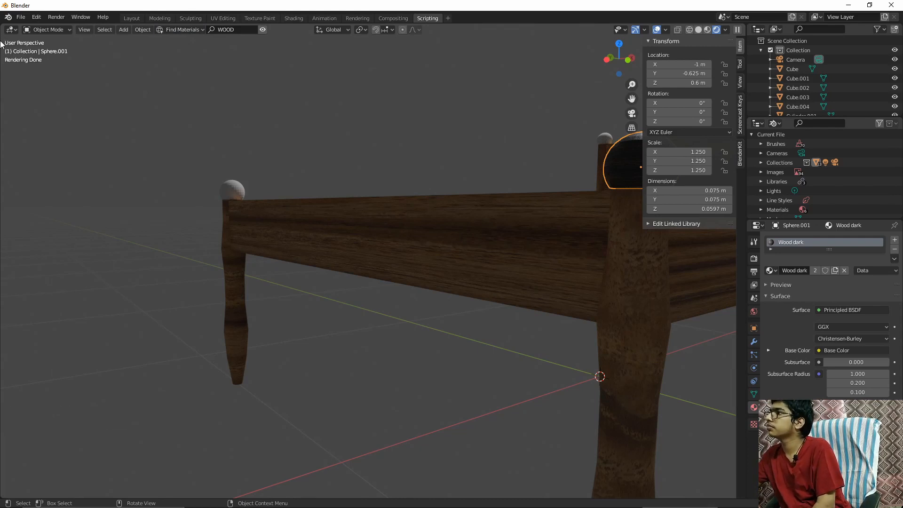
pyautogui.moveTo(2, 44); pyautogui.dragTo(17, 52)
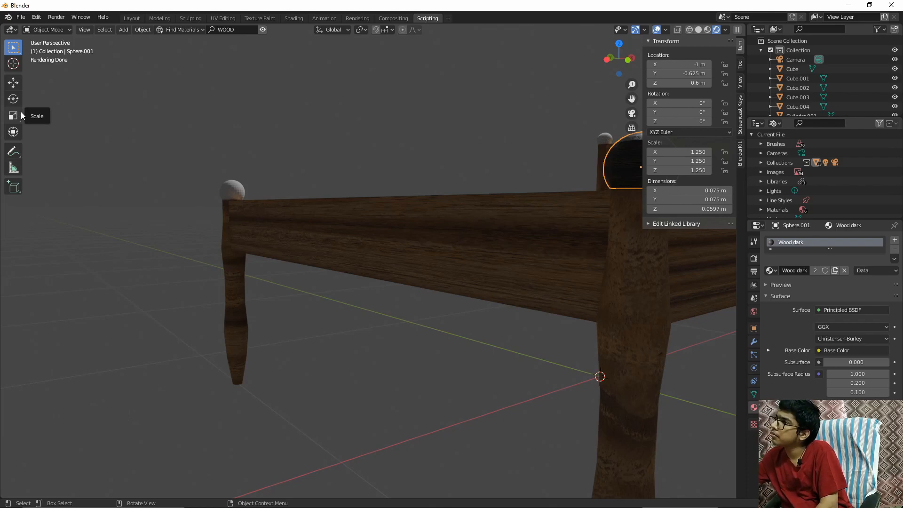
pyautogui.moveTo(25, 107); pyautogui.dragTo(3, 106)
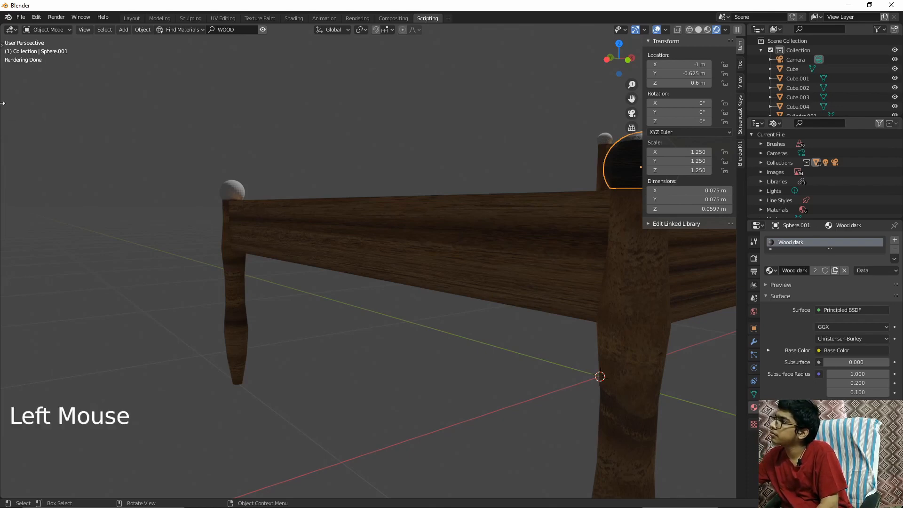
pyautogui.moveTo(544, 215); pyautogui.dragTo(564, 211, button='middle')
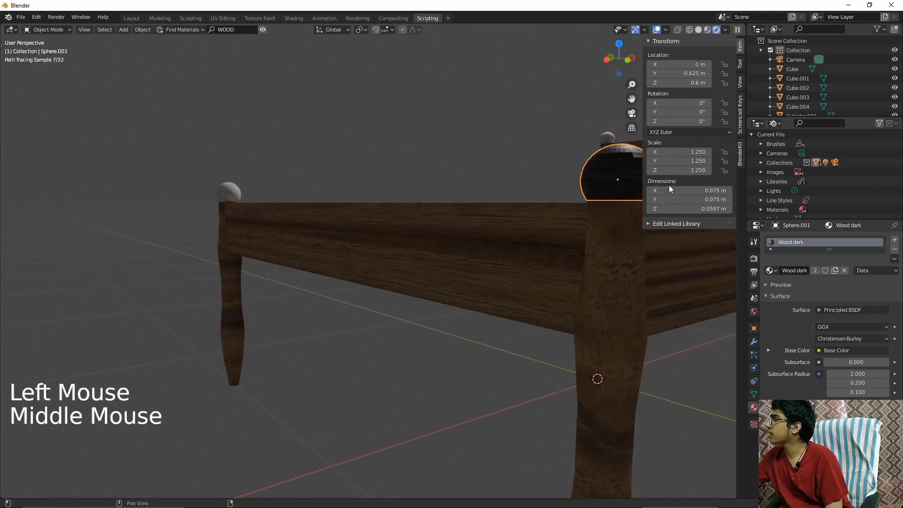
# Show the BlenderKit asset search settings in the sidebar and search the wood category of materials.
pyautogui.click(737, 157)
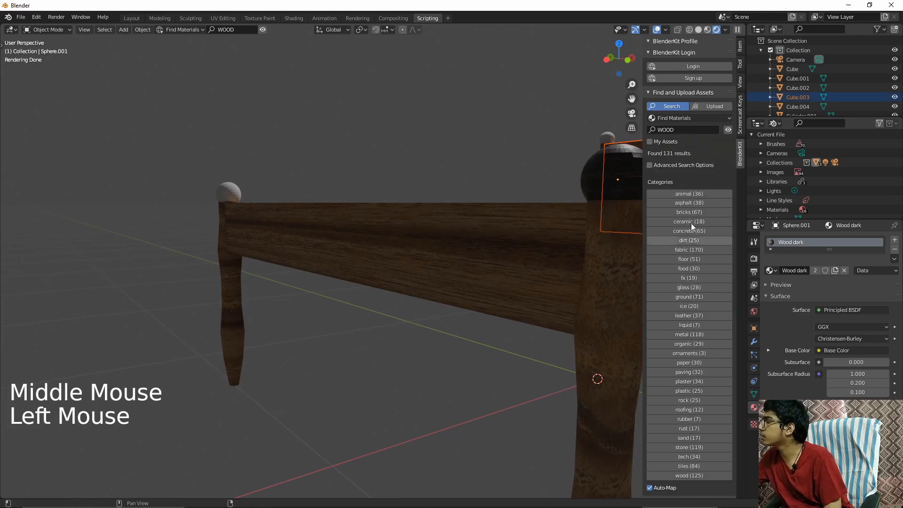
pyautogui.scroll(-1, 691, 212)
pyautogui.click(692, 107)
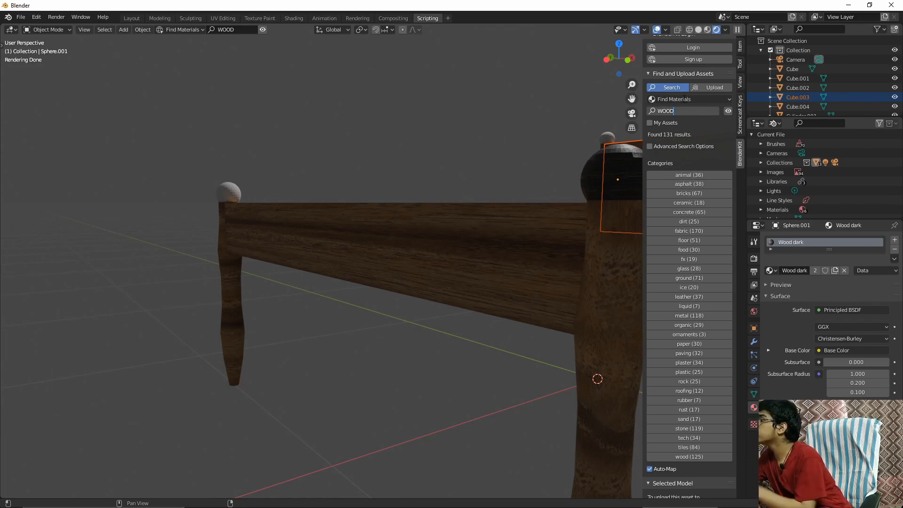
pyautogui.click(670, 89)
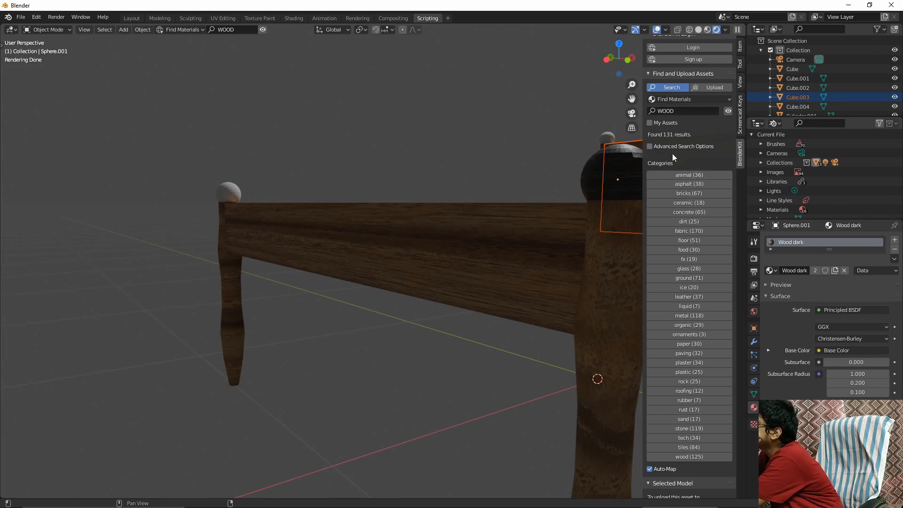
pyautogui.scroll(-3, 696, 197)
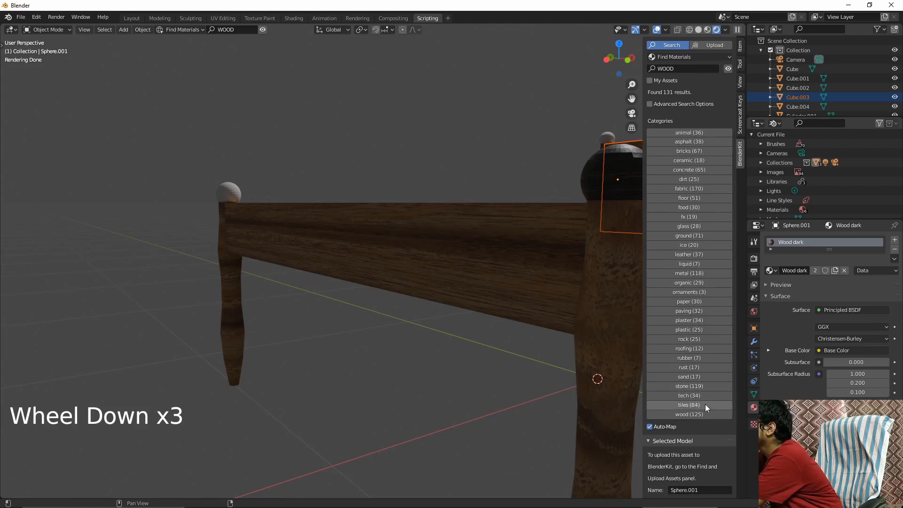
pyautogui.click(711, 414)
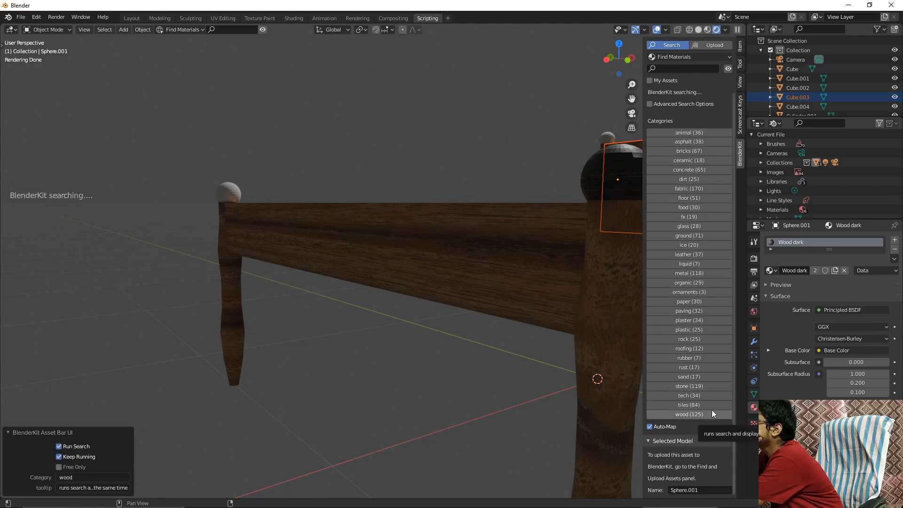
pyautogui.scroll(-10, 713, 381)
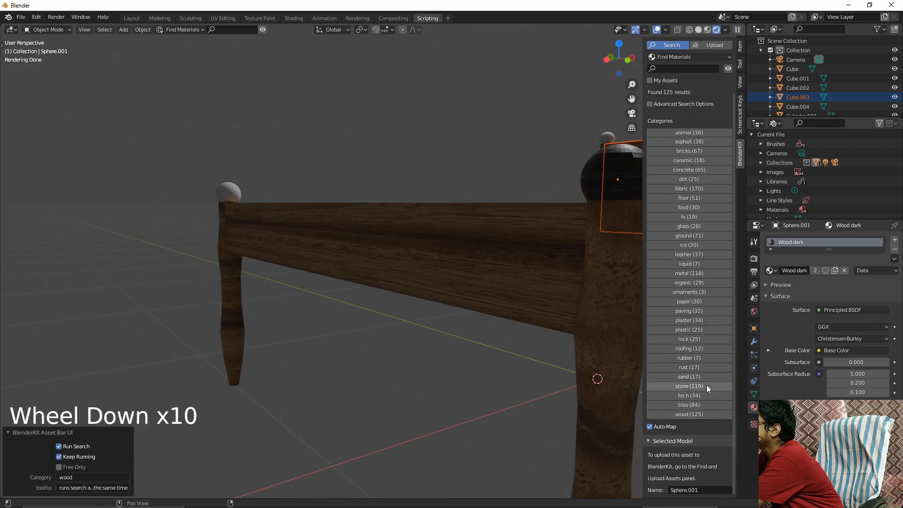
pyautogui.doubleClick(707, 411)
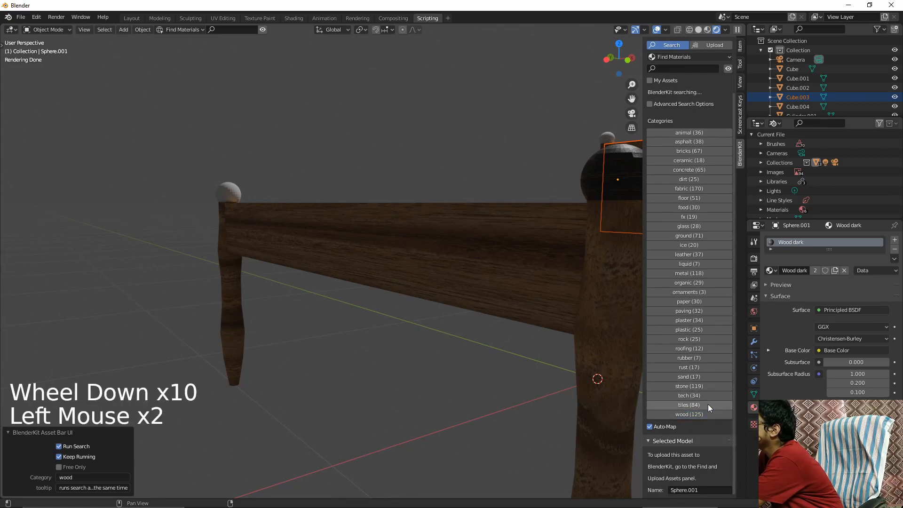
pyautogui.click(649, 104)
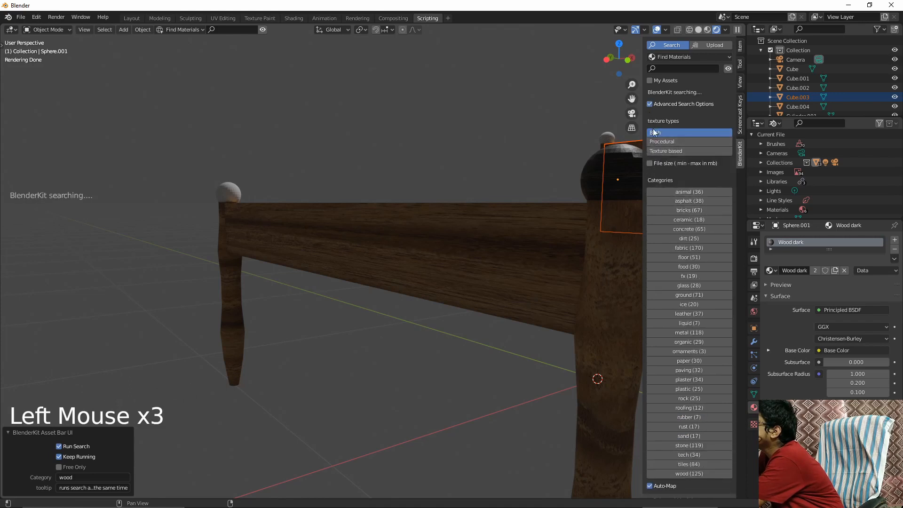
pyautogui.click(650, 104)
pyautogui.scroll(-5, 689, 366)
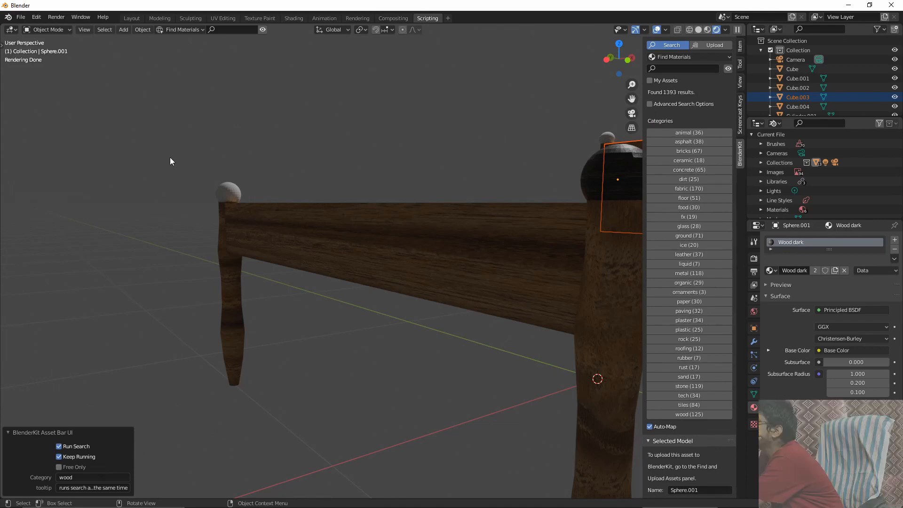
# Disable and re-enable the BlenderKit Online Asset Library add-on in the preferences.
pyautogui.click(21, 17)
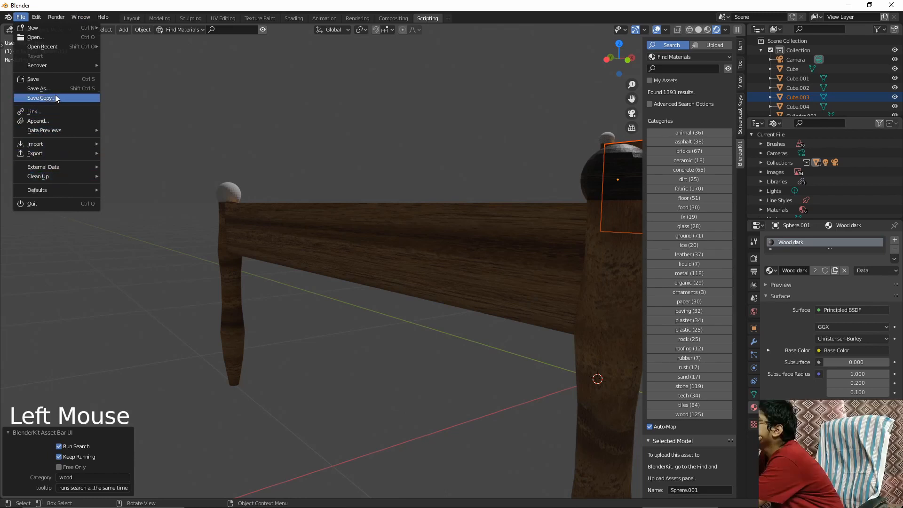
pyautogui.moveTo(35, 18)
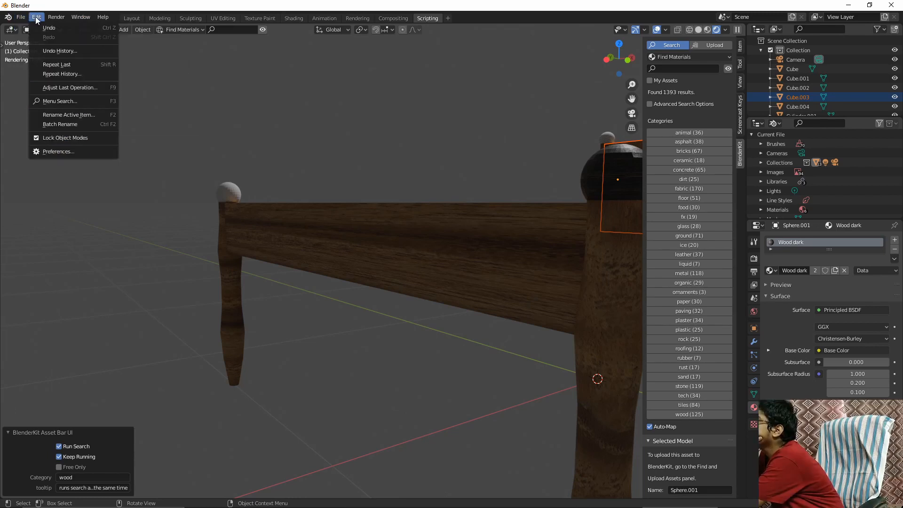
pyautogui.click(73, 152)
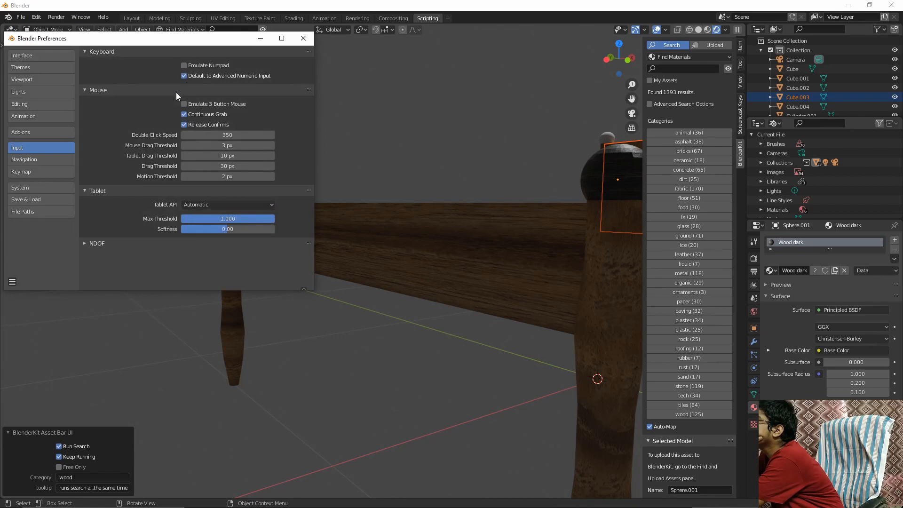
pyautogui.click(33, 132)
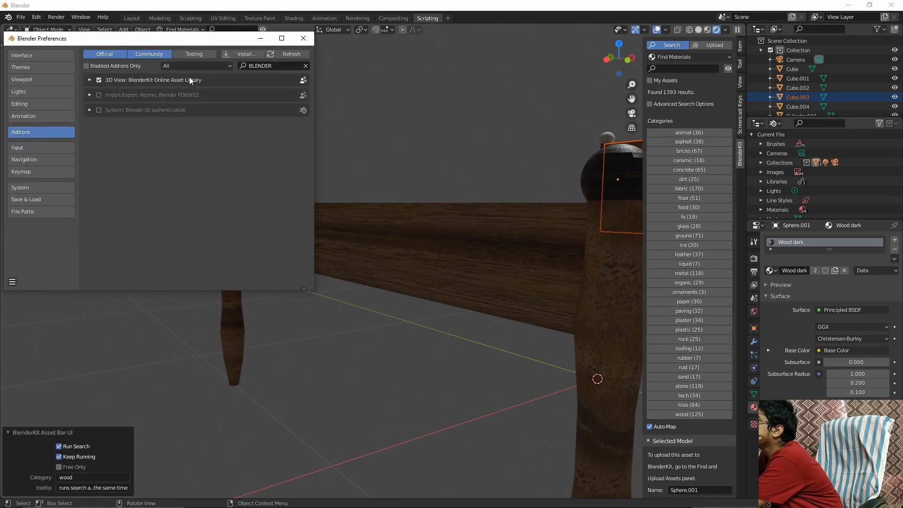
pyautogui.click(100, 80)
pyautogui.click(99, 80)
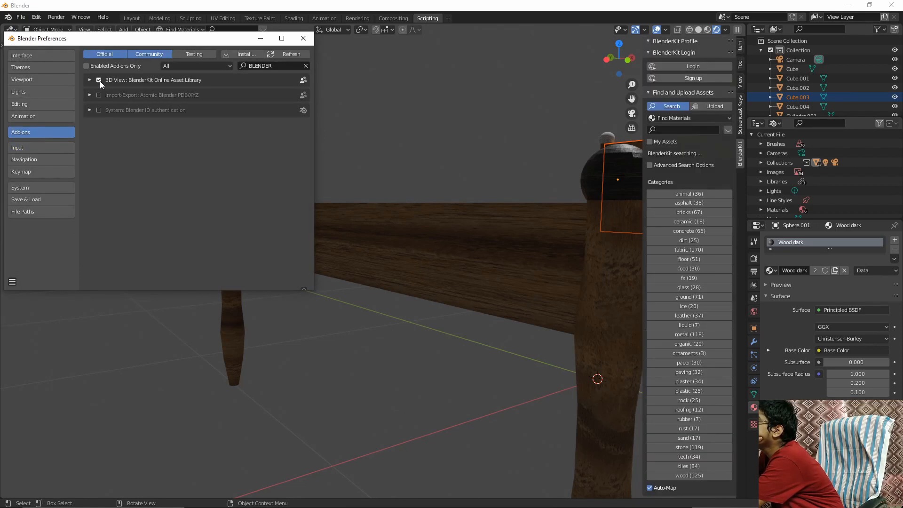
pyautogui.click(304, 38)
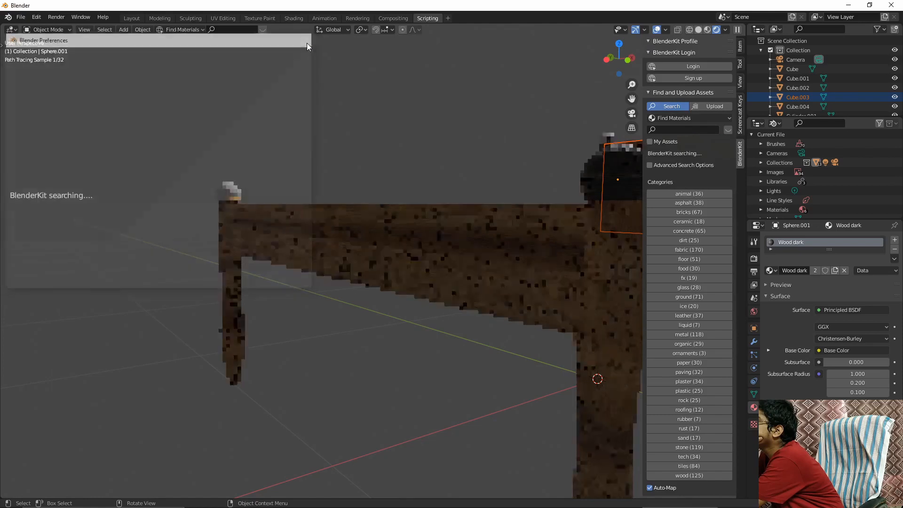
# Search BlenderKit's wood category of materials and limit the search to free assets only.
pyautogui.click(184, 30)
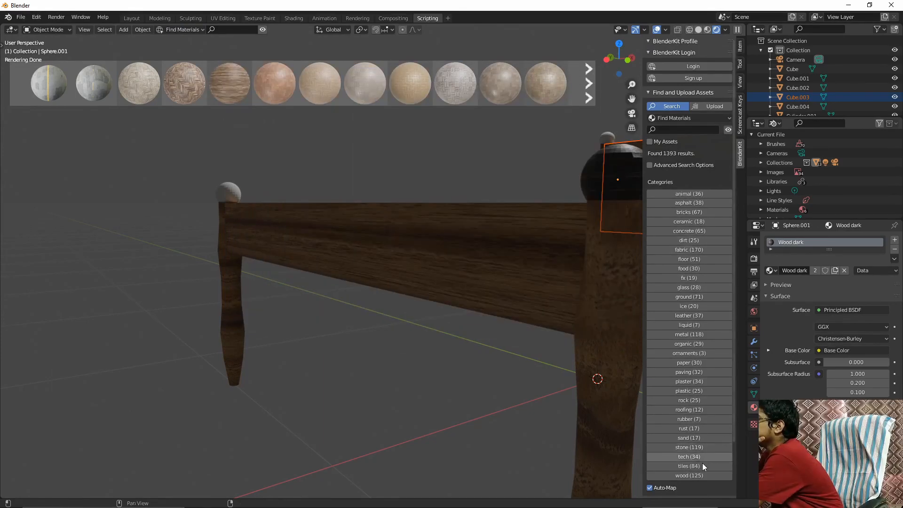
pyautogui.click(701, 474)
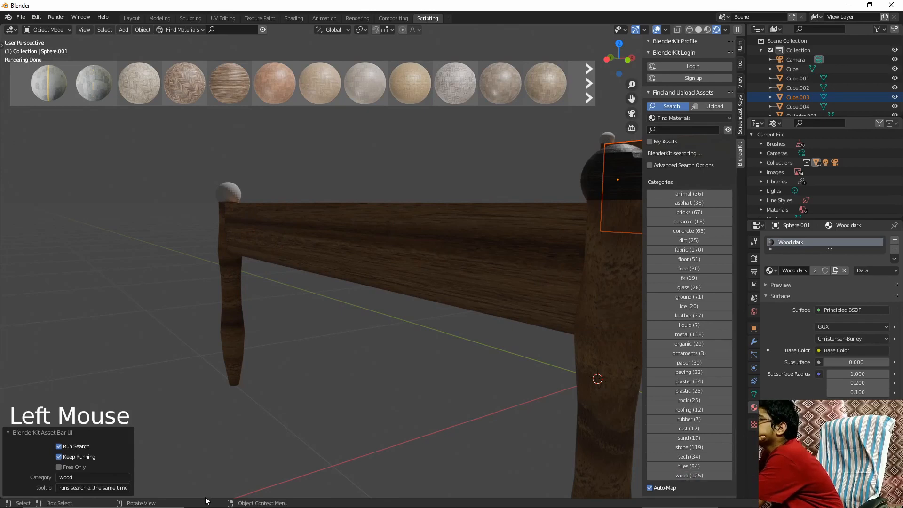
pyautogui.click(58, 466)
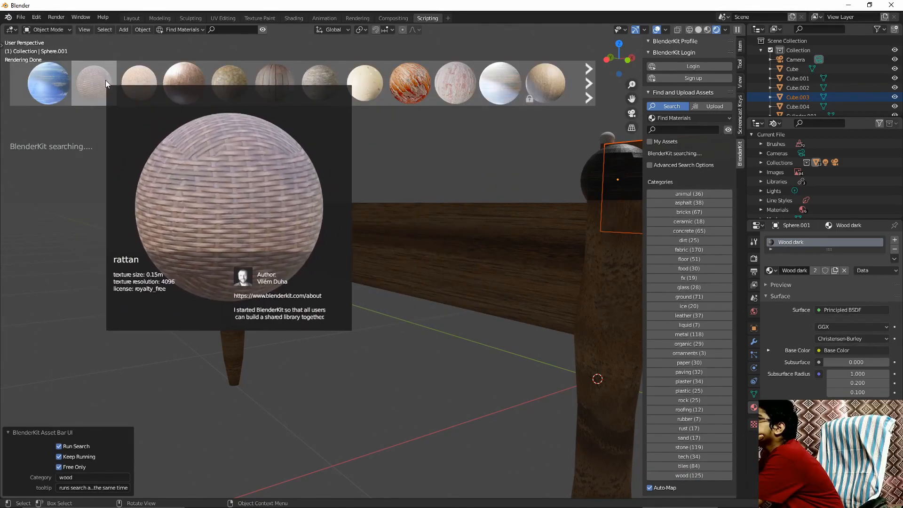
# Browse the free wood materials in the BlenderKit results for a finish that suits the bed knobs.
pyautogui.moveTo(170, 74)
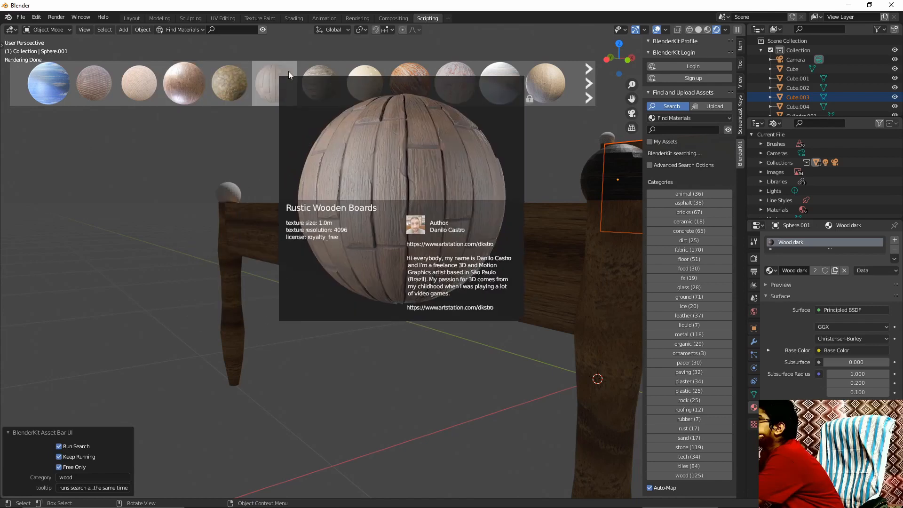
pyautogui.click(536, 72)
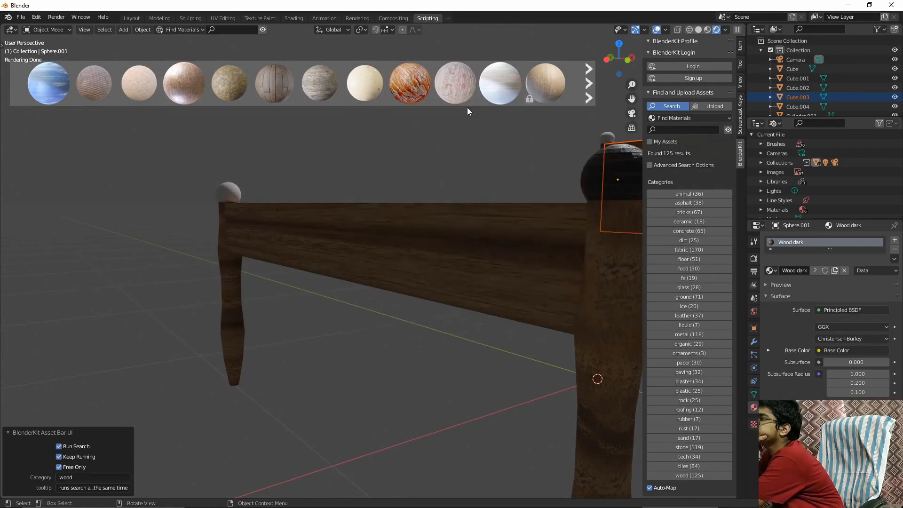
pyautogui.moveTo(535, 92)
pyautogui.click(586, 89)
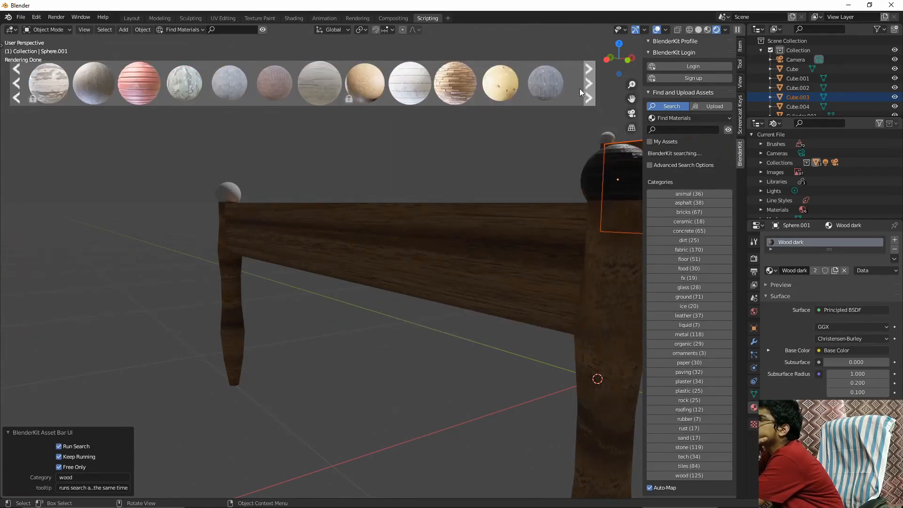
pyautogui.moveTo(373, 100)
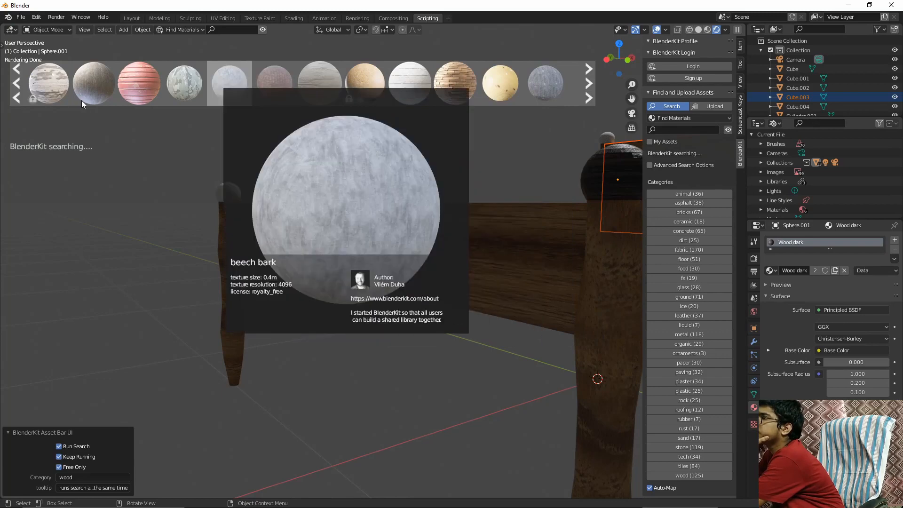
pyautogui.moveTo(101, 96)
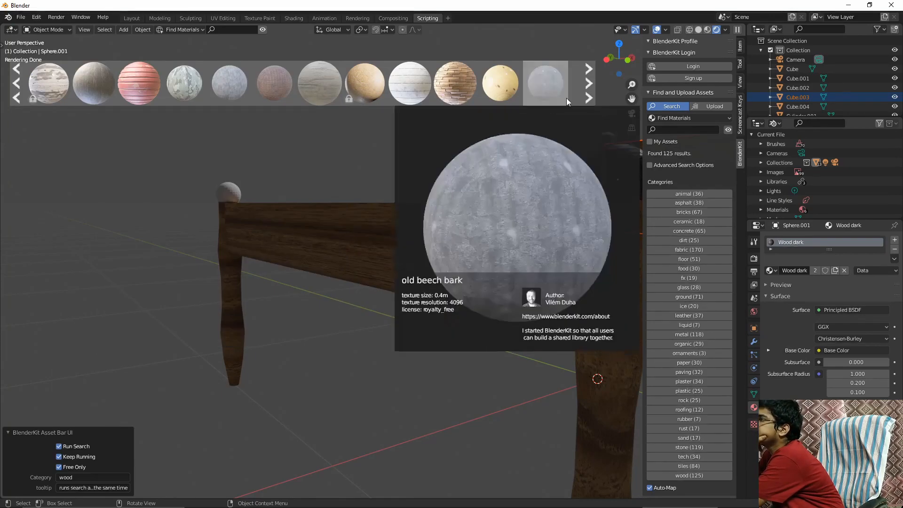
pyautogui.click(581, 84)
pyautogui.moveTo(531, 84)
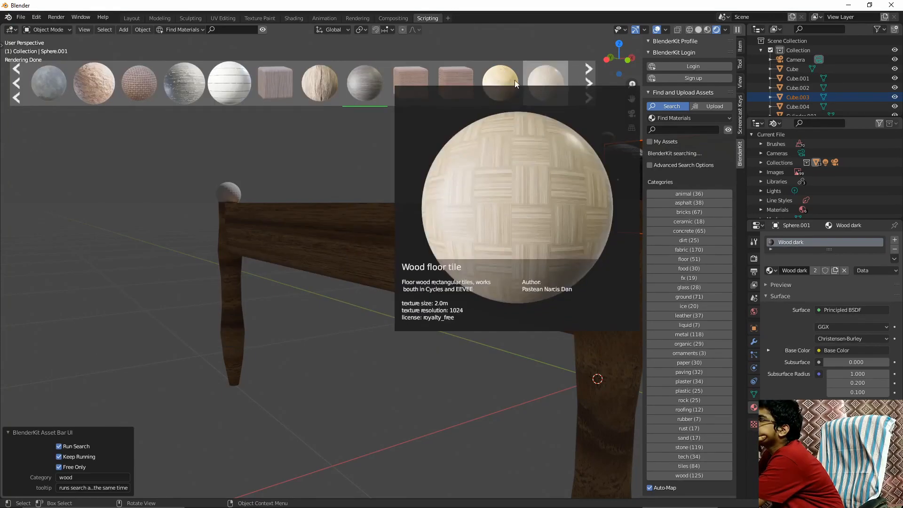
pyautogui.moveTo(441, 92)
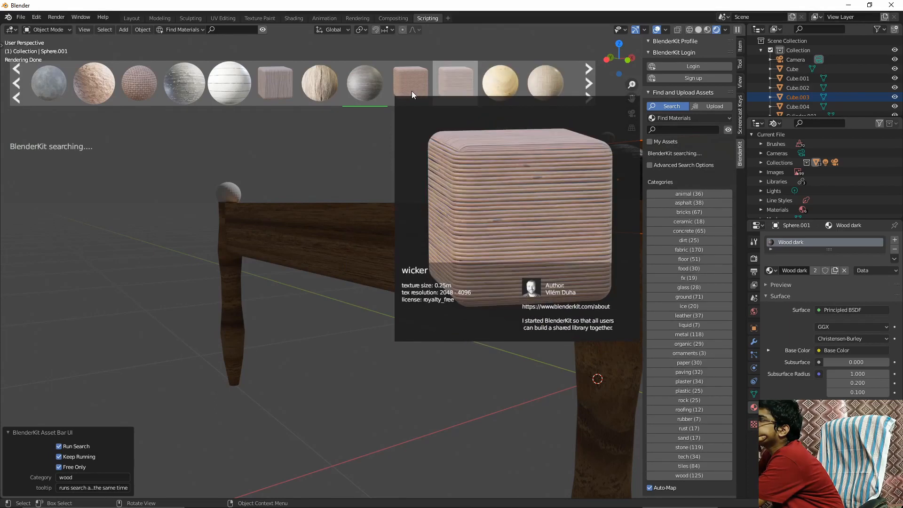
pyautogui.moveTo(316, 84)
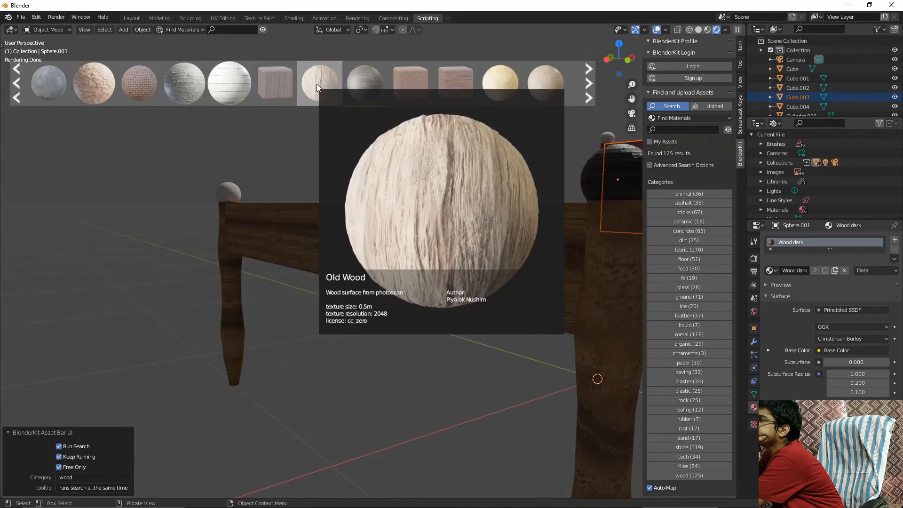
pyautogui.moveTo(101, 100)
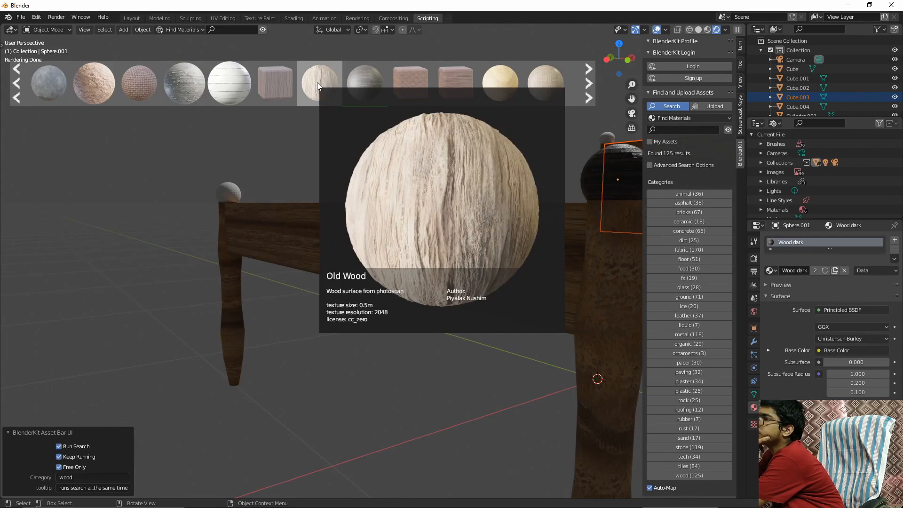
# Try to apply the Old Wood material from the BlenderKit results to the near foot-end knob.
pyautogui.moveTo(317, 83); pyautogui.dragTo(643, 216)
pyautogui.moveTo(608, 179); pyautogui.dragTo(576, 235)
pyautogui.moveTo(577, 235)
pyautogui.mouseDown(button='middle')
pyautogui.moveTo(538, 247)
pyautogui.moveTo(561, 244)
pyautogui.mouseUp(button='middle')
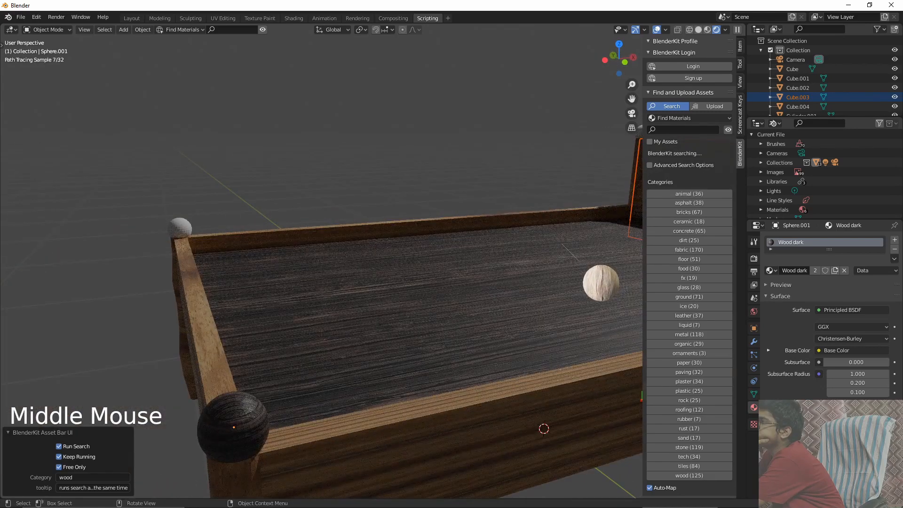
pyautogui.moveTo(562, 244); pyautogui.dragTo(548, 178)
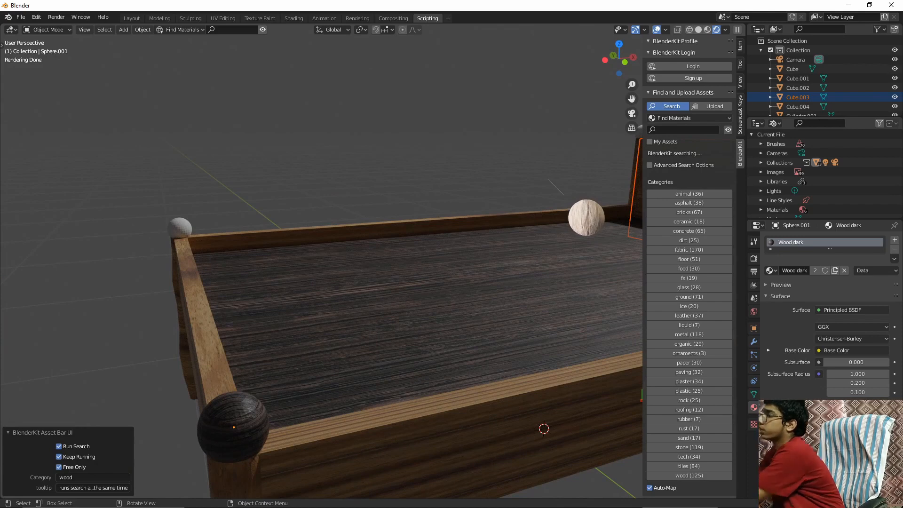
pyautogui.moveTo(547, 178); pyautogui.dragTo(560, 120)
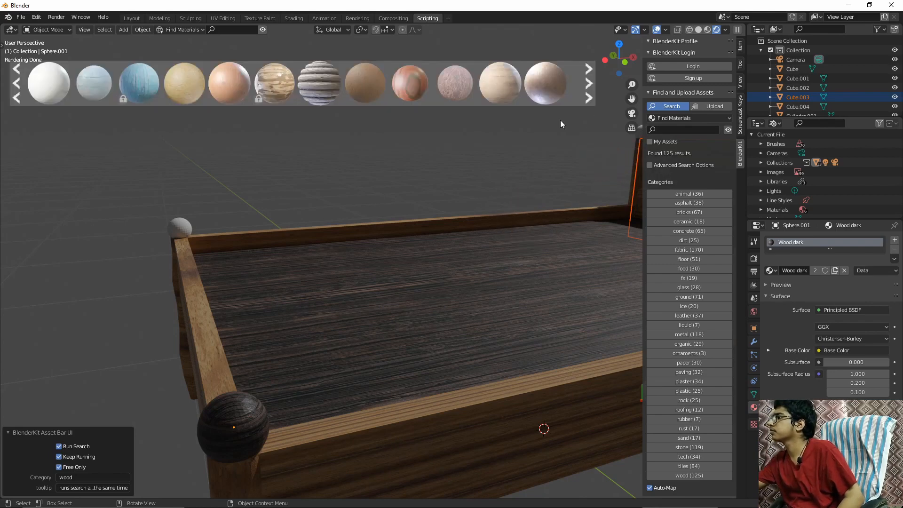
# Collapse the BlenderKit sidebar and assign the existing Wood Wall Slits Variation 2 material to the far foot-end knob.
pyautogui.moveTo(642, 201); pyautogui.dragTo(701, 202)
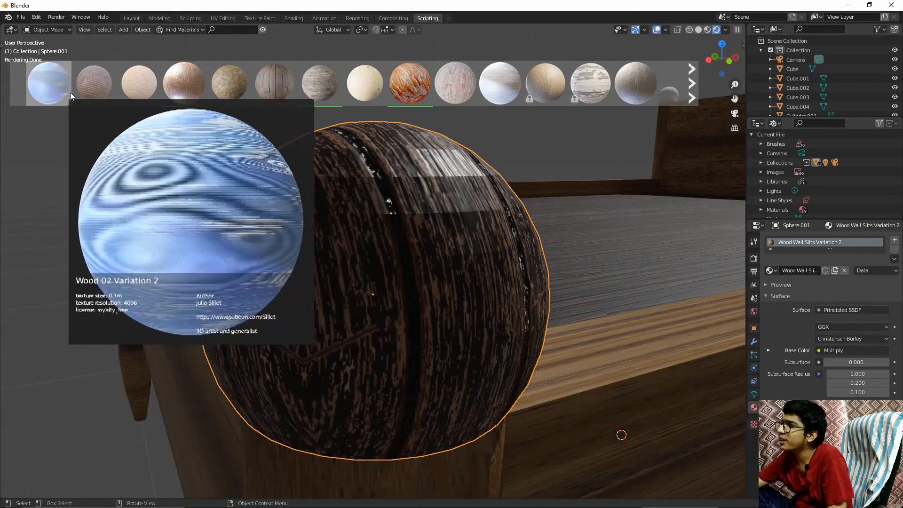
pyautogui.scroll(-4, 300, 267)
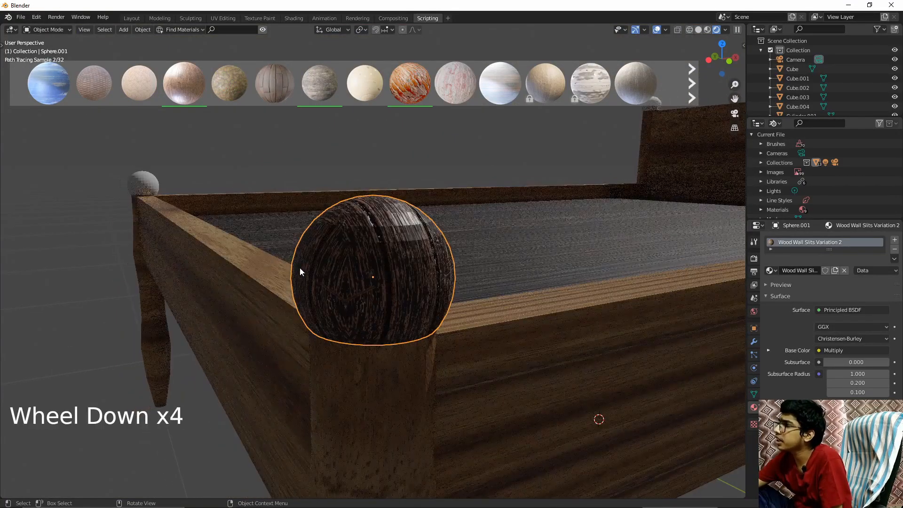
pyautogui.click(137, 189)
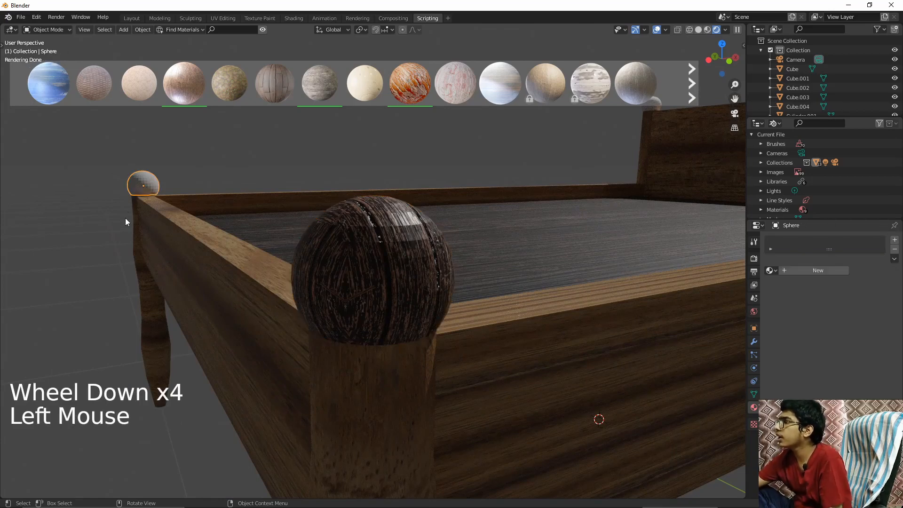
pyautogui.click(770, 270)
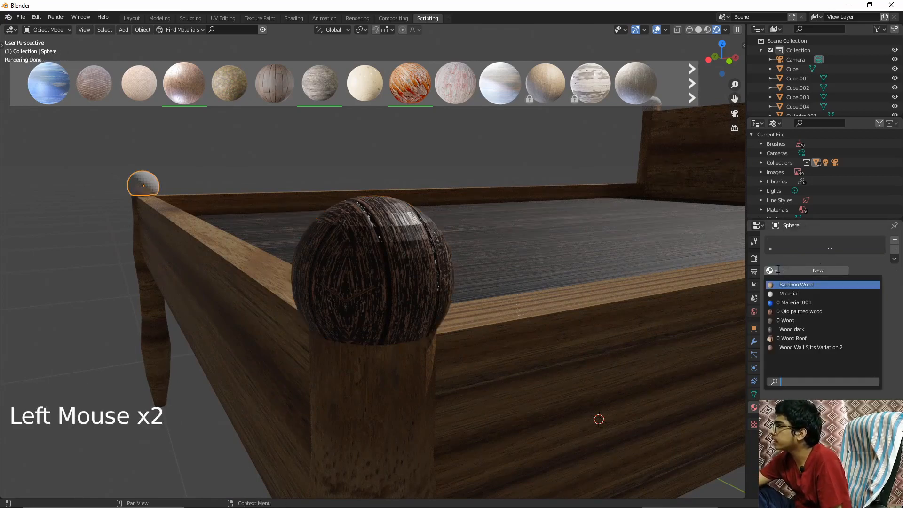
pyautogui.click(809, 347)
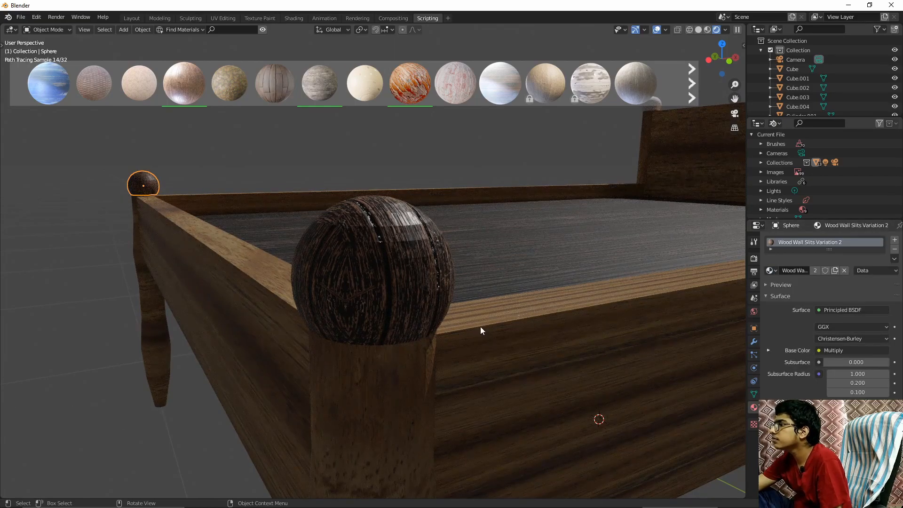
# Assign the existing Wood Wall Slits Variation 2 material to the headboard knob on the same side as the near foot-end knob.
pyautogui.scroll(-6, 481, 326)
pyautogui.moveTo(481, 326); pyautogui.dragTo(584, 315, button='middle')
pyautogui.scroll(-10, 580, 329)
pyautogui.scroll(1, 580, 329)
pyautogui.scroll(-1, 593, 326)
pyautogui.scroll(1, 618, 323)
pyautogui.scroll(1, 618, 323)
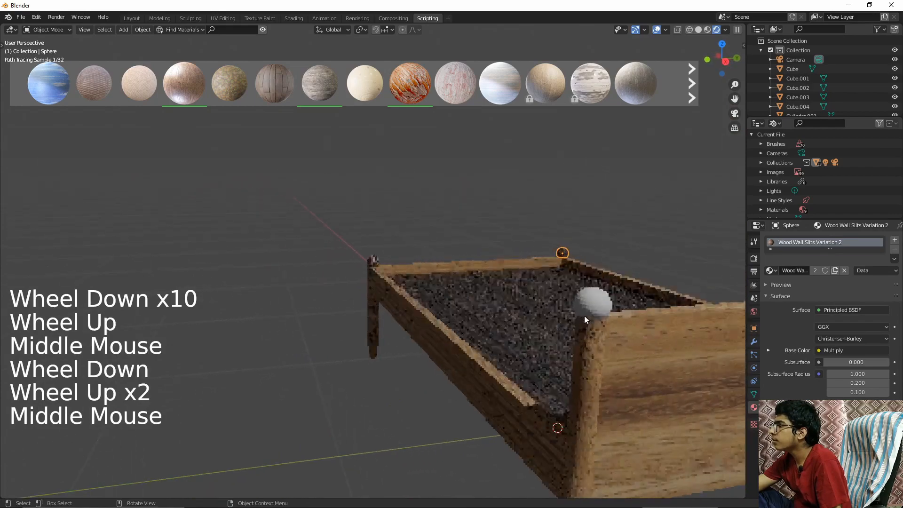
pyautogui.scroll(1, 599, 329)
pyautogui.scroll(1, 598, 329)
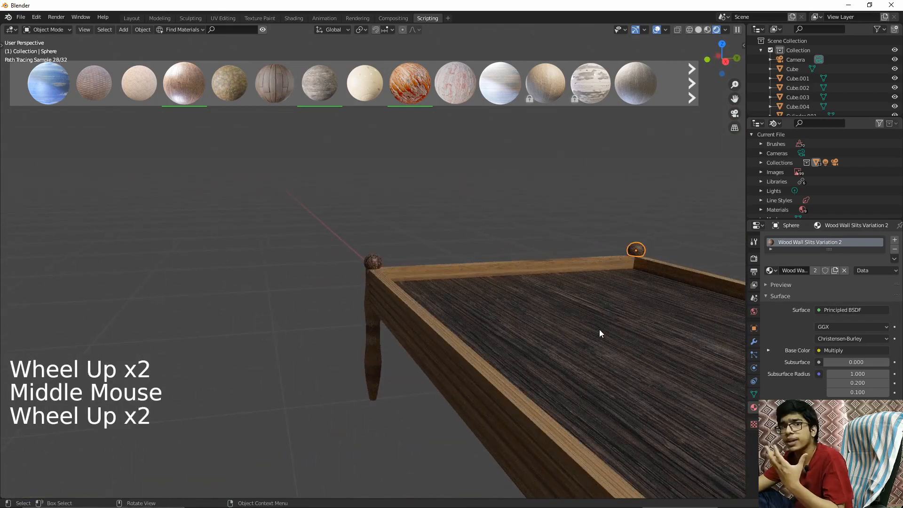
pyautogui.scroll(-1, 632, 310)
pyautogui.scroll(-2, 632, 309)
pyautogui.moveTo(633, 309); pyautogui.dragTo(626, 308, button='middle')
pyautogui.scroll(1, 626, 309)
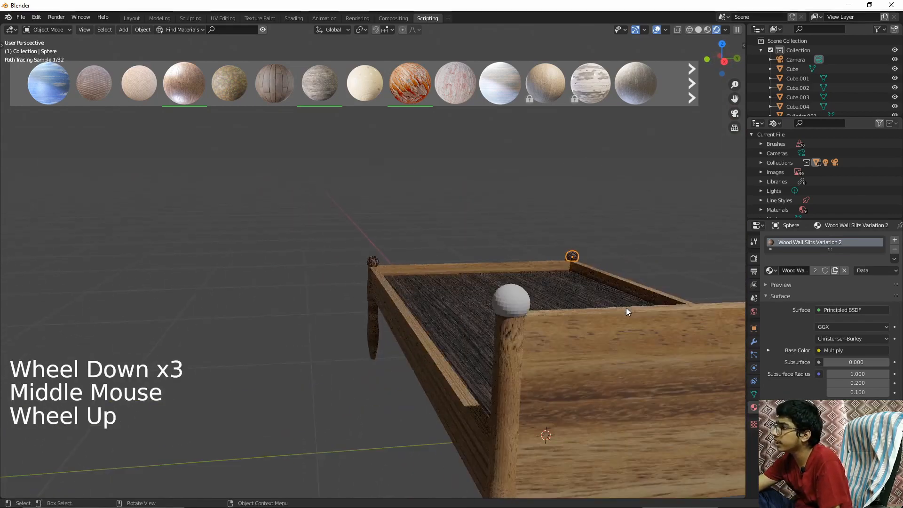
pyautogui.click(514, 299)
pyautogui.moveTo(515, 299); pyautogui.dragTo(597, 354, button='middle')
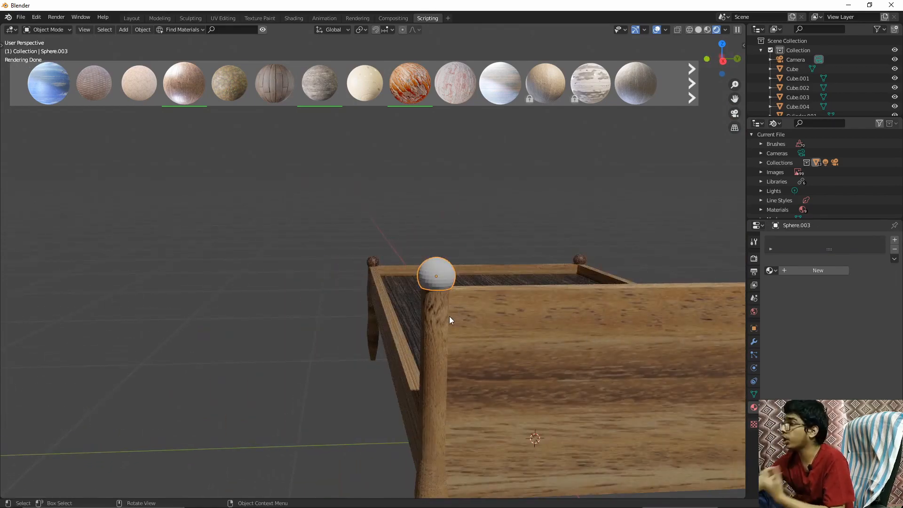
pyautogui.click(771, 271)
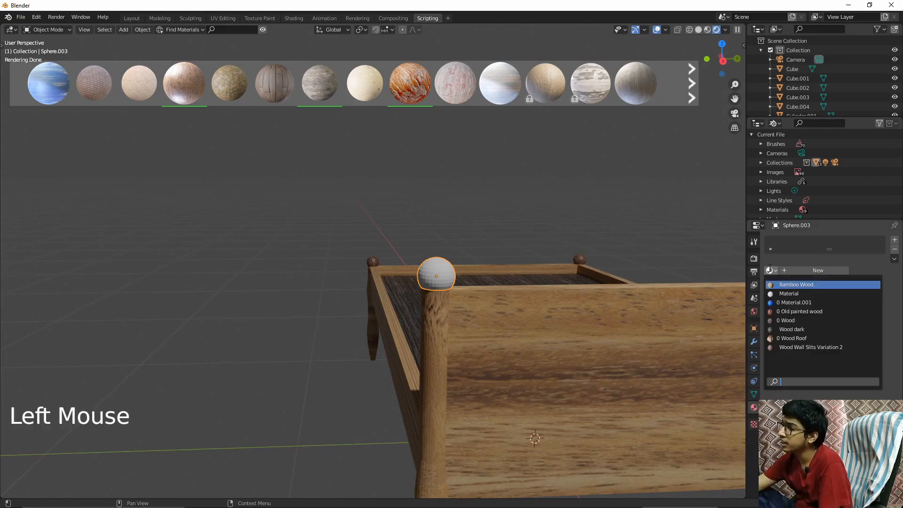
pyautogui.click(794, 347)
# Assign the existing Wood Wall Slits Variation 2 material to the remaining headboard knob.
pyautogui.moveTo(682, 339); pyautogui.dragTo(603, 329, button='middle')
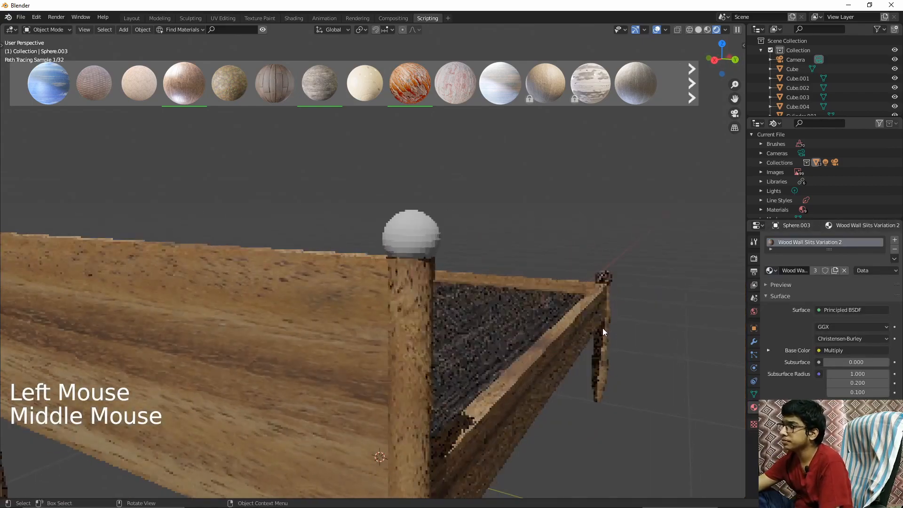
pyautogui.click(407, 243)
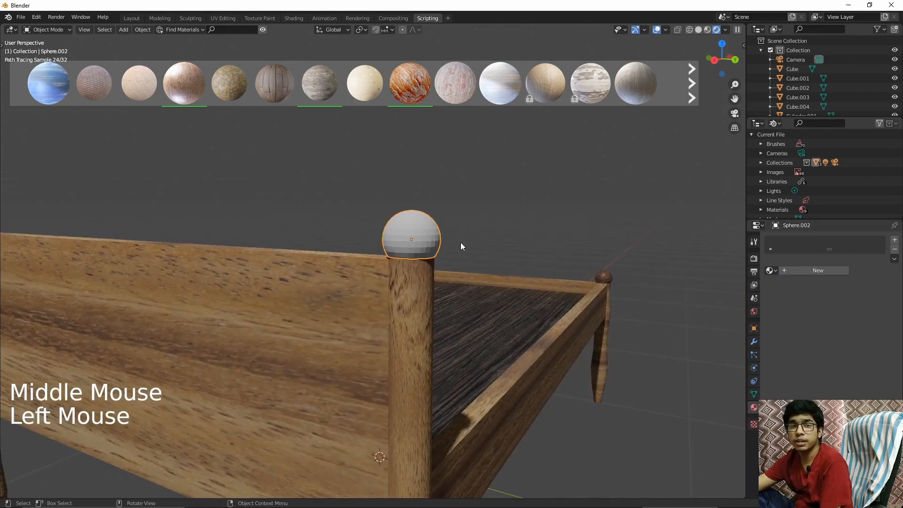
pyautogui.click(770, 270)
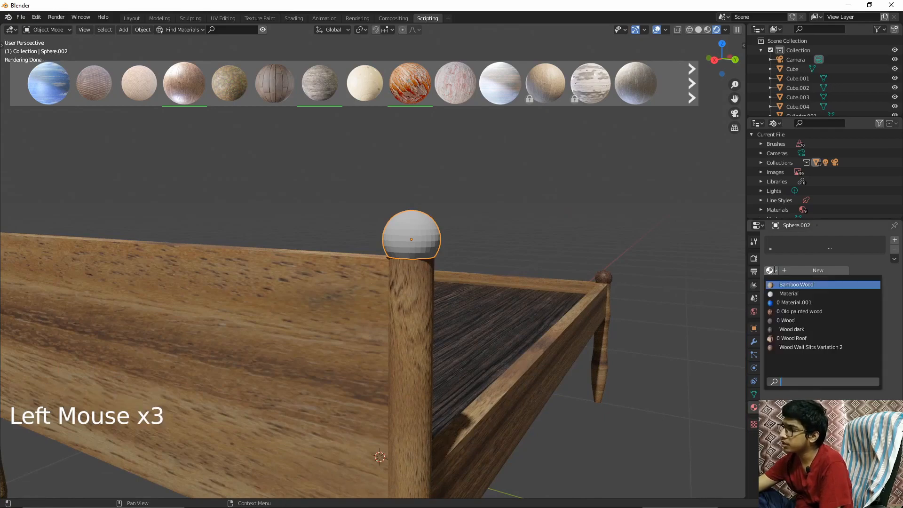
pyautogui.click(803, 347)
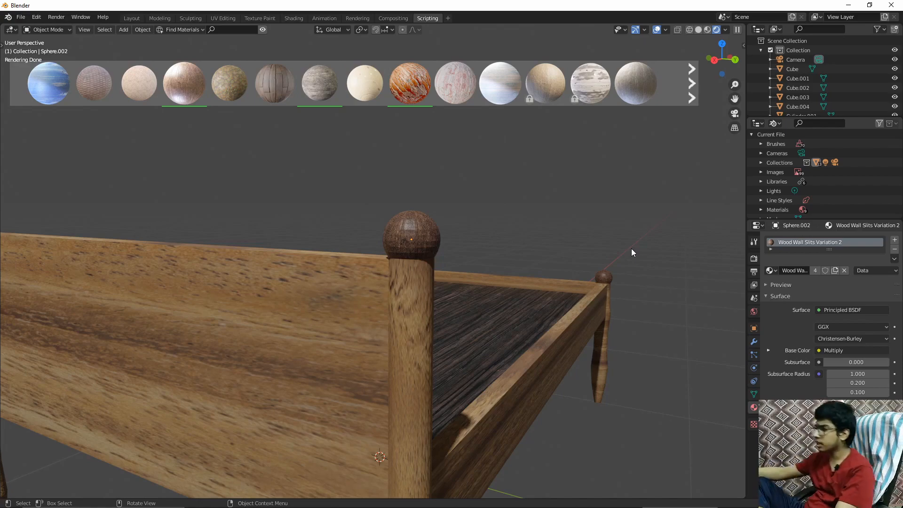
# Add a plane under the bed and scale it about 7.37 times in X and Y to make a floor.
pyautogui.moveTo(630, 249)
pyautogui.mouseDown(button='middle')
pyautogui.moveTo(507, 311)
pyautogui.moveTo(571, 312)
pyautogui.moveTo(475, 316)
pyautogui.mouseUp(button='middle')
pyautogui.scroll(-6, 571, 311)
pyautogui.scroll(4, 529, 345)
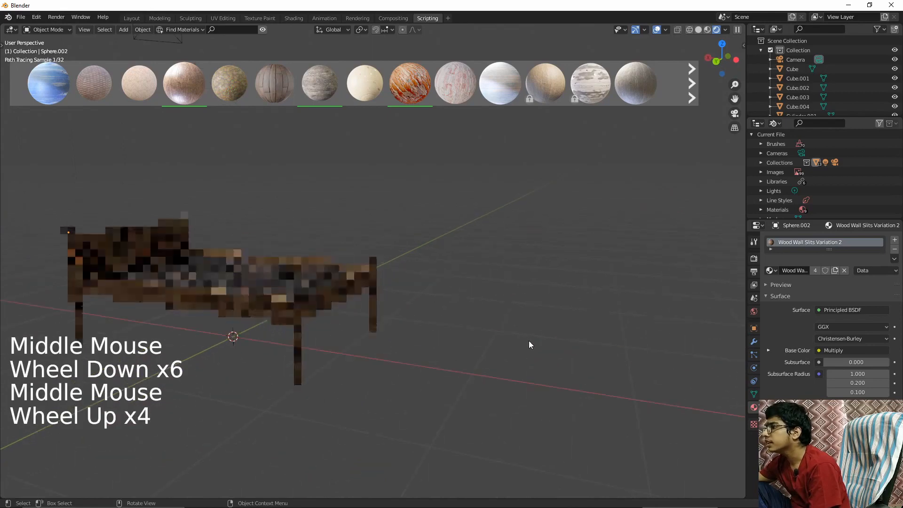
pyautogui.scroll(-2, 530, 345)
pyautogui.moveTo(529, 345); pyautogui.dragTo(538, 344, button='middle')
pyautogui.moveTo(401, 213); pyautogui.dragTo(457, 252, button='middle')
pyautogui.scroll(3, 455, 251)
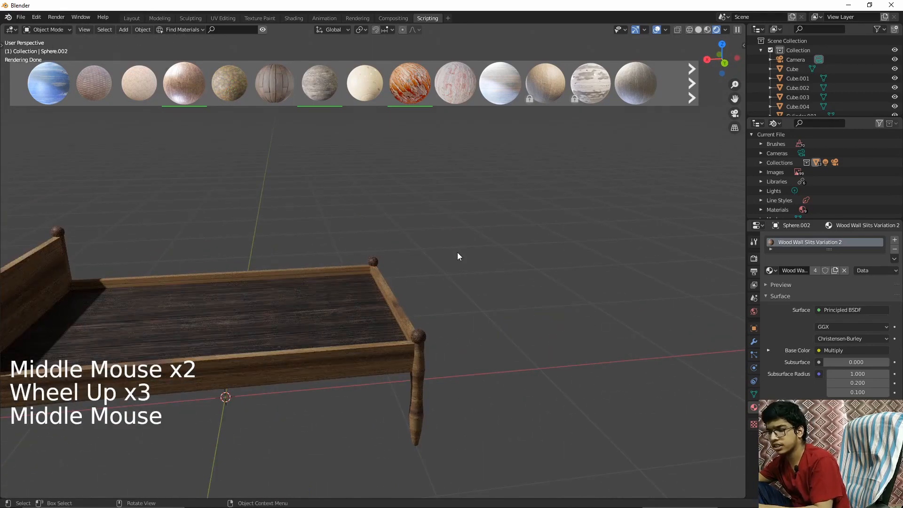
pyautogui.hotkey('shift', 'a')
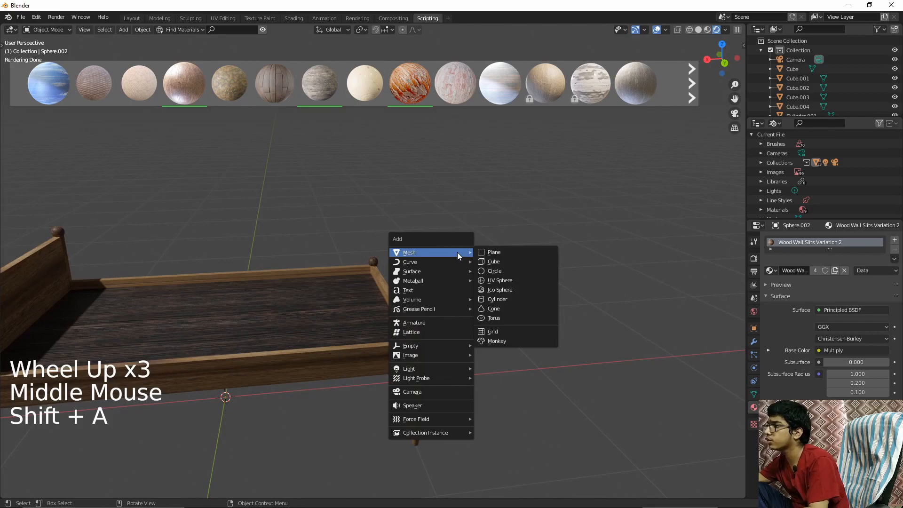
pyautogui.click(489, 252)
pyautogui.scroll(-5, 472, 312)
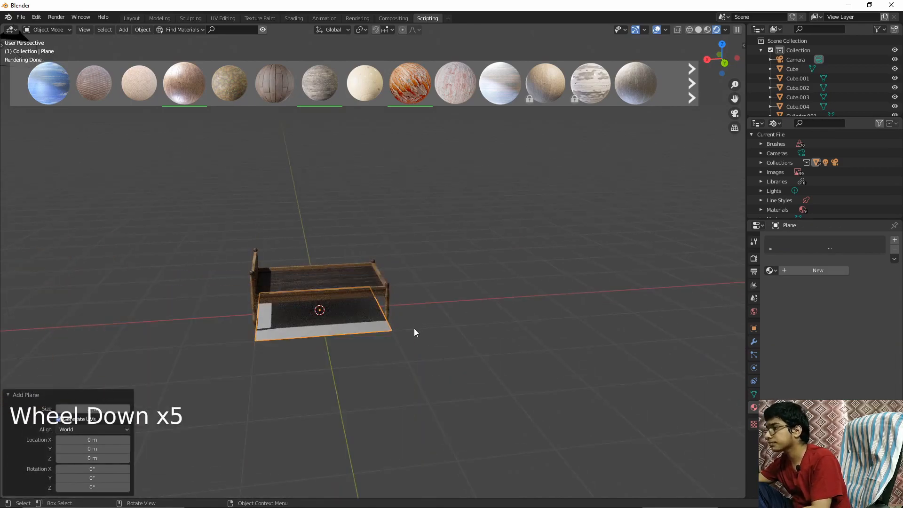
pyautogui.press('s')
pyautogui.hotkey('shift', 'z')
# Turn on snapping and set Edge Center as the snap target.
pyautogui.moveTo(346, 235); pyautogui.dragTo(314, 237, button='middle')
pyautogui.click(375, 29)
pyautogui.click(388, 30)
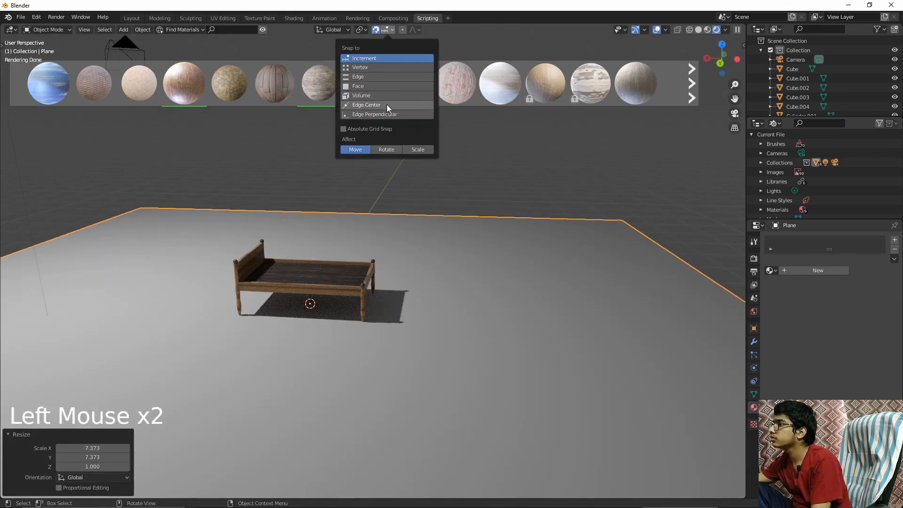
pyautogui.click(386, 106)
# Duplicate the floor plane in place and rotate the copy 90° about the X axis to form a wall.
pyautogui.hotkey('shift', 'd')
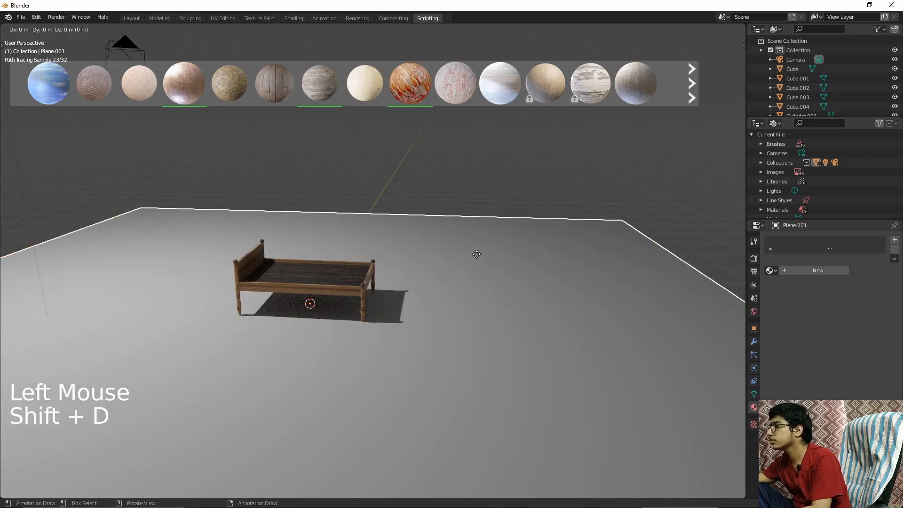
pyautogui.press('r')
pyautogui.press('x')
pyautogui.press('9')
pyautogui.press('0')
pyautogui.press('Return')
# Move the wall plane -7.3735 m along Y to the floor's edge and raise it along Z until its base meets the floor.
pyautogui.moveTo(475, 254); pyautogui.dragTo(421, 253, button='middle')
pyautogui.press('g')
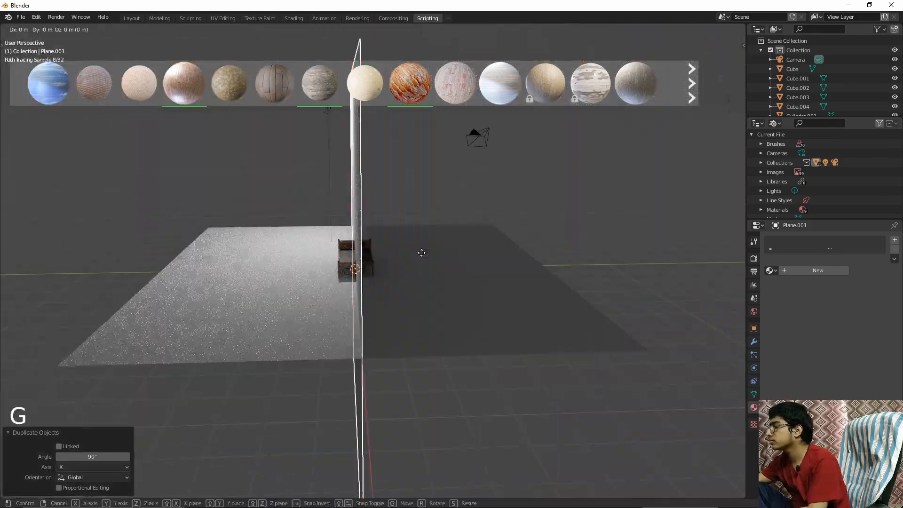
pyautogui.press('y')
pyautogui.click(543, 264)
pyautogui.press('g')
pyautogui.press('z')
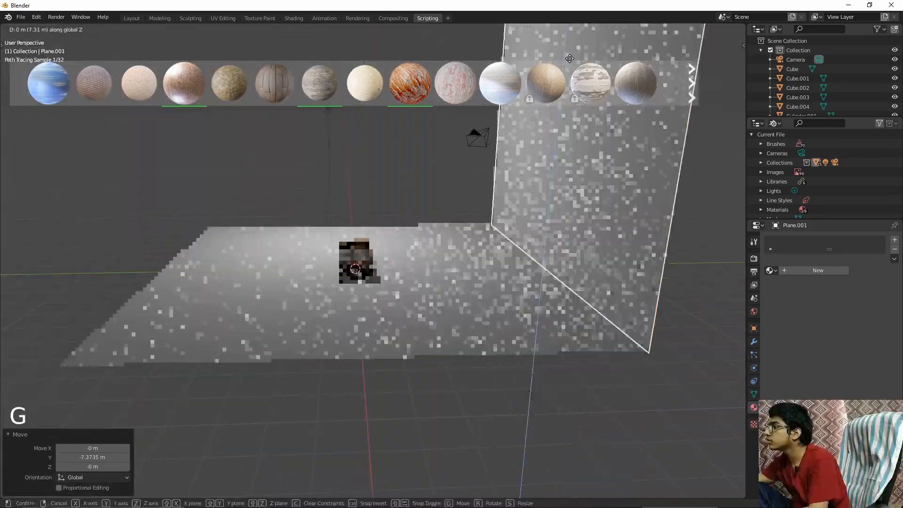
pyautogui.click(533, 264)
pyautogui.press('g')
pyautogui.press('z')
pyautogui.click(532, 264)
# Frame the bed from the side against the wall and align the camera to this view.
pyautogui.moveTo(533, 264); pyautogui.dragTo(439, 252, button='middle')
pyautogui.scroll(2, 439, 252)
pyautogui.press('ctrl+alt+KP_0')
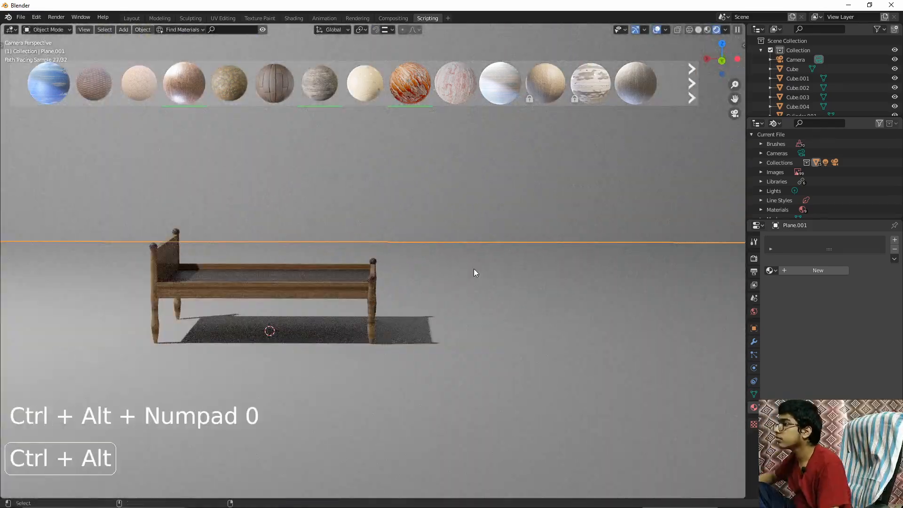
# Switch to the straight-on back view of the bed and align the camera to it.
pyautogui.scroll(-4, 473, 269)
pyautogui.scroll(4, 473, 269)
pyautogui.keyDown('shift'); pyautogui.moveTo(473, 269); pyautogui.dragTo(601, 279, button='middle'); pyautogui.keyUp('shift')
pyautogui.moveTo(600, 280); pyautogui.dragTo(578, 319, button='middle')
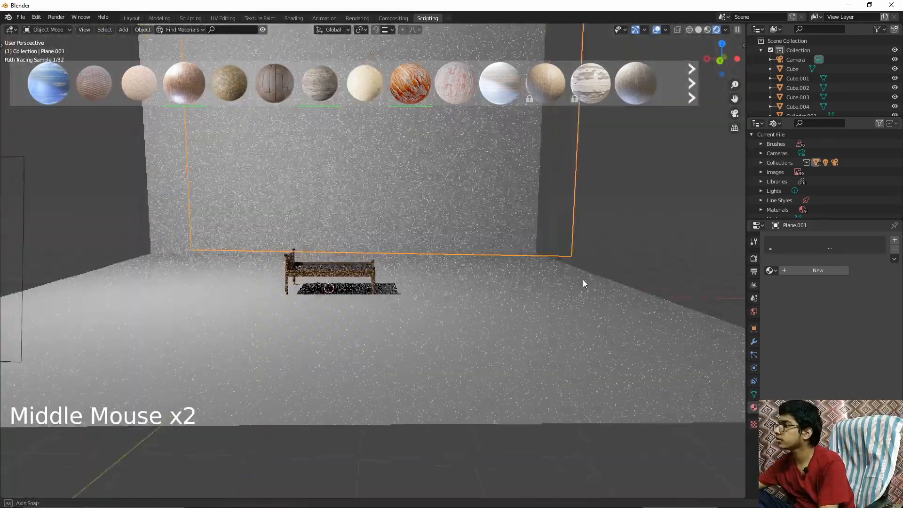
pyautogui.scroll(-3, 583, 280)
pyautogui.keyDown('shift'); pyautogui.moveTo(578, 320); pyautogui.dragTo(577, 353, button='middle'); pyautogui.keyUp('shift')
pyautogui.press('KP_1')
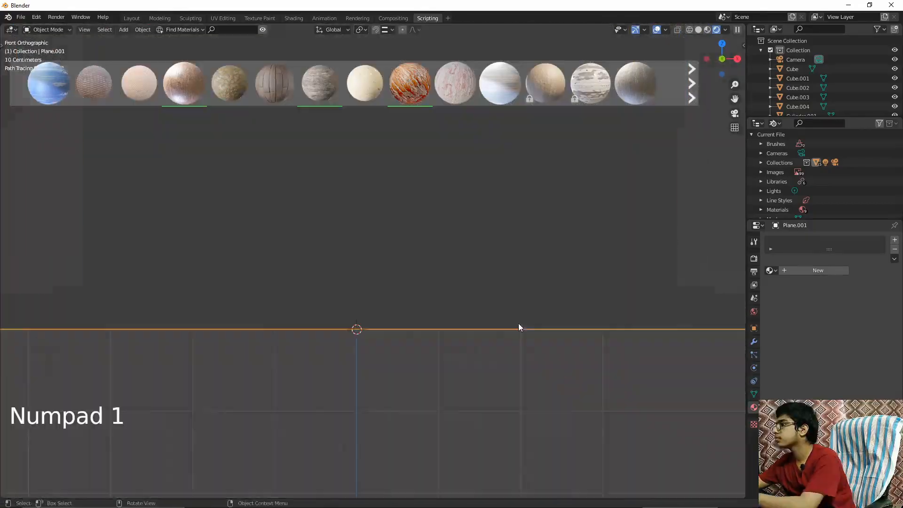
pyautogui.press('KP_3')
pyautogui.press('KP_1')
pyautogui.press('KP_9')
pyautogui.scroll(-2, 502, 302)
pyautogui.moveTo(502, 302); pyautogui.dragTo(514, 266, button='middle')
pyautogui.press('ctrl+alt+KP_0')
# Widen the framing of the bed and the wall and realign the camera to that view.
pyautogui.keyDown('alt'); pyautogui.scroll(-3, 505, 308); pyautogui.keyUp('alt')
pyautogui.keyDown('alt'); pyautogui.scroll(-2, 505, 308); pyautogui.keyUp('alt')
pyautogui.keyDown('alt'); pyautogui.scroll(-6, 514, 267); pyautogui.keyUp('alt')
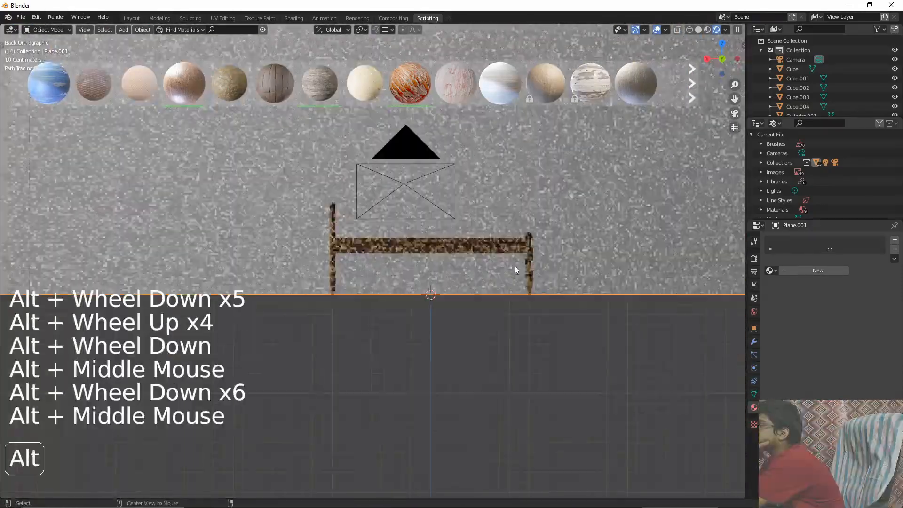
pyautogui.keyDown('alt'); pyautogui.click(506, 250); pyautogui.keyUp('alt')
pyautogui.rightClick(535, 254)
pyautogui.click(567, 215)
pyautogui.press('KP_0')
pyautogui.scroll(-8, 371, 295)
pyautogui.press('ctrl+alt+KP_0')
# Search the BlenderKit materials for TILES and apply the glossy black tile material to the floor plane.
pyautogui.moveTo(371, 295); pyautogui.dragTo(394, 328, button='middle')
pyautogui.scroll(-4, 406, 348)
pyautogui.scroll(3, 406, 349)
pyautogui.click(409, 350)
pyautogui.click(771, 270)
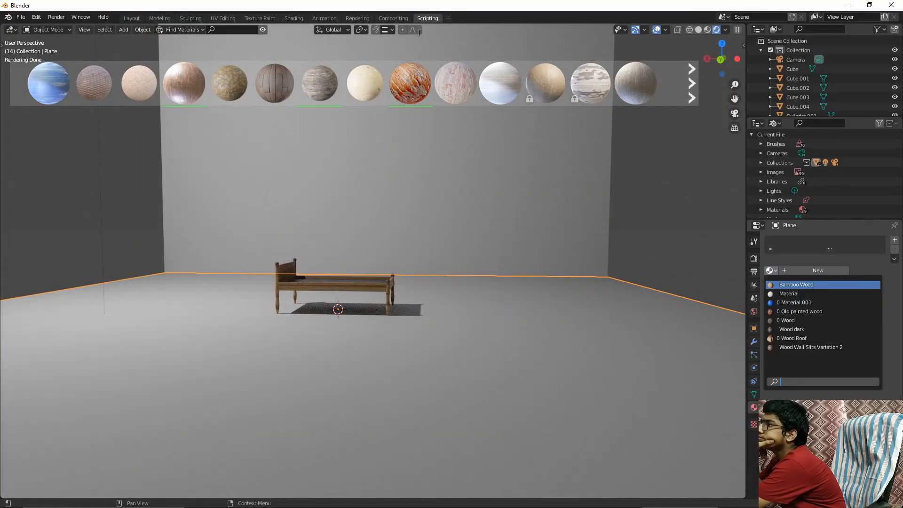
pyautogui.click(237, 30)
pyautogui.write('TILES')
pyautogui.press('Return')
pyautogui.moveTo(319, 83); pyautogui.dragTo(407, 349)
pyautogui.moveTo(369, 310); pyautogui.dragTo(436, 362)
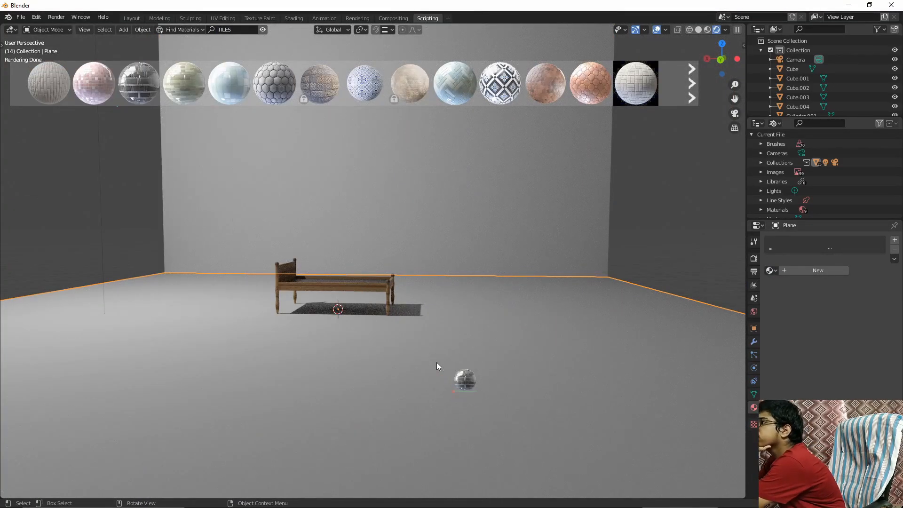
# Search the BlenderKit materials for WALL and apply the yellow Stucco Wall V10 material to the wall plane.
pyautogui.click(329, 188)
pyautogui.click(237, 31)
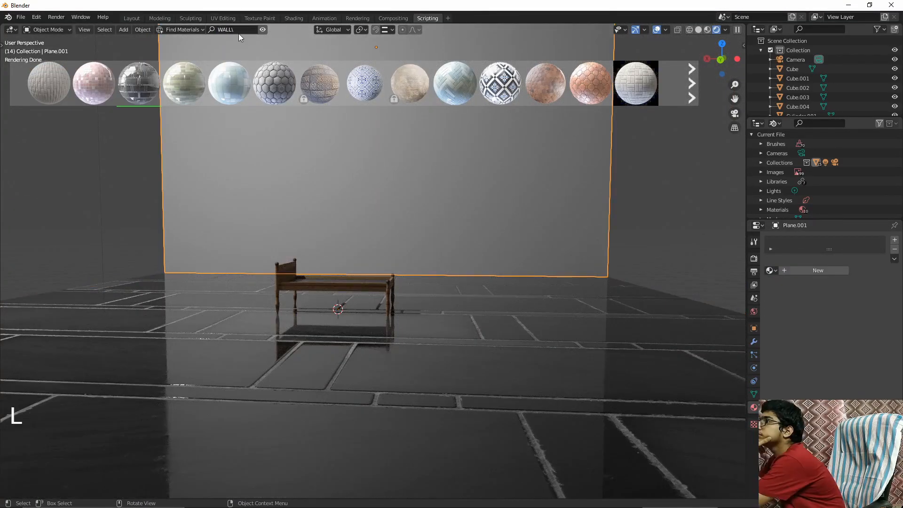
pyautogui.write('WALL')
pyautogui.press('Return')
pyautogui.moveTo(500, 79)
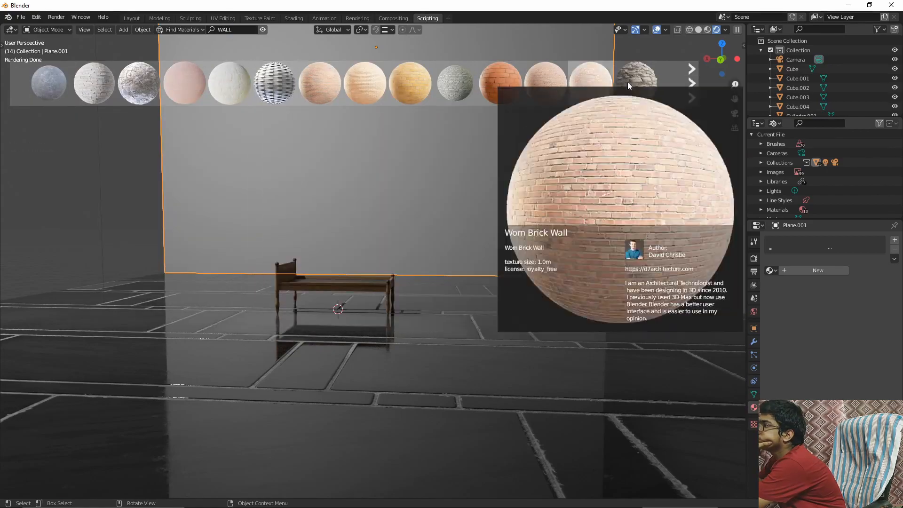
pyautogui.scroll(-5, 477, 89)
pyautogui.moveTo(230, 80)
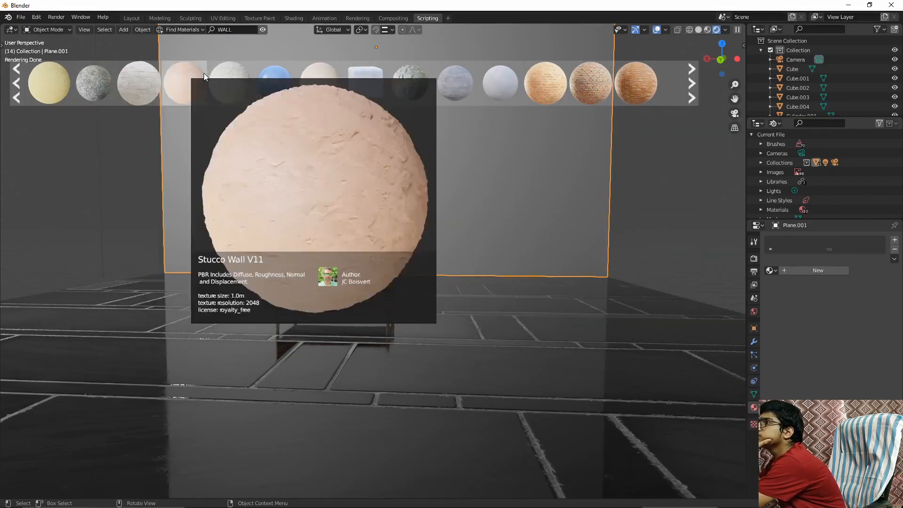
pyautogui.moveTo(38, 81); pyautogui.dragTo(400, 139)
# Render a test image of the scene through the camera.
pyautogui.press('KP_0')
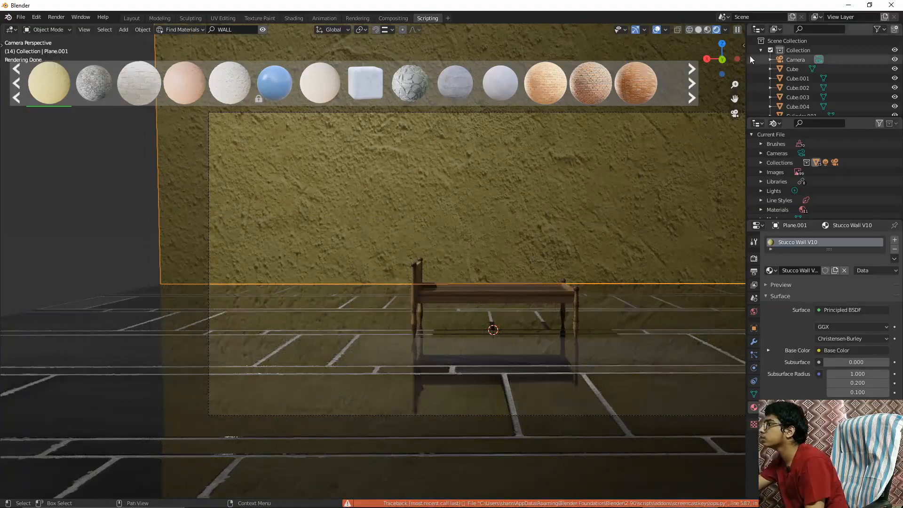
pyautogui.press('F12')
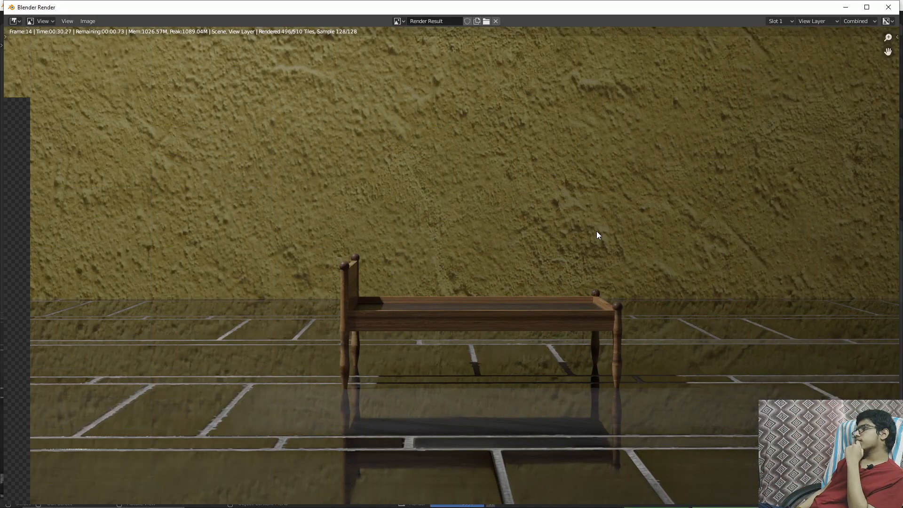
# Frame the bed more closely against the wall, align the camera to this view and render the image again.
pyautogui.scroll(-2, 486, 322)
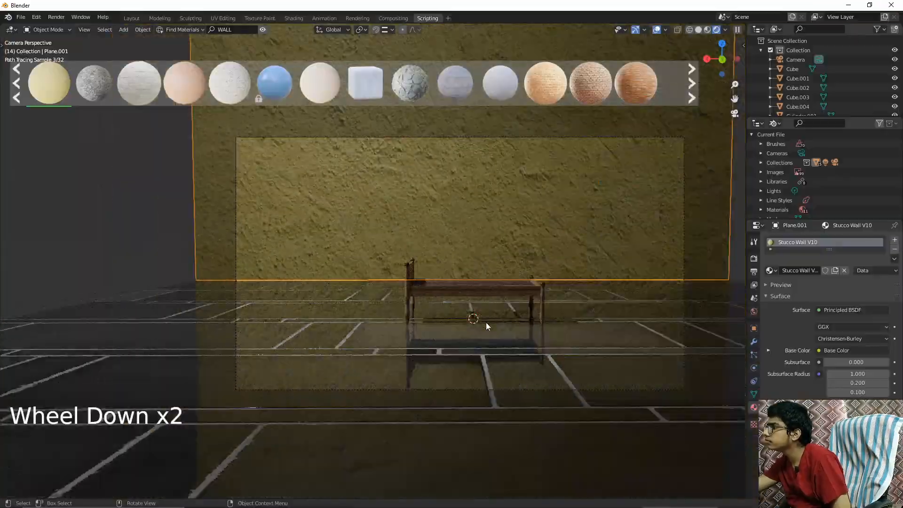
pyautogui.press('ctrl+alt+KP_0')
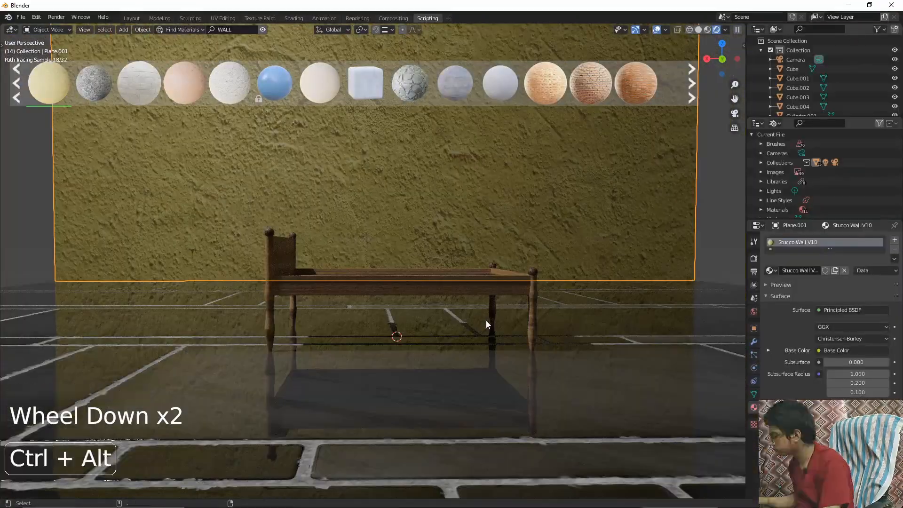
pyautogui.press('F12')
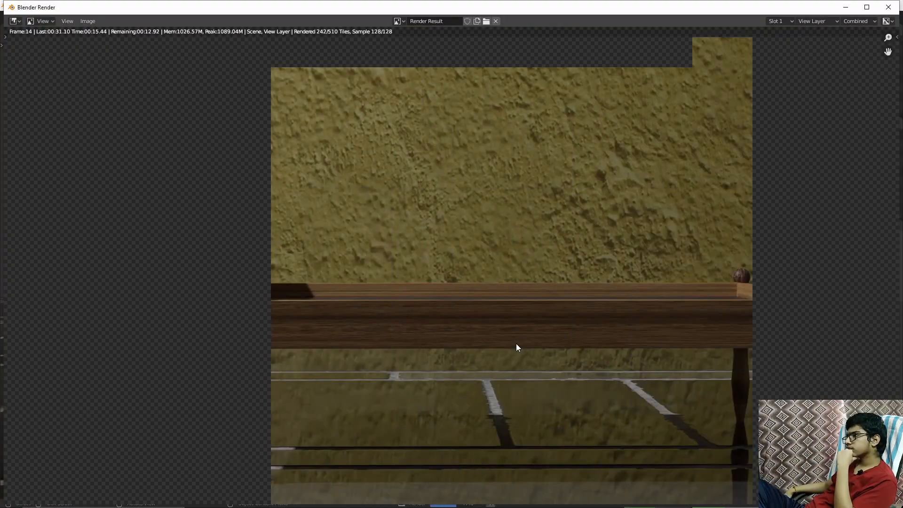
# Save the rendered image under a new name on the Desktop.
pyautogui.click(87, 21)
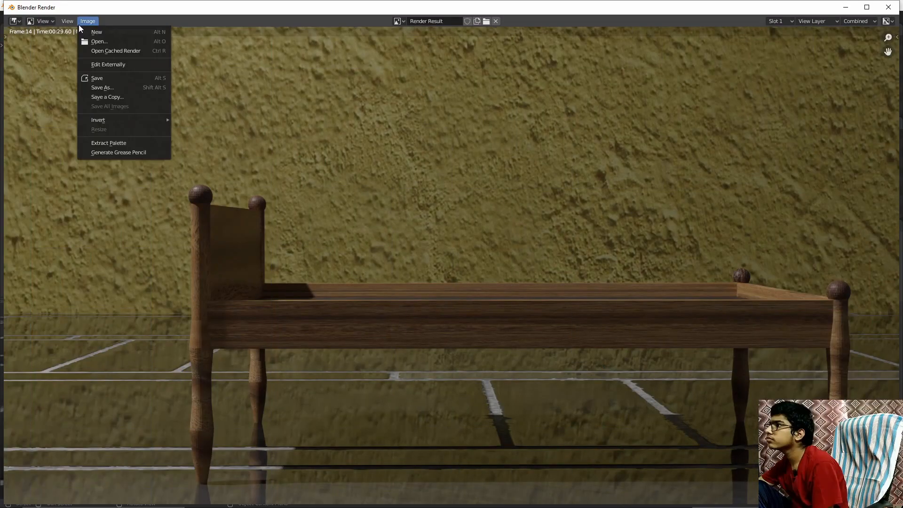
pyautogui.click(98, 92)
pyautogui.click(242, 220)
pyautogui.doubleClick(362, 406)
pyautogui.write('b')
pyautogui.click(584, 402)
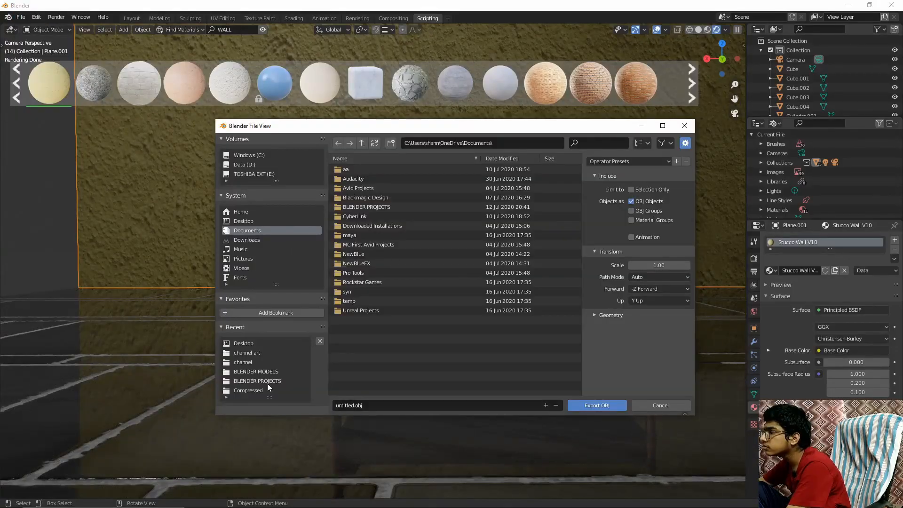
# Save the project as SIMPLE BED.blend in the BLENDER PROJECTS folder.
pyautogui.click(267, 380)
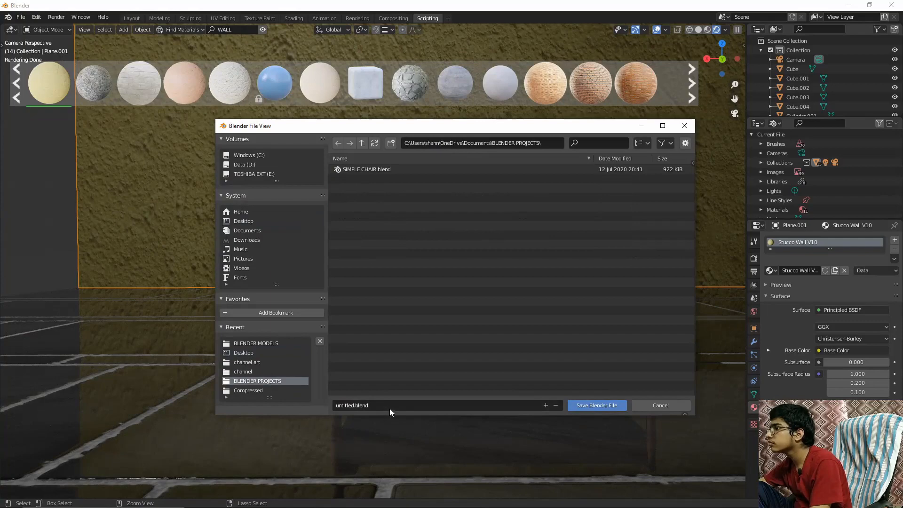
pyautogui.doubleClick(381, 406)
pyautogui.write('SIMPLE BED.blend')
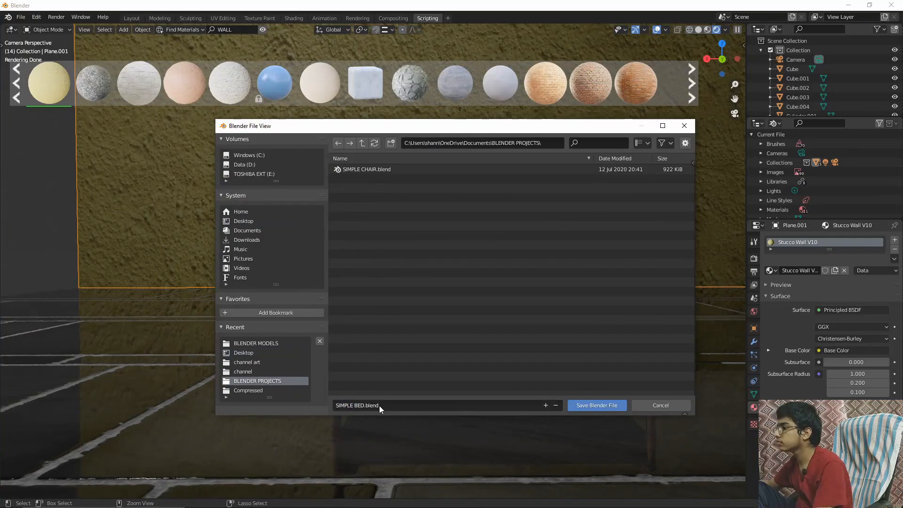
pyautogui.press('Return')
pyautogui.press('Return')
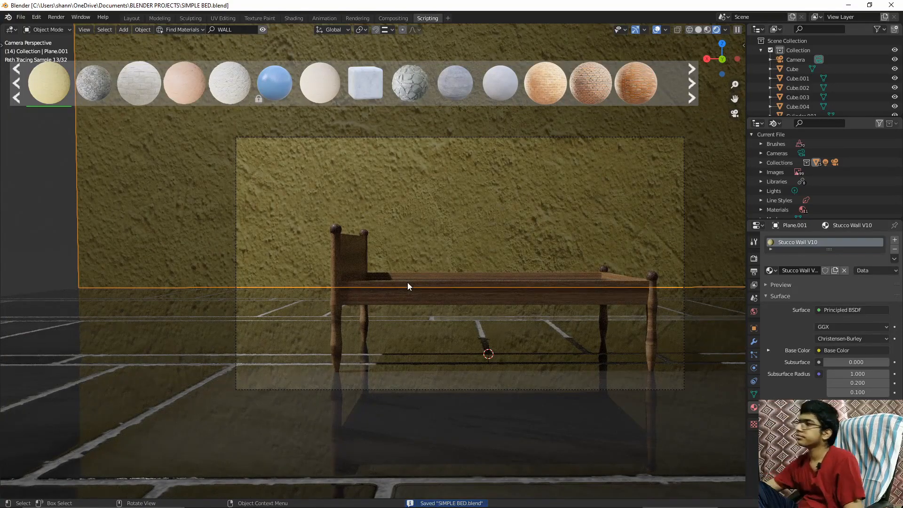